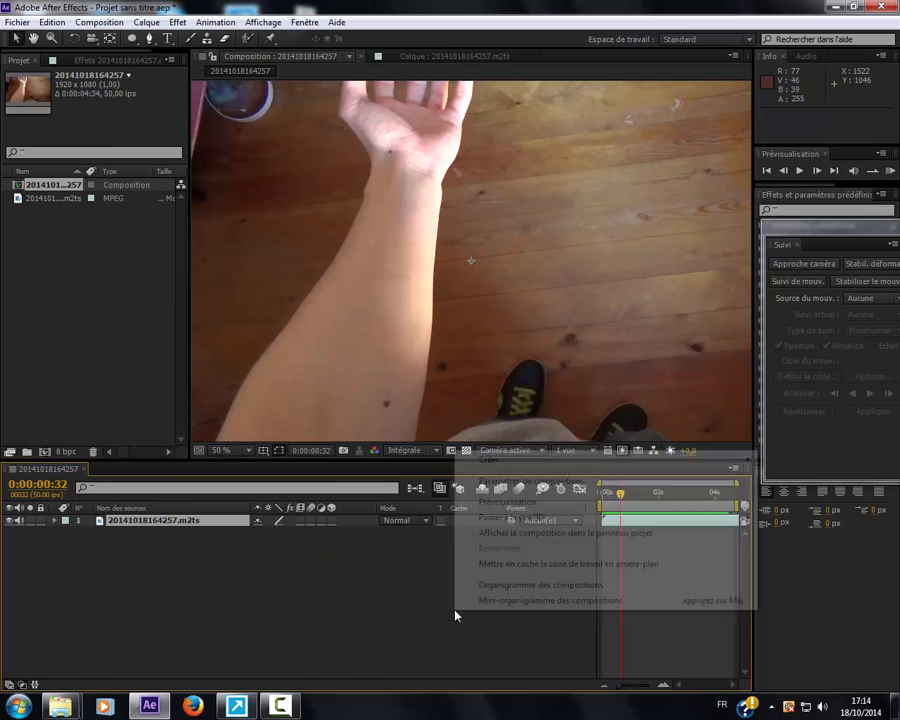
Add a null object and start motion tracking the 20141018164257.m2ts layer from the first frame, with Position and Rotation enabled.
{"action": "mouse_move", "coordinate": [554, 458]}
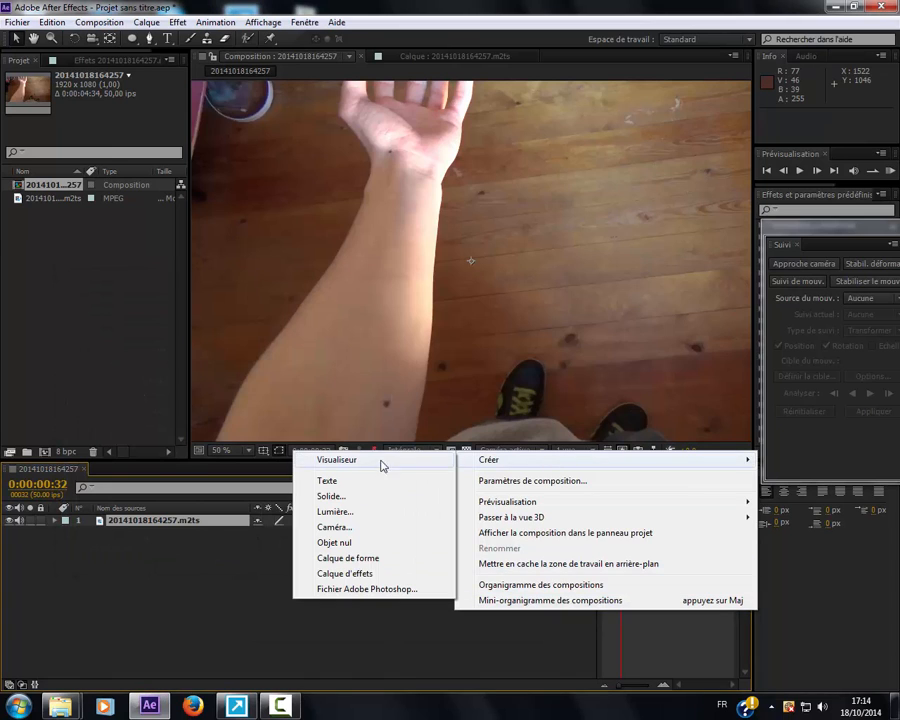
{"action": "left_click", "coordinate": [362, 542]}
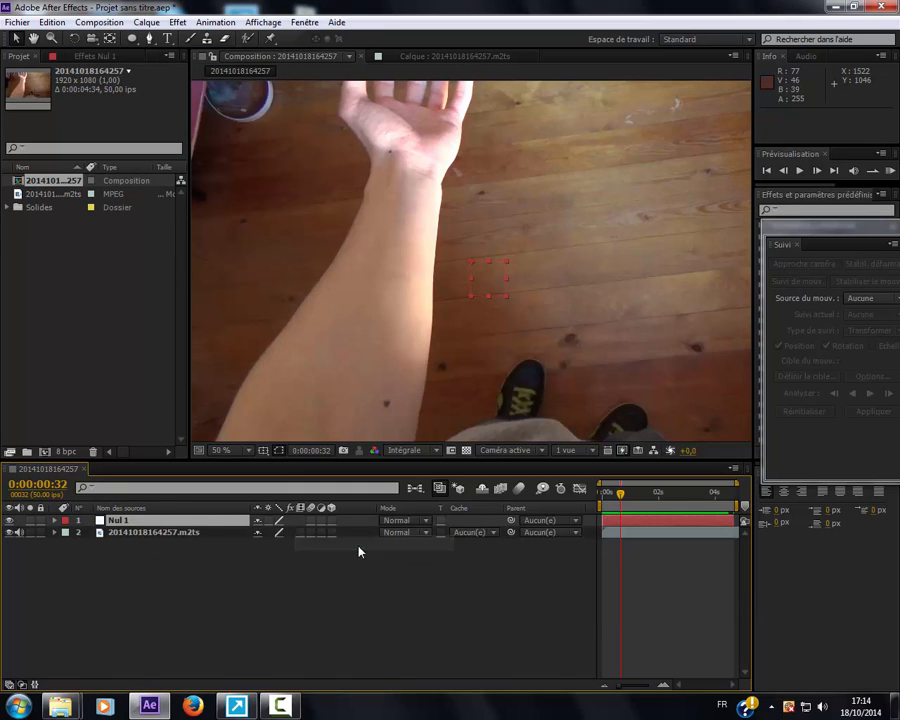
{"action": "left_click", "coordinate": [194, 535]}
{"action": "left_click_drag", "start_coordinate": [625, 500], "coordinate": [581, 502]}
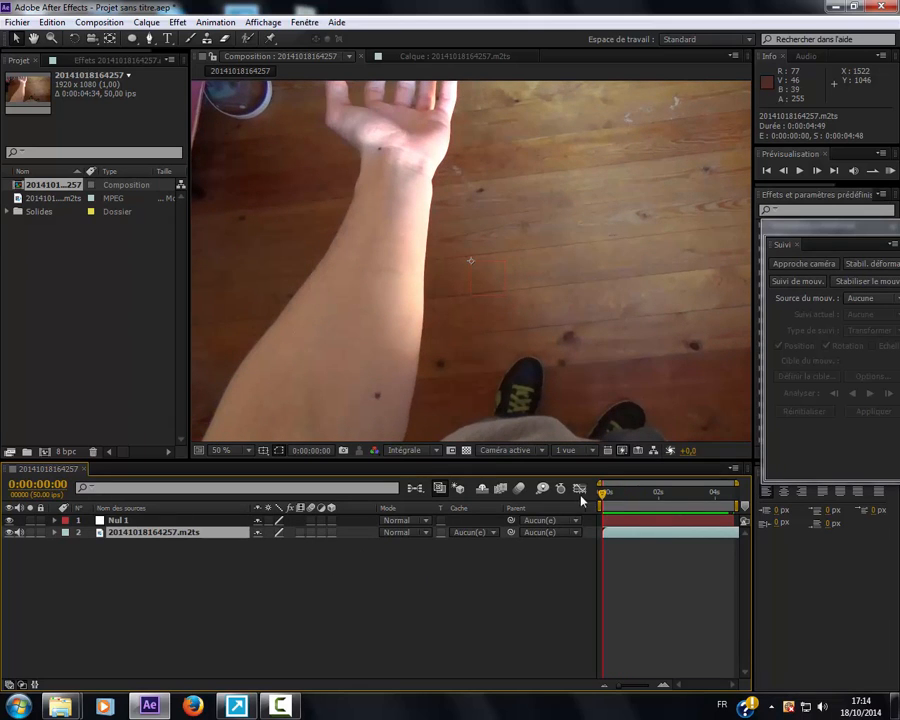
{"action": "left_click", "coordinate": [803, 283]}
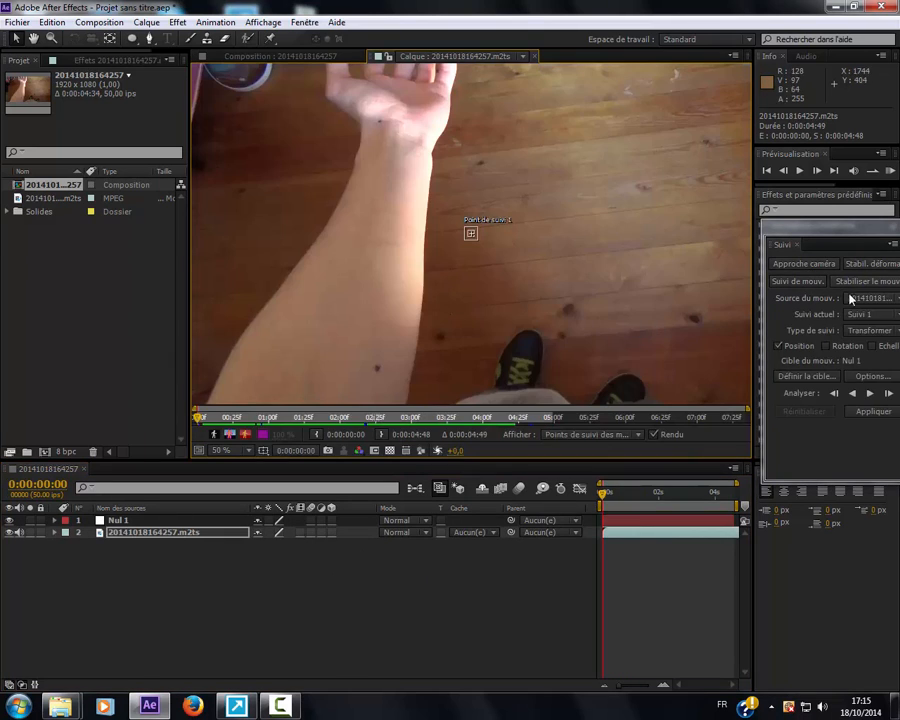
{"action": "left_click", "coordinate": [829, 346]}
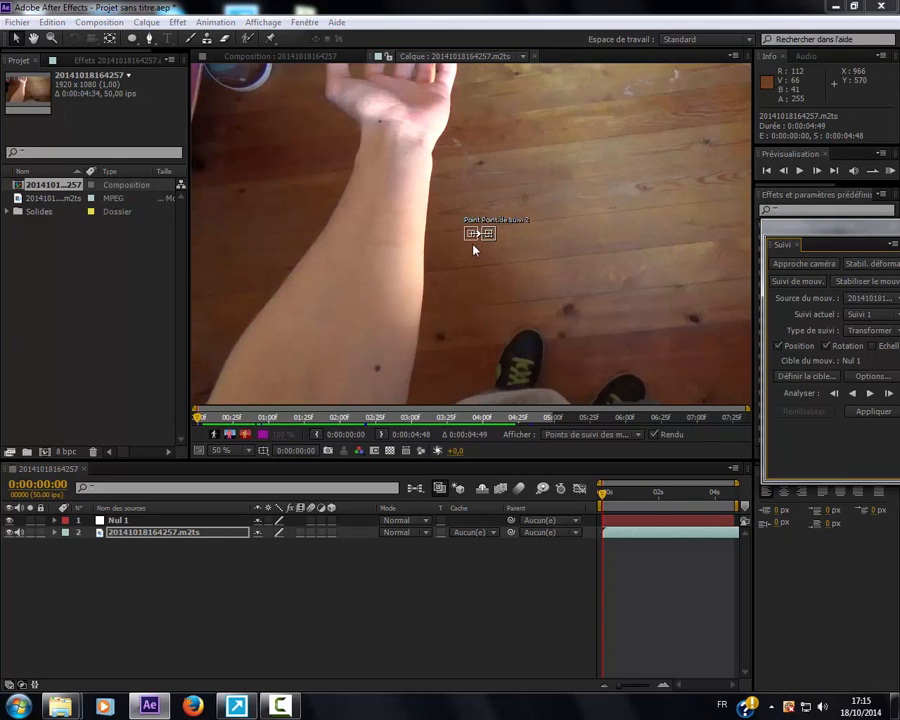
Place track point 1 on the dark dot on the lower forearm and enlarge its search region to about 75 by 63 px.
{"action": "left_click_drag", "start_coordinate": [476, 236], "coordinate": [377, 376]}
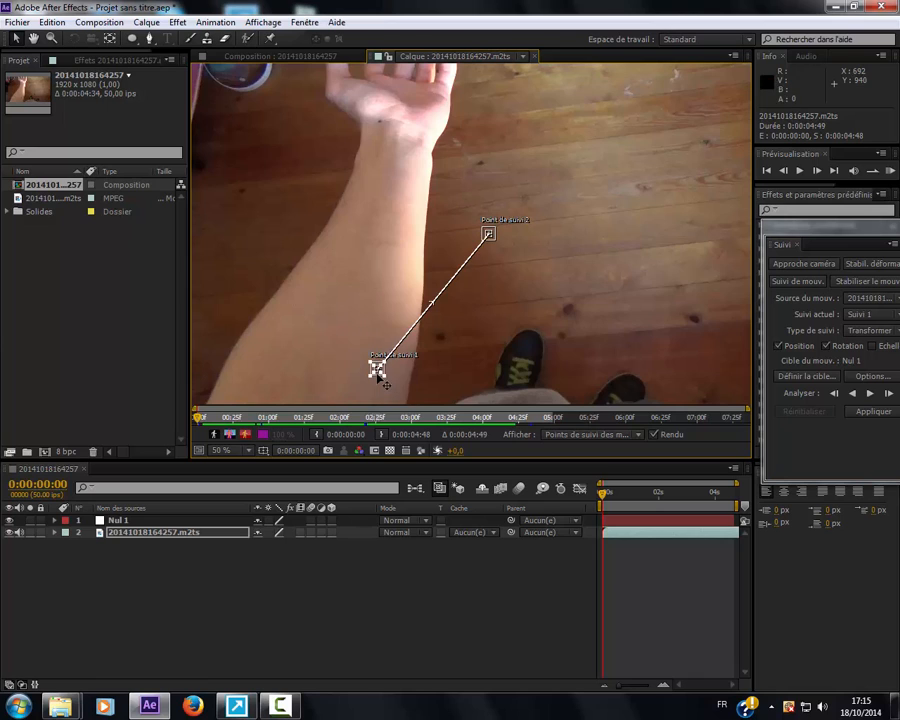
{"action": "scroll", "coordinate": [381, 380], "scroll_direction": "up", "scroll_amount": 2}
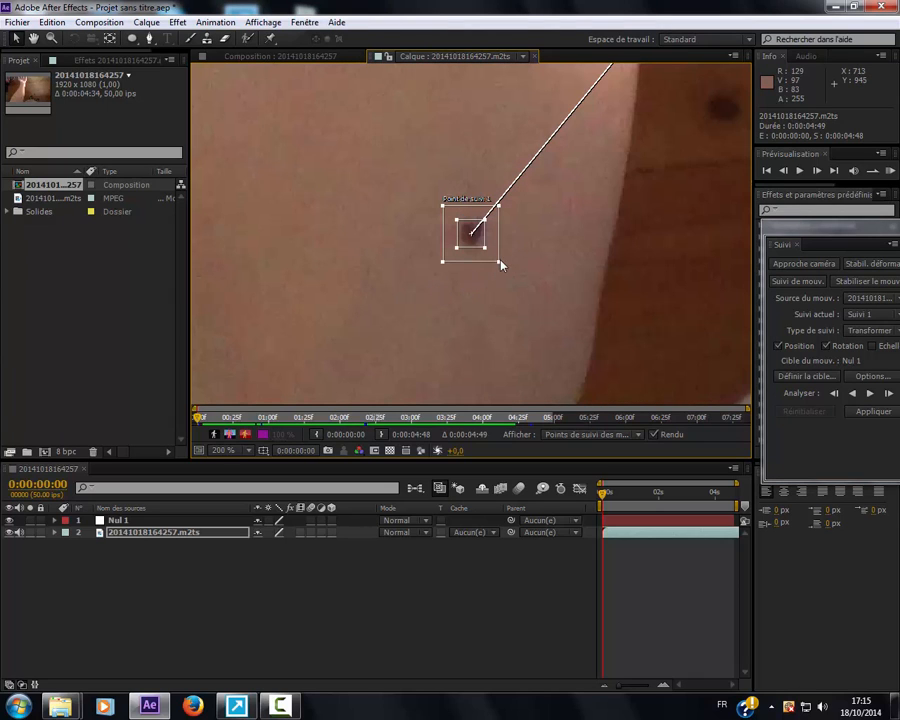
{"action": "mouse_move", "coordinate": [500, 262]}
{"action": "left_mouse_down"}
{"action": "mouse_move", "coordinate": [525, 278]}
{"action": "mouse_move", "coordinate": [499, 270]}
{"action": "left_mouse_up"}
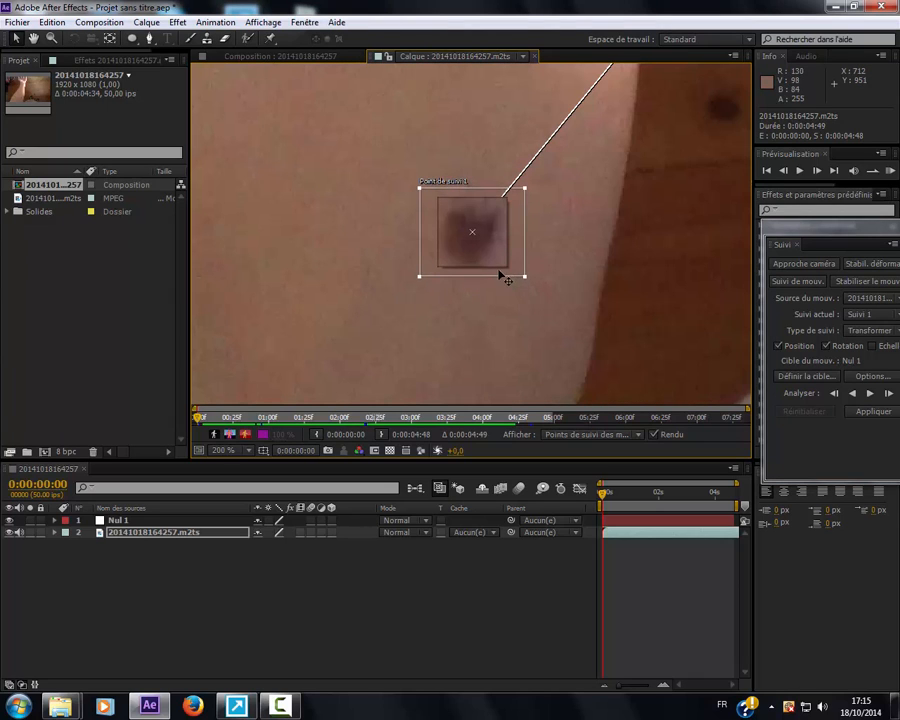
Place track point 2 on the dark dot at the wrist and tighten its feature box around the dot.
{"action": "left_click_drag", "start_coordinate": [640, 190], "coordinate": [439, 393]}
{"action": "left_click_drag", "start_coordinate": [611, 181], "coordinate": [561, 373]}
{"action": "scroll", "coordinate": [590, 219], "scroll_direction": "down", "scroll_amount": 1}
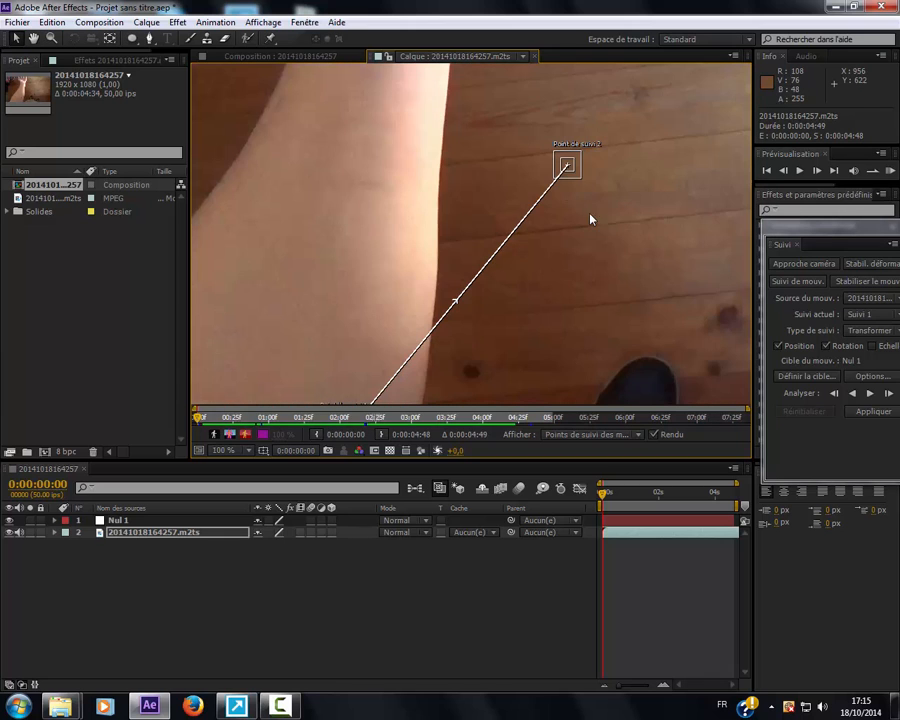
{"action": "left_click_drag", "start_coordinate": [575, 177], "coordinate": [359, 209]}
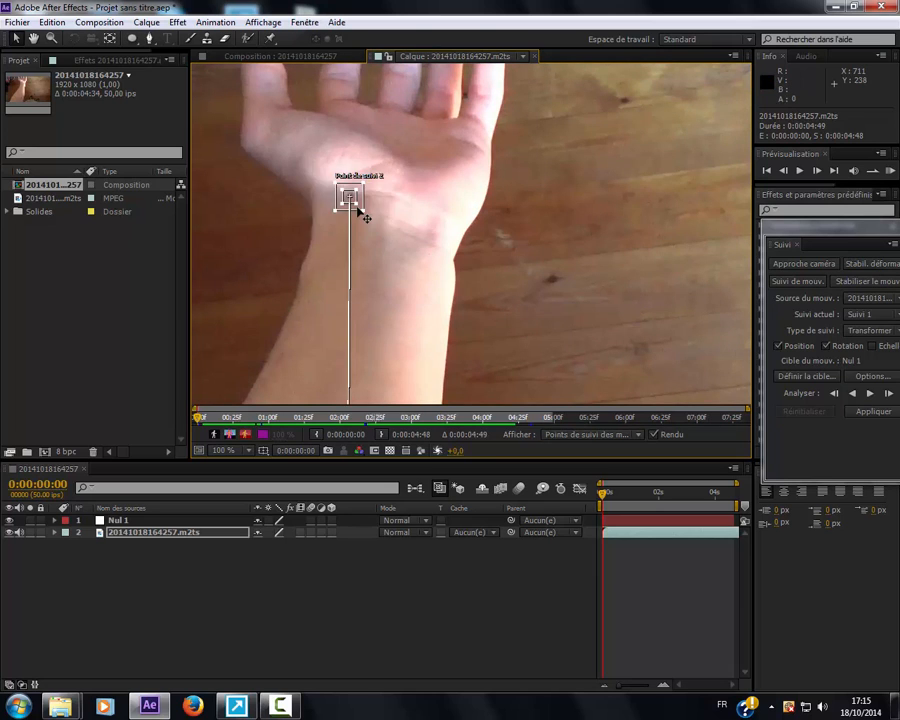
{"action": "scroll", "coordinate": [359, 209], "scroll_direction": "up", "scroll_amount": 2}
{"action": "left_click_drag", "start_coordinate": [499, 262], "coordinate": [493, 256]}
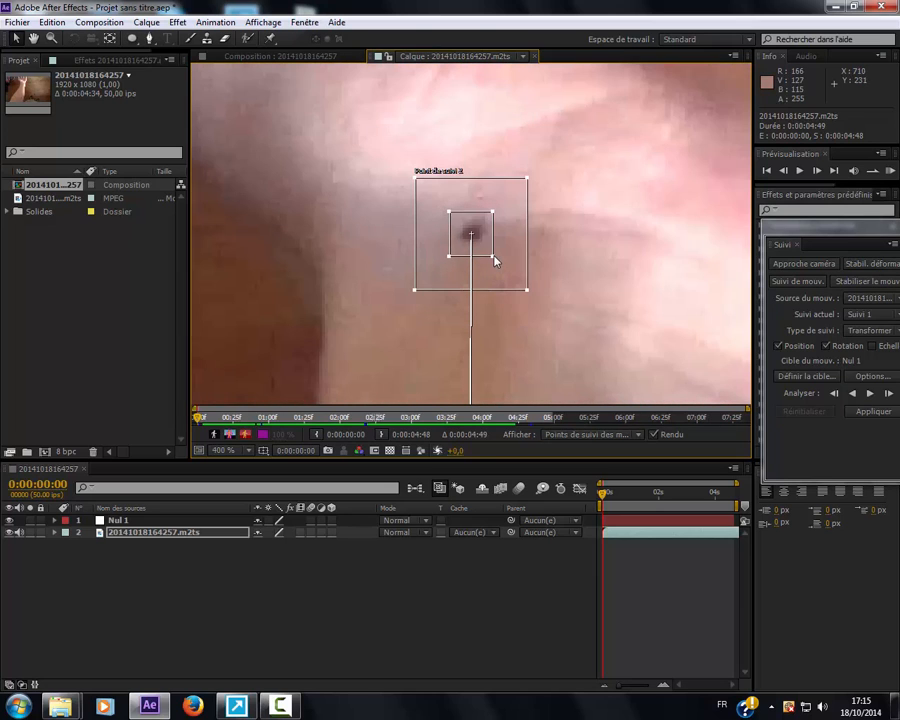
Analyze the motion of both track points forward from the start through the clip.
{"action": "scroll", "coordinate": [576, 311], "scroll_direction": "down", "scroll_amount": 5}
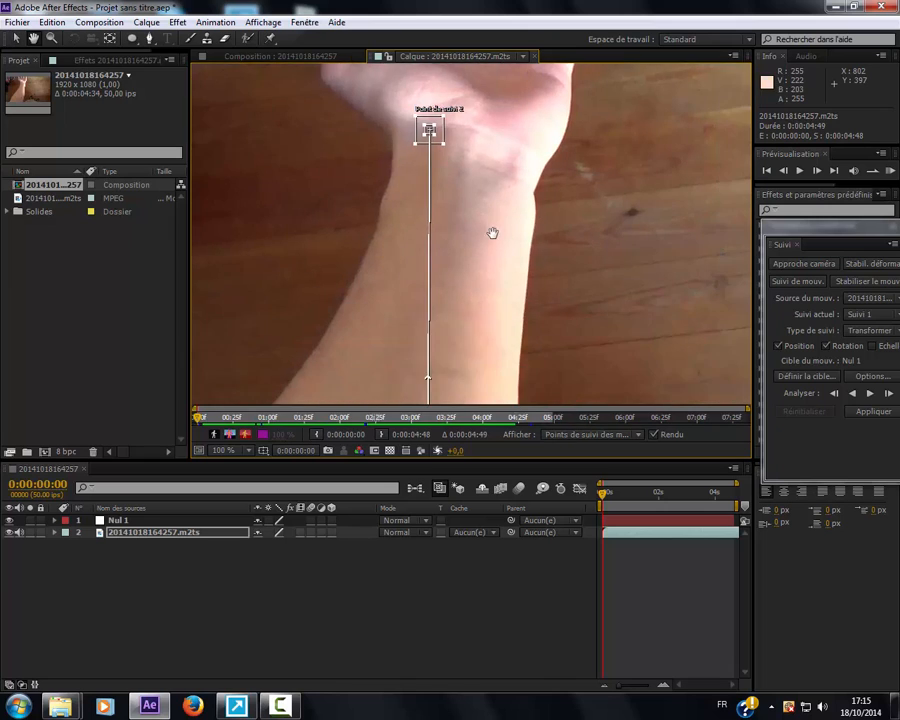
{"action": "left_click_drag", "start_coordinate": [473, 320], "coordinate": [466, 267]}
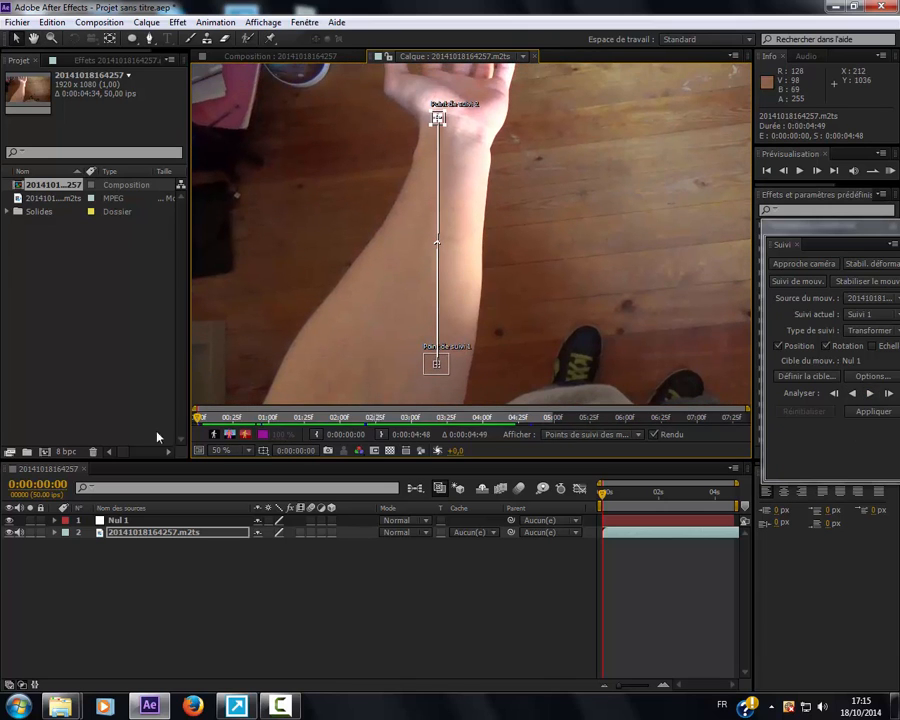
{"action": "left_click", "coordinate": [869, 394]}
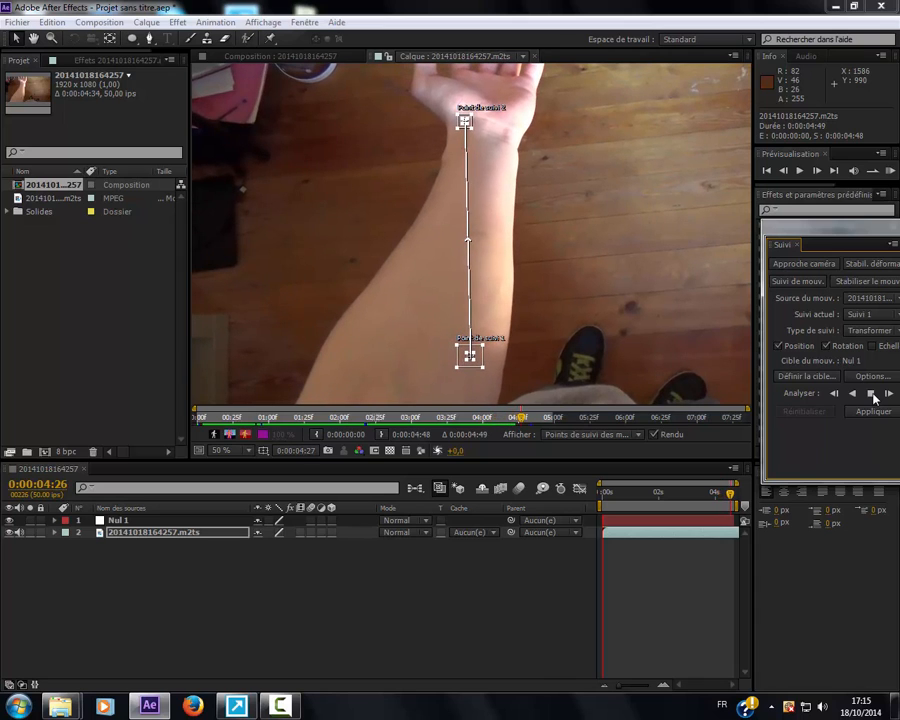
{"action": "left_click", "coordinate": [874, 395]}
Inspect the tracked paths up close at several frames to check that the track points stay on their dots.
{"action": "scroll", "coordinate": [433, 332], "scroll_direction": "up", "scroll_amount": 4}
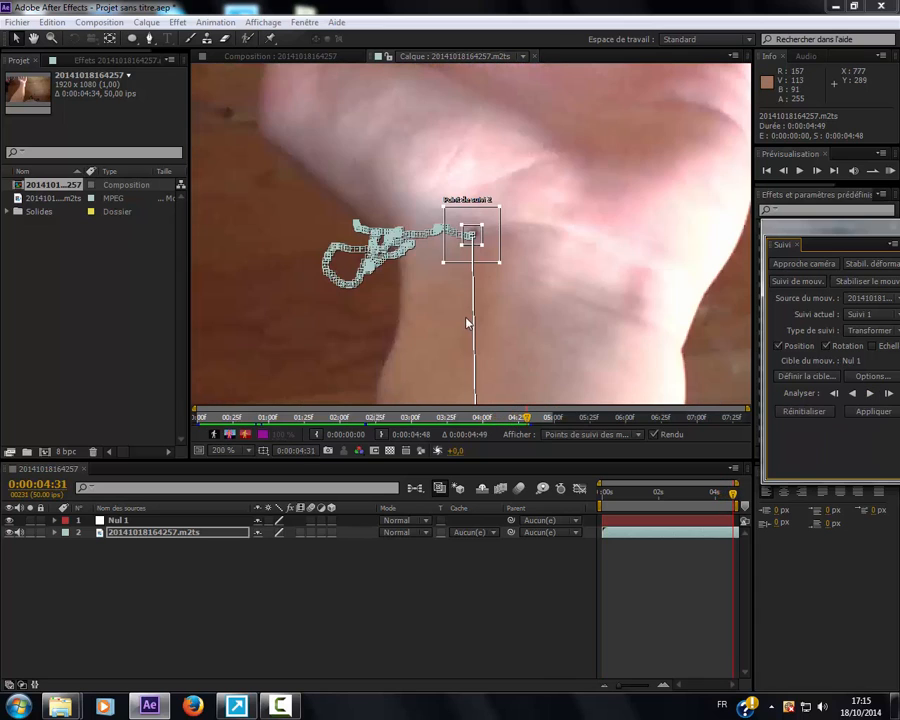
{"action": "scroll", "coordinate": [479, 308], "scroll_direction": "down", "scroll_amount": 1}
{"action": "scroll", "coordinate": [479, 308], "scroll_direction": "up", "scroll_amount": 1}
{"action": "left_click_drag", "start_coordinate": [530, 420], "coordinate": [505, 128]}
{"action": "key", "text": "space"}
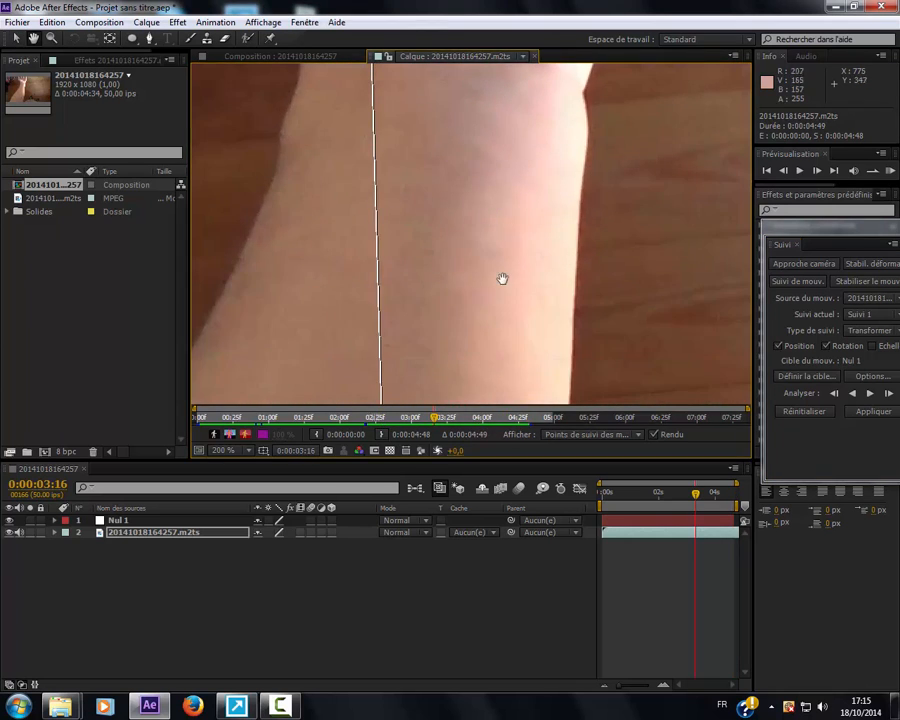
{"action": "scroll", "coordinate": [504, 283], "scroll_direction": "down", "scroll_amount": 1}
{"action": "left_click_drag", "start_coordinate": [484, 348], "coordinate": [484, 283]}
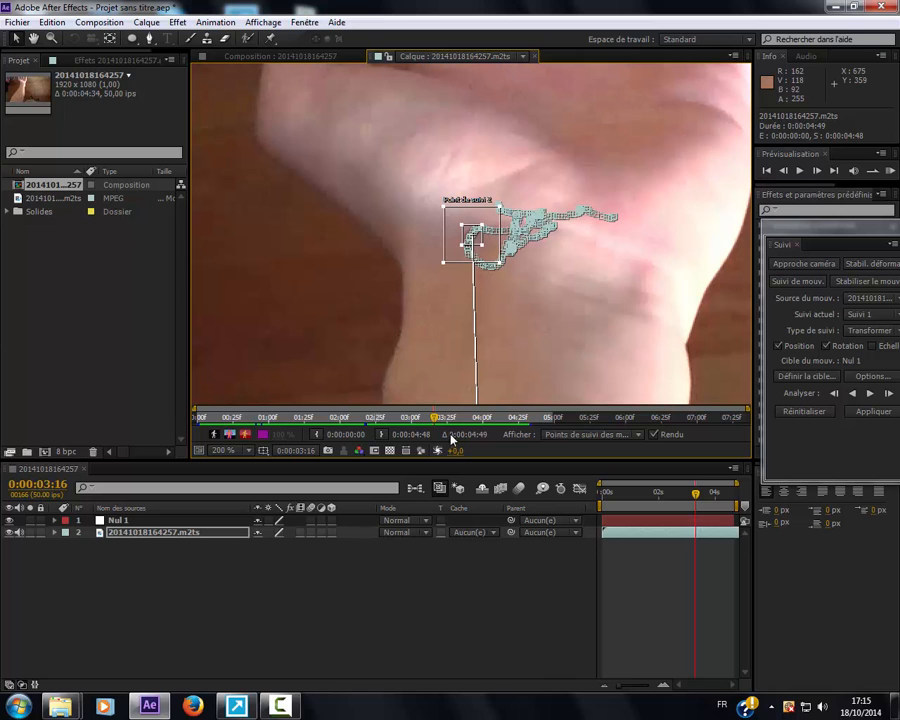
{"action": "key", "text": "comma"}
{"action": "key", "text": "comma"}
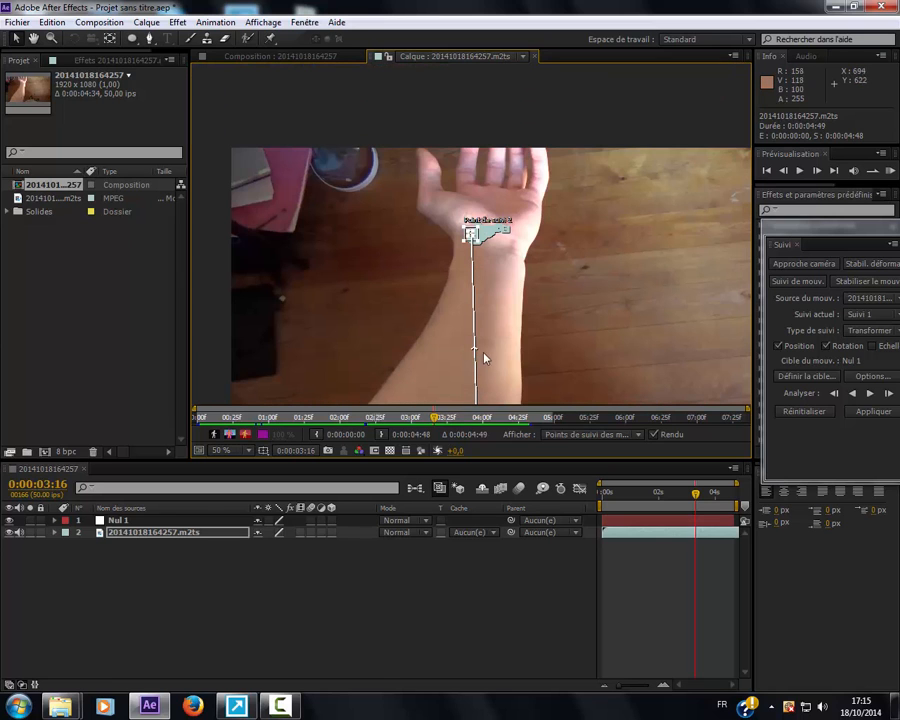
{"action": "key", "text": "space"}
{"action": "left_click_drag", "start_coordinate": [477, 365], "coordinate": [454, 288]}
Set Nul 1 as the motion target and apply the tracking data to it.
{"action": "left_click", "coordinate": [785, 380]}
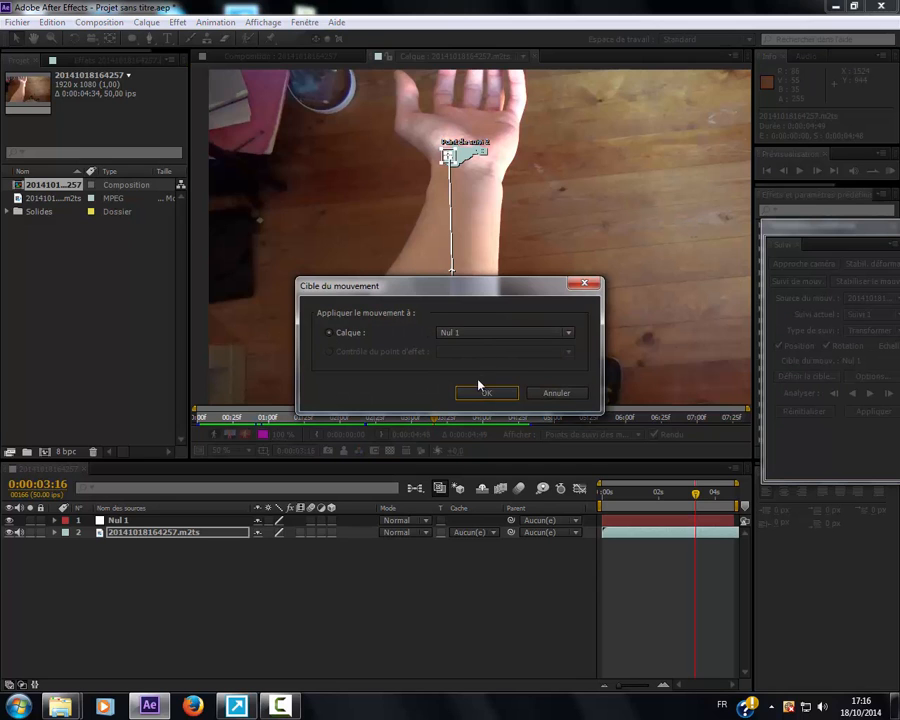
{"action": "left_click", "coordinate": [482, 393]}
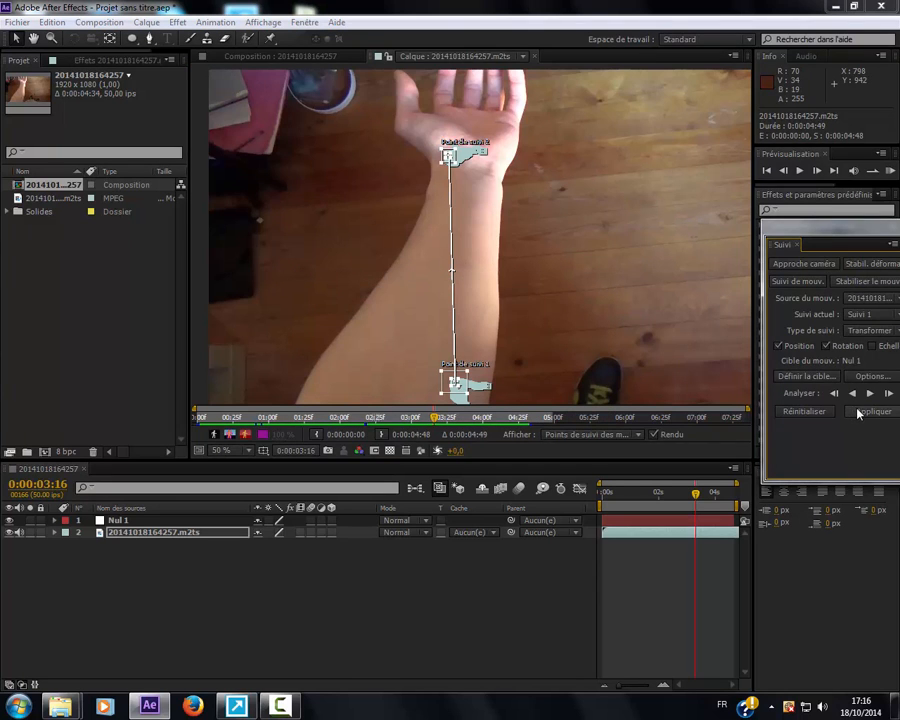
{"action": "left_click", "coordinate": [858, 412]}
{"action": "left_click", "coordinate": [456, 374]}
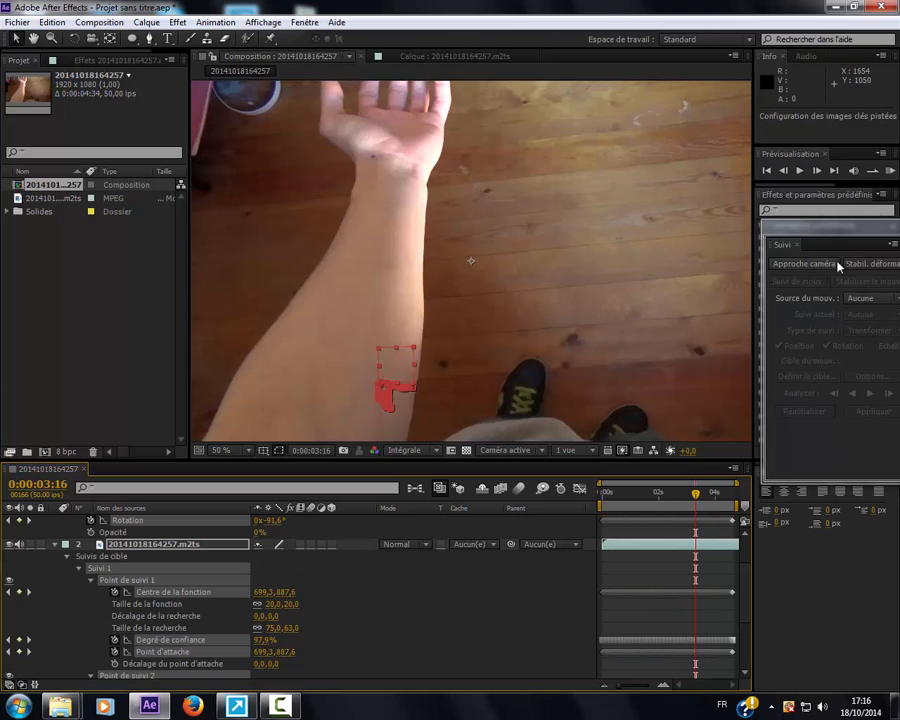
Clear away the tracking panel and expanded layer properties, and scrub the timeline to check that the null follows the forearm dot.
{"action": "left_click_drag", "start_coordinate": [838, 230], "coordinate": [635, 244]}
{"action": "left_click", "coordinate": [707, 241]}
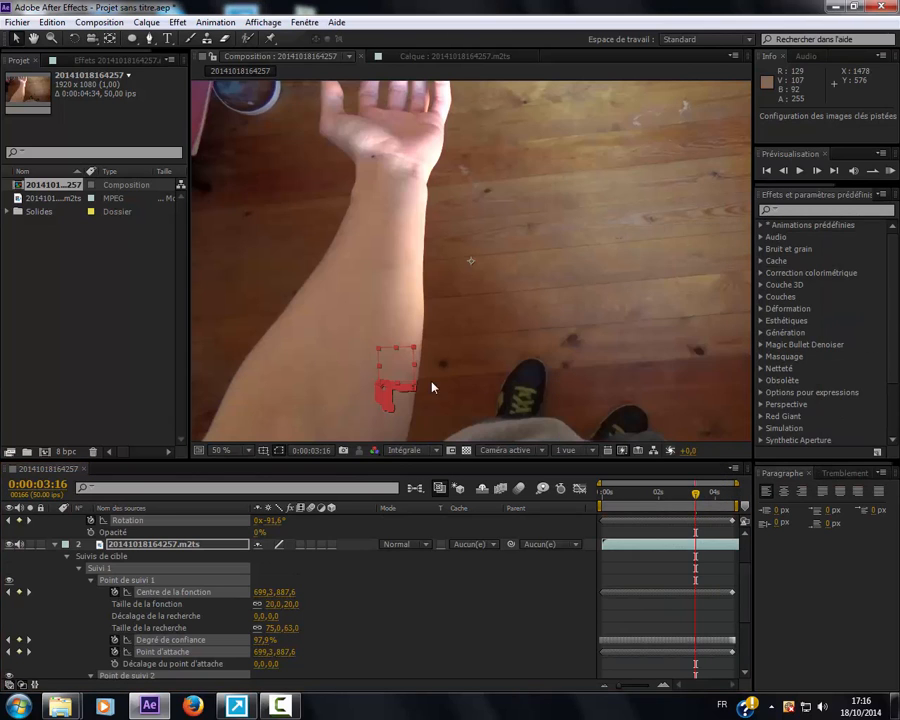
{"action": "left_click", "coordinate": [55, 545]}
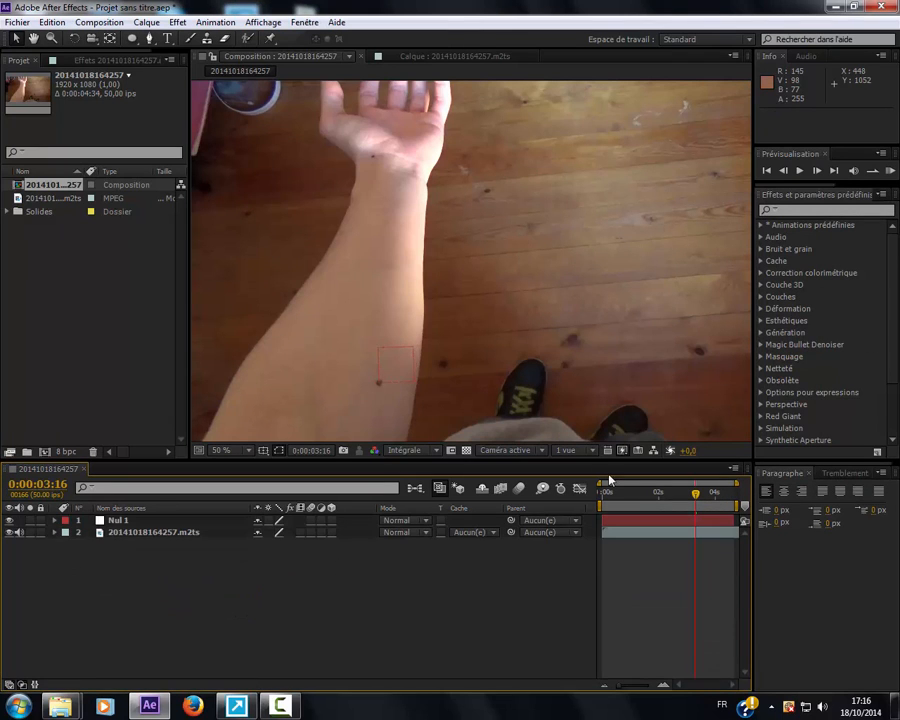
{"action": "left_click_drag", "start_coordinate": [644, 504], "coordinate": [604, 504]}
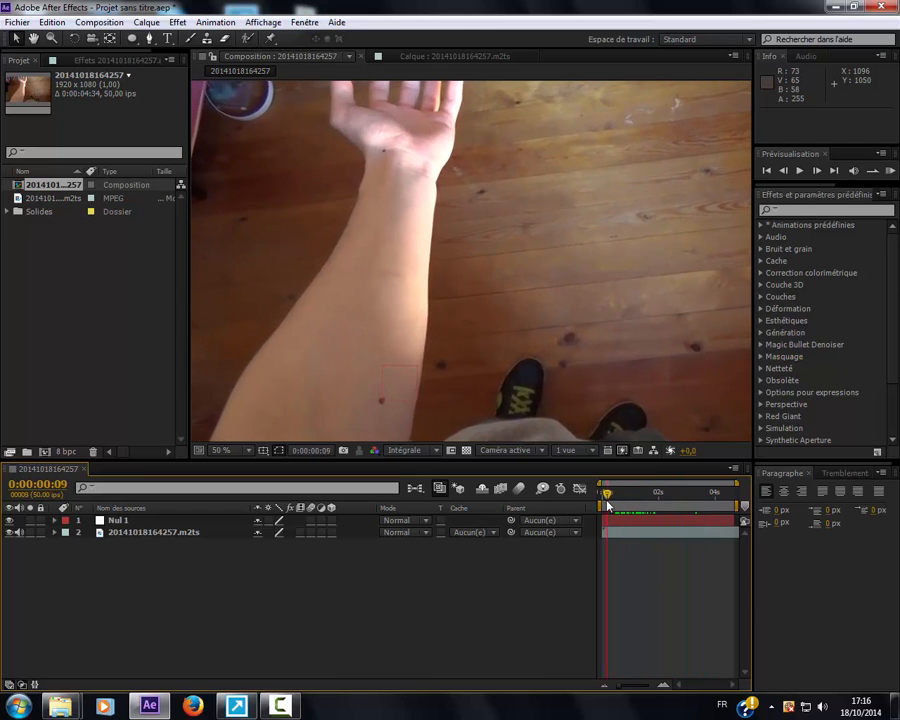
Create a white 1920 x 1080 px solid layer named insecte.
{"action": "right_click", "coordinate": [506, 558]}
{"action": "mouse_move", "coordinate": [576, 410]}
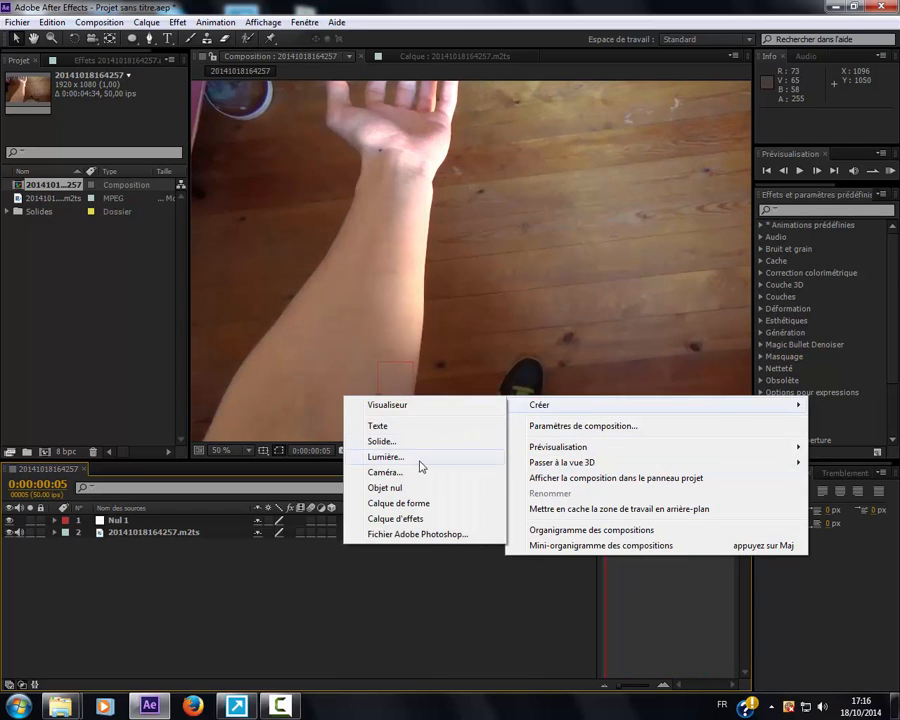
{"action": "left_click", "coordinate": [401, 446]}
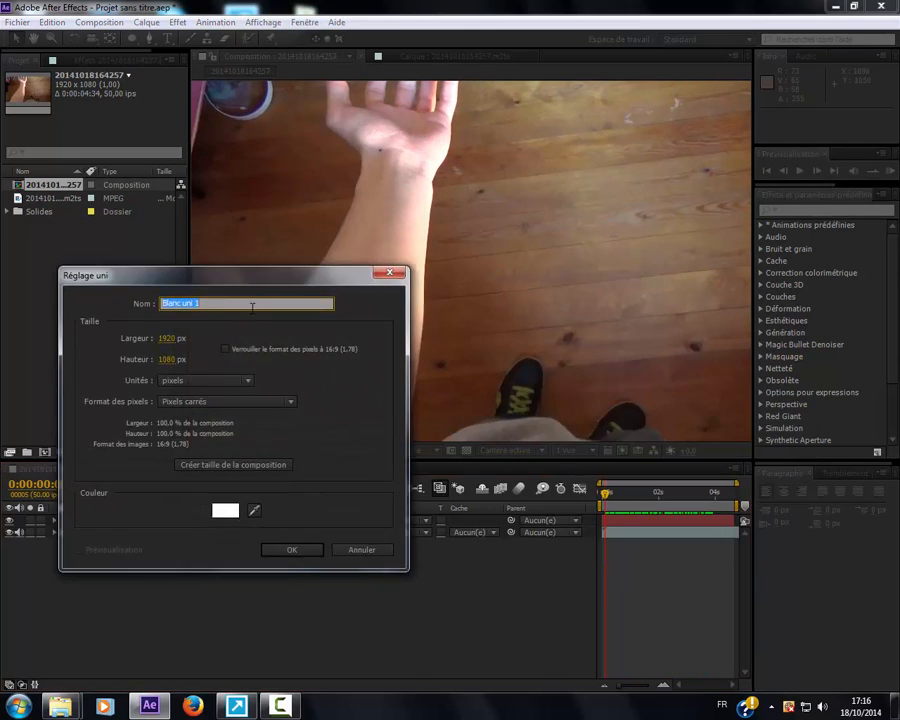
{"action": "type", "text": "insecte"}
{"action": "left_click", "coordinate": [268, 550]}
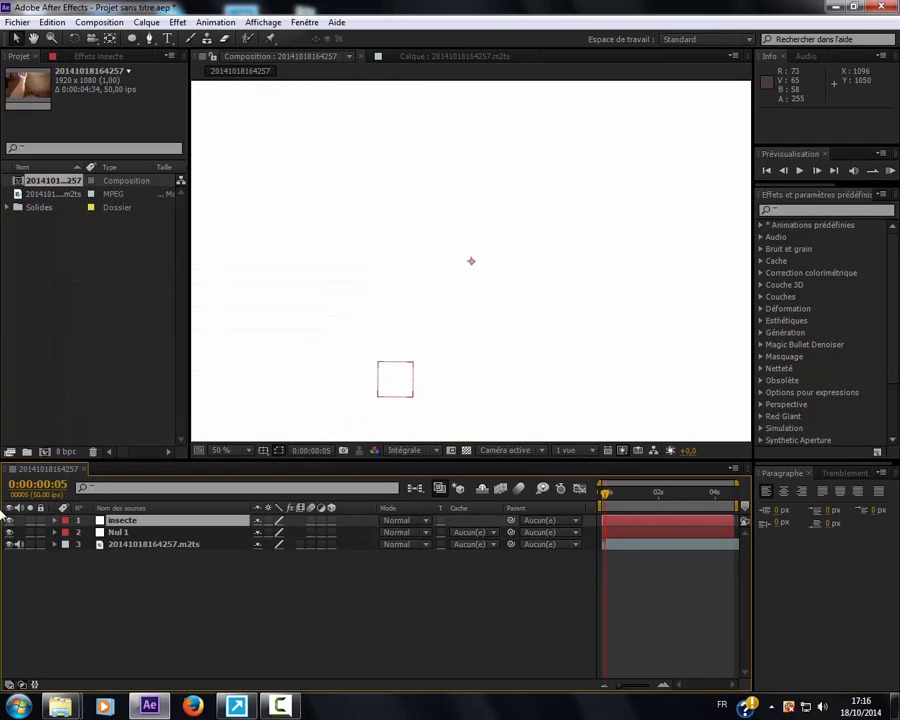
Set the insecte layer's opacity to 50% and leave the layer visible over the footage.
{"action": "left_click", "coordinate": [9, 521]}
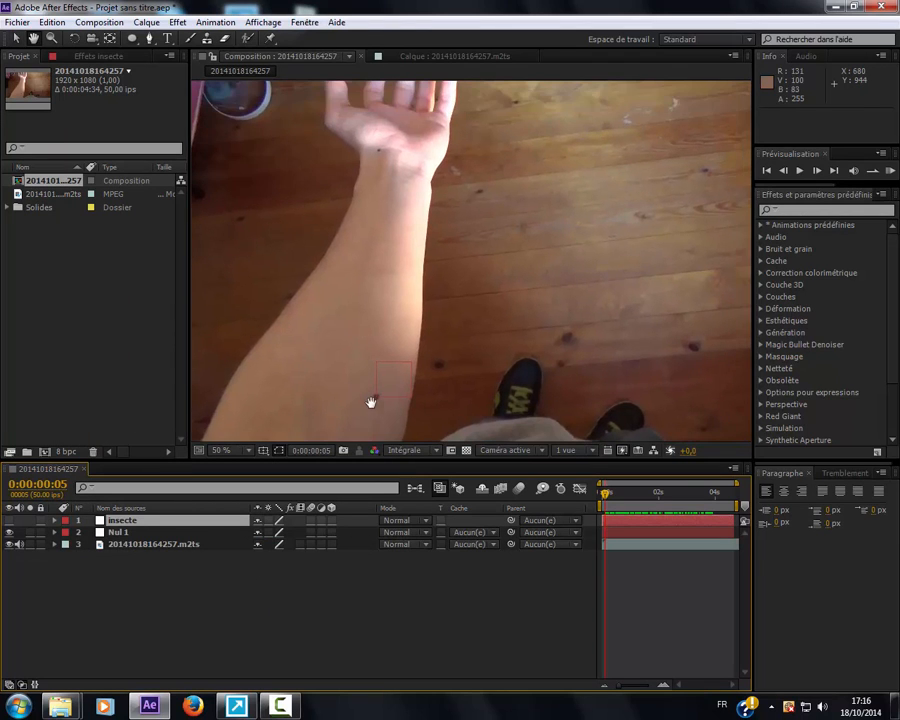
{"action": "scroll", "coordinate": [368, 307], "scroll_direction": "down", "scroll_amount": 2}
{"action": "left_click_drag", "start_coordinate": [422, 310], "coordinate": [416, 331]}
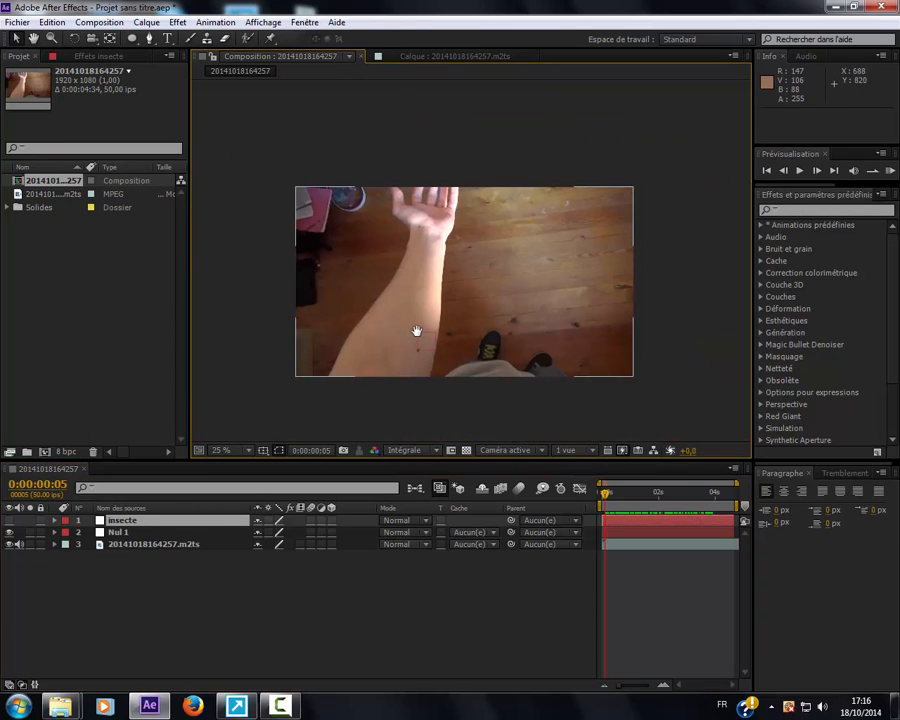
{"action": "scroll", "coordinate": [416, 331], "scroll_direction": "up", "scroll_amount": 2}
{"action": "left_click", "coordinate": [181, 524]}
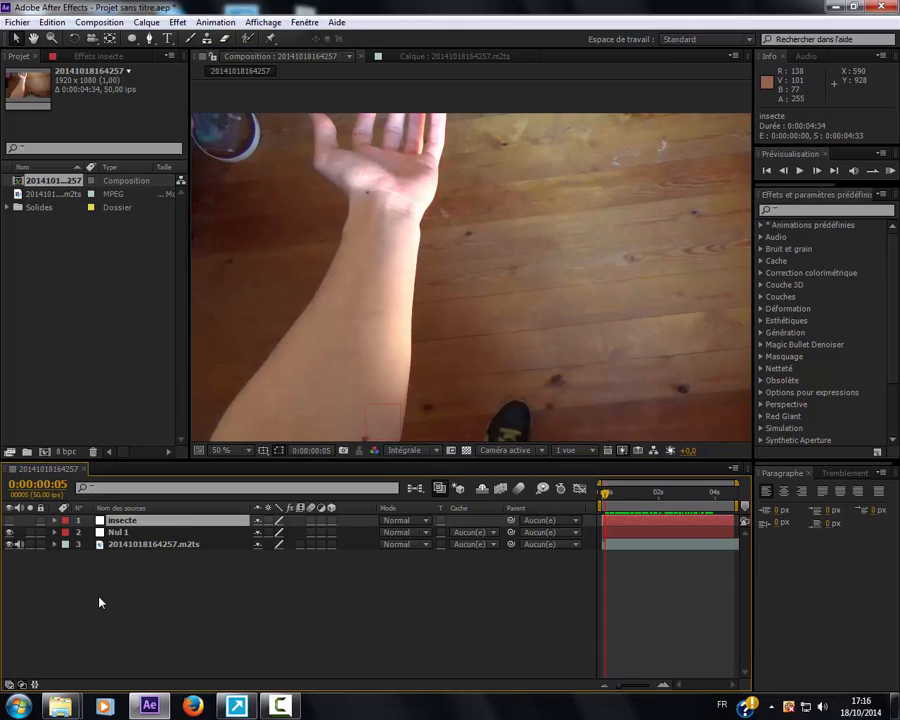
{"action": "key", "text": "t"}
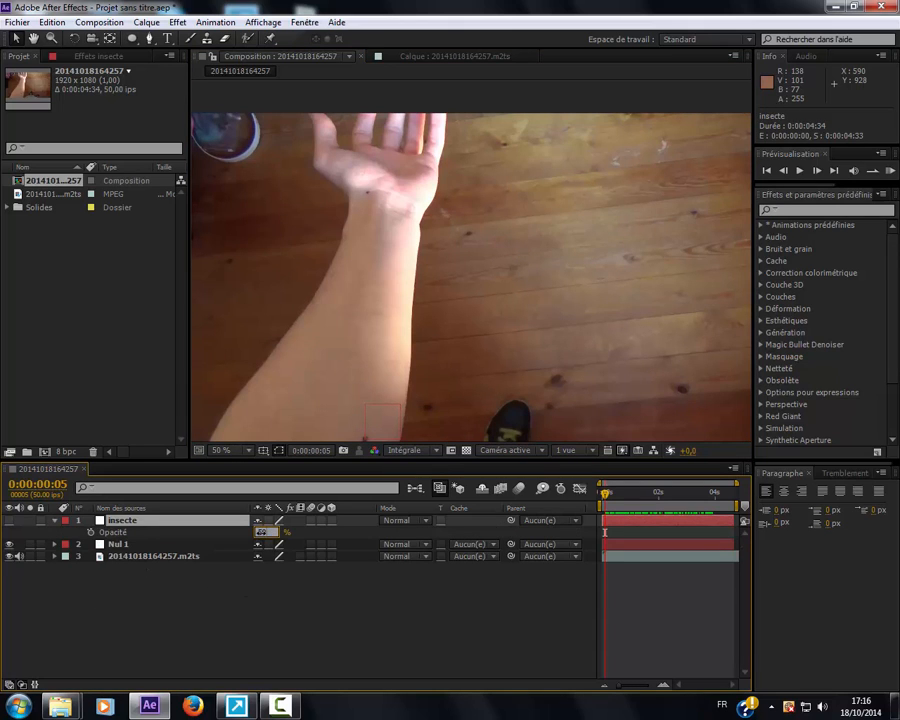
{"action": "key", "text": "Return"}
{"action": "left_click", "coordinate": [9, 521]}
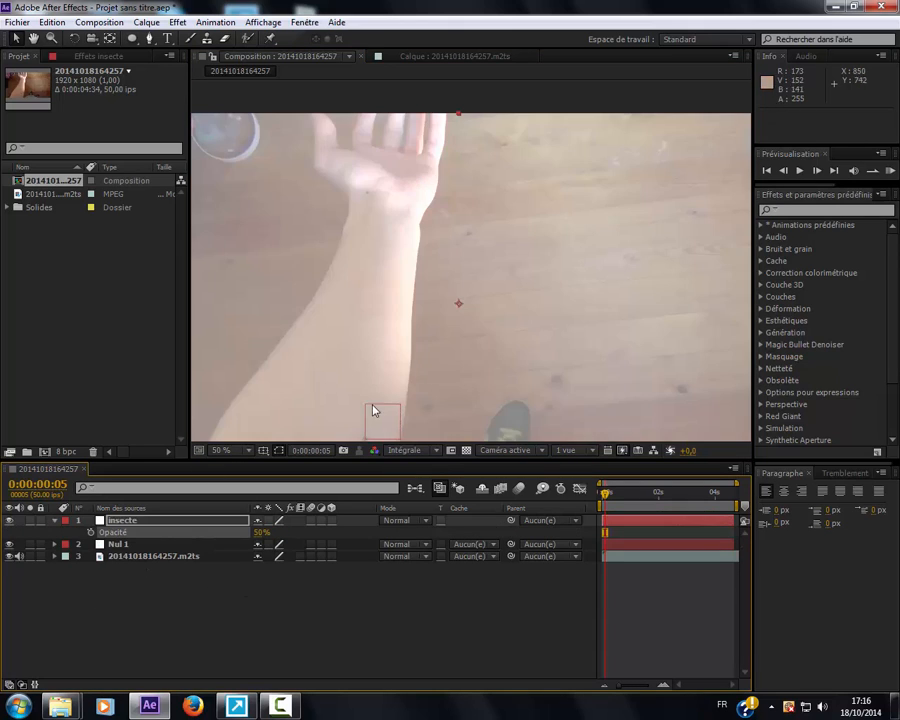
Draw an upright elliptical mask about 76 by 144 px on the insecte layer, just beside the forearm.
{"action": "left_click_drag", "start_coordinate": [133, 38], "coordinate": [188, 69]}
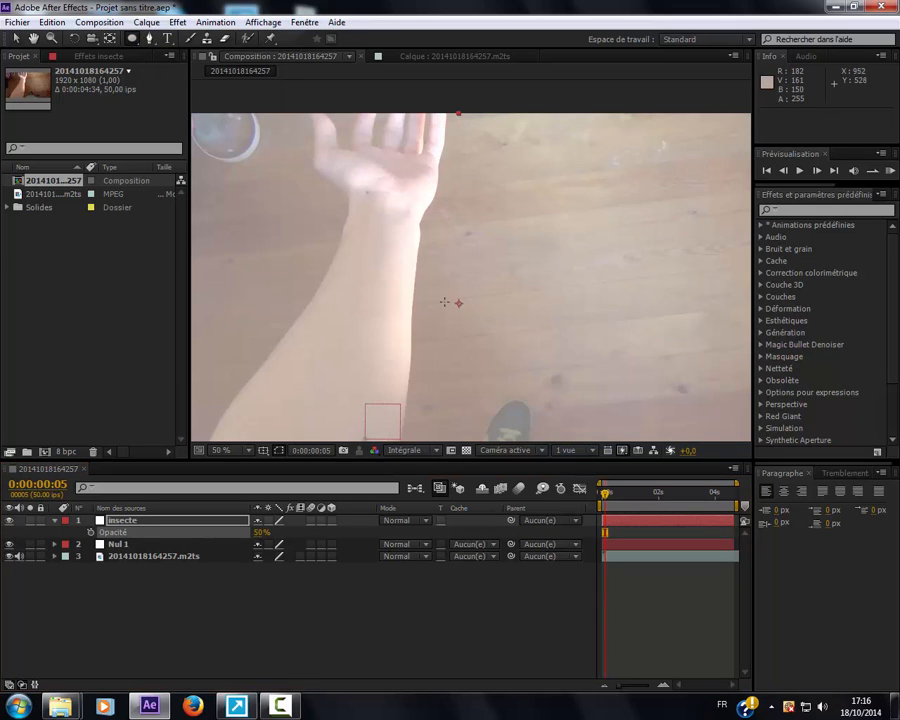
{"action": "left_click_drag", "start_coordinate": [452, 299], "coordinate": [477, 344]}
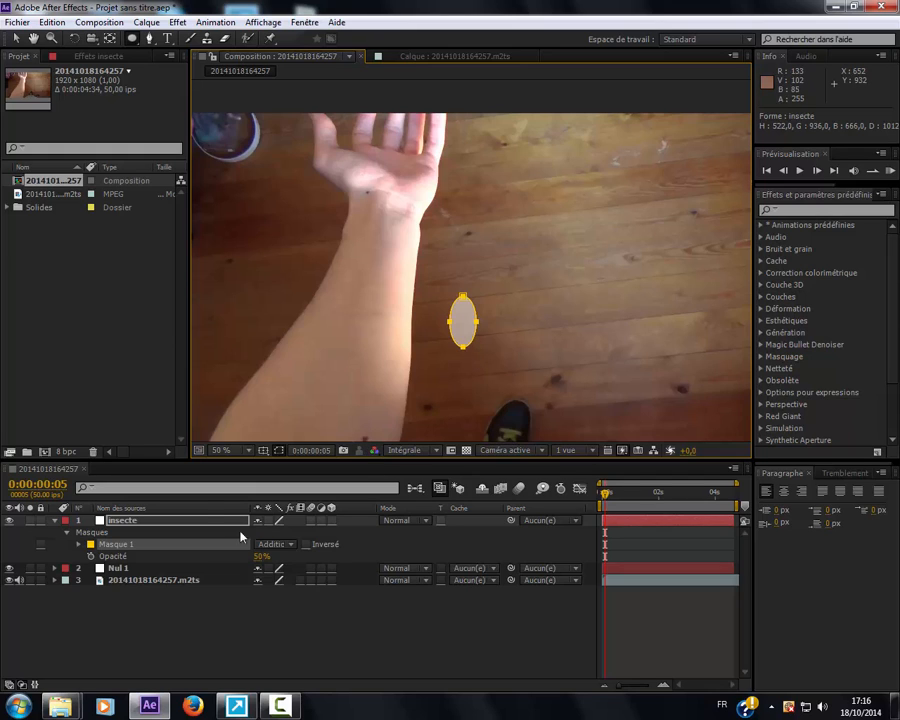
{"action": "key", "text": "v"}
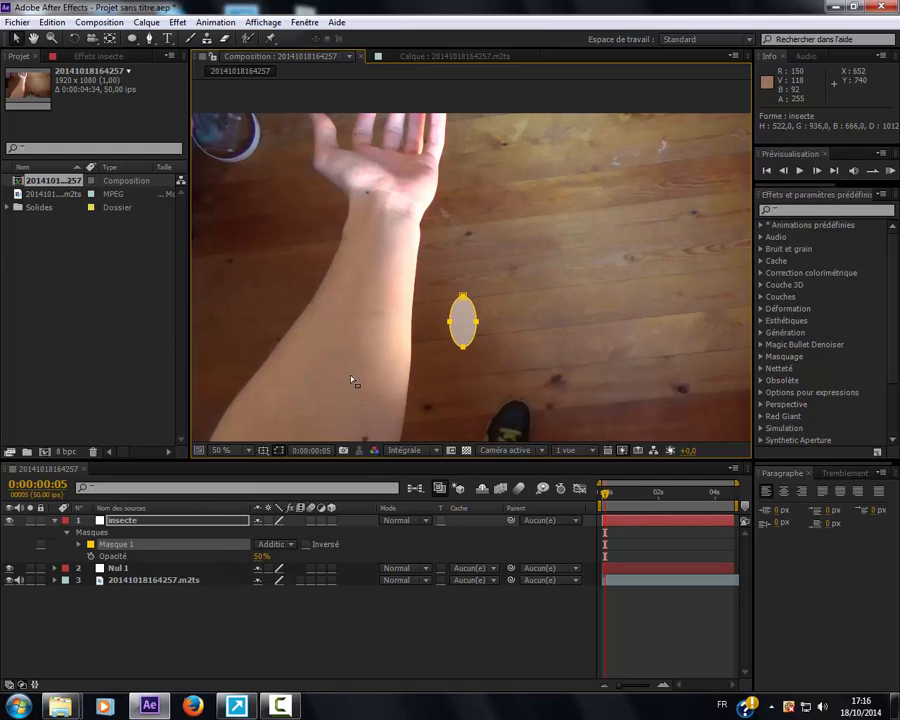
Move the insecte layer just below the frame under the forearm at 0:00:00:00 and keyframe its position at 538, 1110.
{"action": "left_click", "coordinate": [187, 521]}
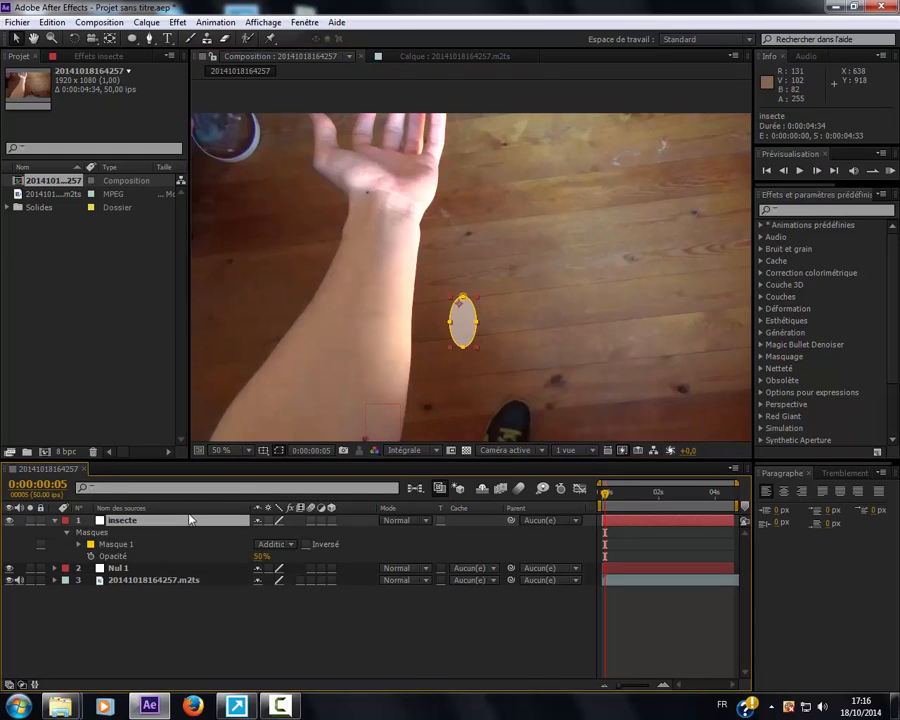
{"action": "left_click_drag", "start_coordinate": [451, 387], "coordinate": [552, 323]}
{"action": "left_click_drag", "start_coordinate": [605, 497], "coordinate": [601, 497]}
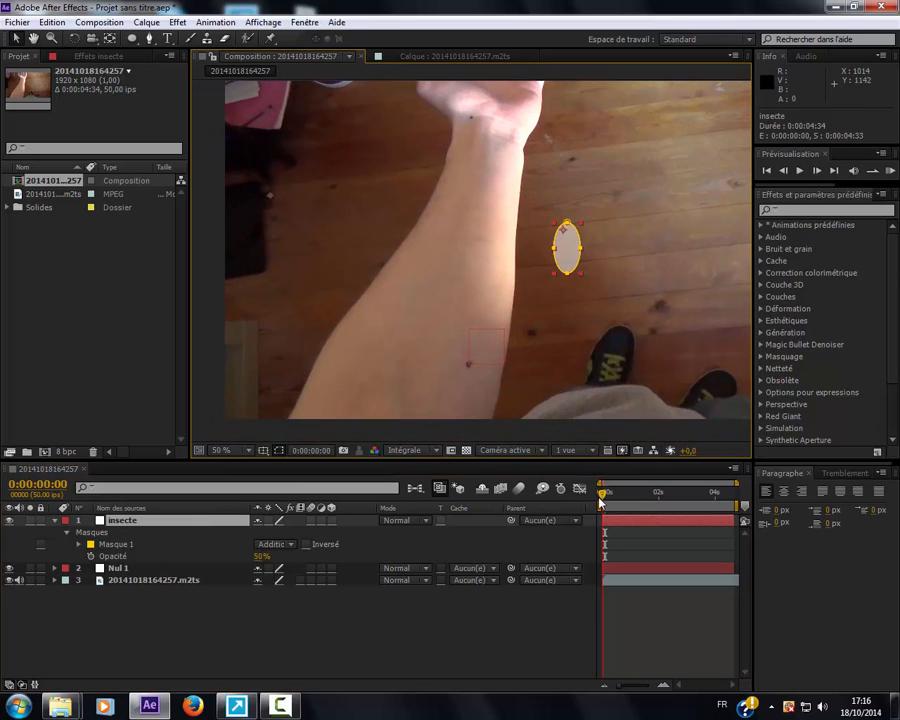
{"action": "left_click_drag", "start_coordinate": [568, 265], "coordinate": [422, 458]}
{"action": "key", "text": "Return"}
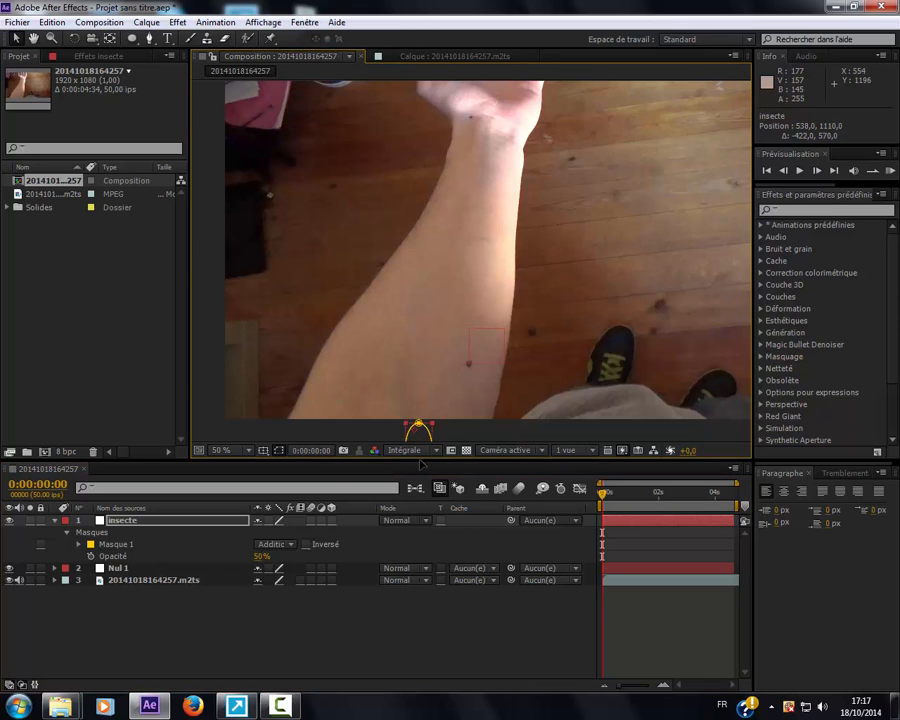
{"action": "key", "text": "Return"}
{"action": "key", "text": "p"}
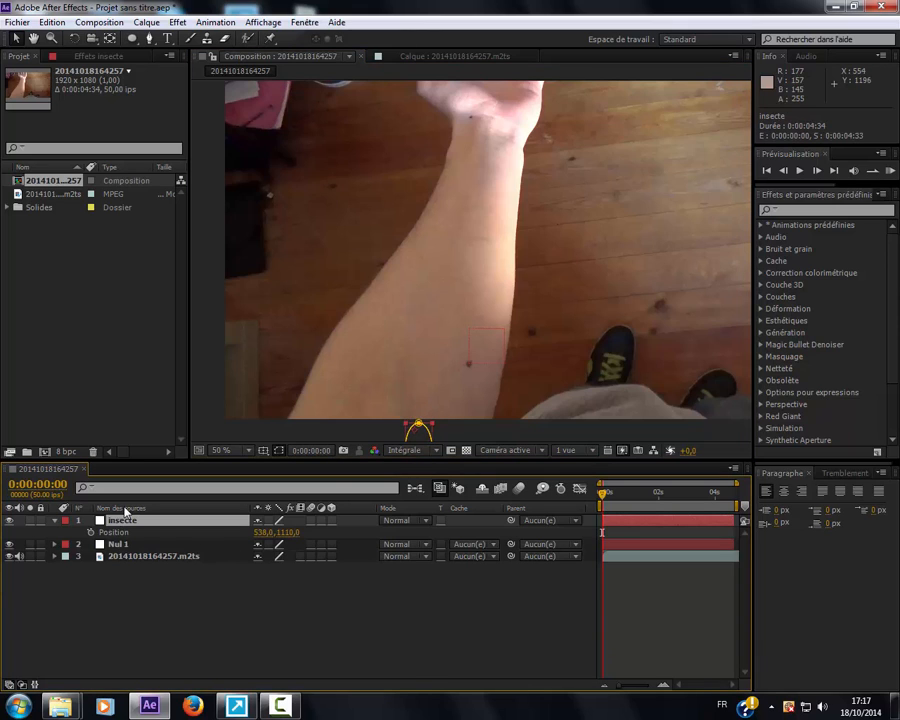
{"action": "left_click", "coordinate": [91, 533]}
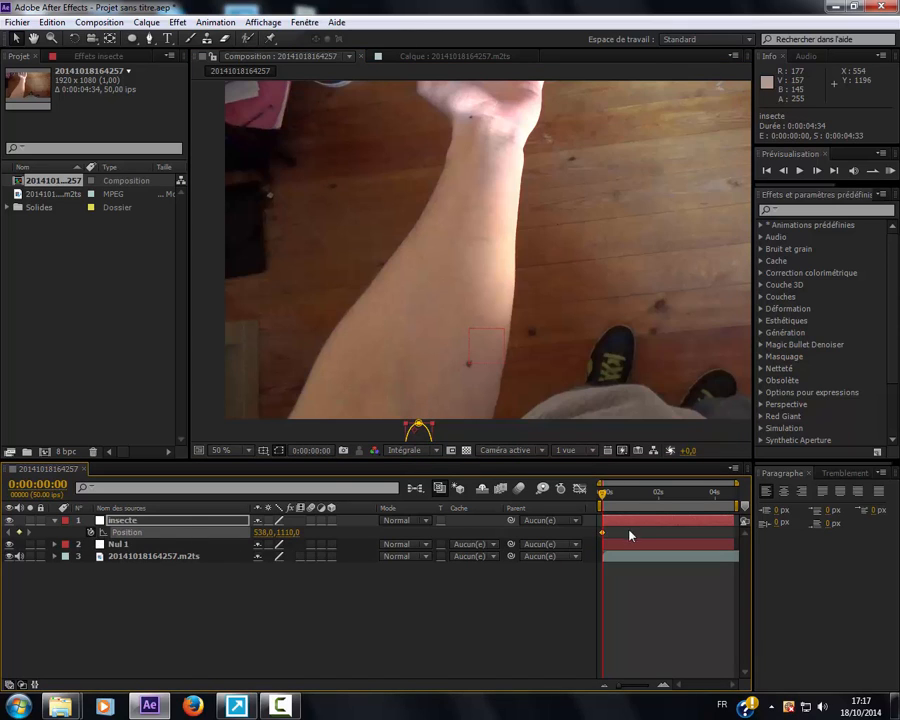
Keyframe the insecte layer's position on the palm, at about 848, 112, at 0:00:04:33 and scrub back through the motion.
{"action": "left_click_drag", "start_coordinate": [655, 509], "coordinate": [740, 506]}
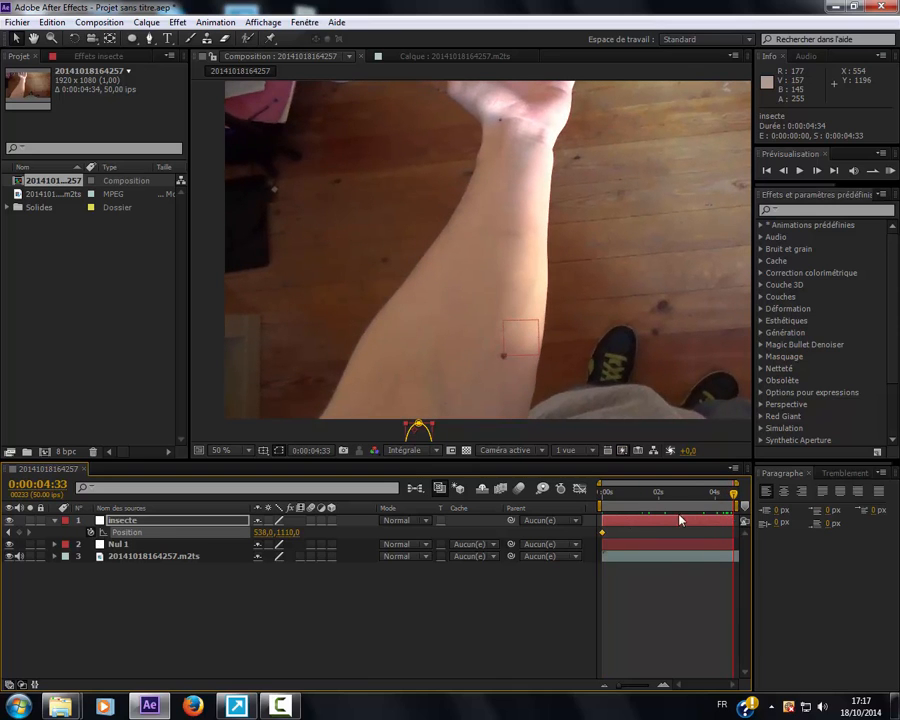
{"action": "left_click_drag", "start_coordinate": [417, 441], "coordinate": [523, 116]}
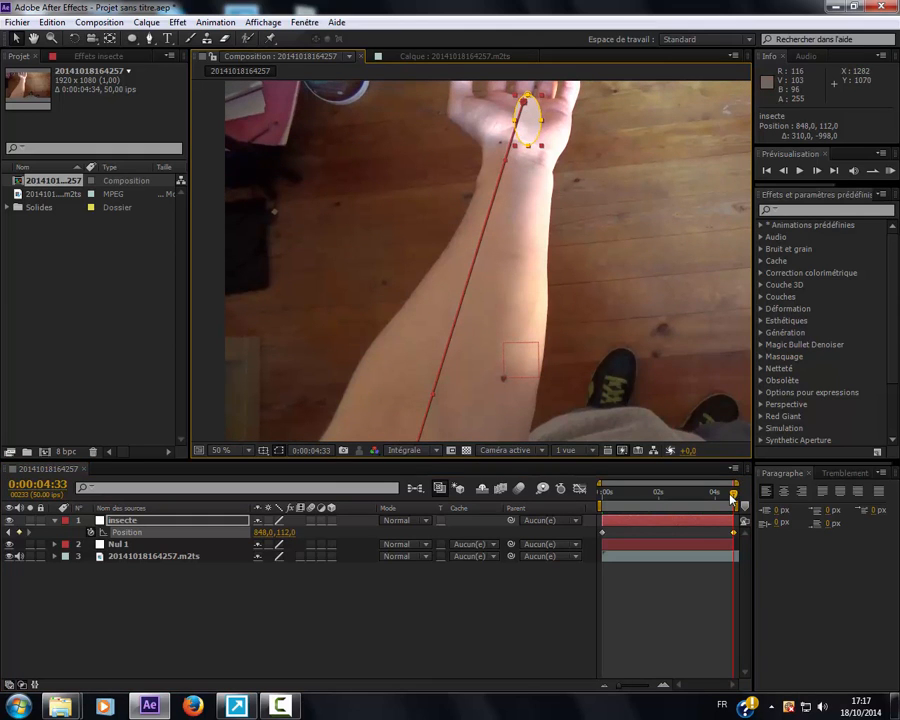
{"action": "left_click_drag", "start_coordinate": [733, 496], "coordinate": [641, 509]}
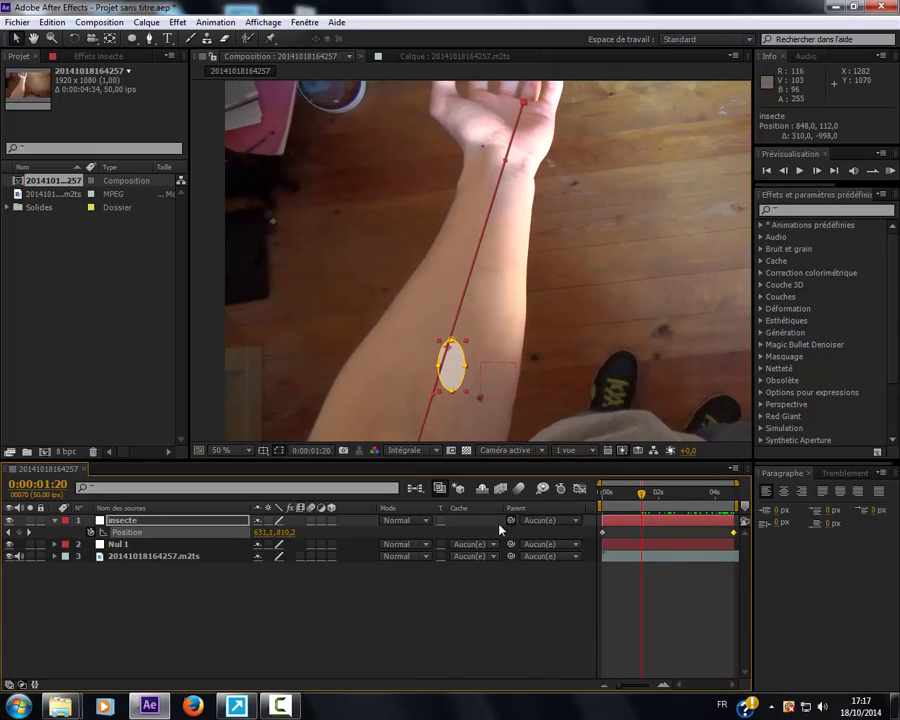
Parent the insecte layer to Nul 1 and play back the timeline to check its motion along the arm.
{"action": "left_click_drag", "start_coordinate": [511, 521], "coordinate": [203, 548]}
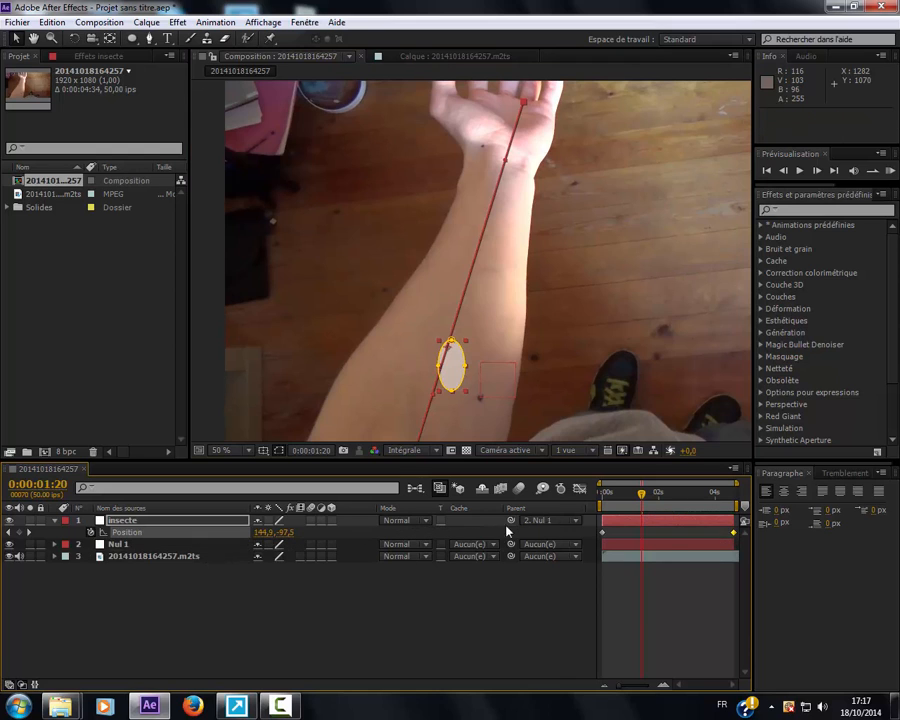
{"action": "left_click", "coordinate": [535, 521]}
{"action": "left_click", "coordinate": [555, 569]}
{"action": "left_click_drag", "start_coordinate": [640, 493], "coordinate": [593, 507]}
{"action": "key", "text": "space"}
{"action": "left_click_drag", "start_coordinate": [420, 404], "coordinate": [446, 413]}
{"action": "key", "text": "space"}
{"action": "left_click_drag", "start_coordinate": [630, 492], "coordinate": [651, 492]}
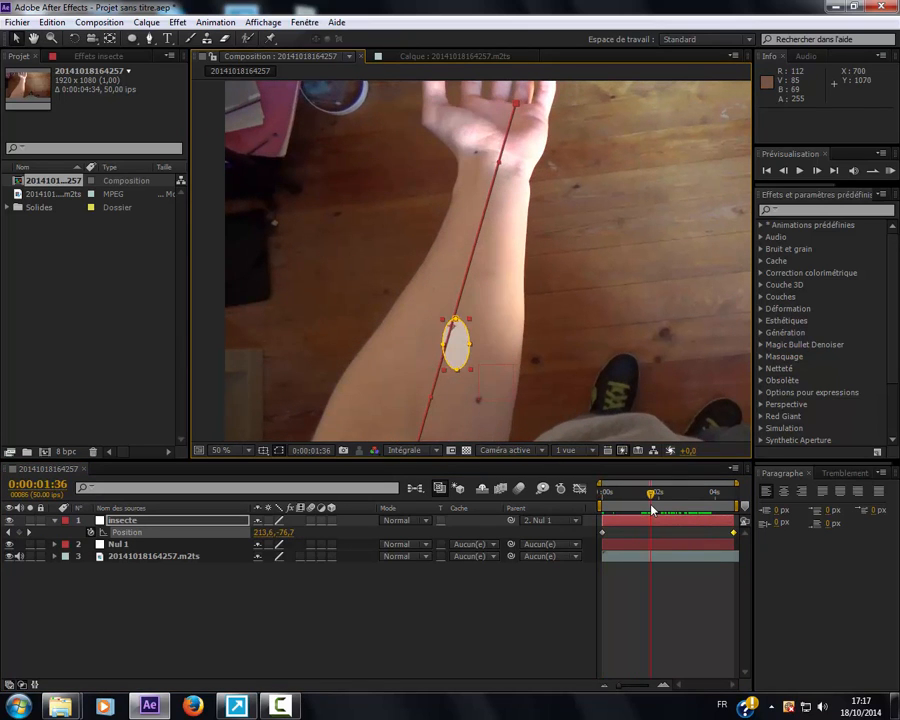
Set the feather of the insecte layer's mask to 40 pixels and collapse the layer's properties.
{"action": "left_click", "coordinate": [114, 521]}
{"action": "key", "text": "f"}
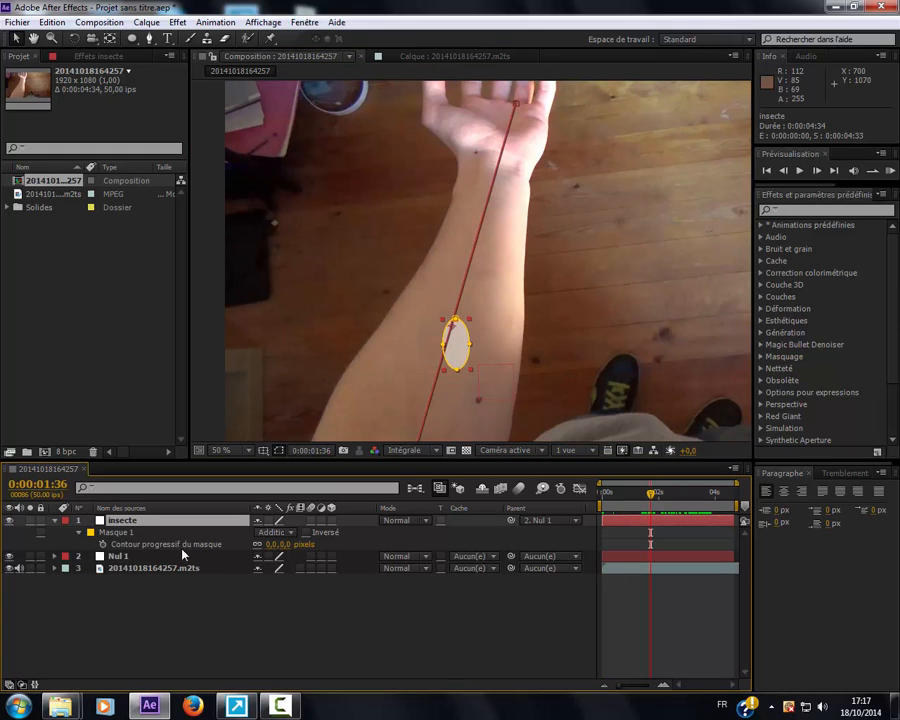
{"action": "type", "text": "40"}
{"action": "left_click", "coordinate": [353, 587]}
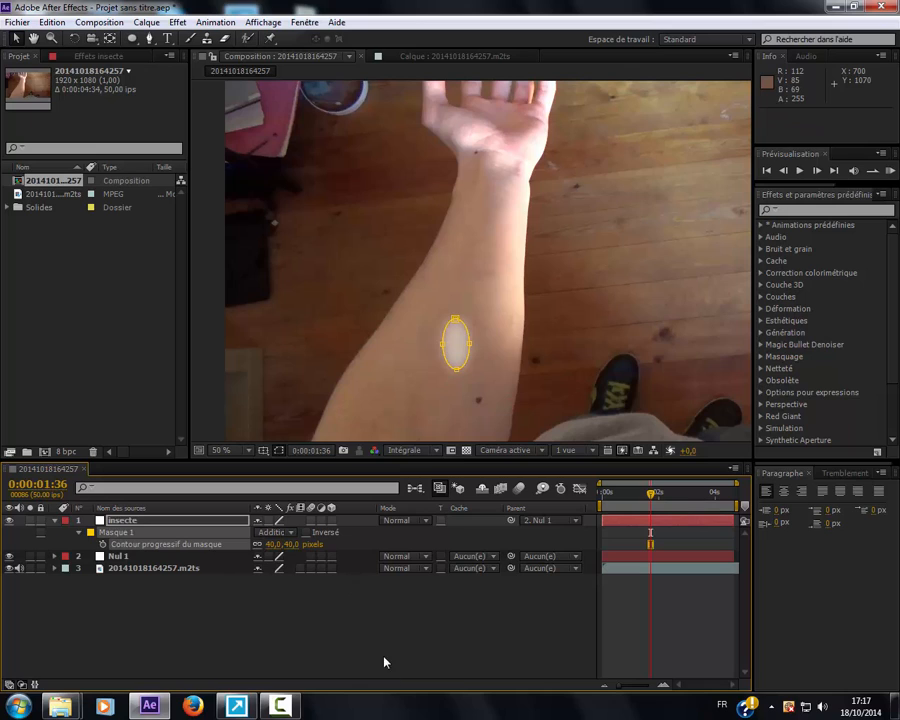
{"action": "left_click", "coordinate": [55, 521]}
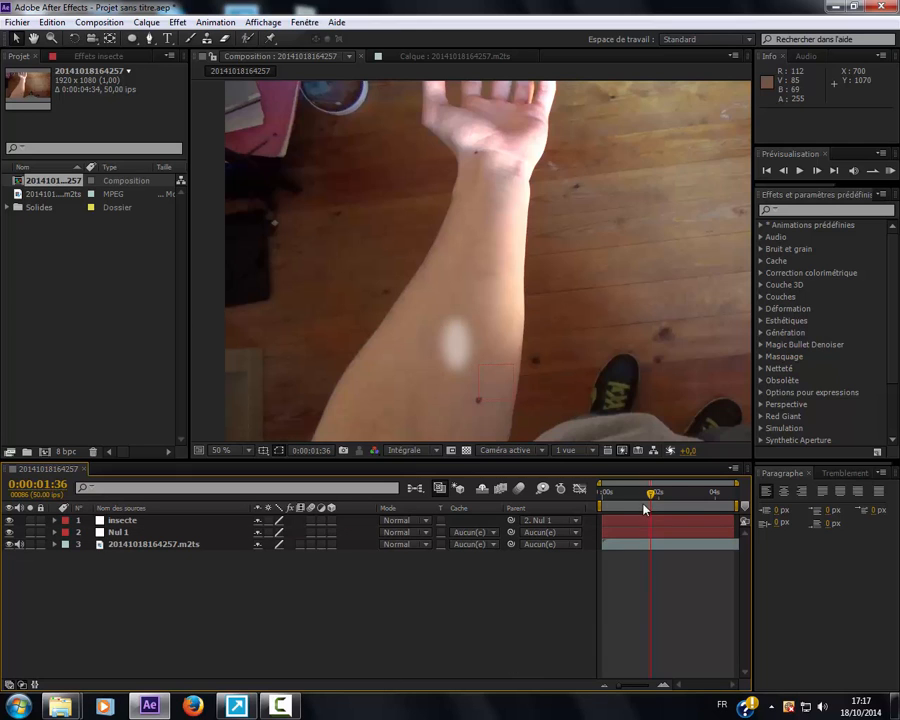
Set the insecte layer's auto-orientation to orient along its path.
{"action": "left_click_drag", "start_coordinate": [650, 493], "coordinate": [671, 492]}
{"action": "left_click", "coordinate": [124, 521]}
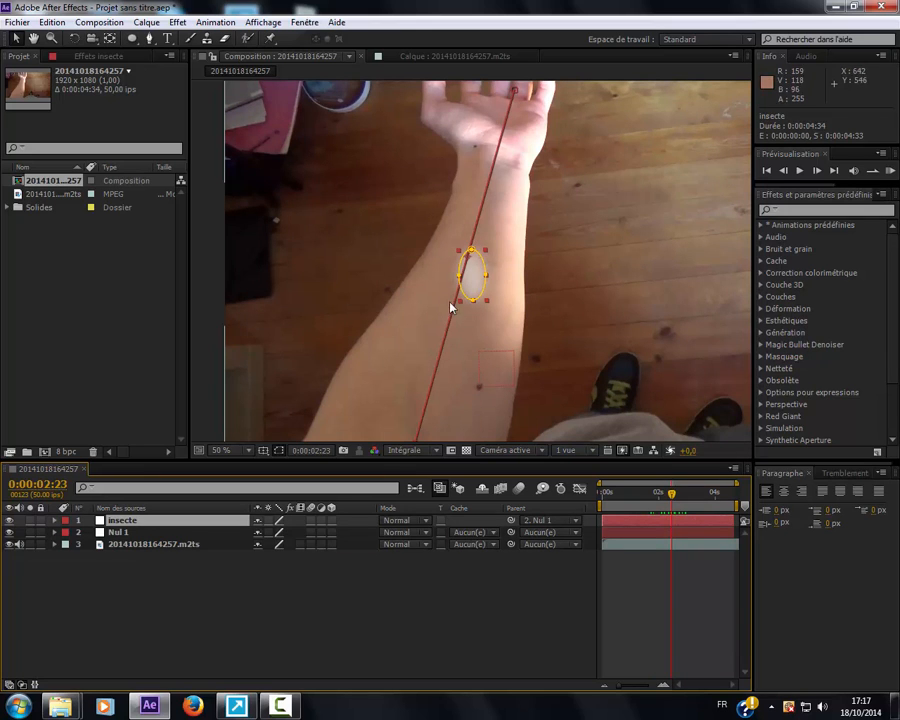
{"action": "left_click", "coordinate": [99, 22]}
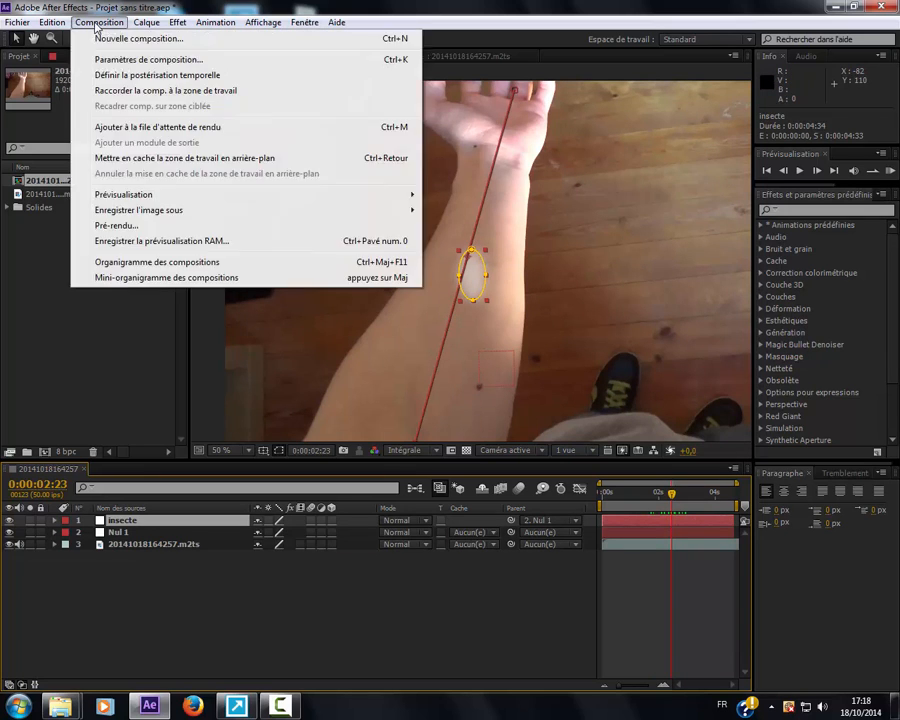
{"action": "mouse_move", "coordinate": [146, 22]}
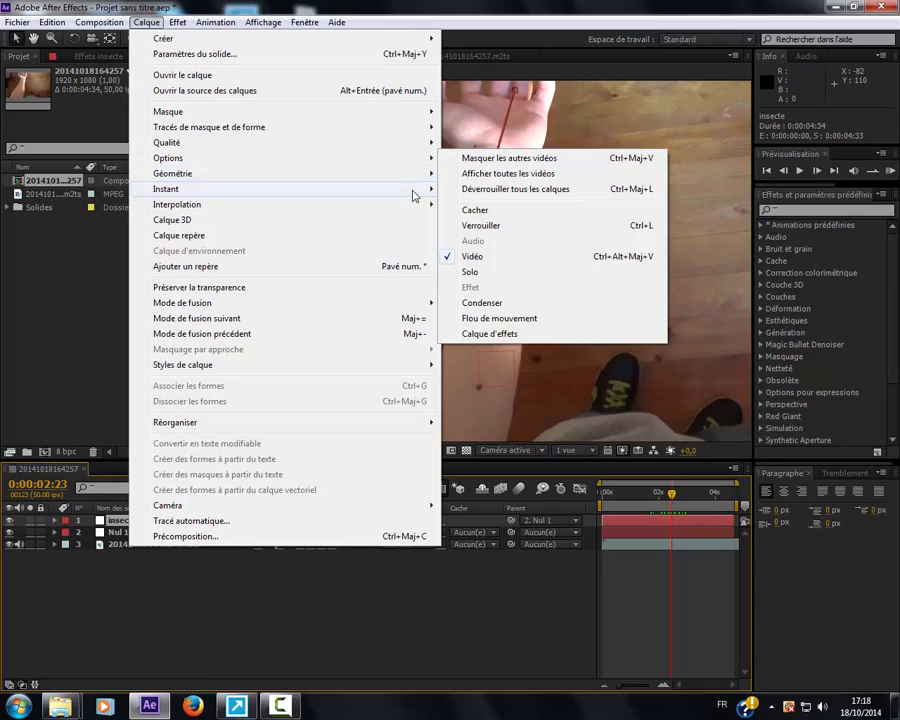
{"action": "mouse_move", "coordinate": [426, 176]}
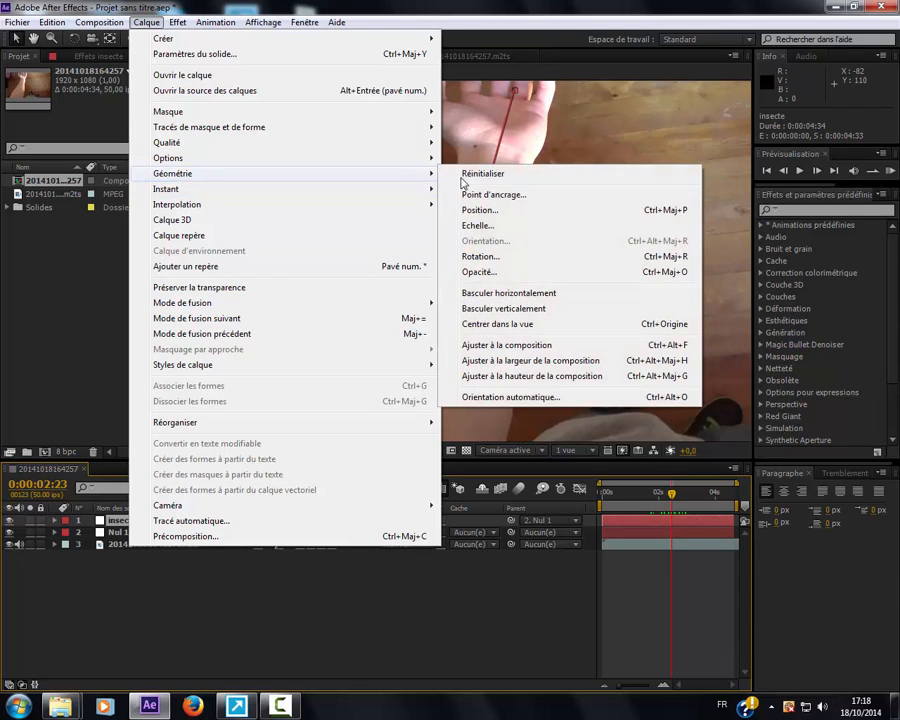
{"action": "left_click", "coordinate": [512, 398]}
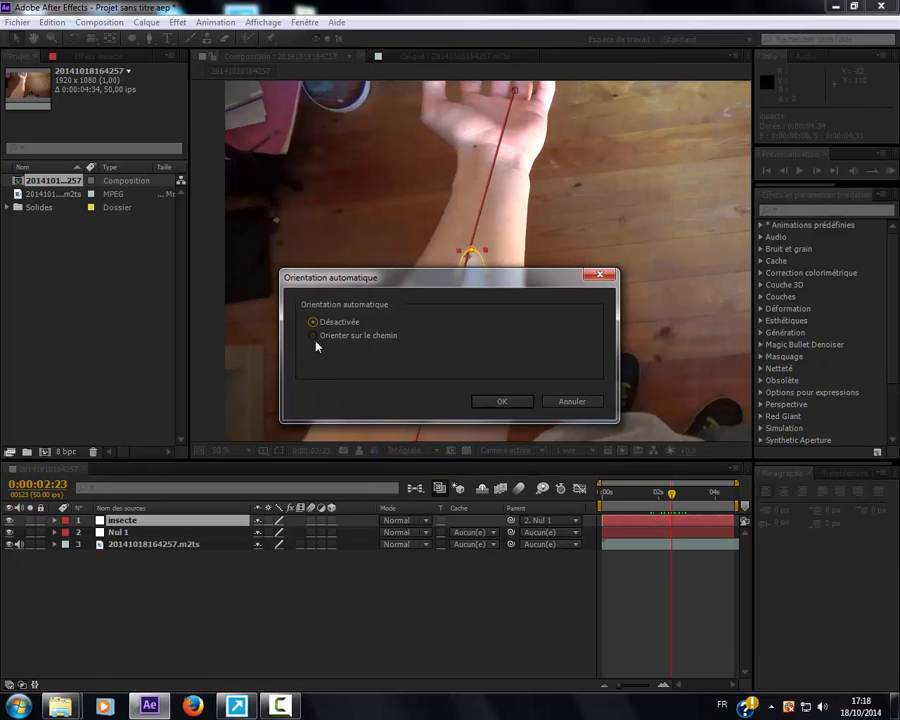
{"action": "left_click", "coordinate": [495, 402]}
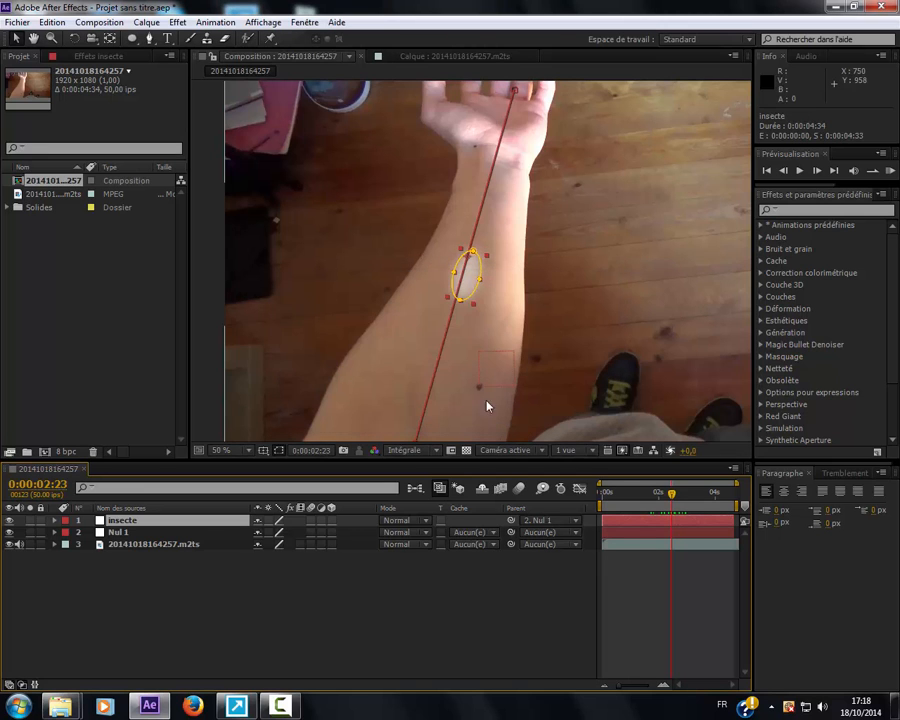
Set the insecte layer's anchor point to 973, 534 to centre the ellipse on its motion path.
{"action": "mouse_move", "coordinate": [653, 502]}
{"action": "left_mouse_down"}
{"action": "mouse_move", "coordinate": [683, 504]}
{"action": "mouse_move", "coordinate": [622, 507]}
{"action": "mouse_move", "coordinate": [657, 494]}
{"action": "left_mouse_up"}
{"action": "scroll", "coordinate": [464, 402], "scroll_direction": "up", "scroll_amount": 1}
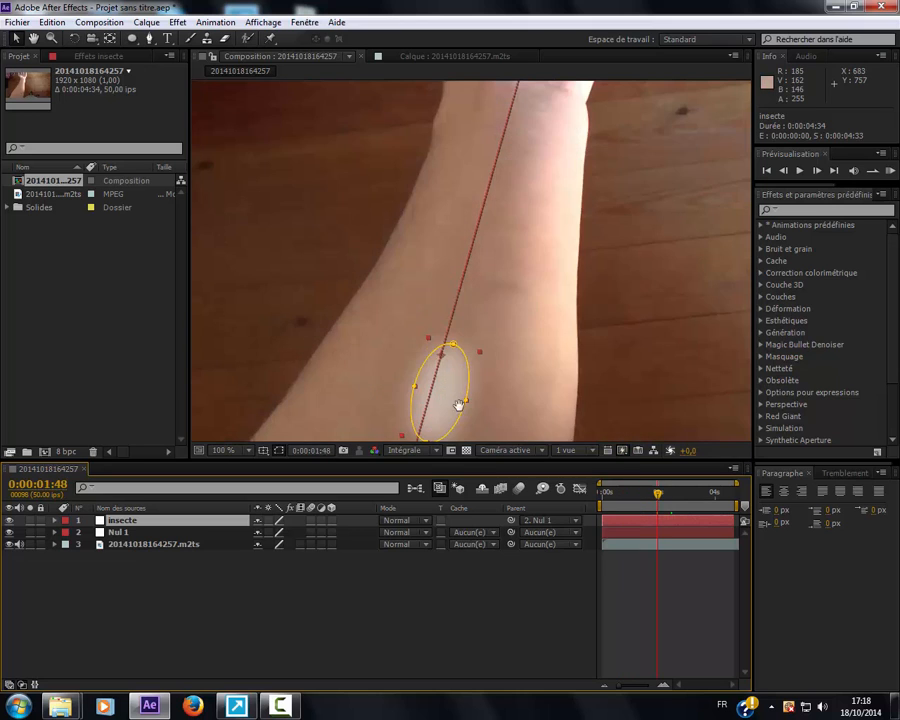
{"action": "left_click_drag", "start_coordinate": [460, 408], "coordinate": [488, 268]}
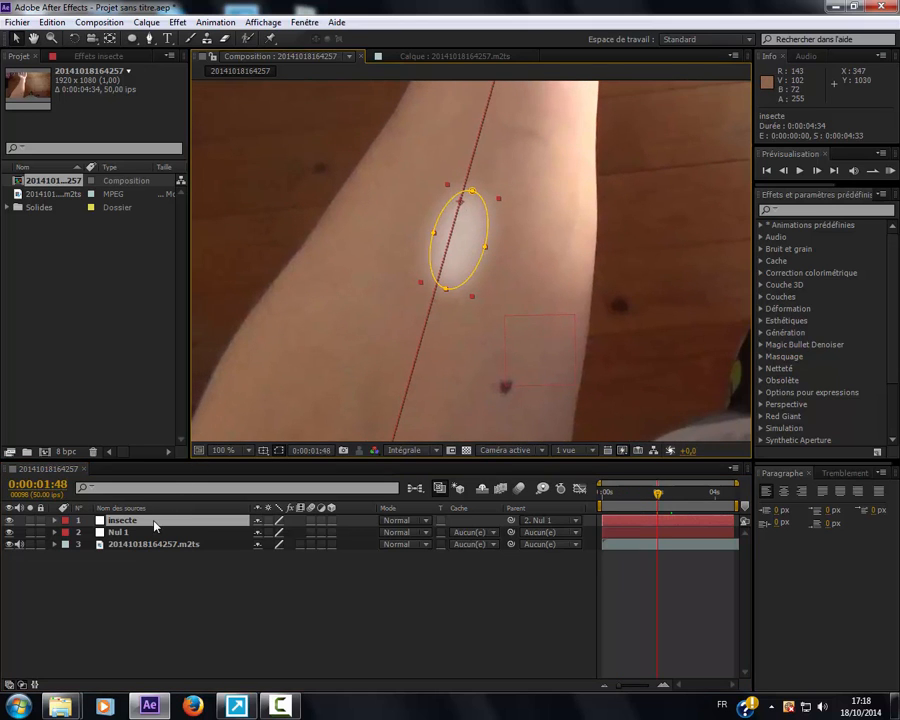
{"action": "key", "text": "a"}
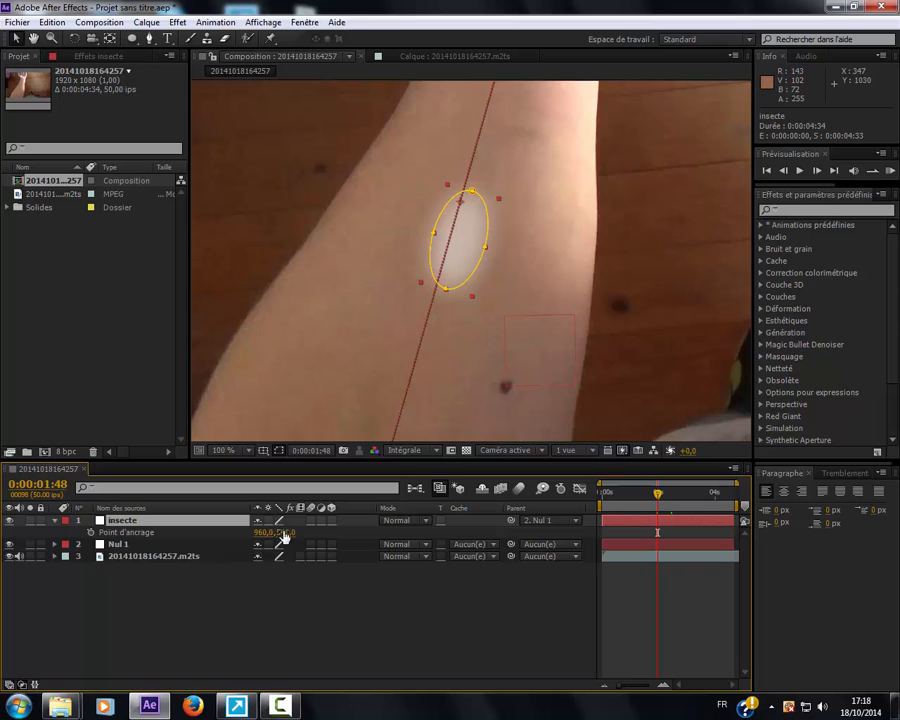
{"action": "left_click_drag", "start_coordinate": [283, 532], "coordinate": [272, 532]}
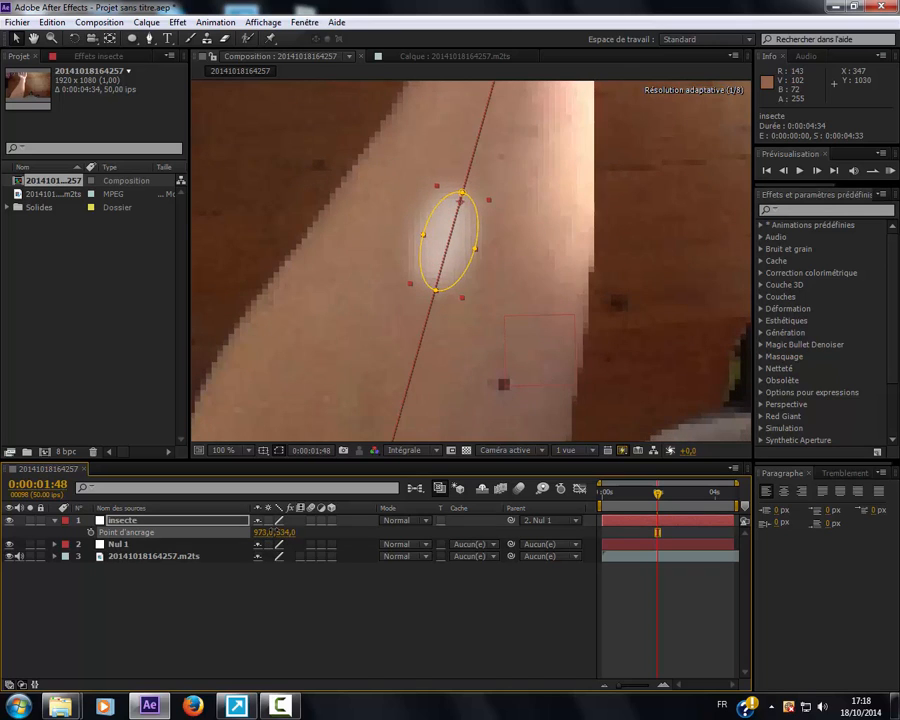
{"action": "left_click_drag", "start_coordinate": [608, 492], "coordinate": [667, 484]}
Shift the insecte layer toward the forearm's left edge at 0:00:02:06 and adjust the curve of its motion path there.
{"action": "scroll", "coordinate": [504, 388], "scroll_direction": "down", "scroll_amount": 2}
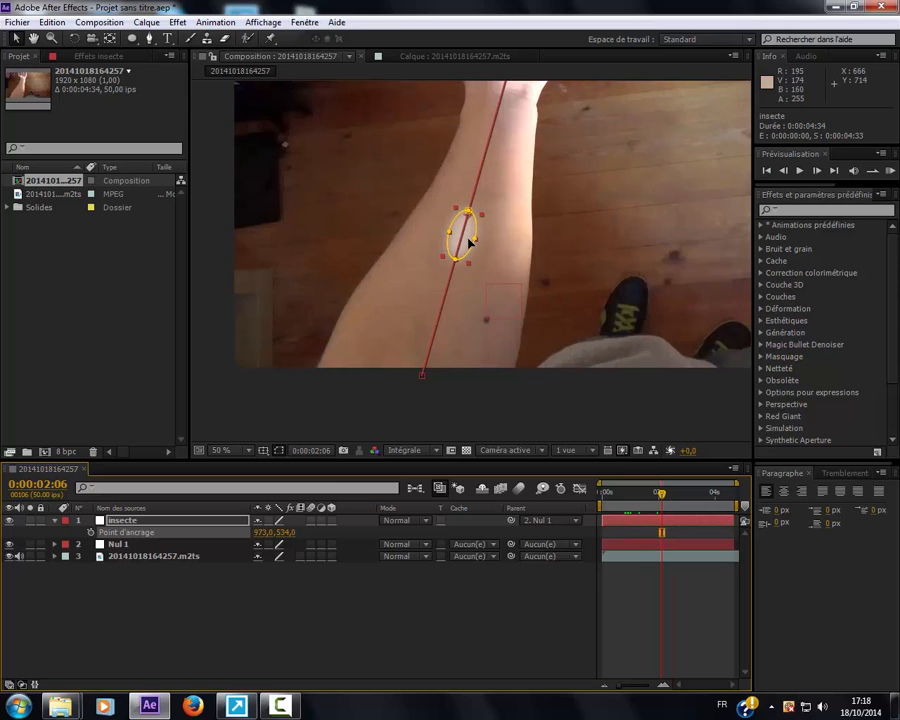
{"action": "left_click_drag", "start_coordinate": [468, 240], "coordinate": [446, 242]}
{"action": "key", "text": "ctrl+z"}
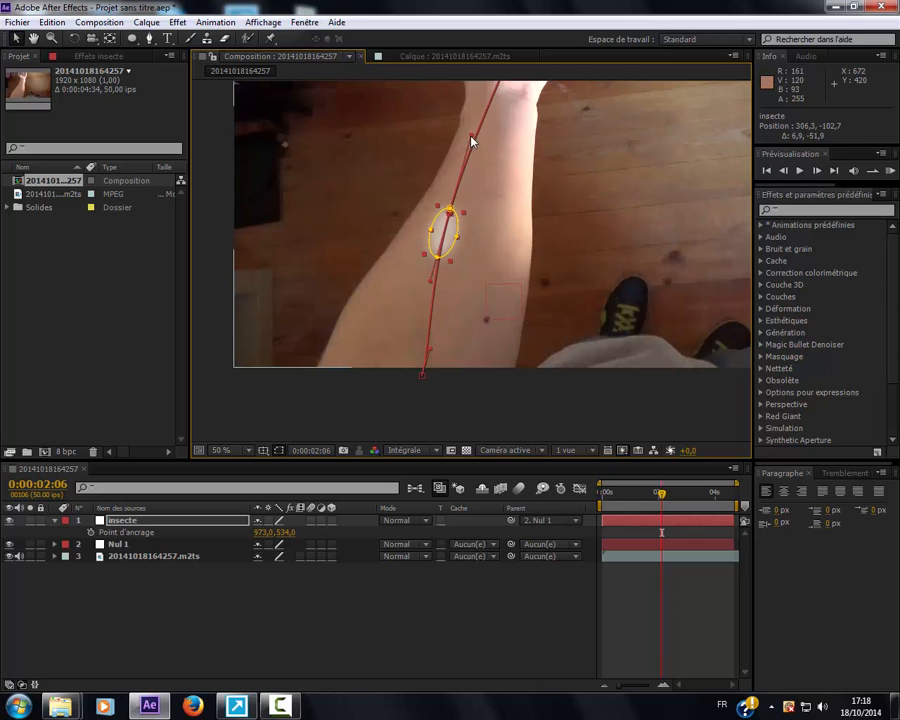
{"action": "left_click_drag", "start_coordinate": [472, 136], "coordinate": [463, 139]}
Move the insecte layer to the right side of the wrist around 0:00:03:30 and curve its motion path there.
{"action": "left_click_drag", "start_coordinate": [661, 492], "coordinate": [706, 480]}
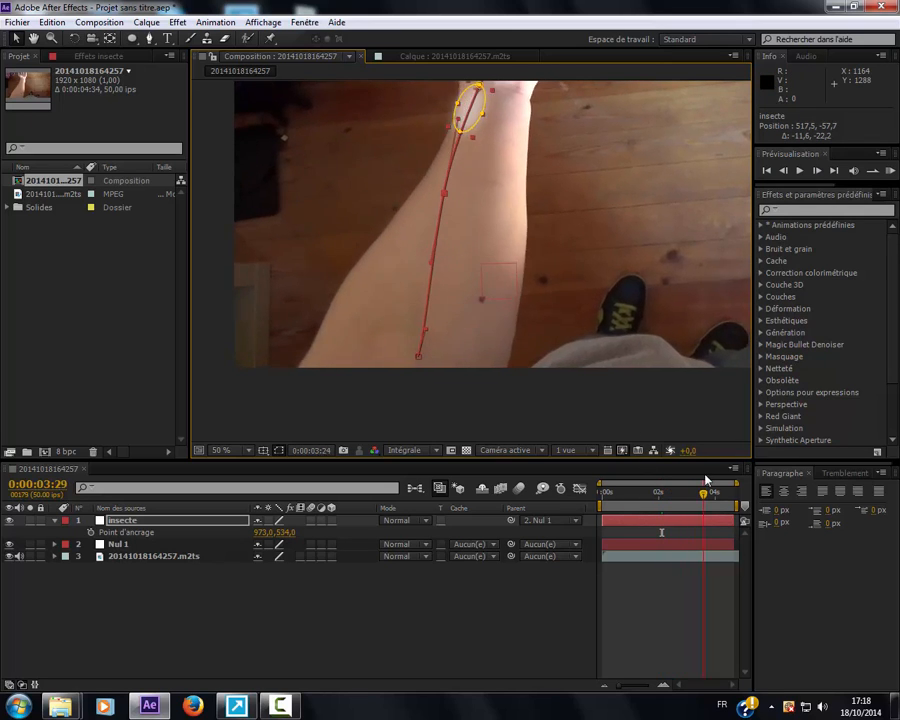
{"action": "left_click_drag", "start_coordinate": [477, 113], "coordinate": [507, 123]}
{"action": "key", "text": "space"}
{"action": "left_click_drag", "start_coordinate": [532, 185], "coordinate": [520, 290]}
{"action": "left_click_drag", "start_coordinate": [484, 238], "coordinate": [506, 240]}
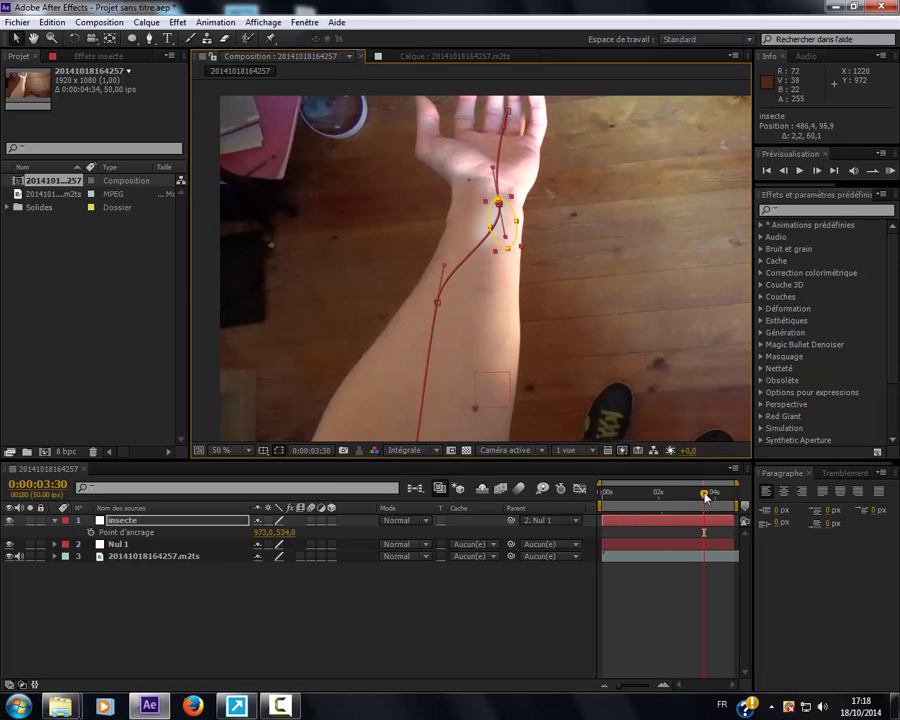
Set the insecte layer's vertical anchor point to 559 and scrub the timeline to check the ellipse on its curved path.
{"action": "mouse_move", "coordinate": [705, 495]}
{"action": "left_mouse_down"}
{"action": "mouse_move", "coordinate": [663, 492]}
{"action": "mouse_move", "coordinate": [720, 482]}
{"action": "mouse_move", "coordinate": [702, 485]}
{"action": "mouse_move", "coordinate": [706, 498]}
{"action": "left_mouse_up"}
{"action": "scroll", "coordinate": [538, 318], "scroll_direction": "up", "scroll_amount": 1}
{"action": "left_click_drag", "start_coordinate": [490, 318], "coordinate": [474, 409]}
{"action": "left_click_drag", "start_coordinate": [287, 538], "coordinate": [312, 538]}
{"action": "left_click_drag", "start_coordinate": [705, 497], "coordinate": [652, 497]}
{"action": "scroll", "coordinate": [552, 352], "scroll_direction": "down", "scroll_amount": 1}
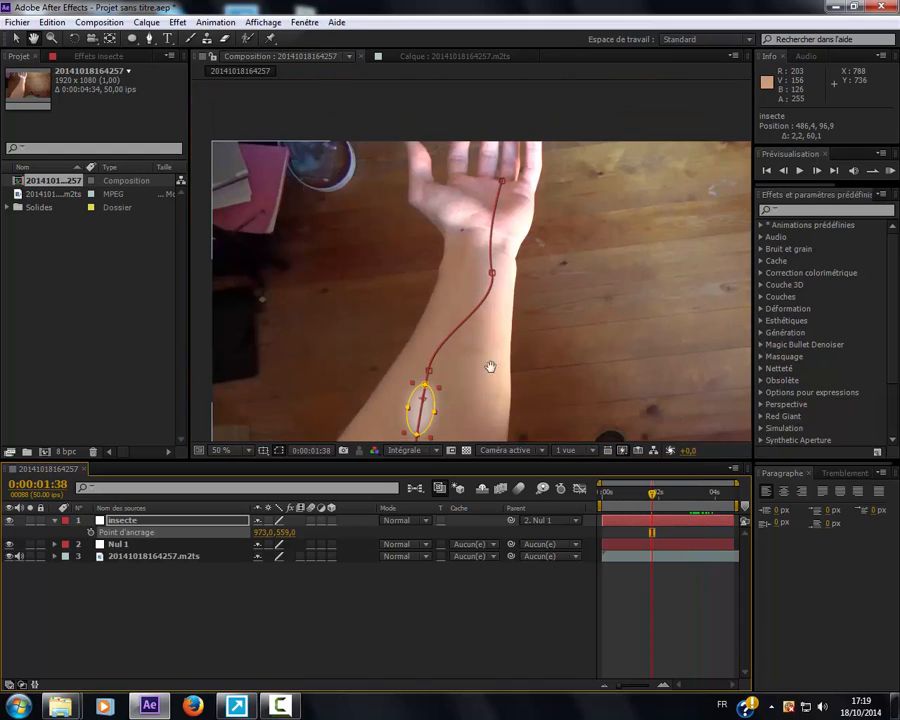
{"action": "left_click_drag", "start_coordinate": [490, 366], "coordinate": [498, 313]}
{"action": "left_click", "coordinate": [384, 576]}
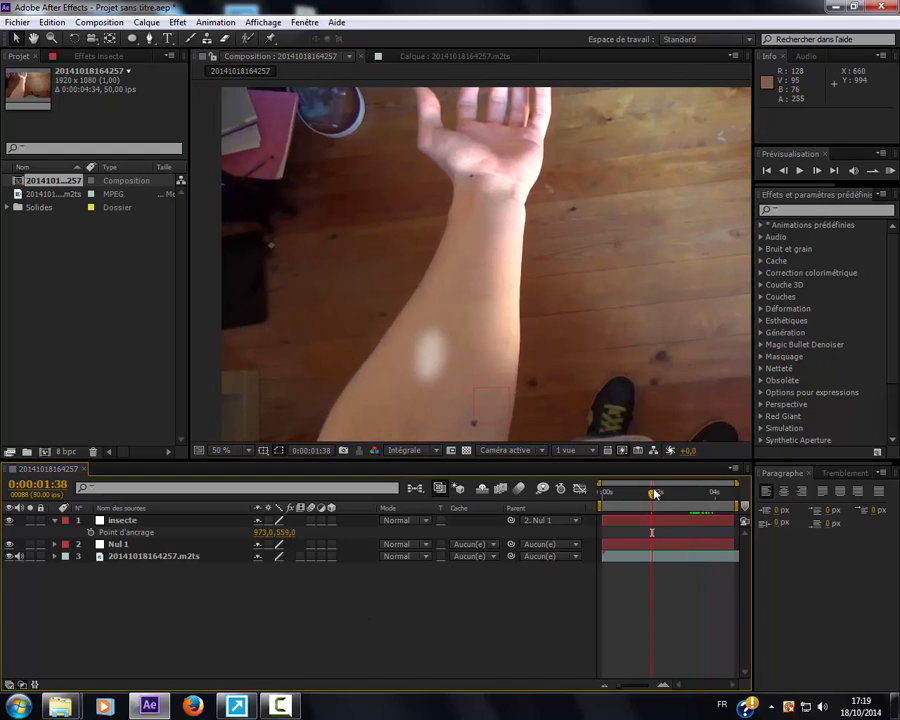
Precompose the insecte and Nul 1 layers as a composition named insecte, return to the main composition and scrub its timeline.
{"action": "left_click", "coordinate": [129, 521]}
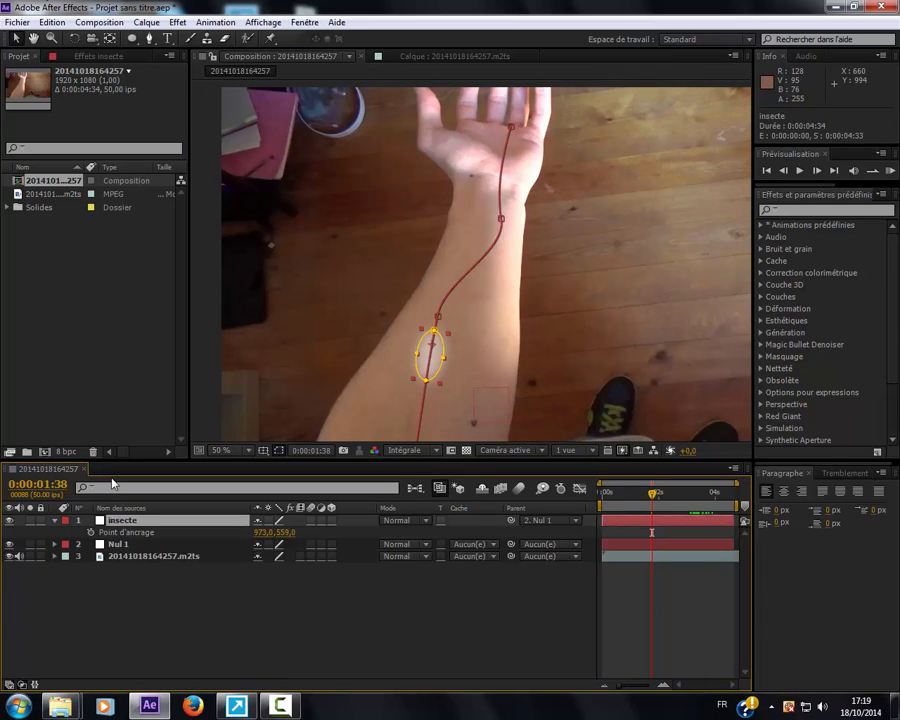
{"action": "left_click", "coordinate": [125, 545], "text": "ctrl"}
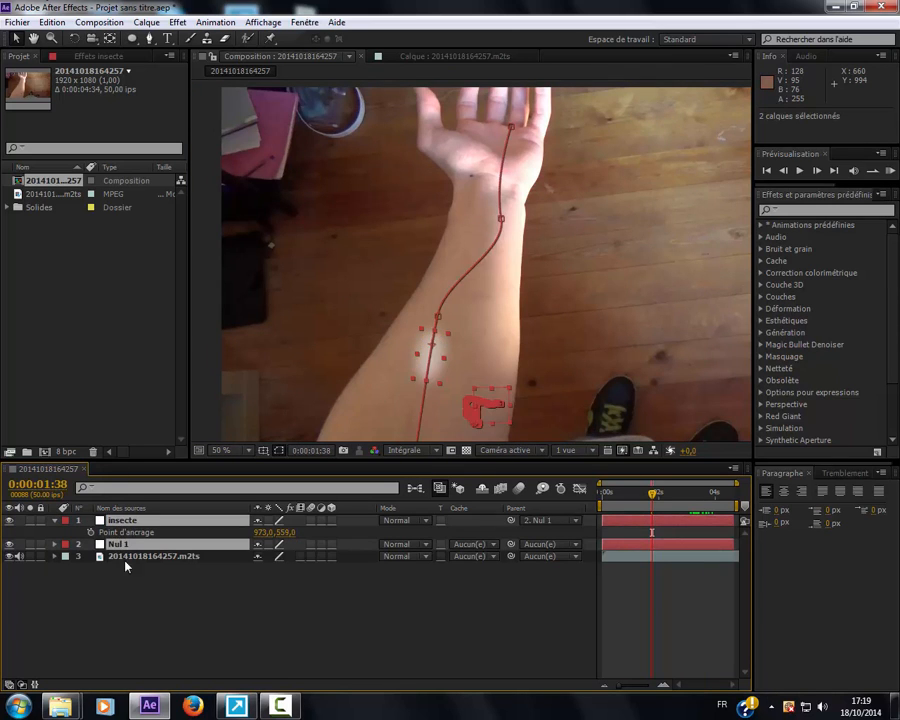
{"action": "left_click", "coordinate": [147, 22]}
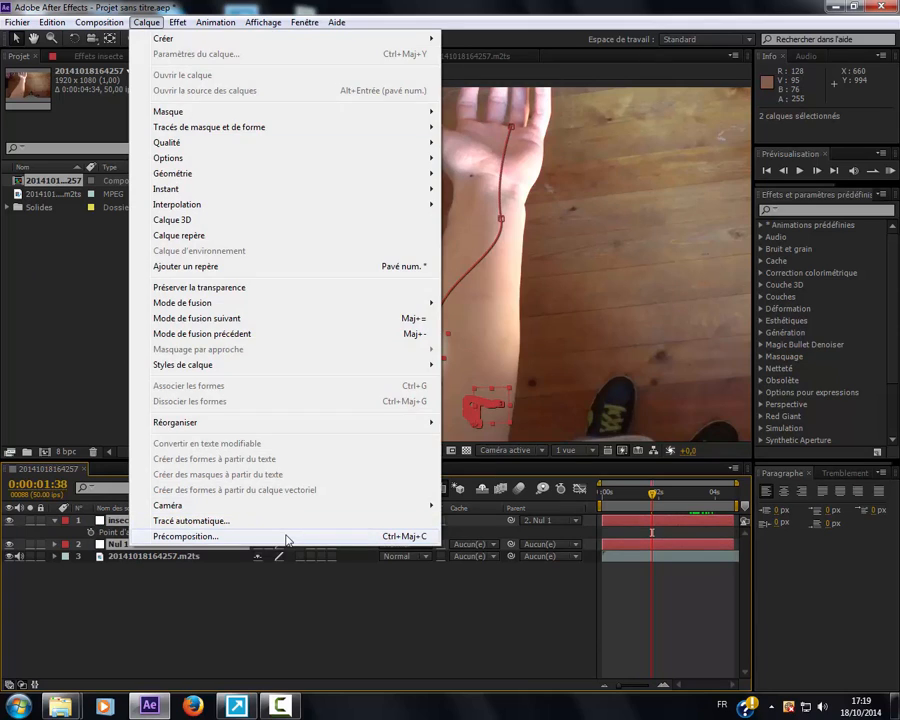
{"action": "left_click", "coordinate": [287, 536]}
{"action": "type", "text": "in"}
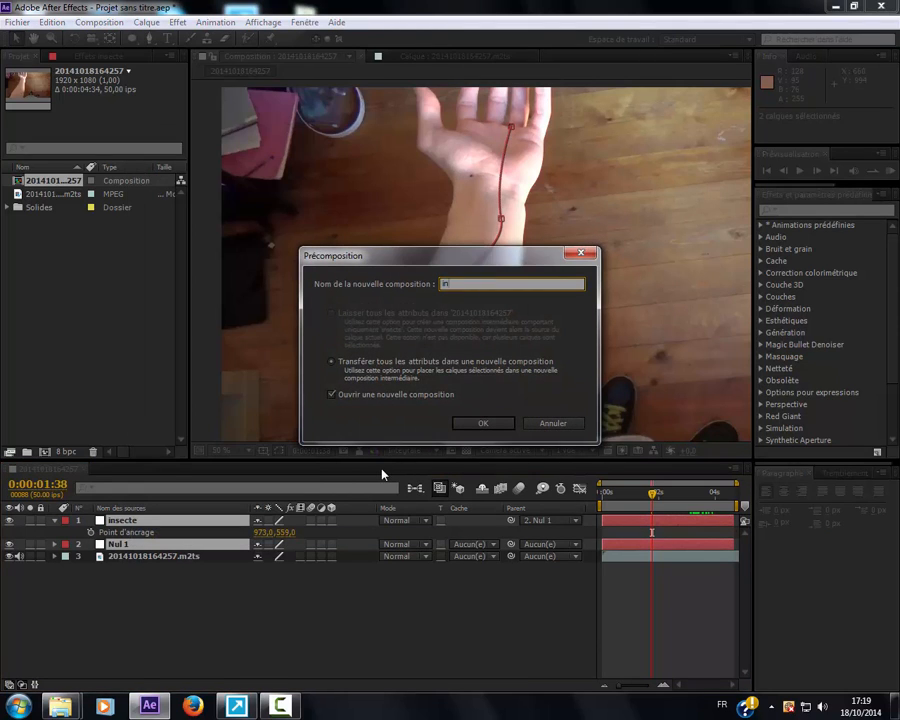
{"action": "type", "text": "secte"}
{"action": "key", "text": "Return"}
{"action": "left_click", "coordinate": [35, 470]}
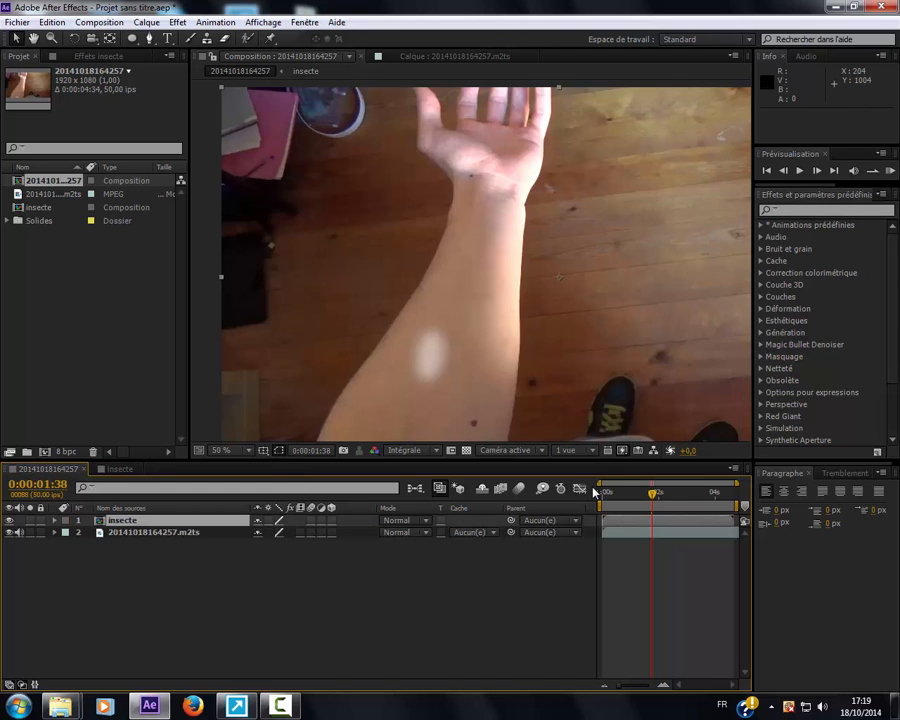
{"action": "left_click_drag", "start_coordinate": [595, 488], "coordinate": [672, 494]}
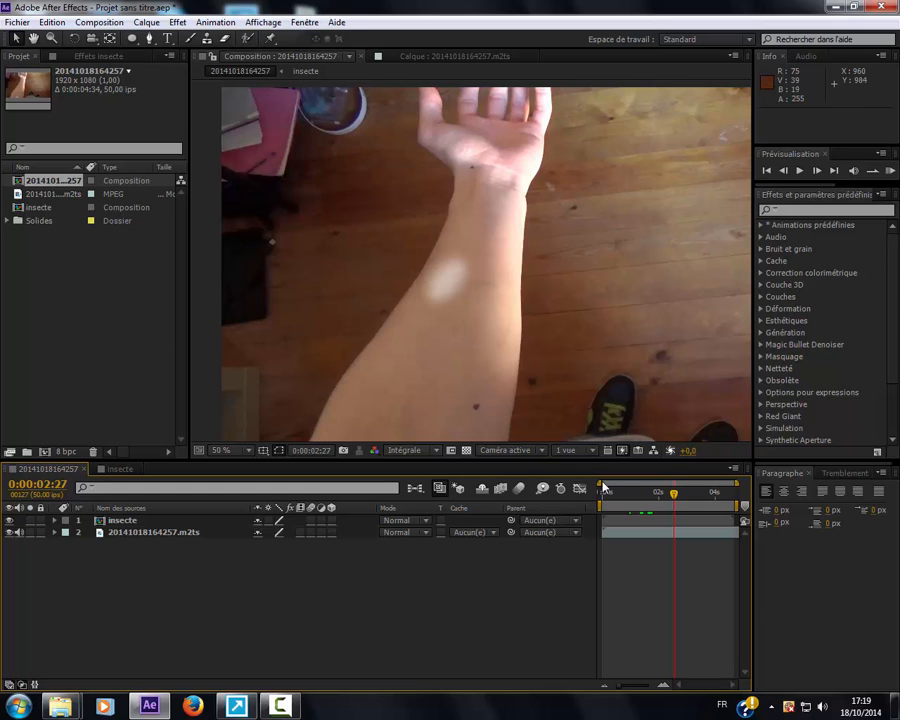
Apply the CC Glass effect to the 20141018164257.m2ts footage layer and widen the area showing its settings.
{"action": "left_click", "coordinate": [150, 533]}
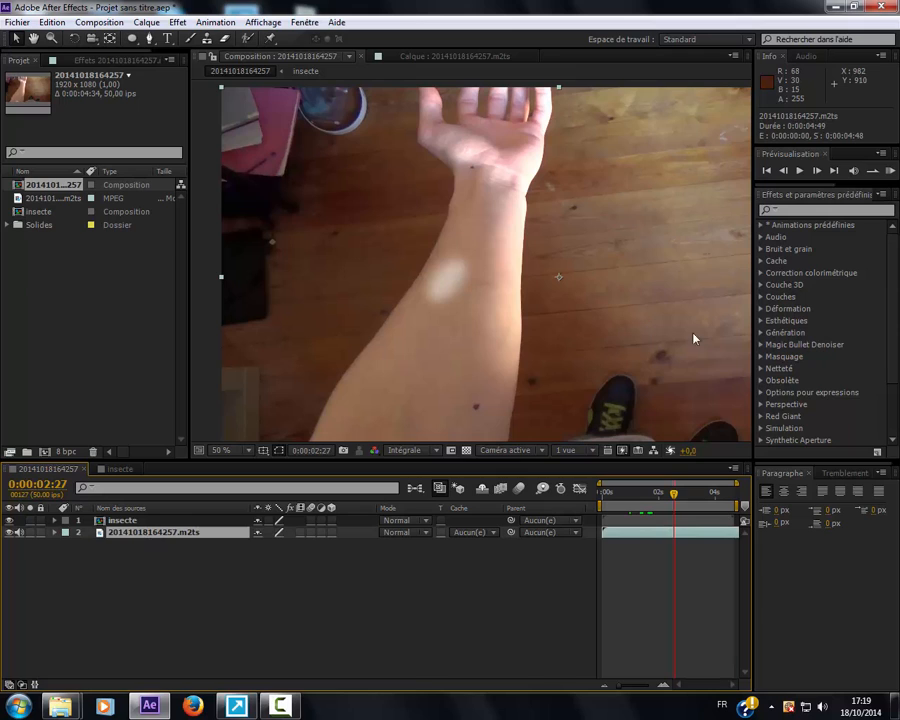
{"action": "left_click", "coordinate": [787, 210]}
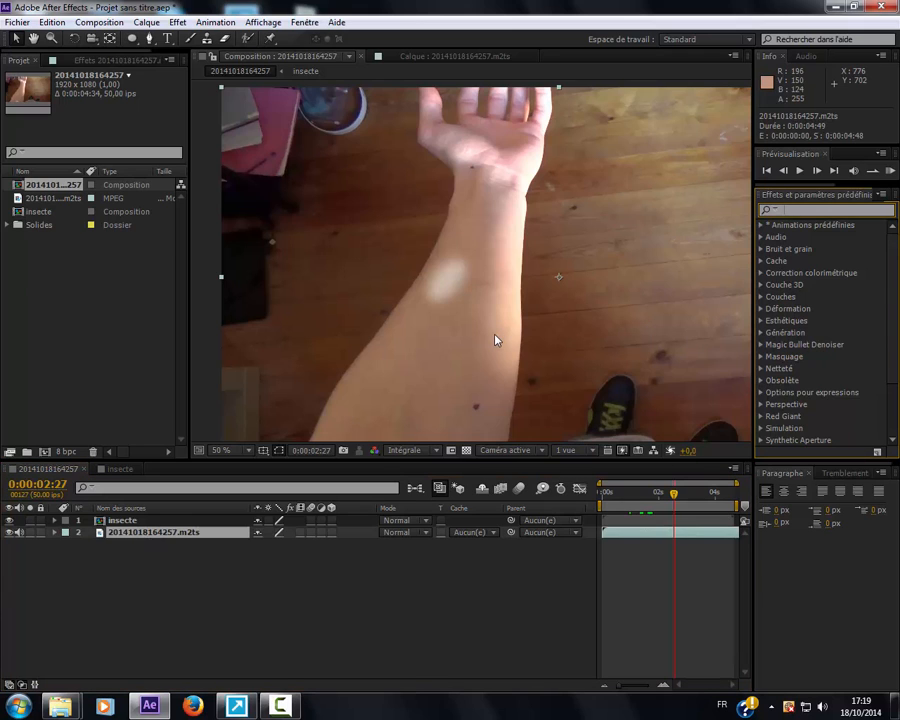
{"action": "type", "text": "glass"}
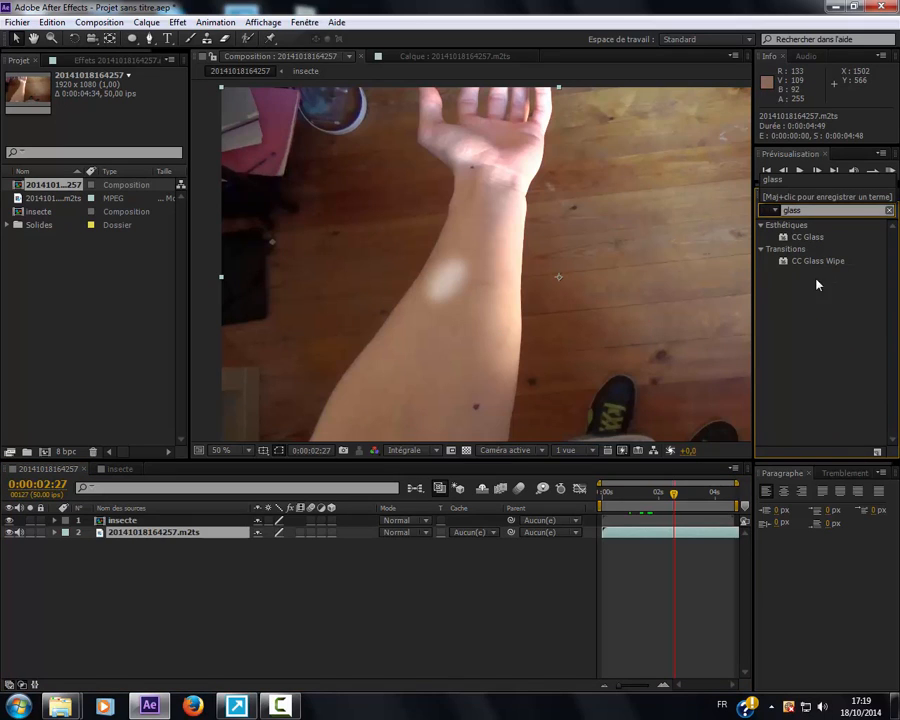
{"action": "left_click_drag", "start_coordinate": [806, 236], "coordinate": [175, 540]}
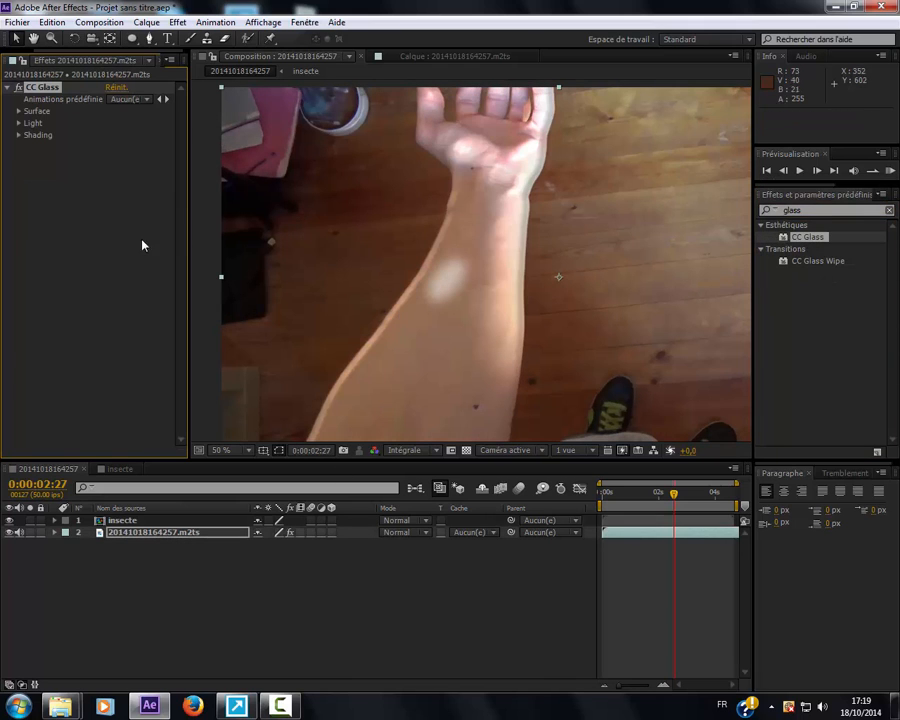
{"action": "left_click_drag", "start_coordinate": [189, 147], "coordinate": [254, 147]}
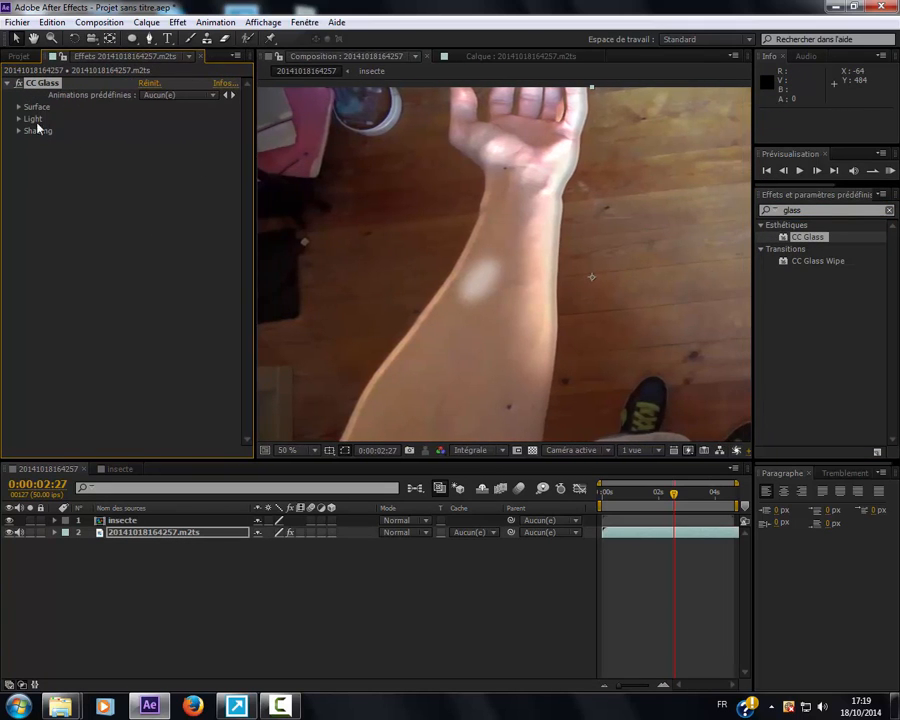
Set the CC Glass surface Property to Alpha and its Bump Map to the insecte layer, and hide that layer.
{"action": "left_click", "coordinate": [18, 107]}
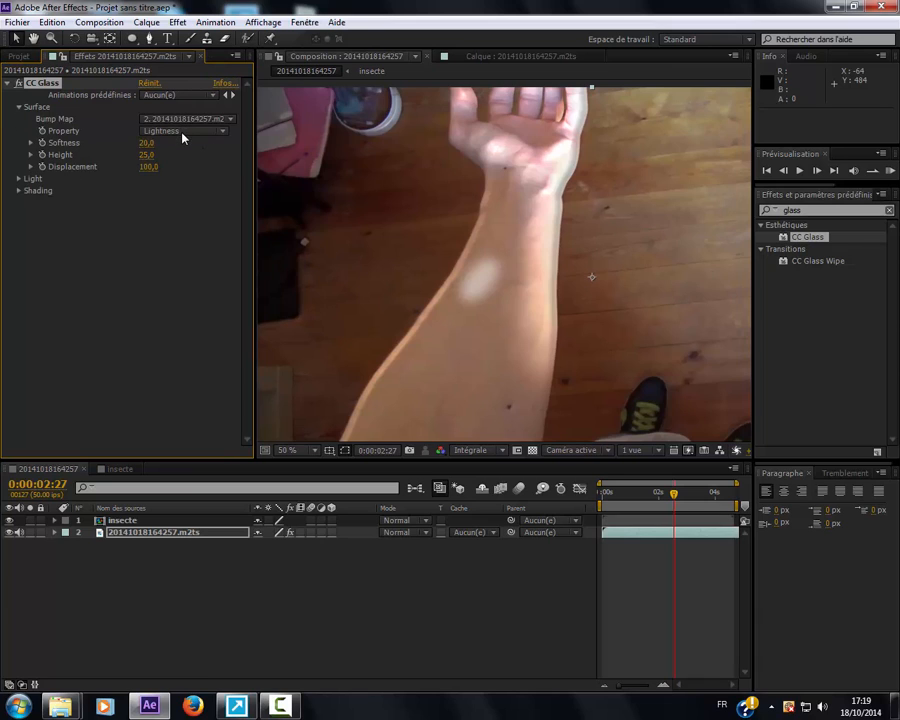
{"action": "left_click", "coordinate": [183, 134]}
{"action": "left_click", "coordinate": [186, 193]}
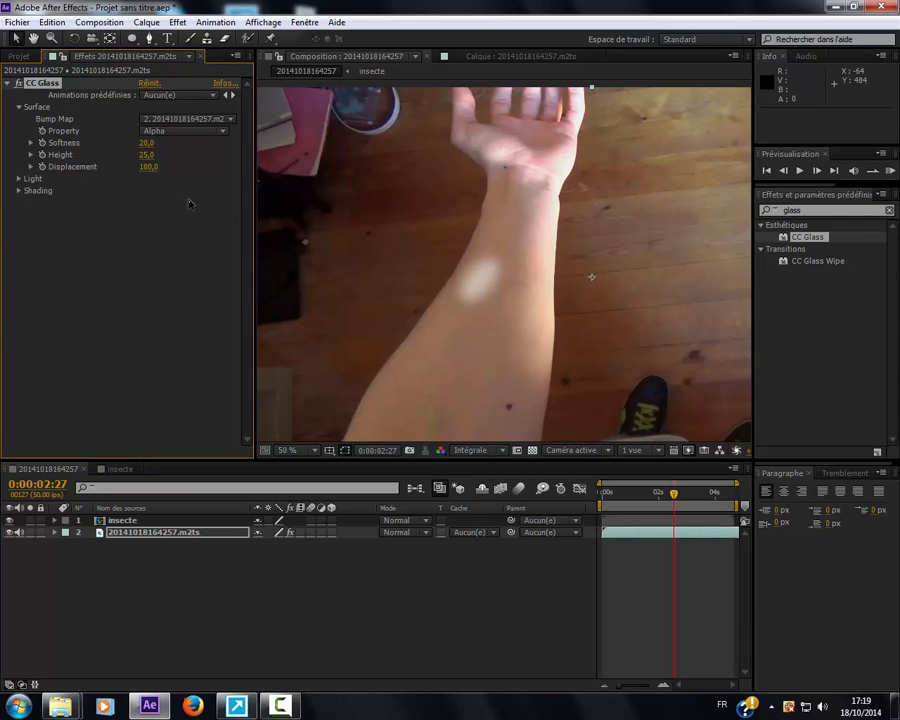
{"action": "left_click", "coordinate": [160, 119]}
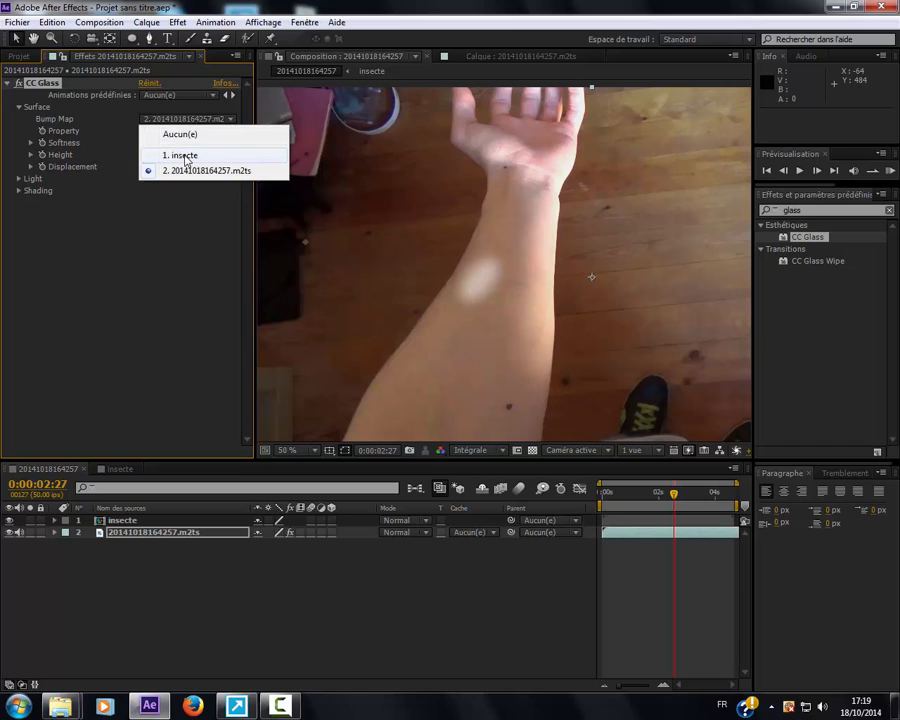
{"action": "left_click", "coordinate": [186, 156]}
{"action": "left_click", "coordinate": [380, 567]}
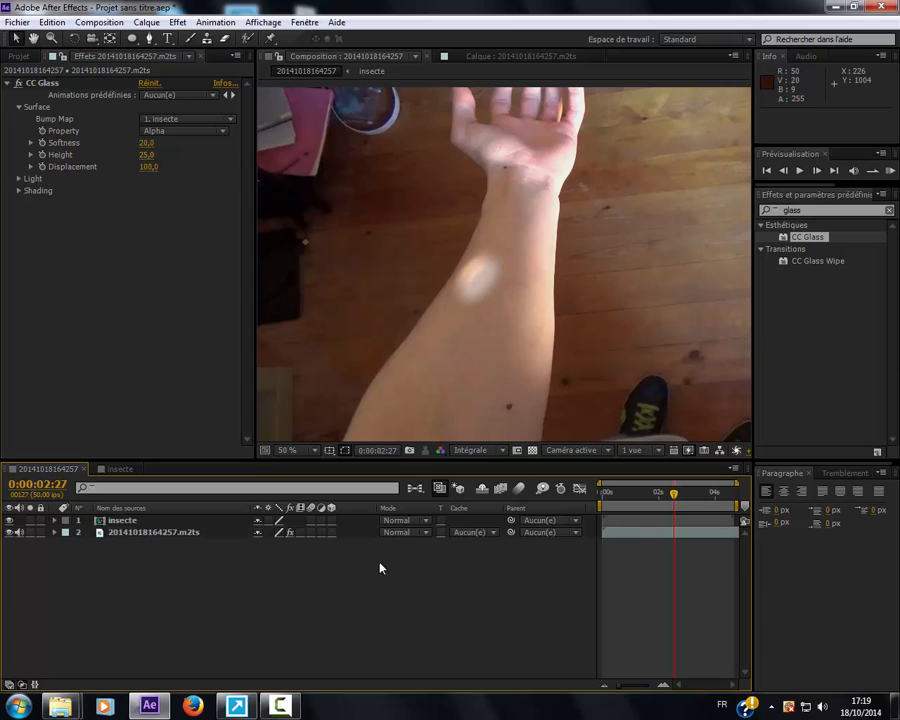
{"action": "left_click", "coordinate": [9, 521]}
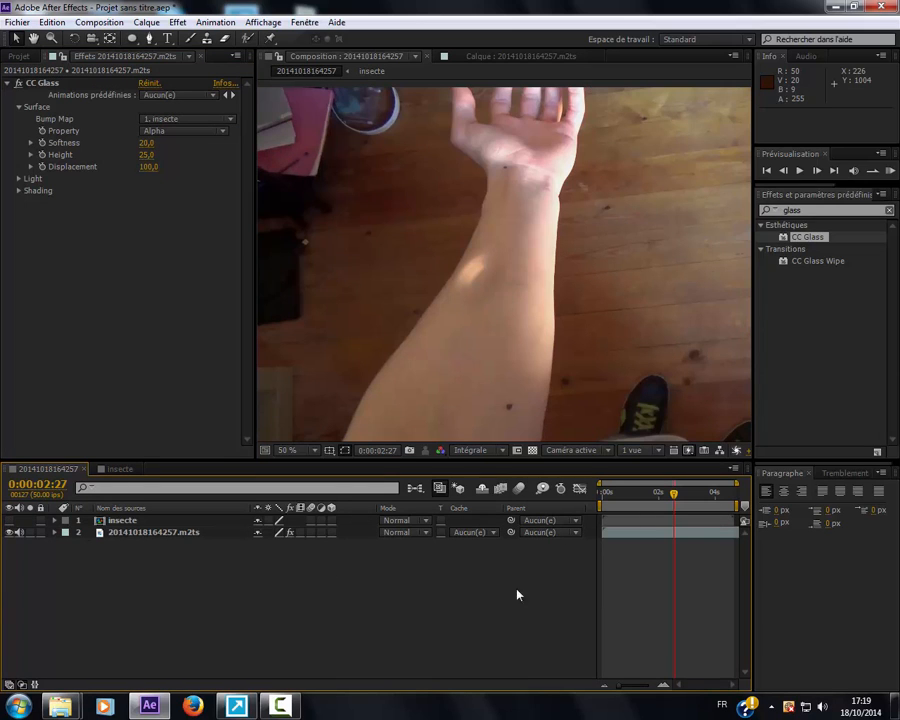
{"action": "left_click_drag", "start_coordinate": [612, 495], "coordinate": [632, 498]}
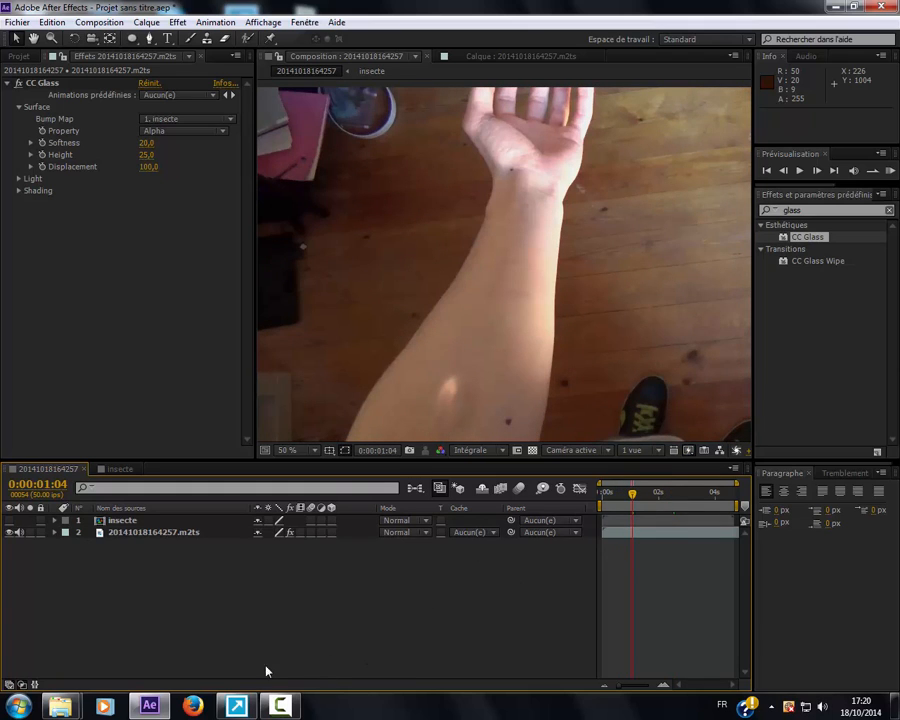
{"action": "left_click", "coordinate": [275, 705]}
{"action": "left_click", "coordinate": [830, 656]}
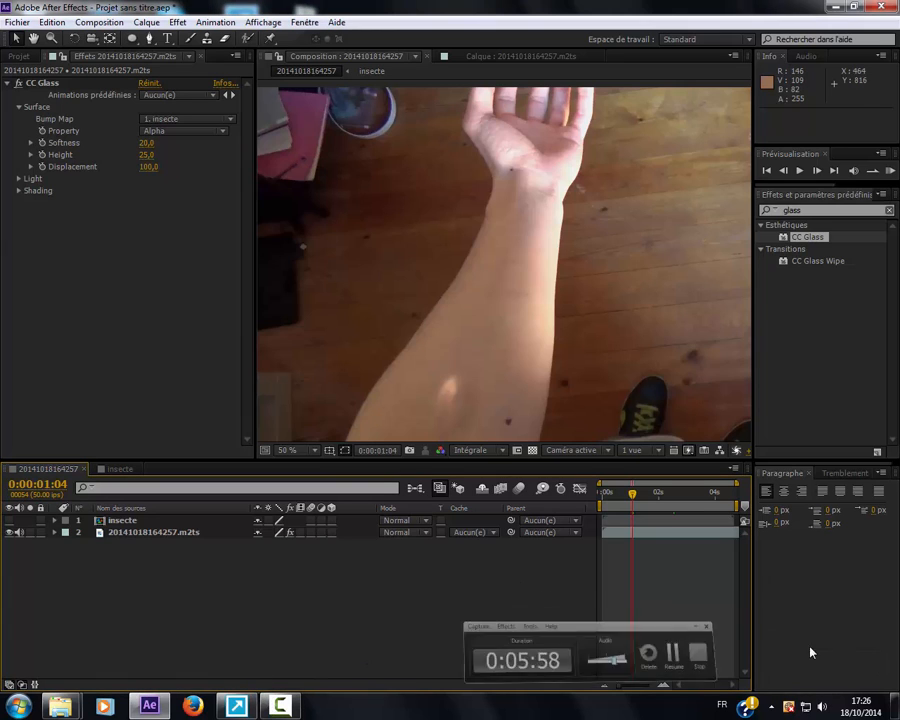
{"action": "left_click", "coordinate": [277, 707]}
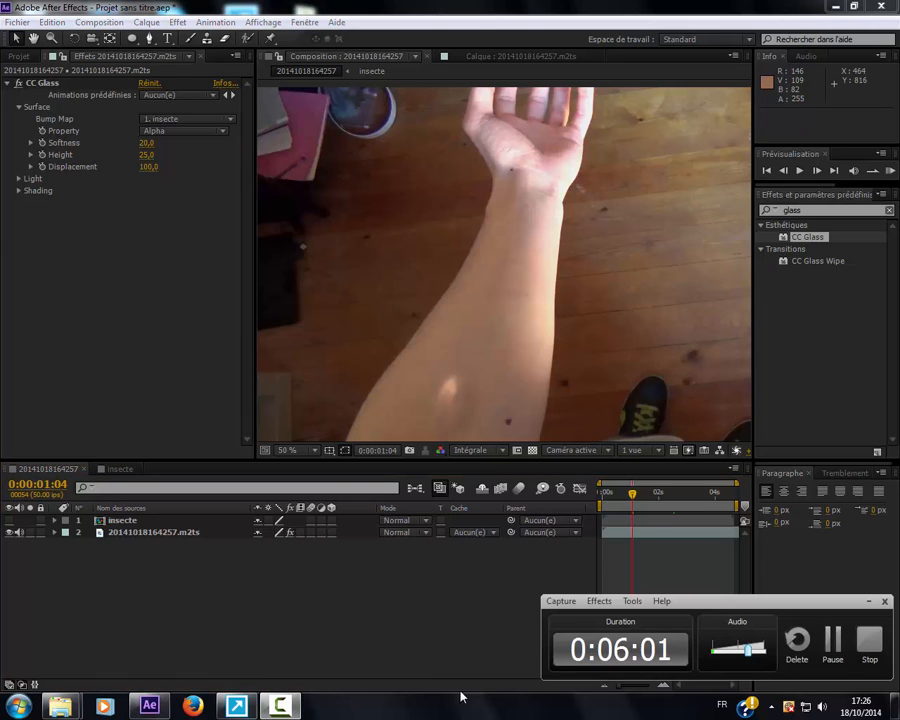
{"action": "left_click", "coordinate": [872, 601]}
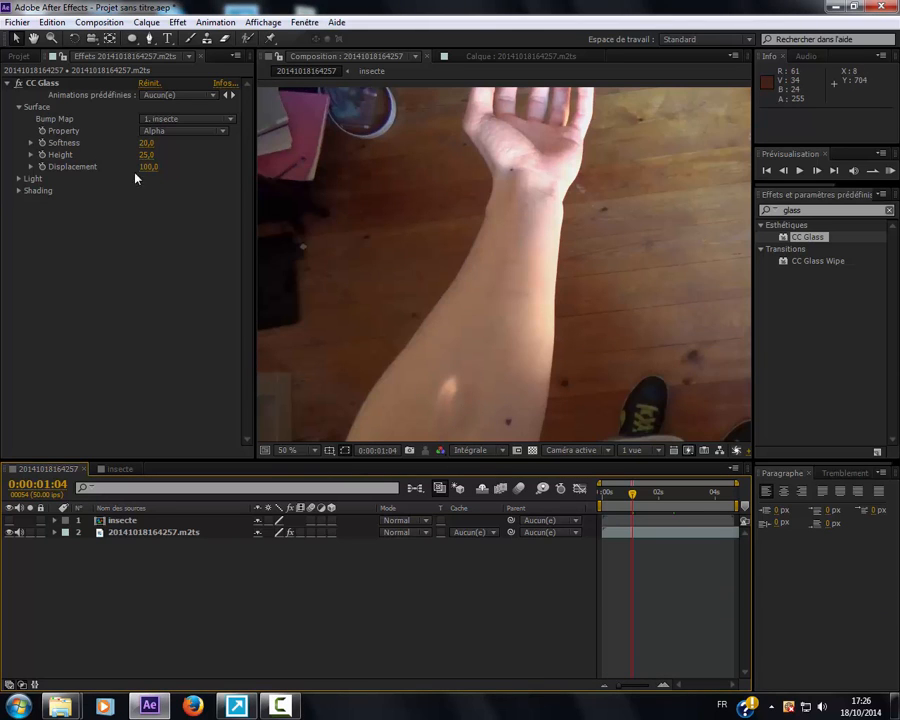
Expand the CC Glass Light and Shading settings and move the current time to 0:00:01:42 to inspect the bump up close.
{"action": "left_click", "coordinate": [46, 85]}
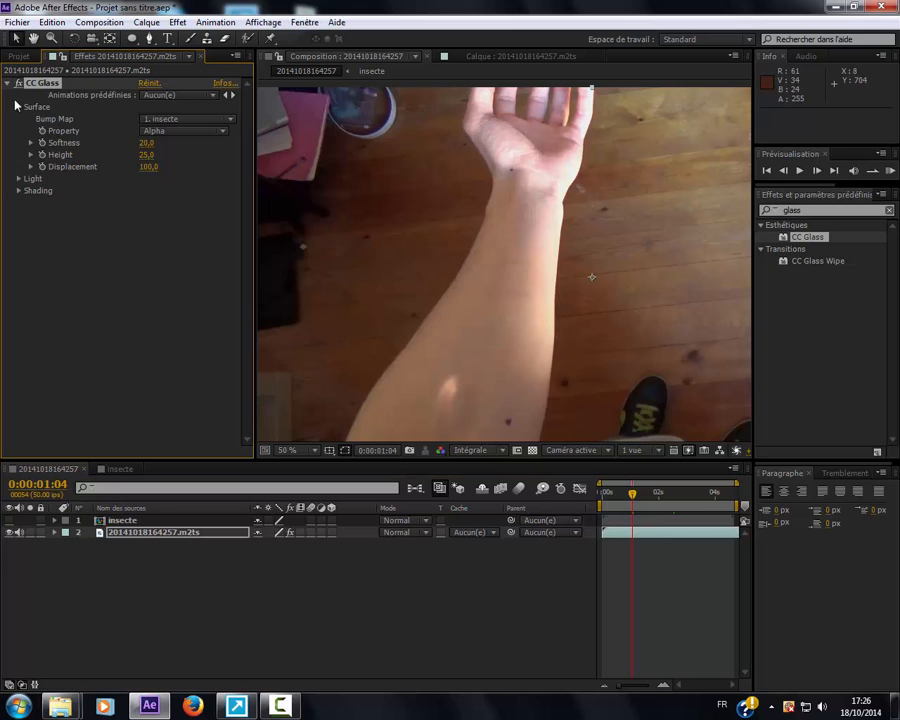
{"action": "left_click", "coordinate": [18, 179]}
{"action": "left_click", "coordinate": [19, 276]}
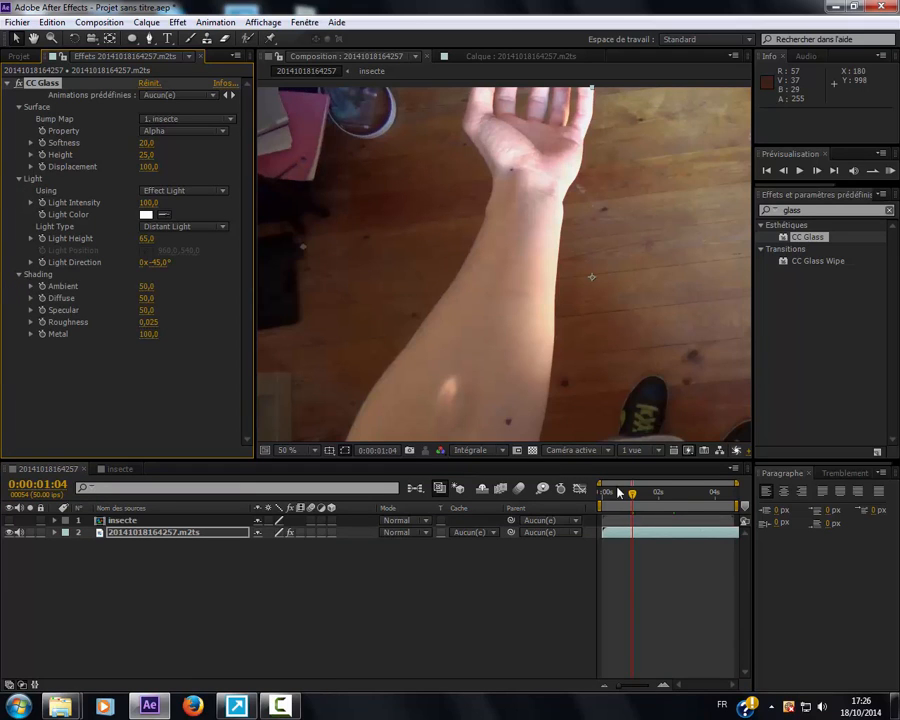
{"action": "mouse_move", "coordinate": [638, 502]}
{"action": "left_mouse_down"}
{"action": "mouse_move", "coordinate": [636, 495]}
{"action": "mouse_move", "coordinate": [654, 495]}
{"action": "left_mouse_up"}
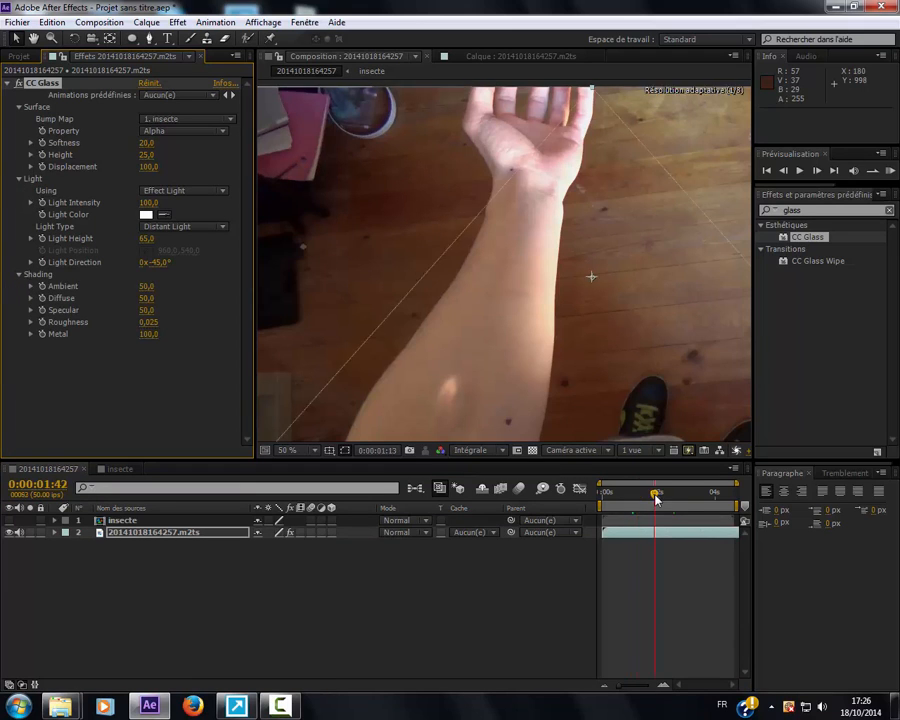
{"action": "scroll", "coordinate": [510, 389], "scroll_direction": "up", "scroll_amount": 1}
{"action": "key", "text": "space"}
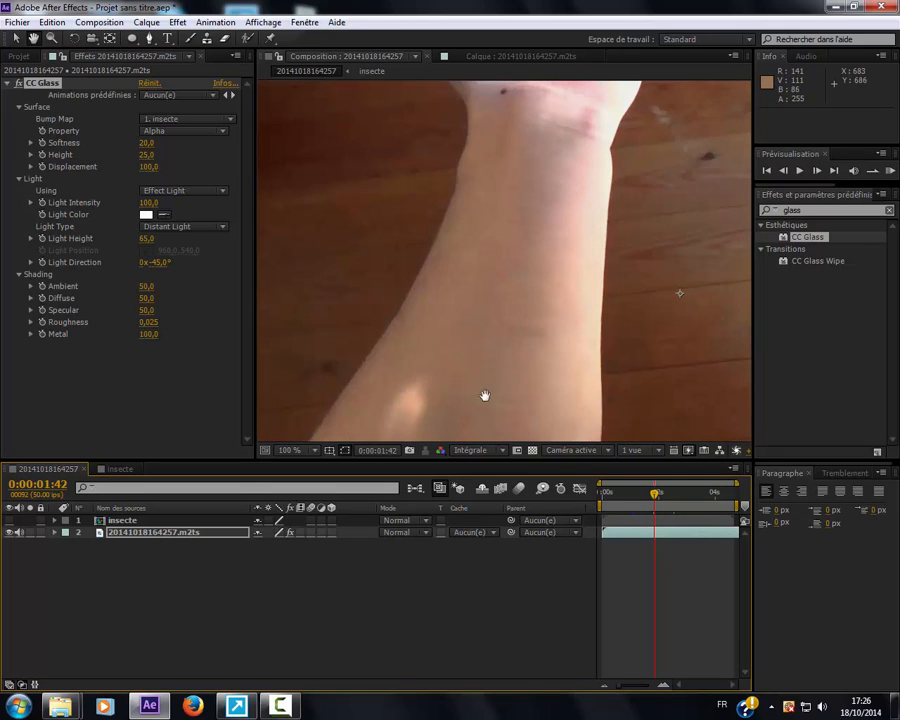
{"action": "left_click_drag", "start_coordinate": [484, 396], "coordinate": [508, 323]}
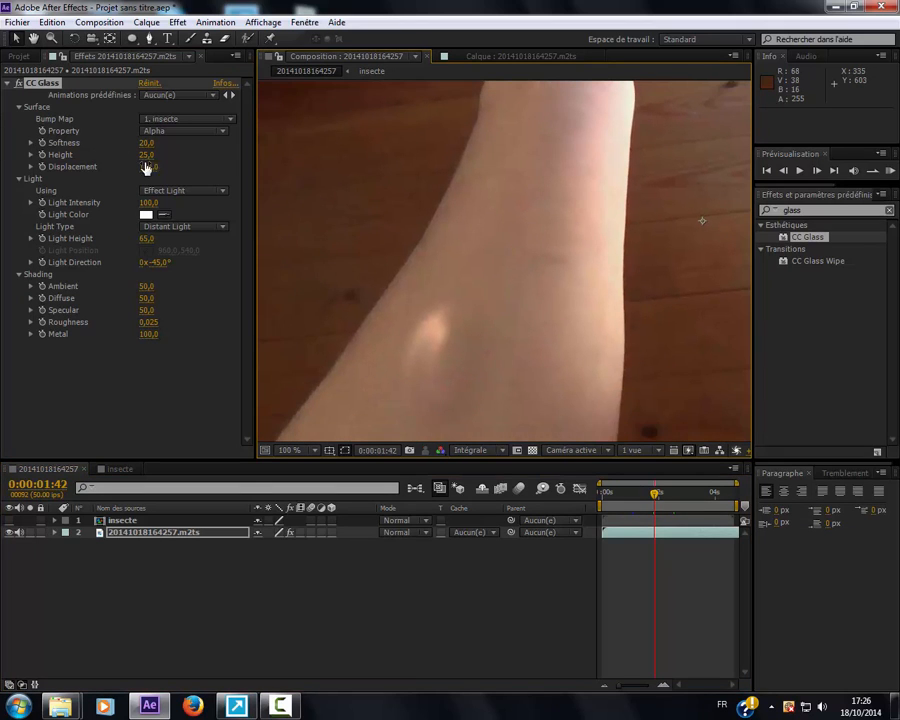
Try a CC Glass Softness of 28.9, set it back to 20, and undo a trial Displacement change.
{"action": "left_click_drag", "start_coordinate": [146, 143], "coordinate": [152, 143]}
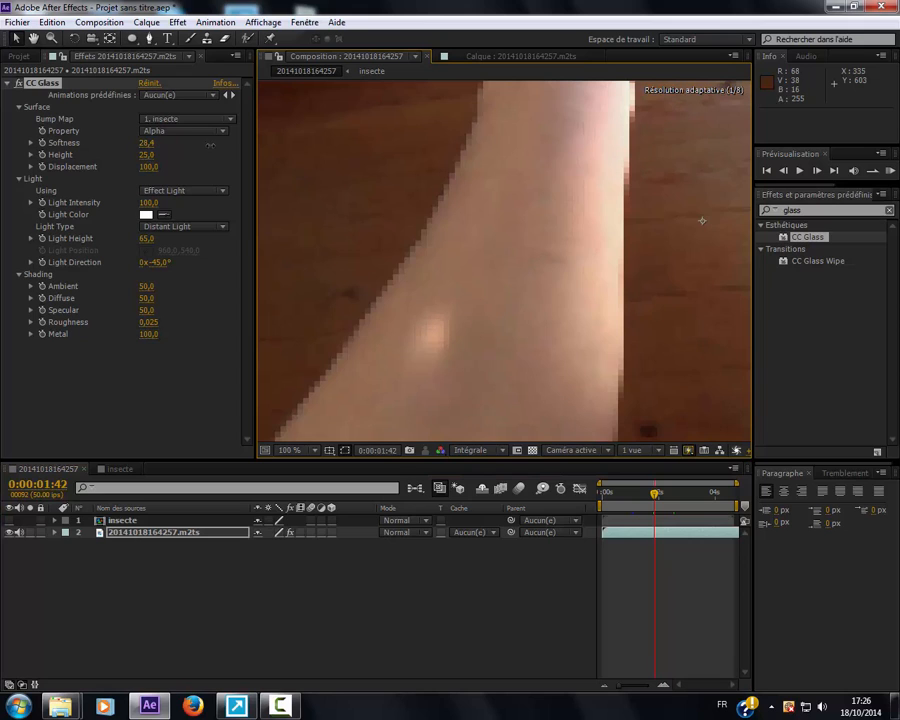
{"action": "left_click_drag", "start_coordinate": [210, 145], "coordinate": [213, 152]}
{"action": "left_click", "coordinate": [152, 143]}
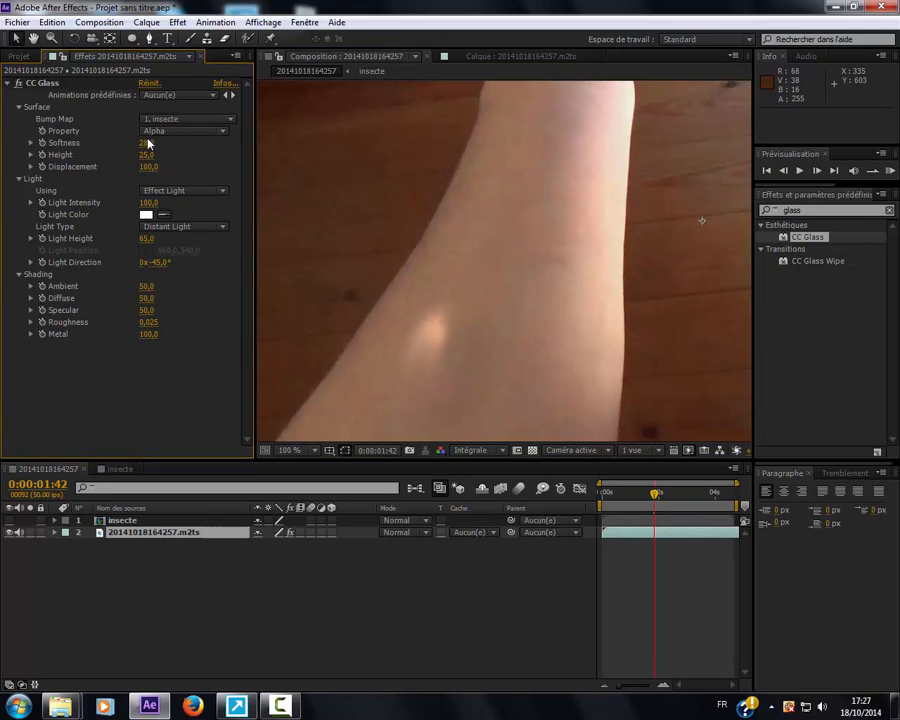
{"action": "type", "text": "20"}
{"action": "key", "text": "Return"}
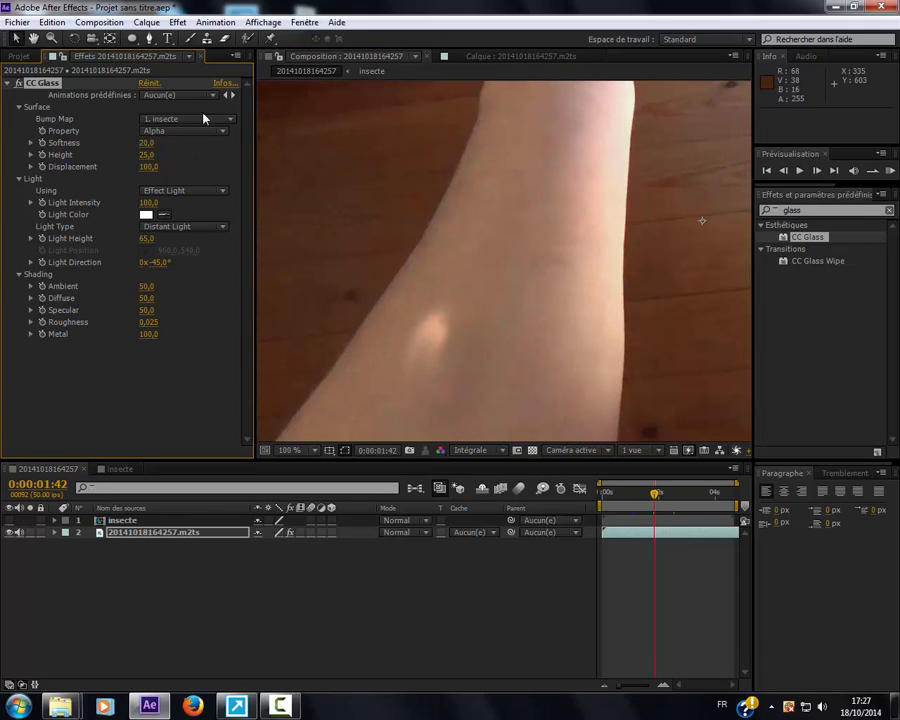
{"action": "mouse_move", "coordinate": [149, 167]}
{"action": "left_mouse_down"}
{"action": "mouse_move", "coordinate": [200, 167]}
{"action": "mouse_move", "coordinate": [152, 174]}
{"action": "left_mouse_up"}
{"action": "key", "text": "ctrl+z"}
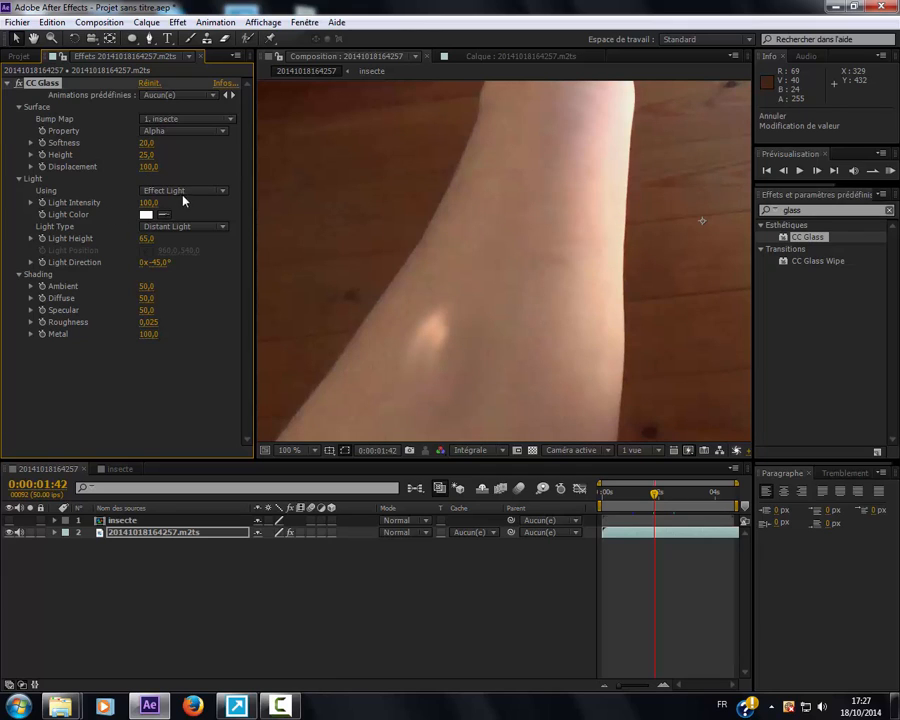
Try a CC Glass Height of 100 at different frames, undo it and set Softness back to 20.
{"action": "left_click_drag", "start_coordinate": [172, 154], "coordinate": [234, 157]}
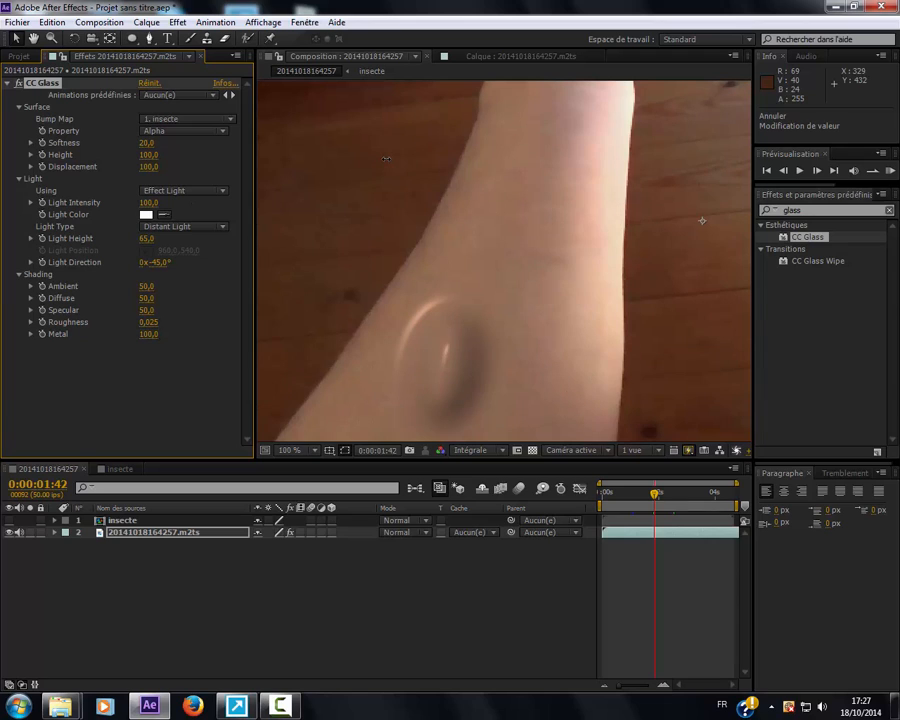
{"action": "left_click", "coordinate": [680, 500]}
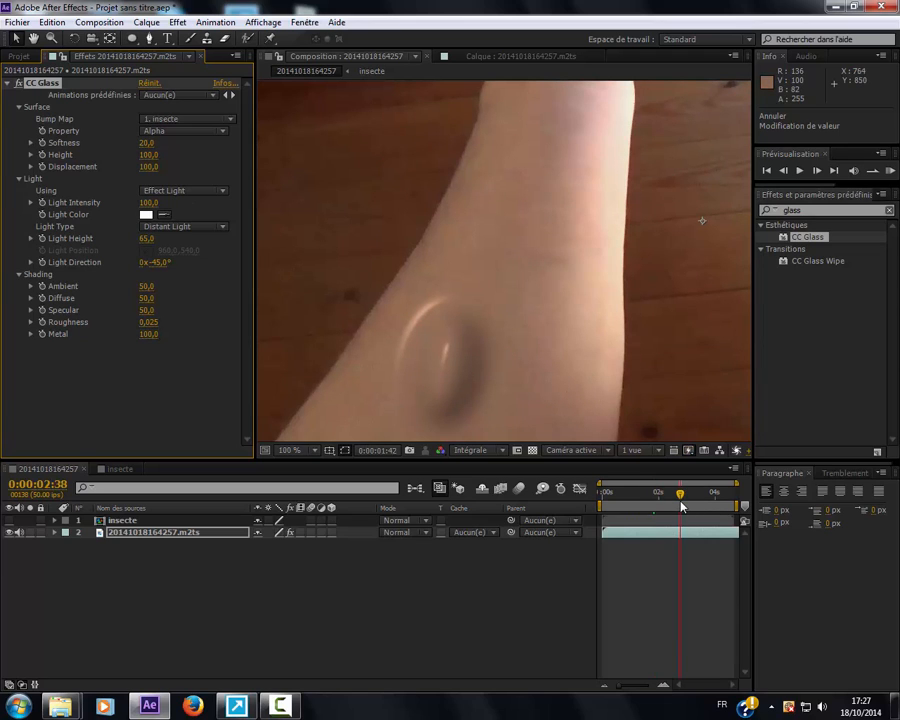
{"action": "left_click", "coordinate": [657, 494]}
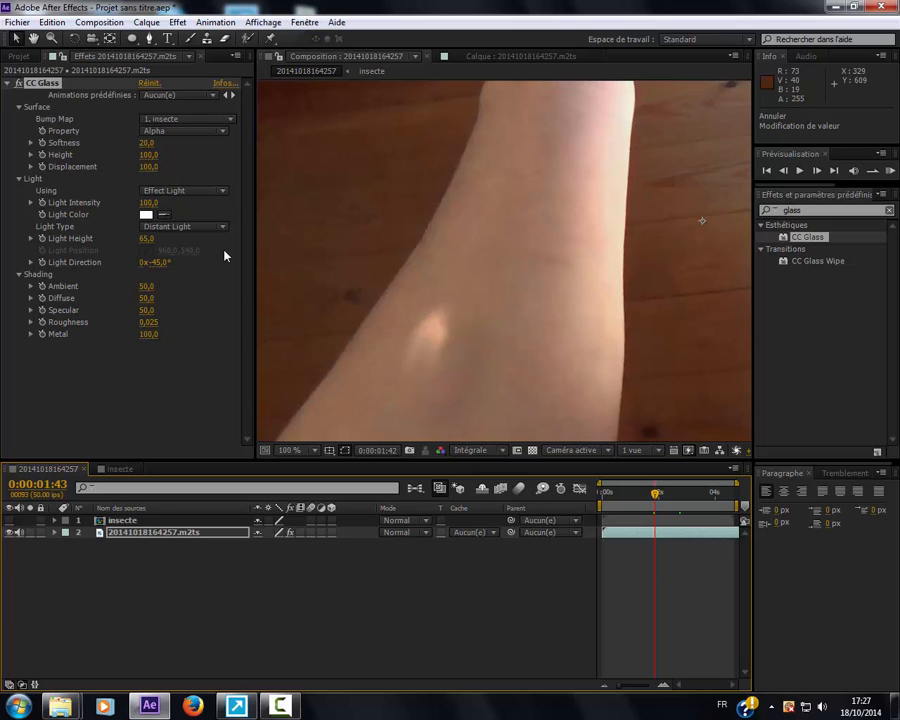
{"action": "left_click", "coordinate": [148, 143]}
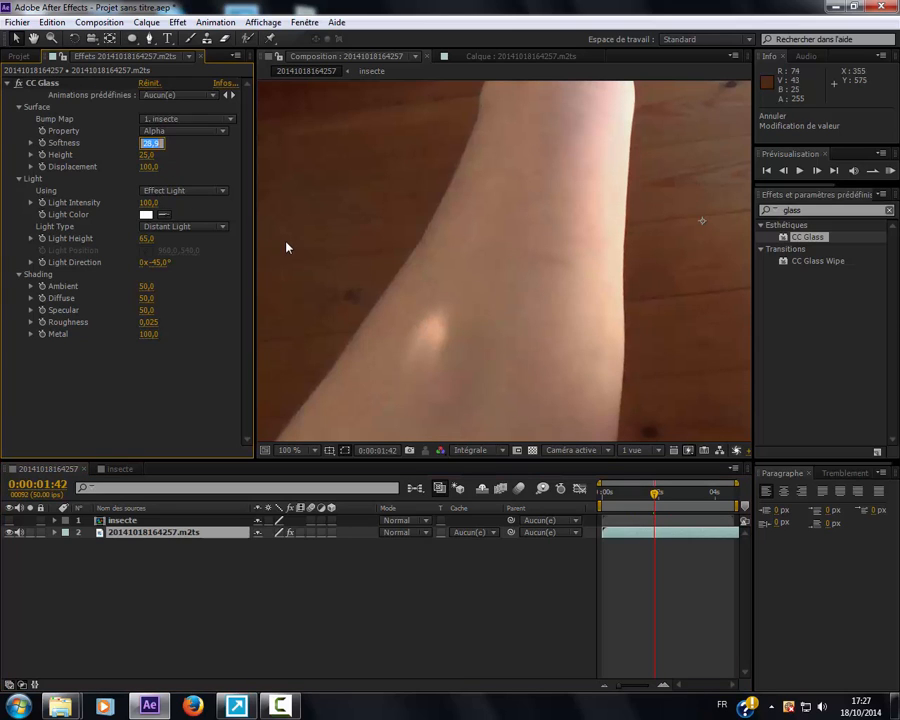
{"action": "type", "text": "20"}
{"action": "key", "text": "Return"}
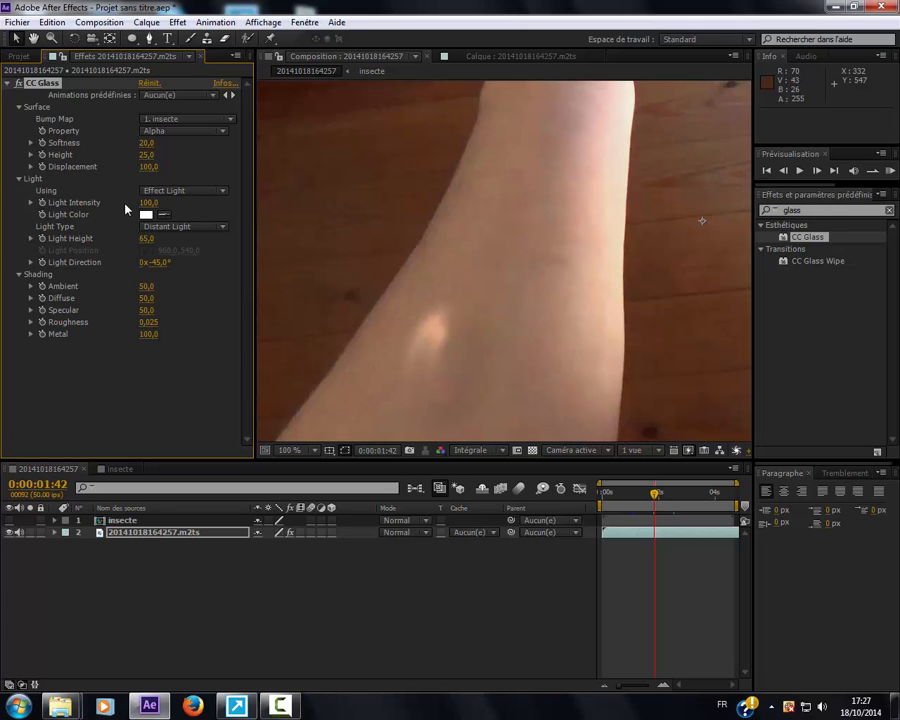
Set the CC Glass Light Intensity to 69, Specular to 85 and Light Direction to +61°.
{"action": "left_click_drag", "start_coordinate": [148, 202], "coordinate": [123, 202]}
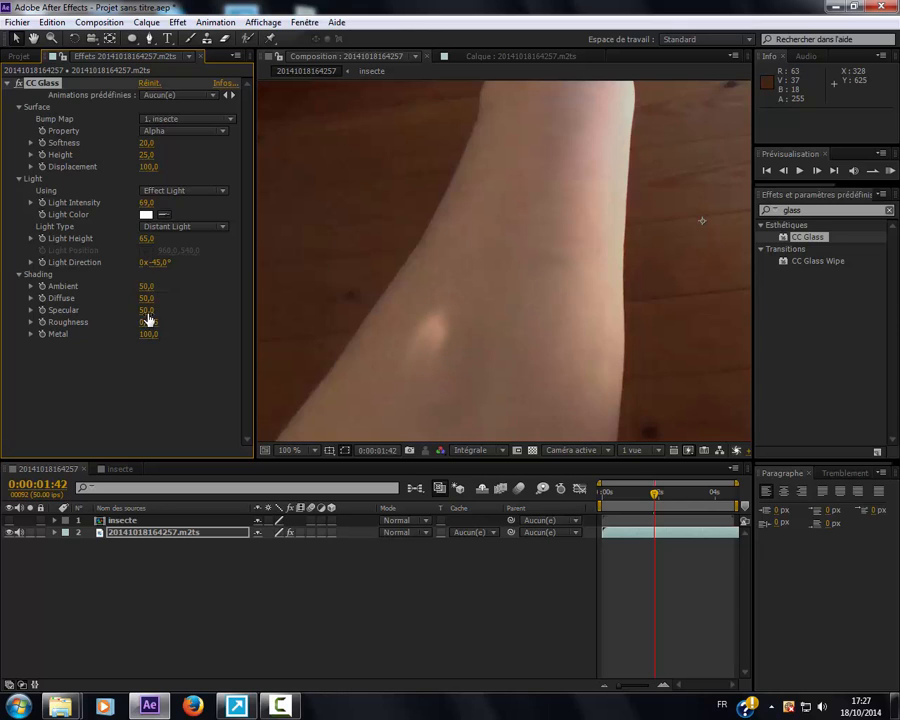
{"action": "left_click_drag", "start_coordinate": [147, 310], "coordinate": [195, 310]}
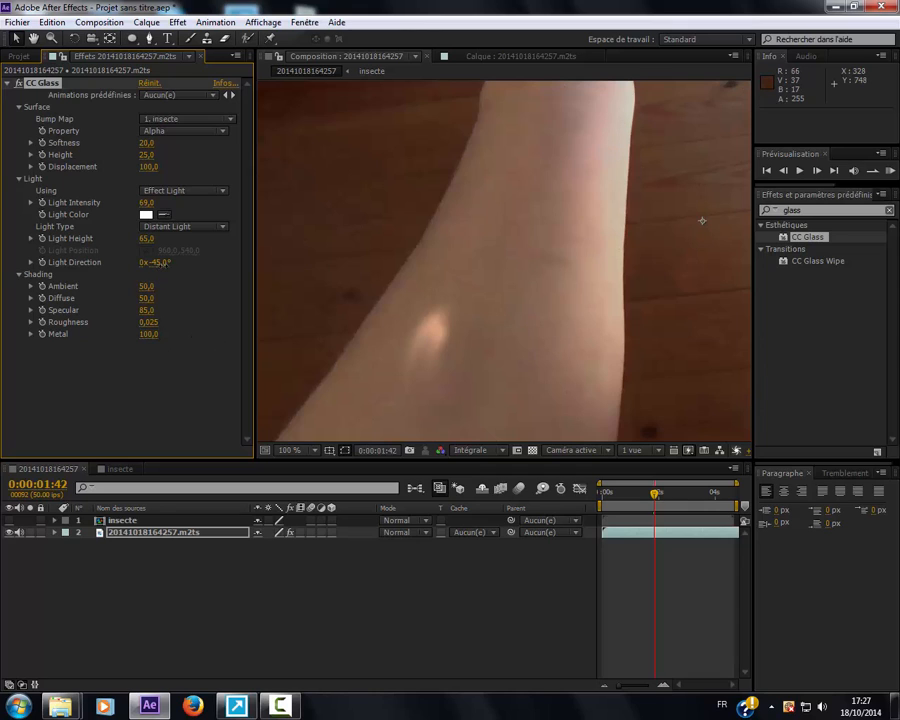
{"action": "left_click_drag", "start_coordinate": [155, 262], "coordinate": [265, 289]}
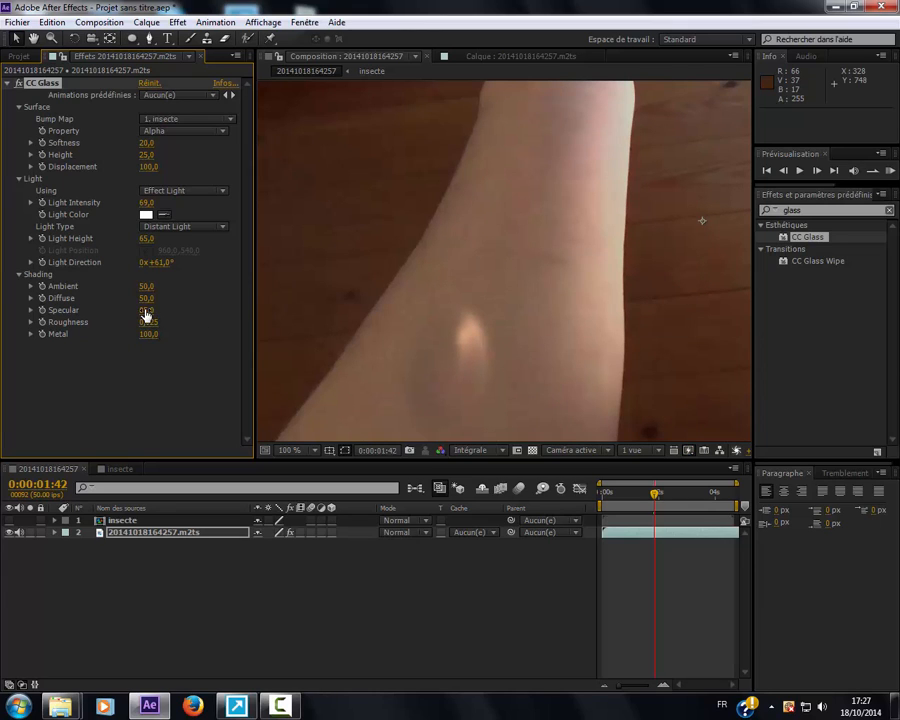
Set the CC Glass shading to Specular 43, Roughness 0.083 and Diffuse 67.
{"action": "left_click_drag", "start_coordinate": [141, 310], "coordinate": [111, 310]}
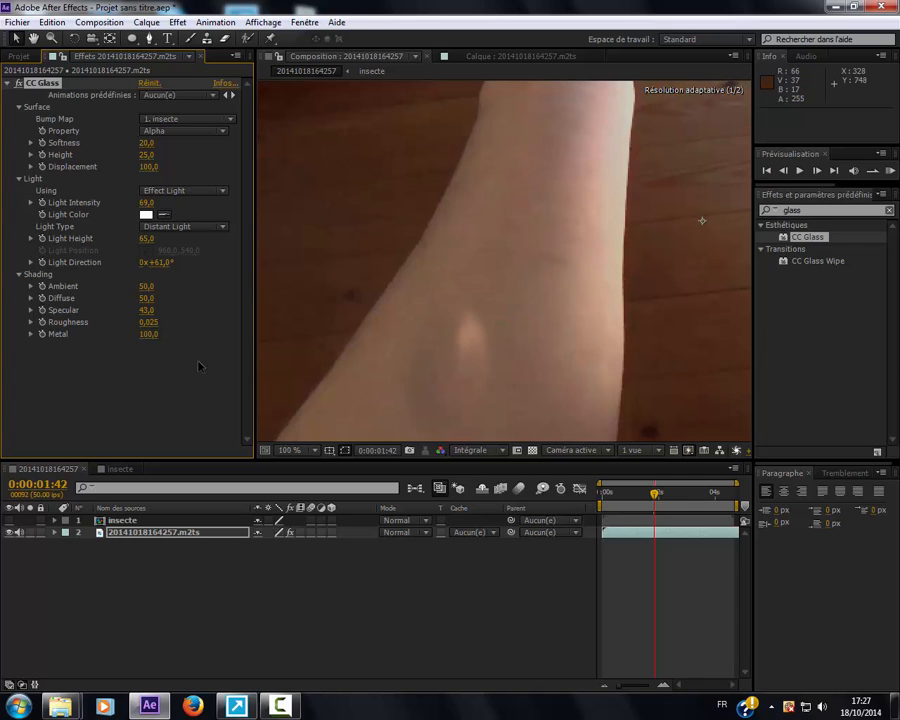
{"action": "left_click_drag", "start_coordinate": [141, 327], "coordinate": [189, 321]}
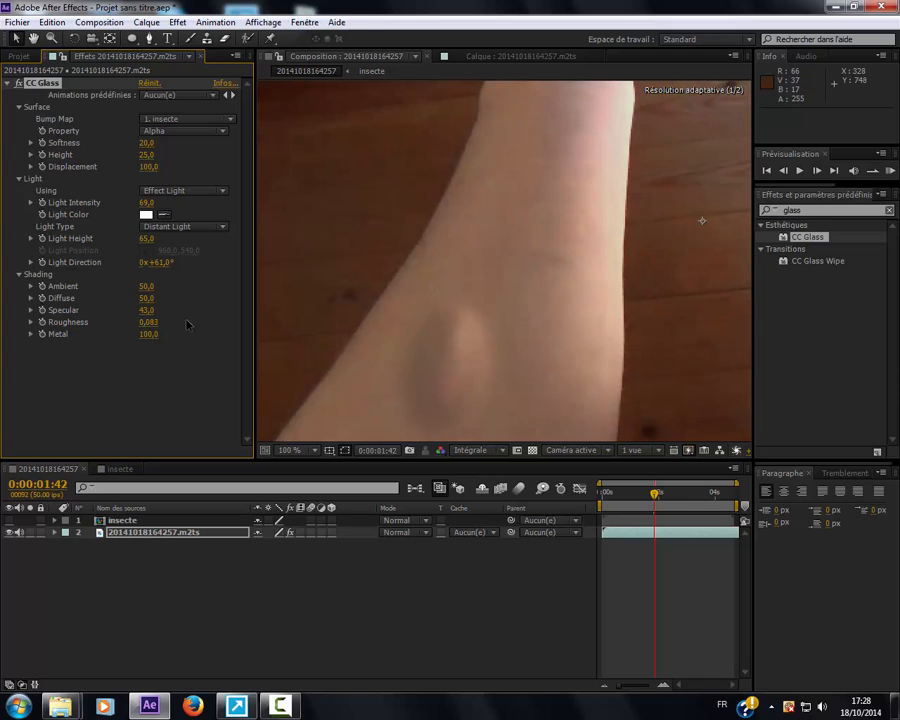
{"action": "scroll", "coordinate": [450, 367], "scroll_direction": "down", "scroll_amount": 2}
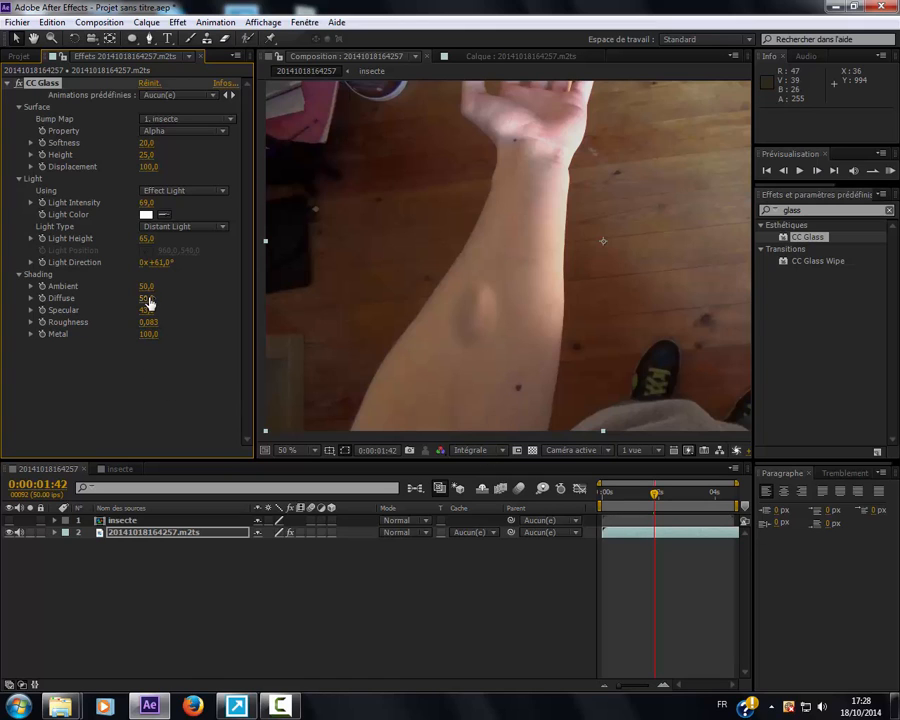
{"action": "left_click_drag", "start_coordinate": [146, 299], "coordinate": [155, 297]}
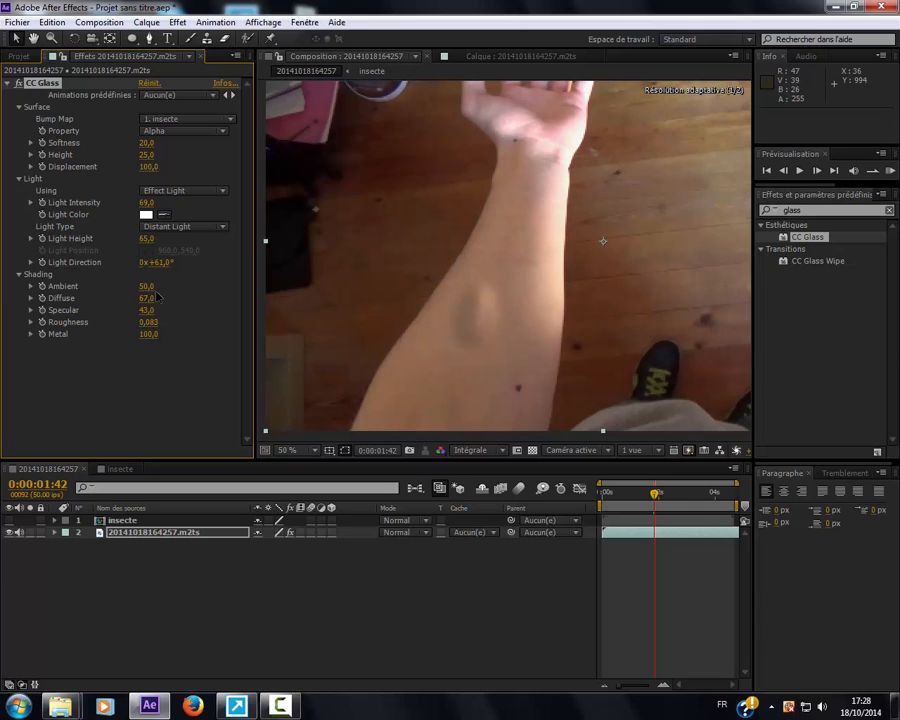
Set the CC Glass Ambient shading to 33 and check the bump at other frames of the footage.
{"action": "left_click_drag", "start_coordinate": [150, 287], "coordinate": [138, 286]}
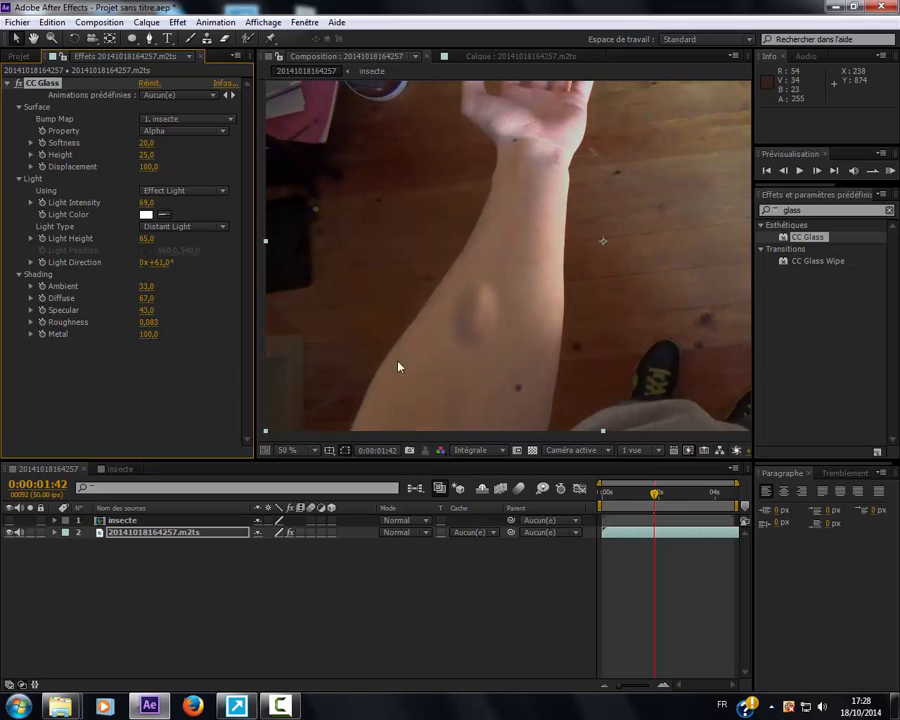
{"action": "left_click", "coordinate": [676, 500]}
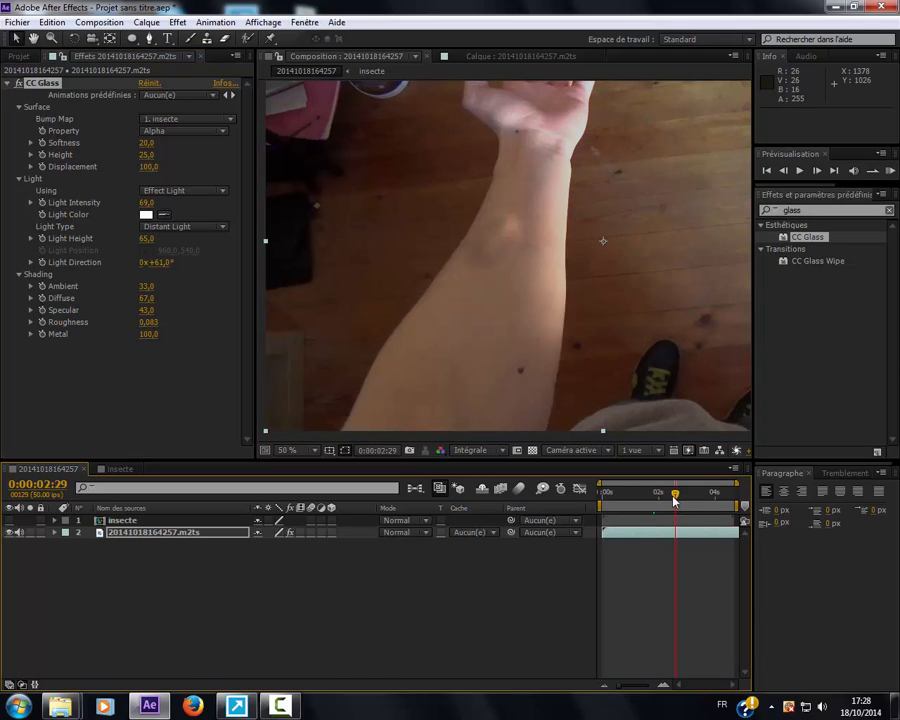
{"action": "left_click", "coordinate": [636, 493]}
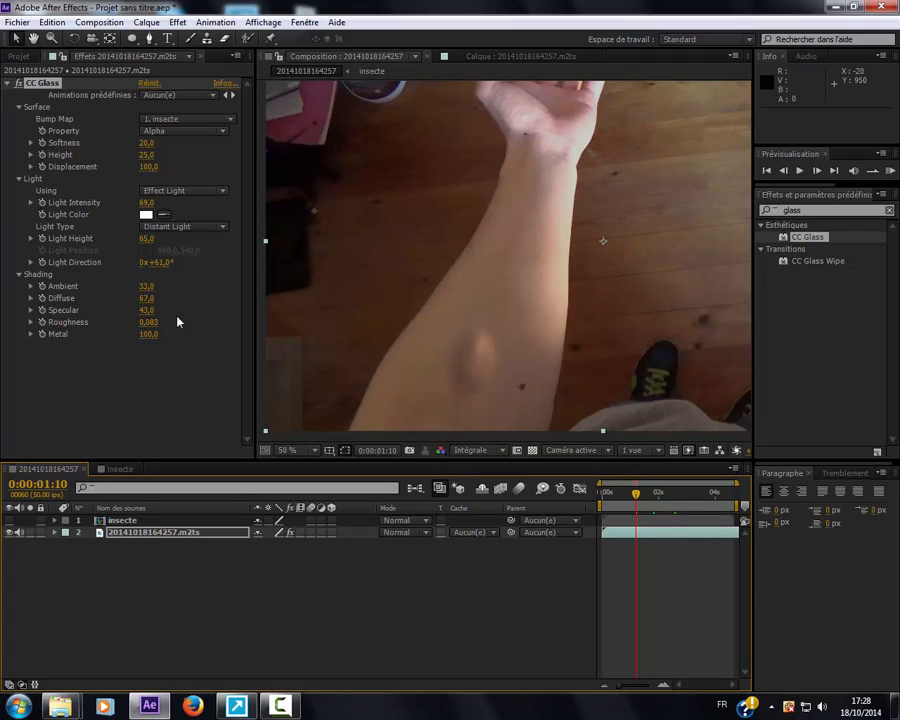
Set the CC Glass Light Direction to +83° and inspect the bump along the forearm and near the wrist.
{"action": "left_click_drag", "start_coordinate": [166, 263], "coordinate": [180, 263]}
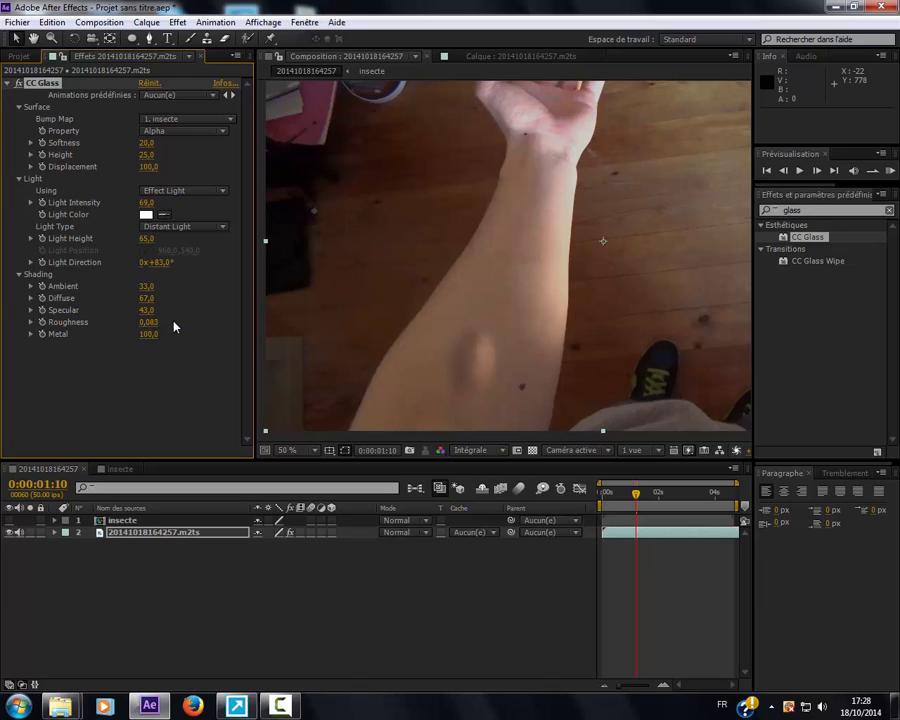
{"action": "left_click", "coordinate": [699, 503]}
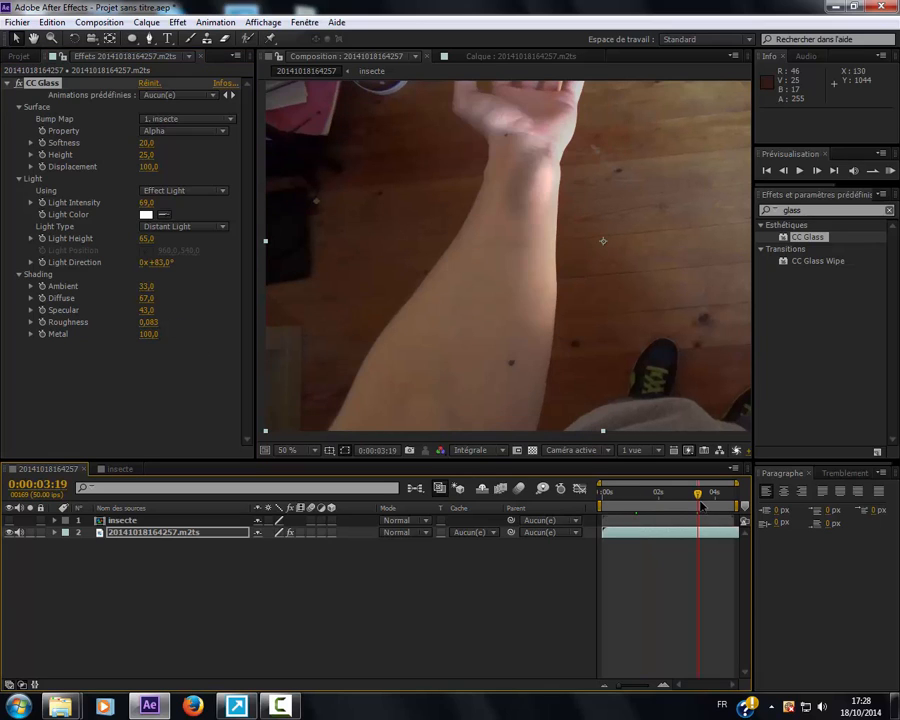
{"action": "scroll", "coordinate": [490, 195], "scroll_direction": "up", "scroll_amount": 2}
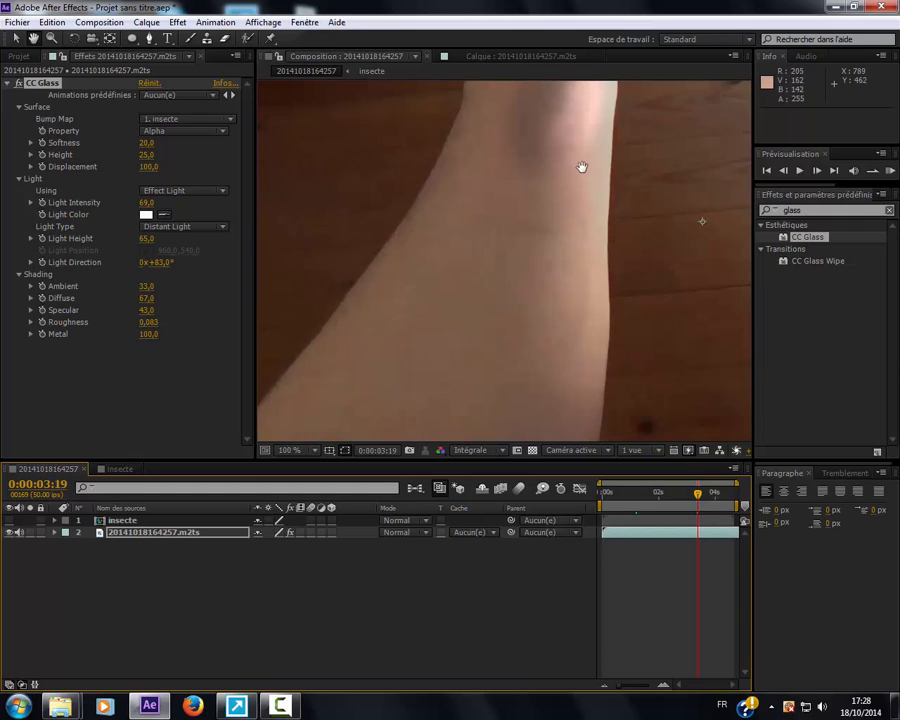
{"action": "left_click_drag", "start_coordinate": [583, 167], "coordinate": [532, 347]}
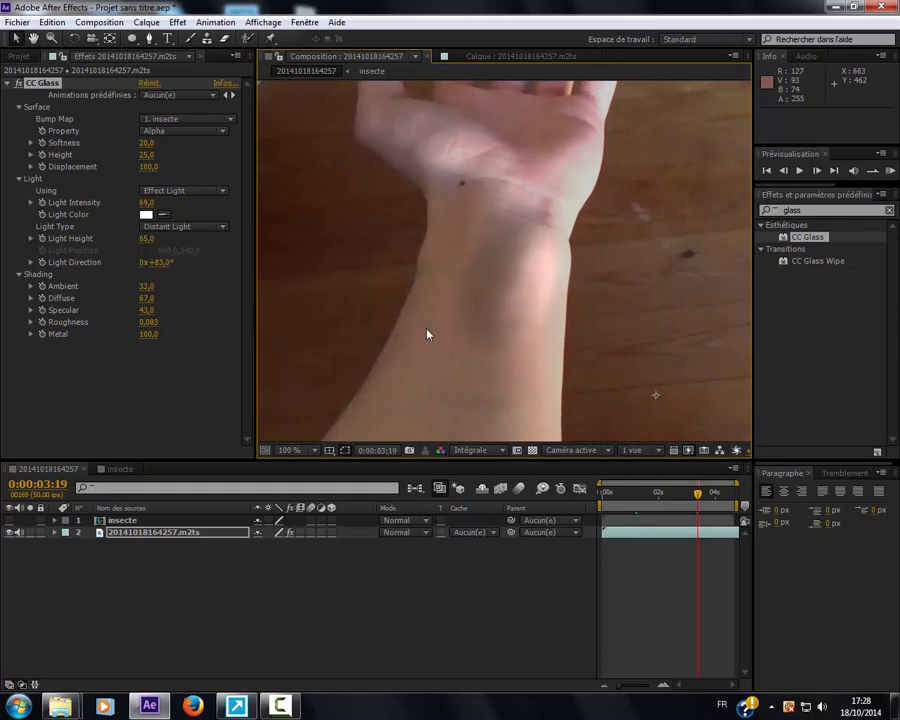
{"action": "left_click_drag", "start_coordinate": [697, 492], "coordinate": [659, 492]}
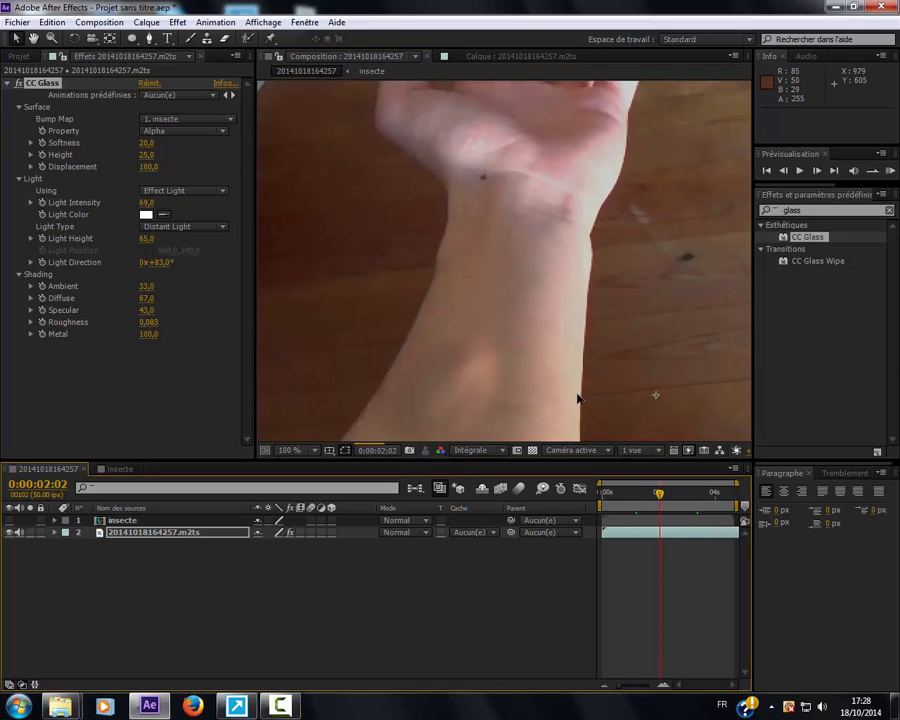
{"action": "scroll", "coordinate": [546, 368], "scroll_direction": "down", "scroll_amount": 2}
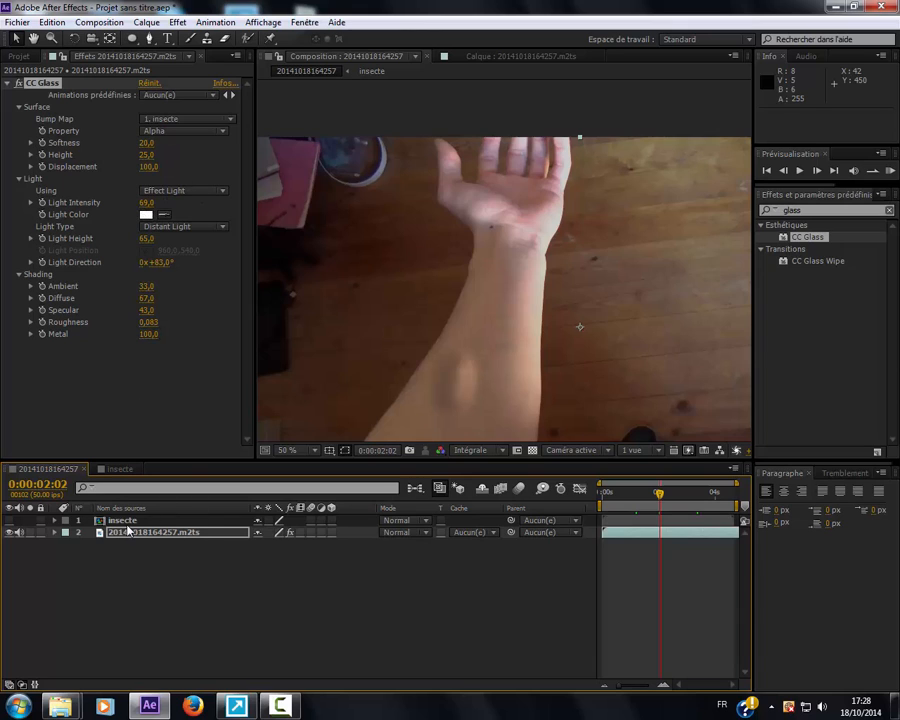
Scale the insecte layer inside the insecte composition to 65% and check the smaller bump on the footage.
{"action": "left_click", "coordinate": [170, 521]}
{"action": "left_click", "coordinate": [120, 469]}
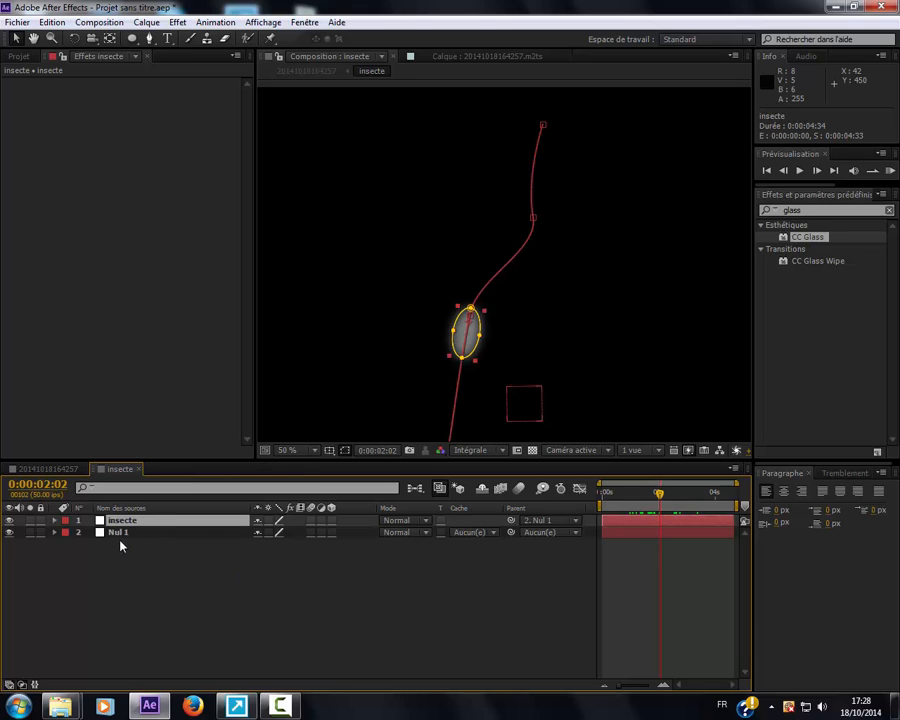
{"action": "key", "text": "s"}
{"action": "left_click_drag", "start_coordinate": [296, 535], "coordinate": [258, 535]}
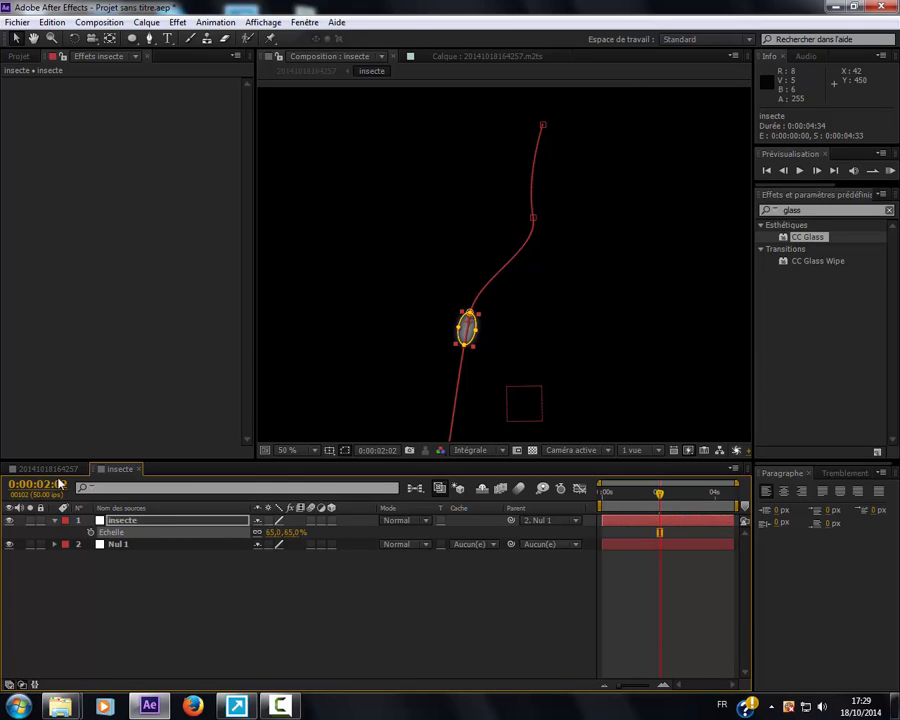
{"action": "left_click", "coordinate": [55, 469]}
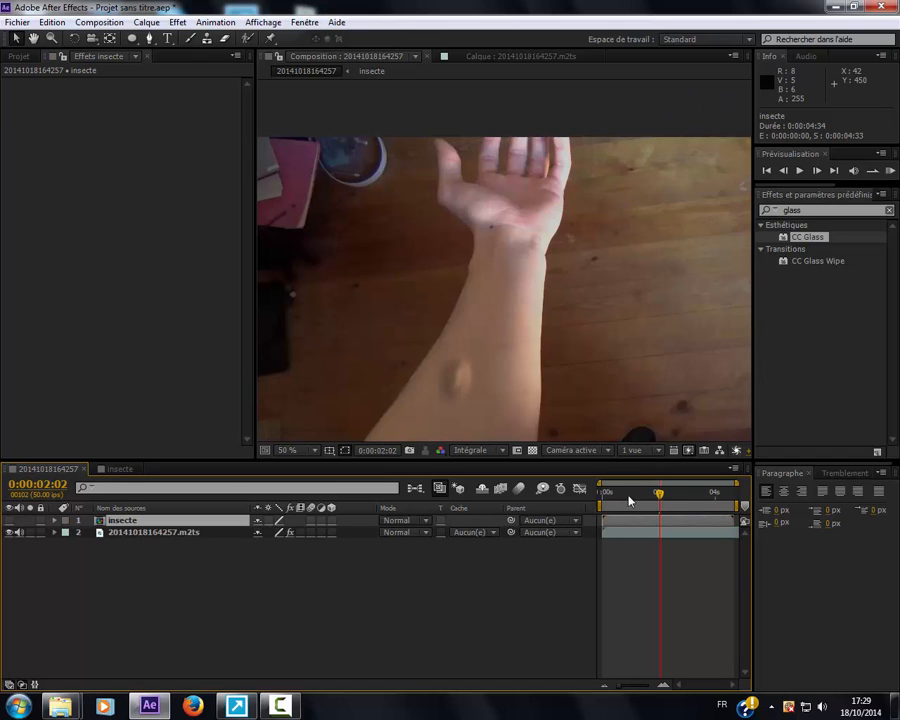
{"action": "left_click_drag", "start_coordinate": [629, 500], "coordinate": [656, 493]}
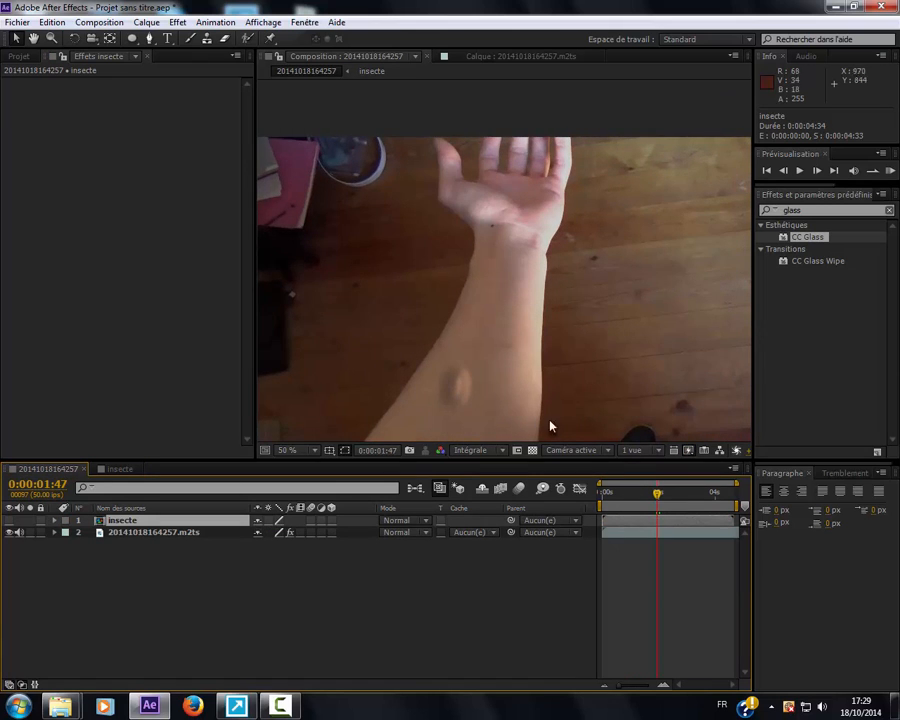
{"action": "scroll", "coordinate": [480, 410], "scroll_direction": "up", "scroll_amount": 2}
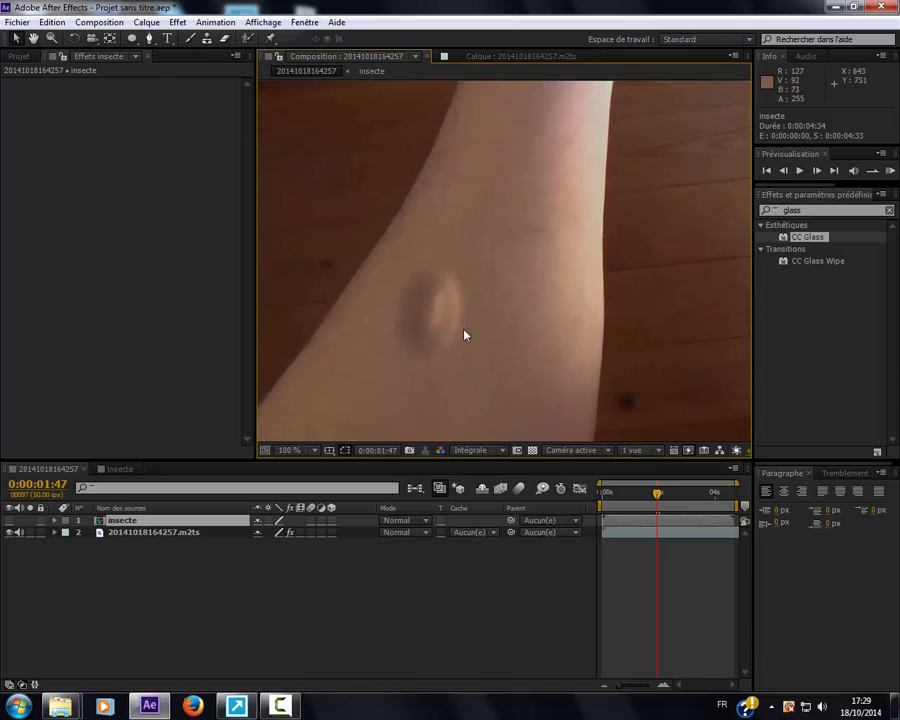
Set the CC Glass Height to 18 and Light Height to 58 on the footage layer, and check other frames.
{"action": "left_click", "coordinate": [133, 533]}
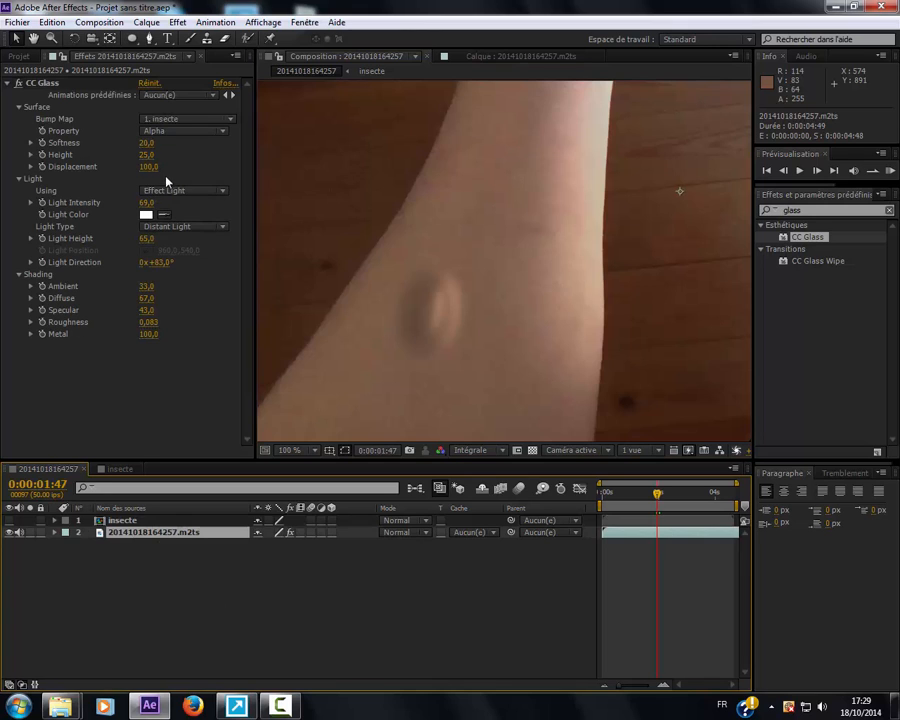
{"action": "left_click_drag", "start_coordinate": [146, 160], "coordinate": [136, 160]}
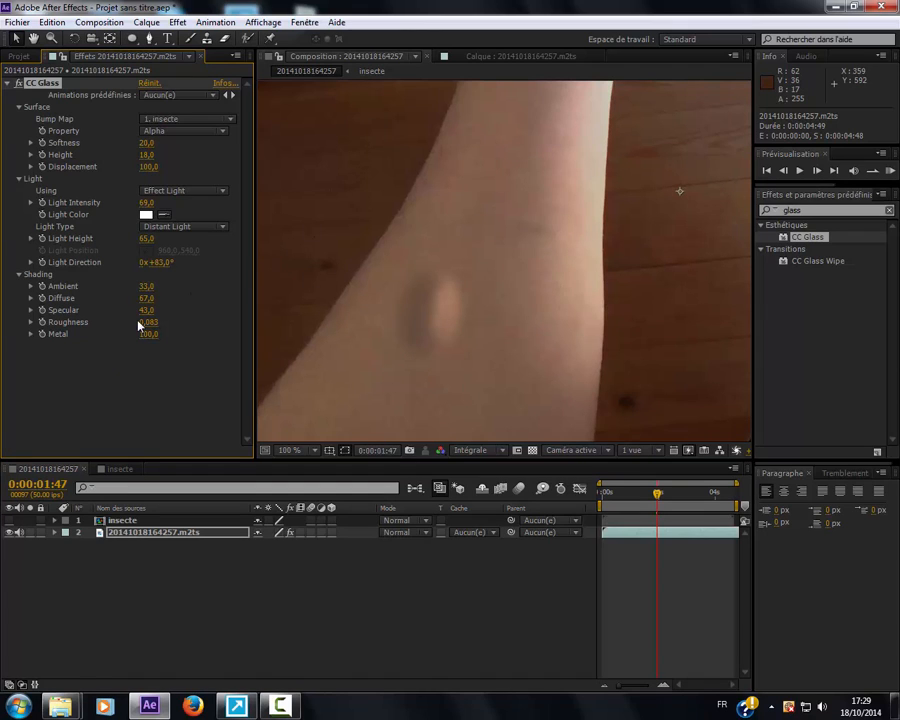
{"action": "mouse_move", "coordinate": [145, 239]}
{"action": "left_mouse_down"}
{"action": "mouse_move", "coordinate": [115, 239]}
{"action": "mouse_move", "coordinate": [141, 239]}
{"action": "left_mouse_up"}
{"action": "scroll", "coordinate": [516, 395], "scroll_direction": "down", "scroll_amount": 1}
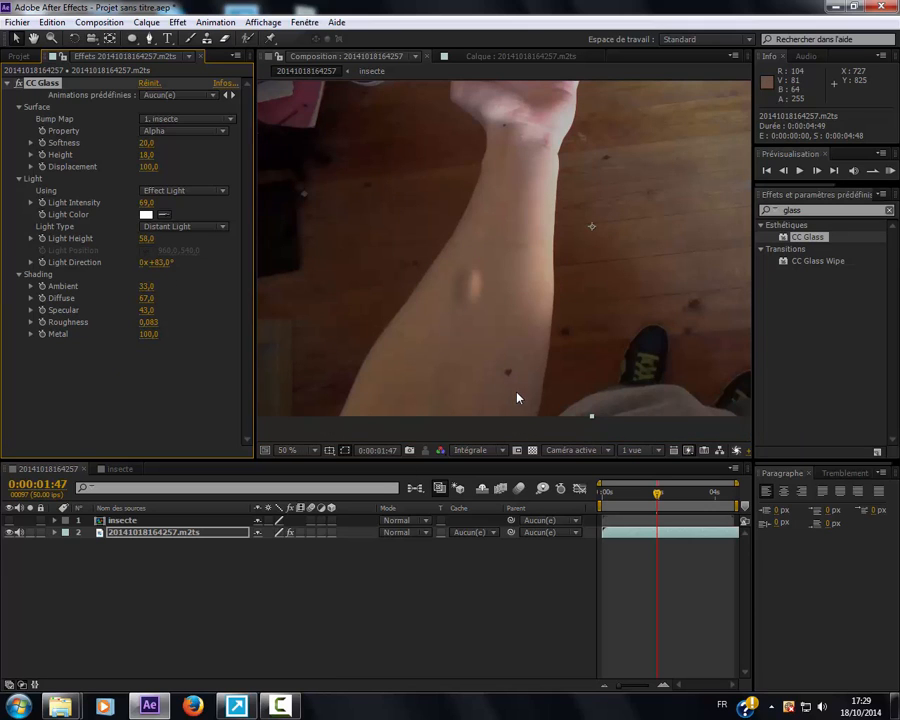
{"action": "mouse_move", "coordinate": [665, 493]}
{"action": "left_mouse_down"}
{"action": "mouse_move", "coordinate": [697, 489]}
{"action": "mouse_move", "coordinate": [637, 493]}
{"action": "mouse_move", "coordinate": [690, 503]}
{"action": "mouse_move", "coordinate": [649, 493]}
{"action": "left_mouse_up"}
{"action": "left_click", "coordinate": [625, 509]}
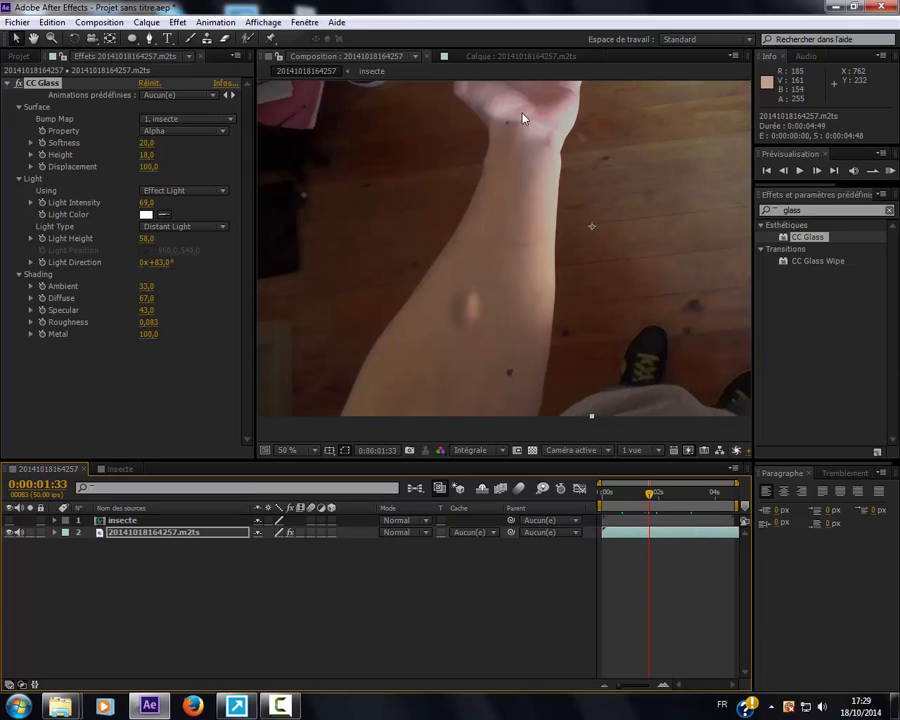
{"action": "left_click", "coordinate": [617, 507]}
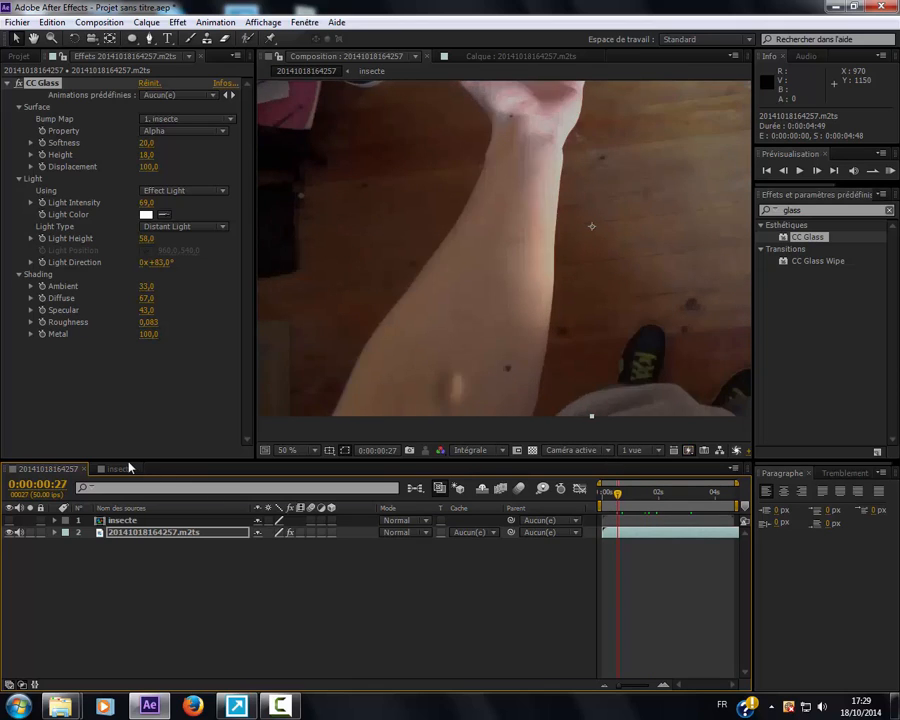
Set the insecte layer's scale to 80% in the insecte composition and keyframe it at 0:00:00:00.
{"action": "left_click", "coordinate": [125, 468]}
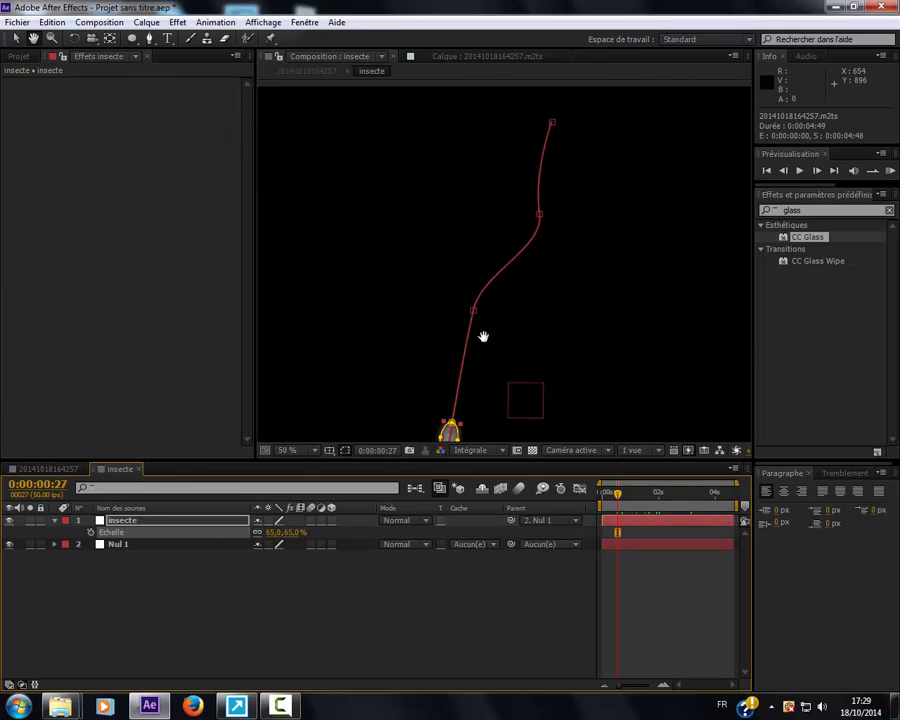
{"action": "left_click_drag", "start_coordinate": [482, 335], "coordinate": [478, 258]}
{"action": "left_click_drag", "start_coordinate": [616, 497], "coordinate": [607, 497]}
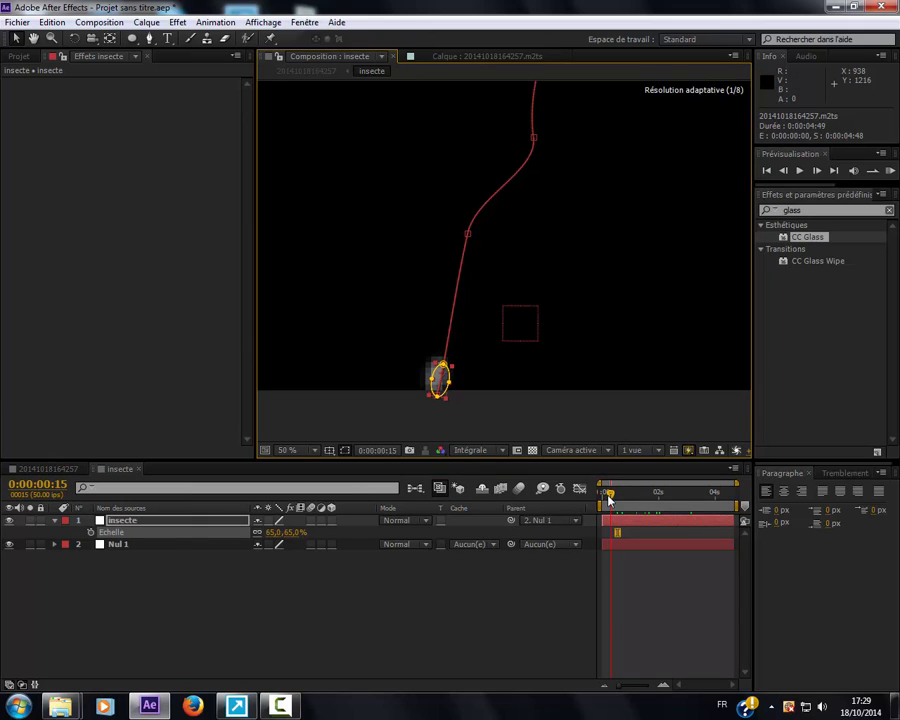
{"action": "left_click", "coordinate": [291, 532]}
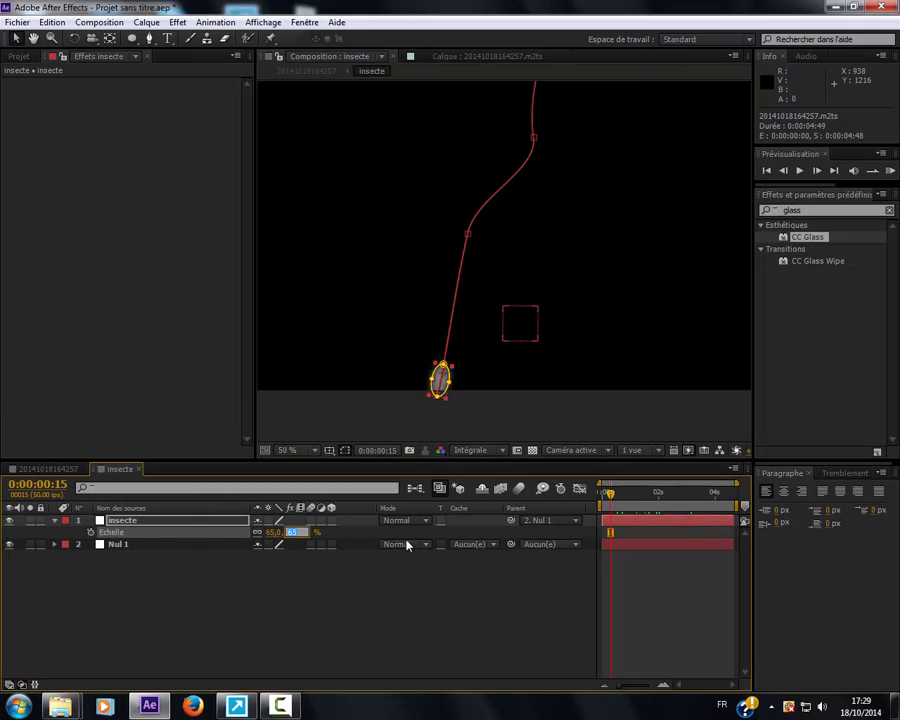
{"action": "type", "text": "80"}
{"action": "key", "text": "Return"}
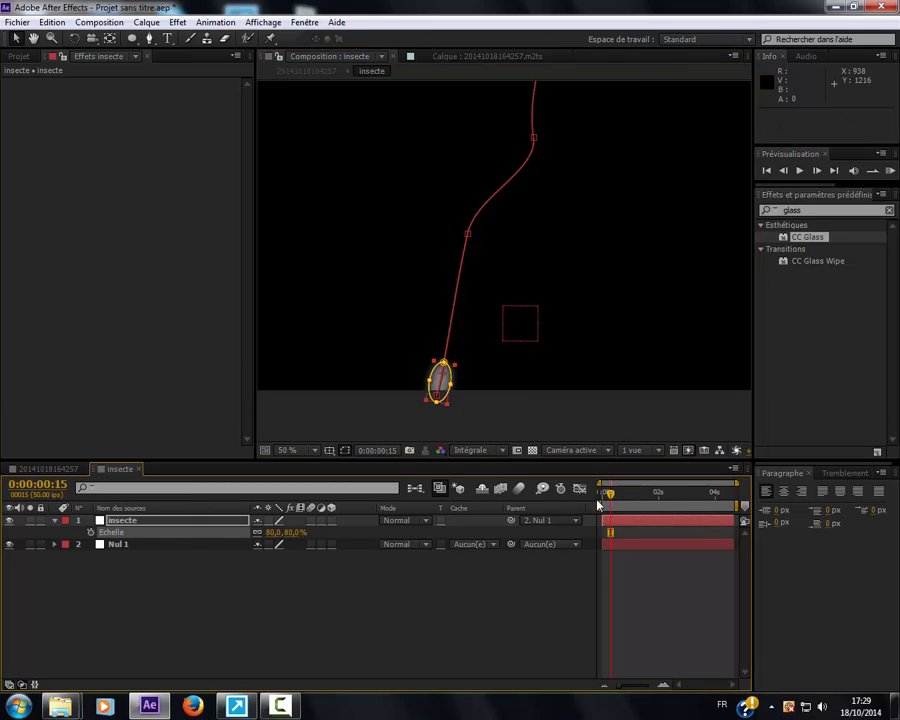
{"action": "left_click_drag", "start_coordinate": [607, 497], "coordinate": [601, 497]}
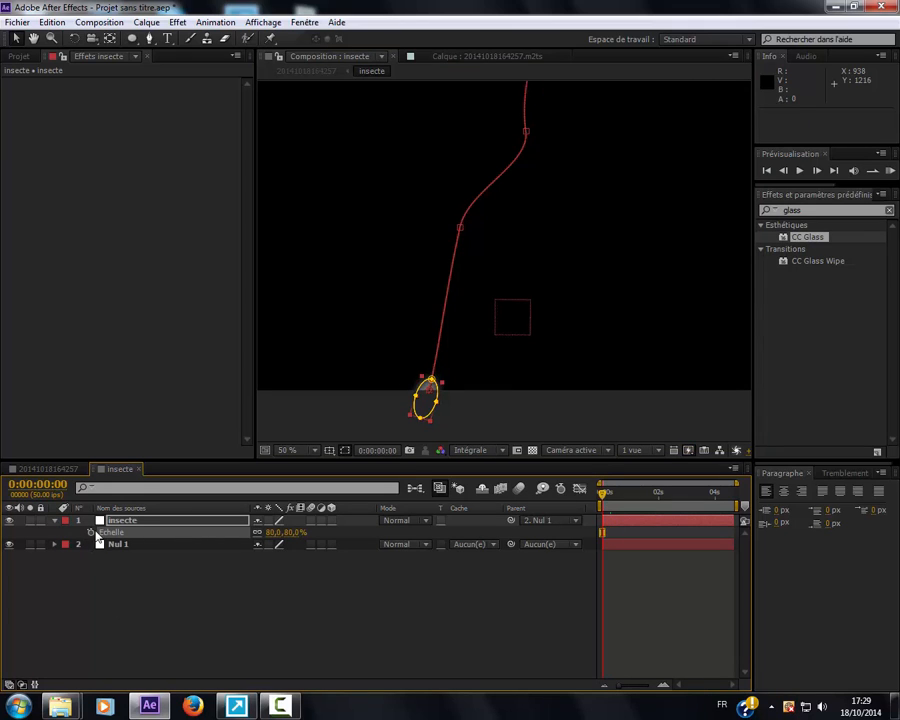
Add a 45% scale keyframe to the insecte layer at its last frame, 0:00:04:33.
{"action": "left_click_drag", "start_coordinate": [707, 507], "coordinate": [735, 498]}
{"action": "left_click_drag", "start_coordinate": [555, 280], "coordinate": [534, 433]}
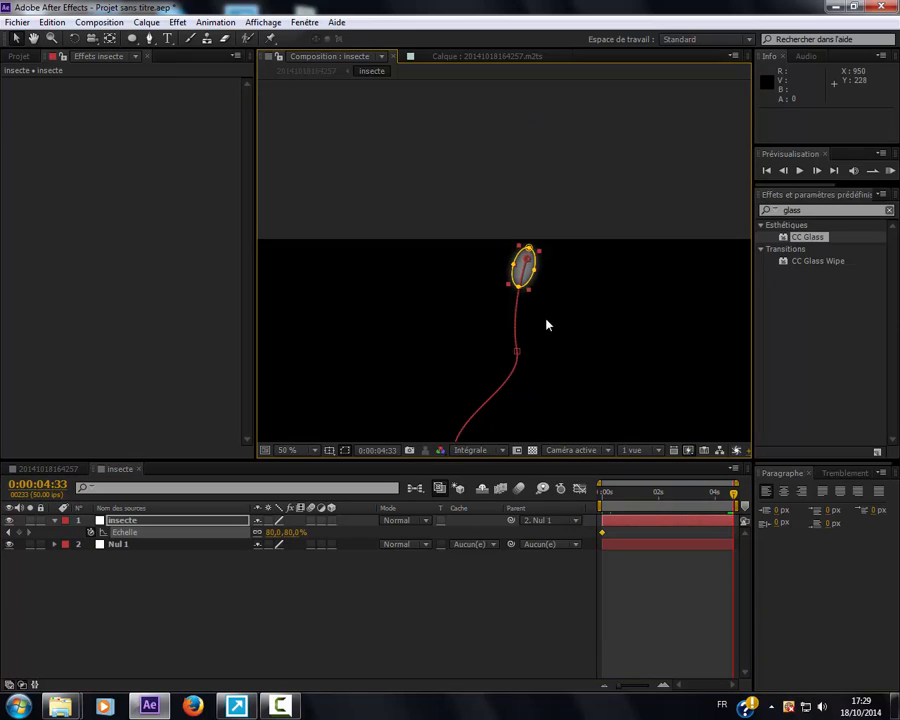
{"action": "scroll", "coordinate": [546, 323], "scroll_direction": "up", "scroll_amount": 1}
{"action": "left_click_drag", "start_coordinate": [298, 538], "coordinate": [260, 524]}
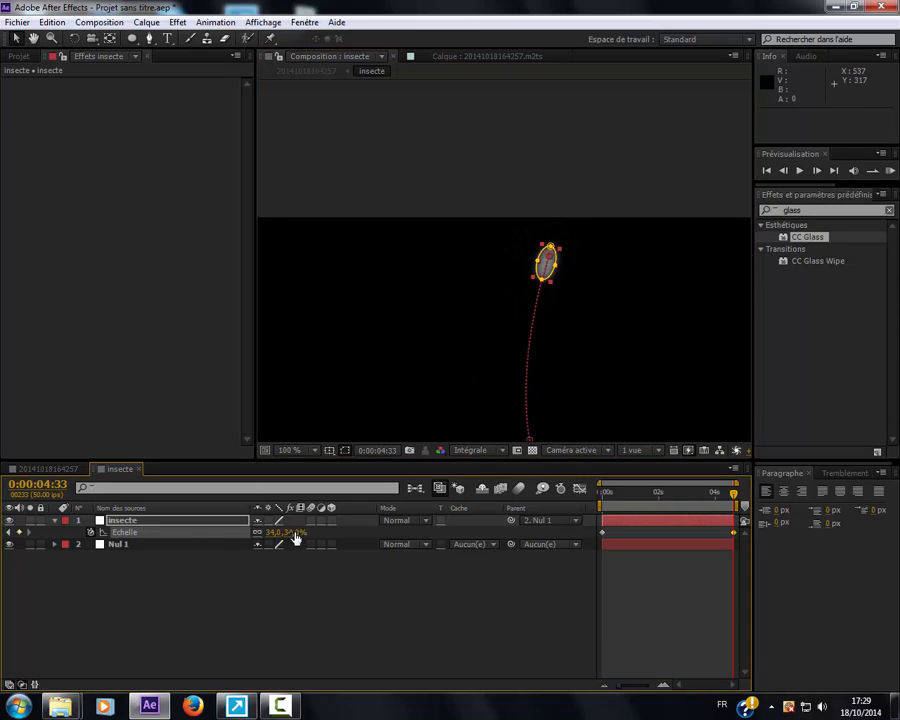
{"action": "left_click", "coordinate": [293, 533]}
{"action": "type", "text": "45"}
{"action": "key", "text": "Return"}
Examine the size of the bump at several frames in the footage composition.
{"action": "left_click", "coordinate": [54, 469]}
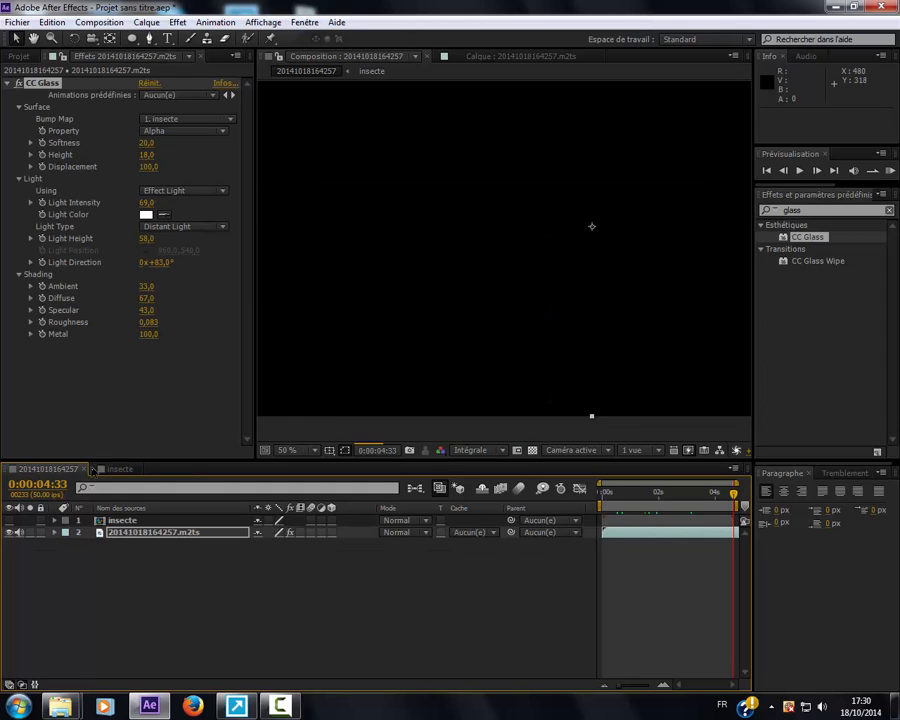
{"action": "left_click", "coordinate": [700, 494]}
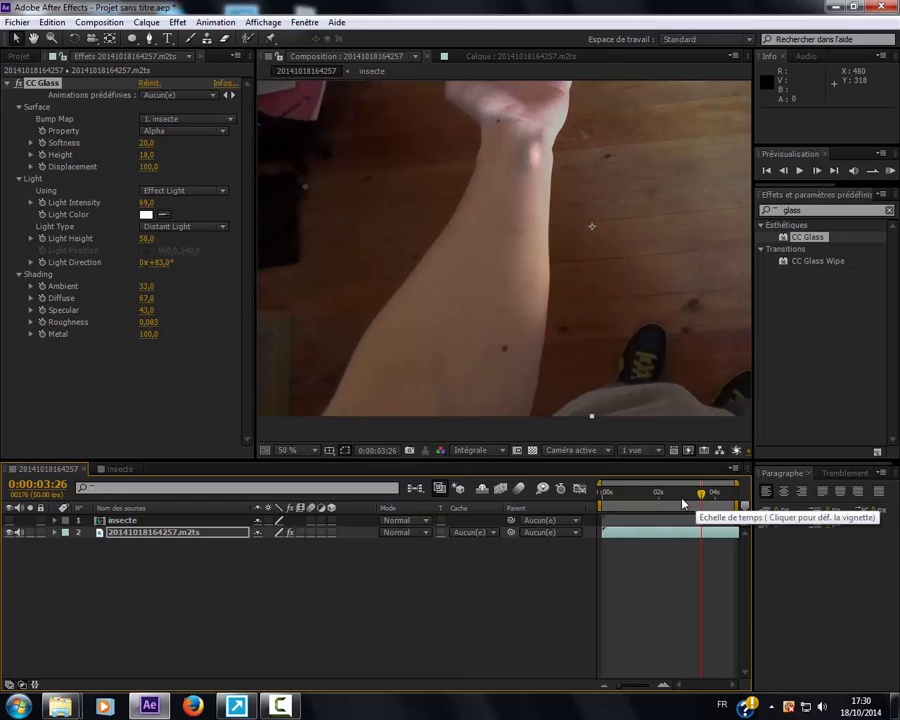
{"action": "left_click", "coordinate": [679, 503]}
{"action": "left_click", "coordinate": [637, 505]}
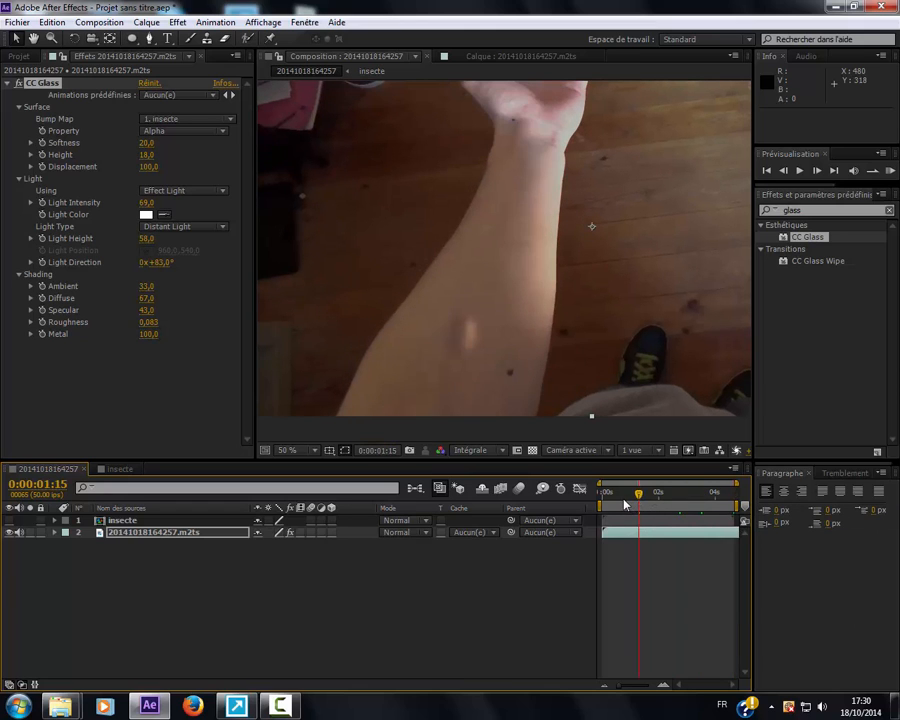
{"action": "left_click", "coordinate": [618, 502]}
{"action": "left_click", "coordinate": [619, 502]}
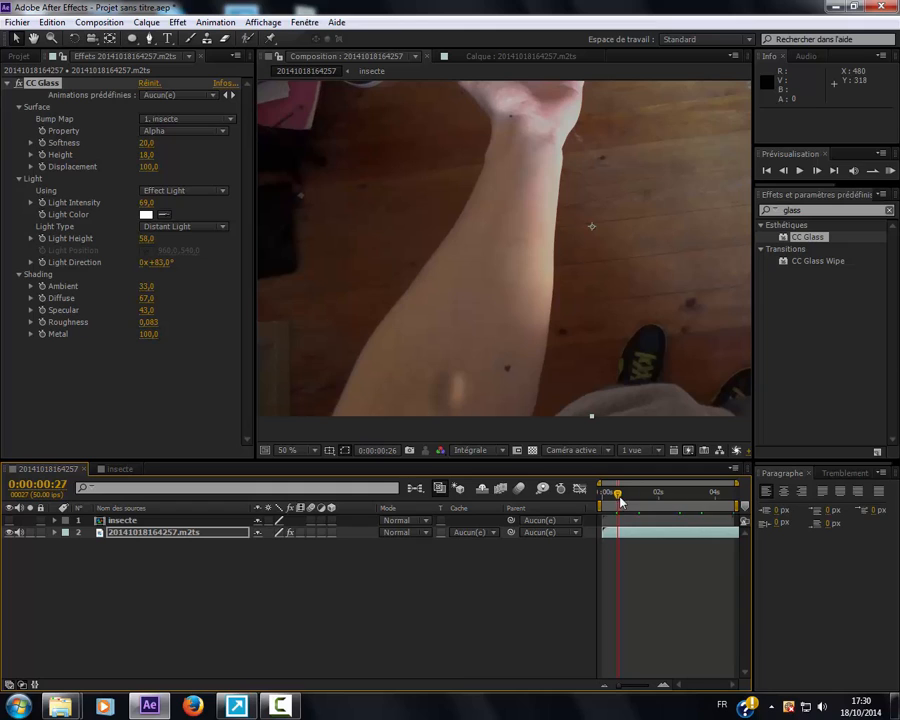
Set the feather of Masque 1 on the insecte layer to 50 pixels and select the footage layer in its composition.
{"action": "left_click", "coordinate": [138, 470]}
{"action": "scroll", "coordinate": [548, 422], "scroll_direction": "down", "scroll_amount": 2}
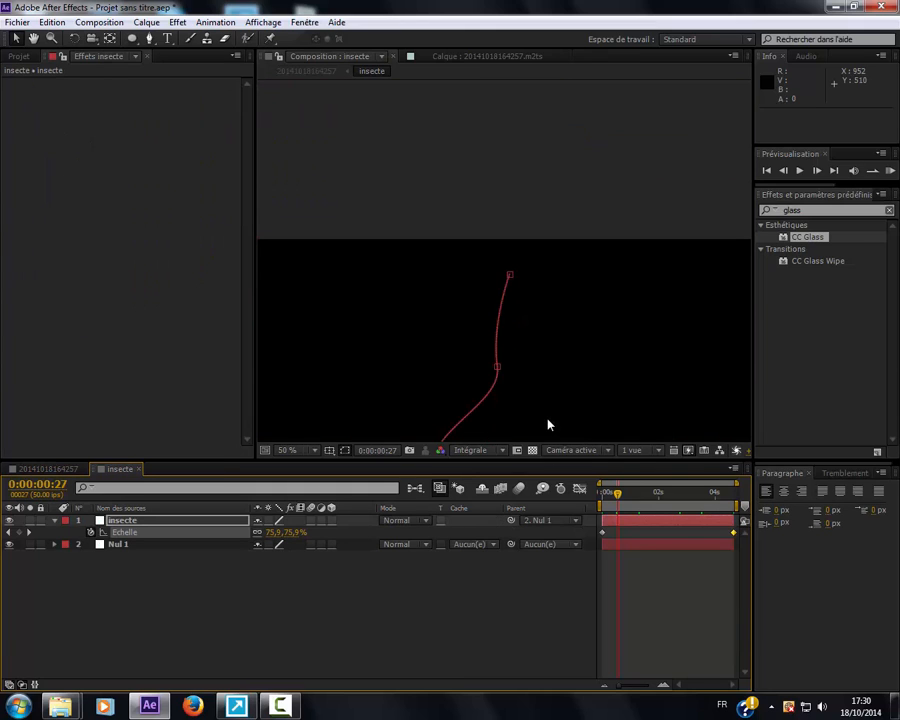
{"action": "left_click_drag", "start_coordinate": [619, 494], "coordinate": [634, 495]}
{"action": "left_click", "coordinate": [108, 522]}
{"action": "key", "text": "f"}
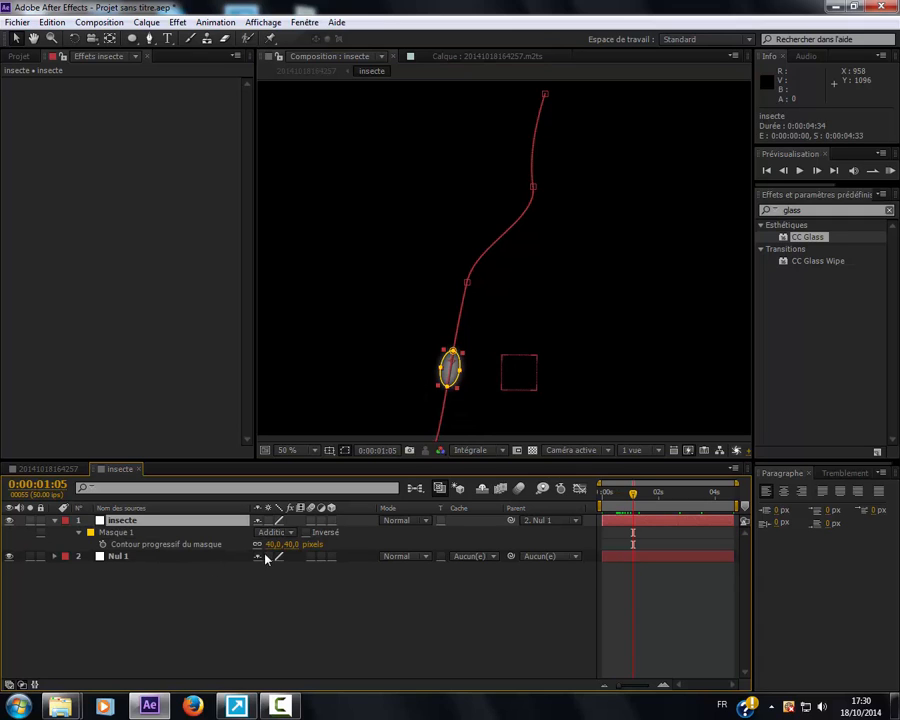
{"action": "left_click", "coordinate": [297, 544]}
{"action": "type", "text": "50"}
{"action": "key", "text": "Return"}
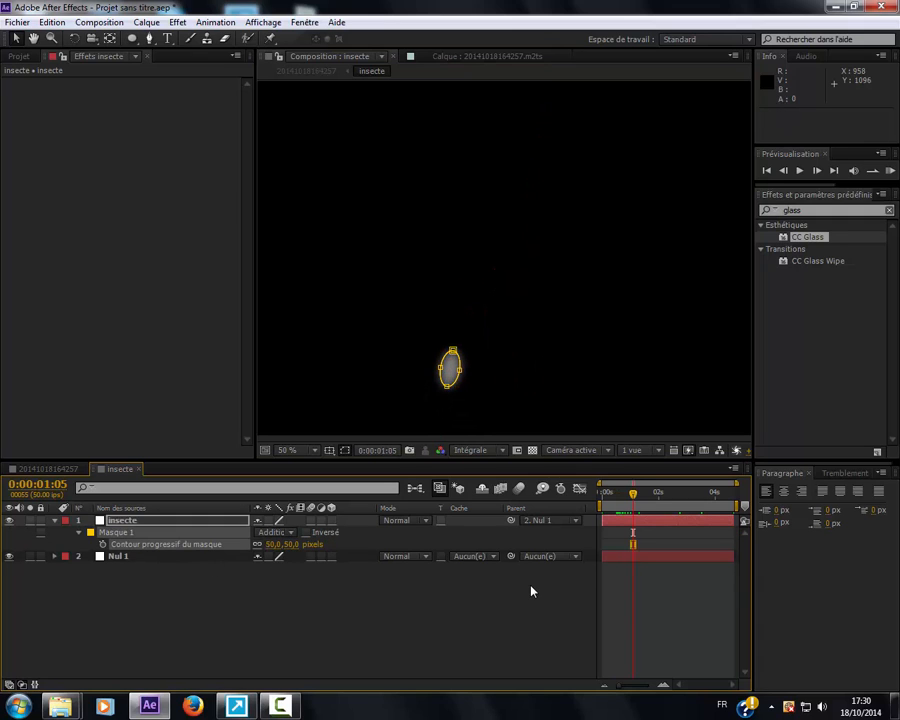
{"action": "left_click", "coordinate": [40, 470]}
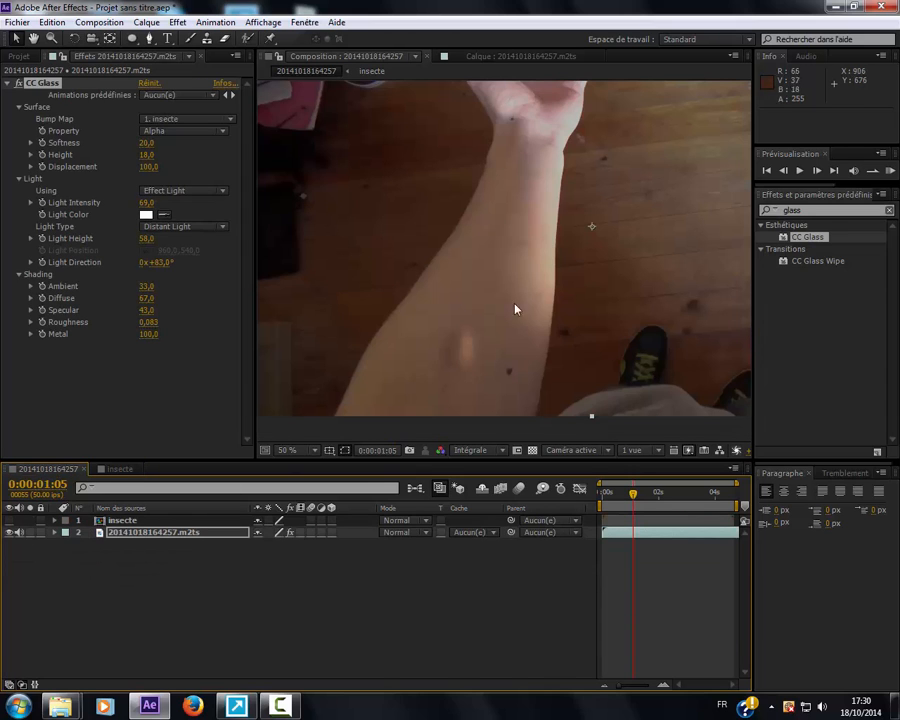
{"action": "left_click", "coordinate": [148, 531]}
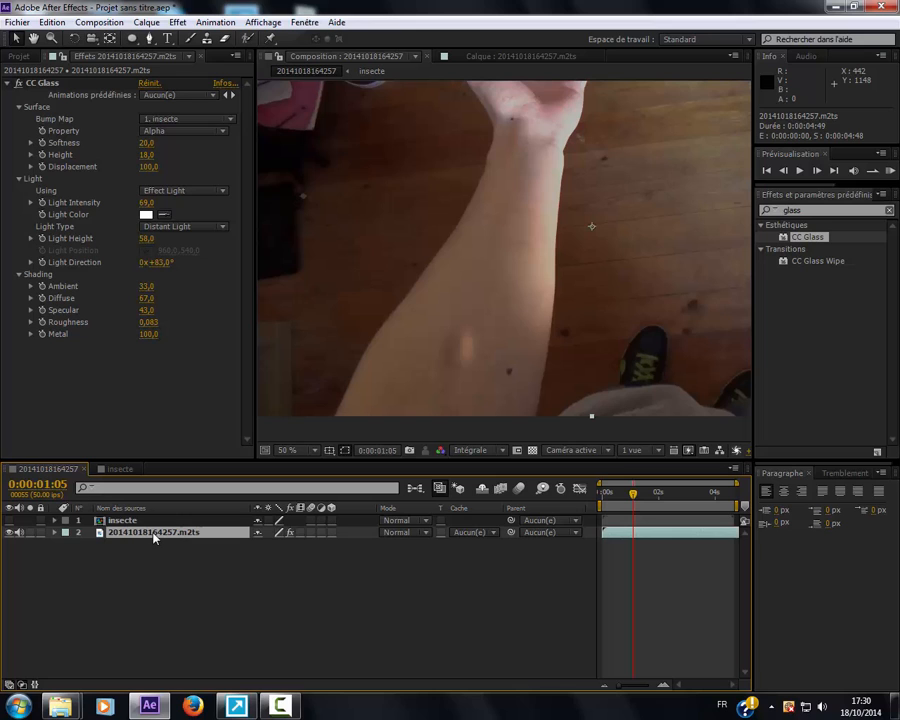
Copy the footage layer into the insecte composition below the other layers and check the insect's path over the arm.
{"action": "right_click", "coordinate": [129, 532]}
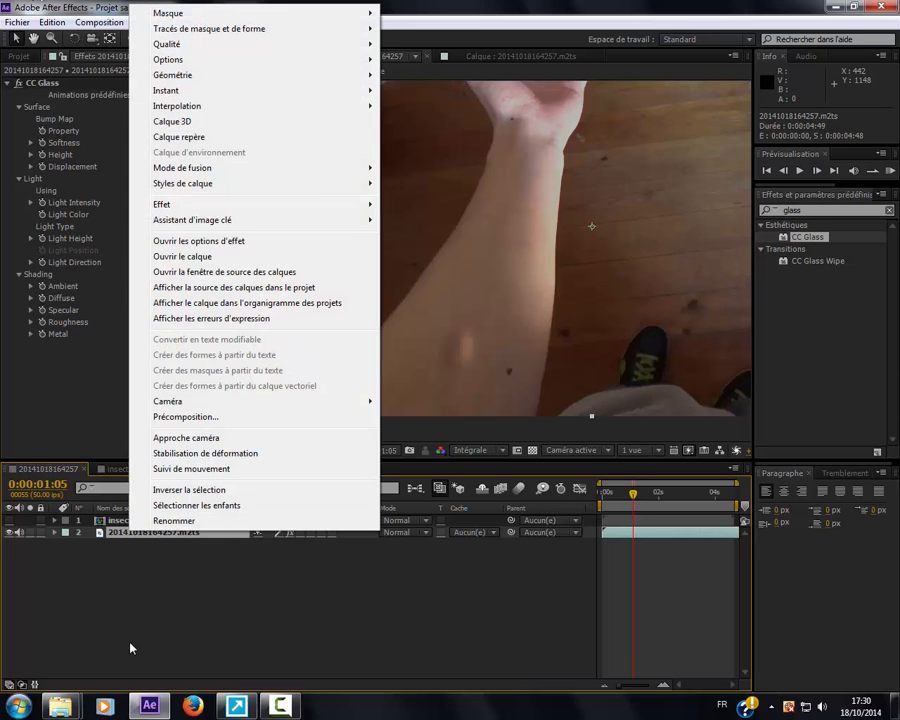
{"action": "left_click", "coordinate": [130, 648]}
{"action": "left_click", "coordinate": [141, 535]}
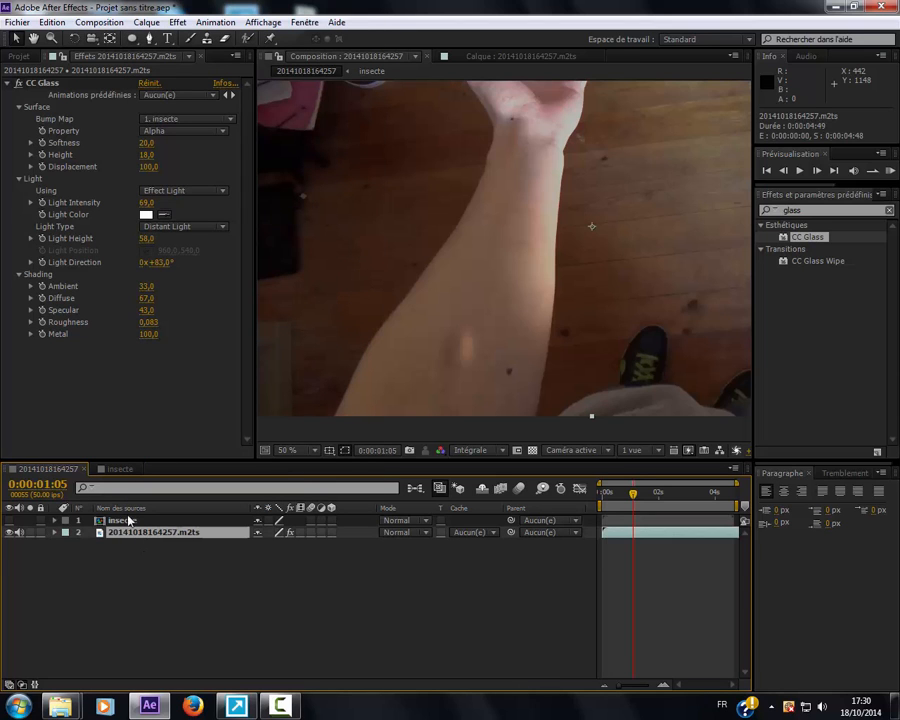
{"action": "double_click", "coordinate": [127, 520]}
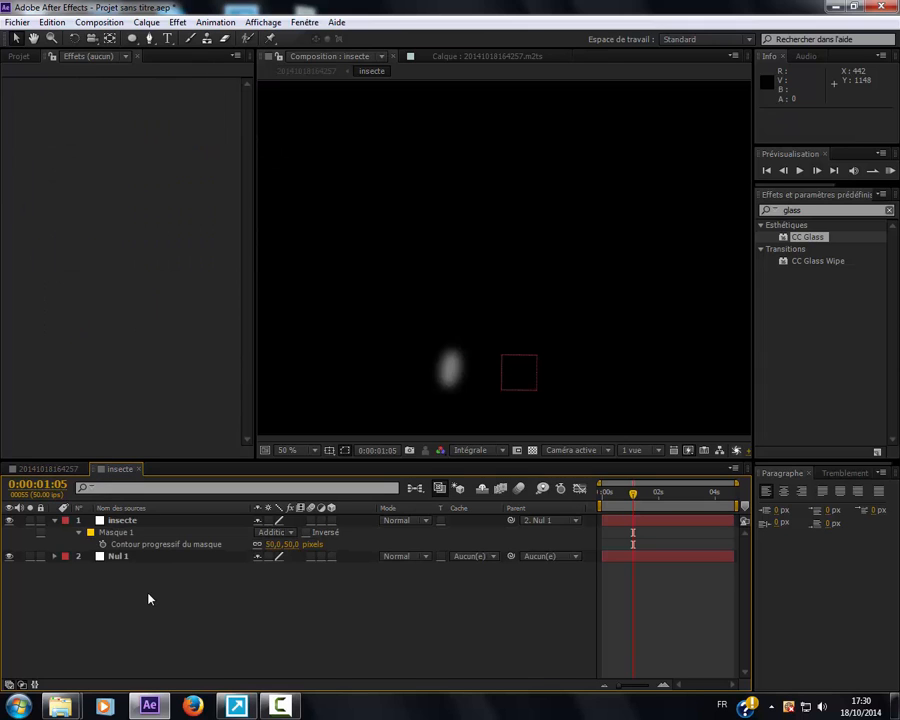
{"action": "key", "text": "ctrl+v"}
{"action": "key", "text": "ctrl+shift+bracketleft"}
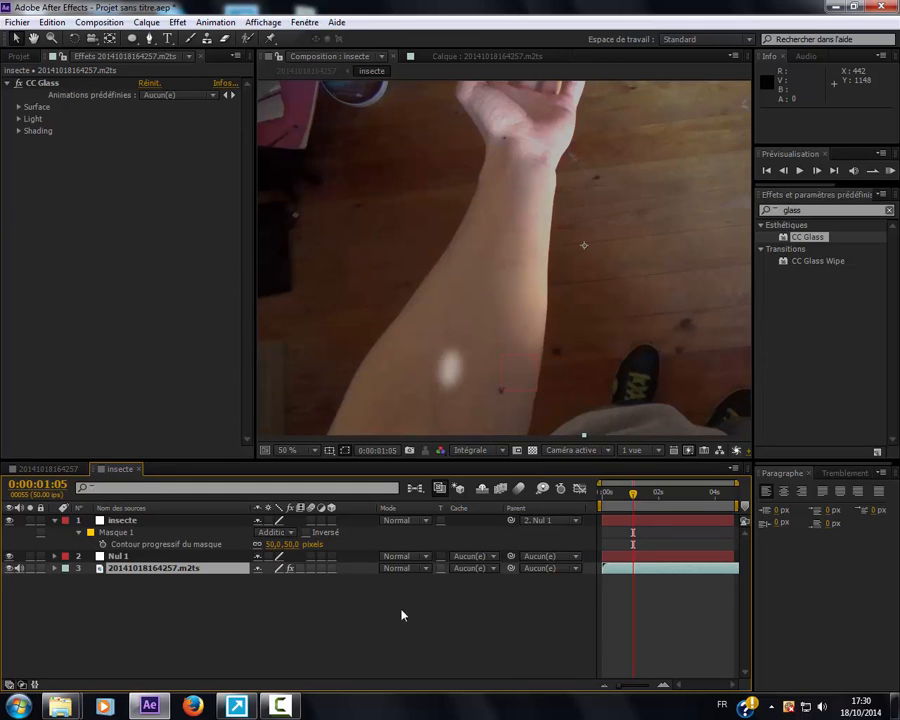
{"action": "left_click_drag", "start_coordinate": [613, 492], "coordinate": [701, 498]}
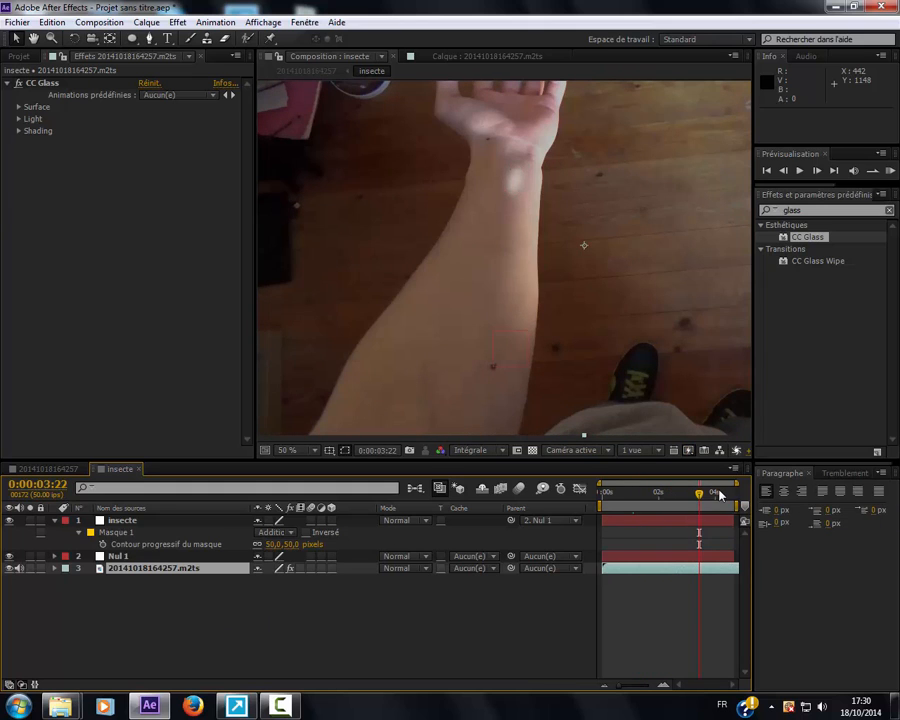
{"action": "left_click", "coordinate": [718, 492]}
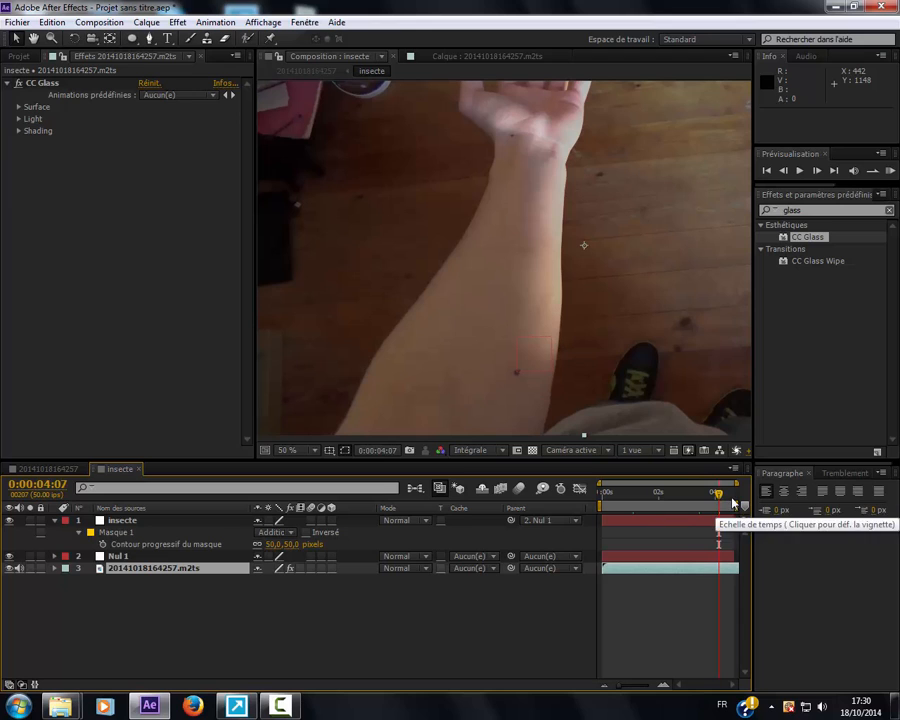
{"action": "left_click", "coordinate": [732, 497]}
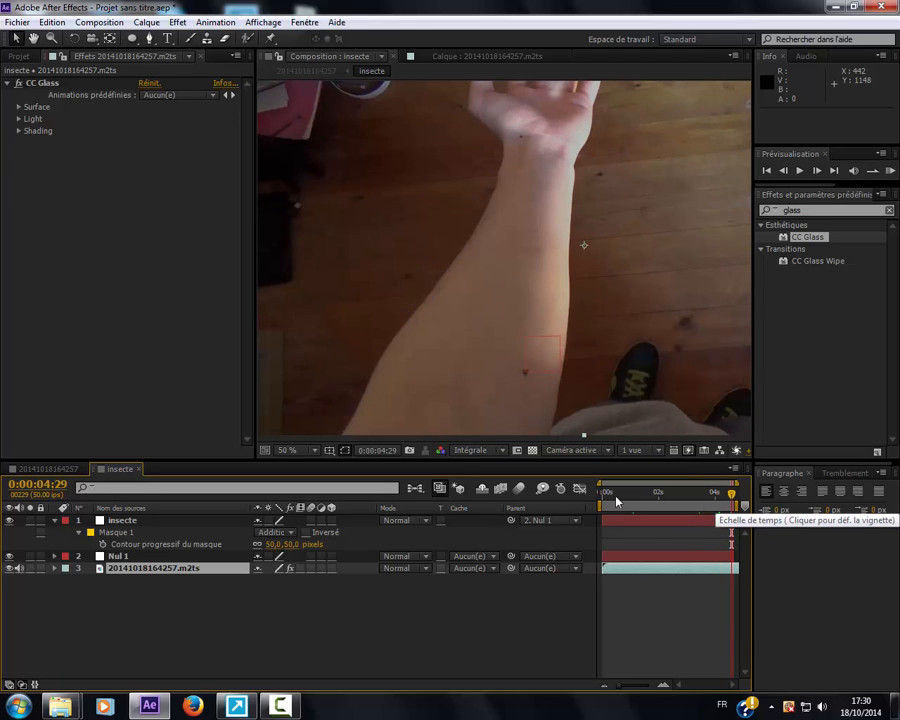
{"action": "left_click", "coordinate": [616, 498]}
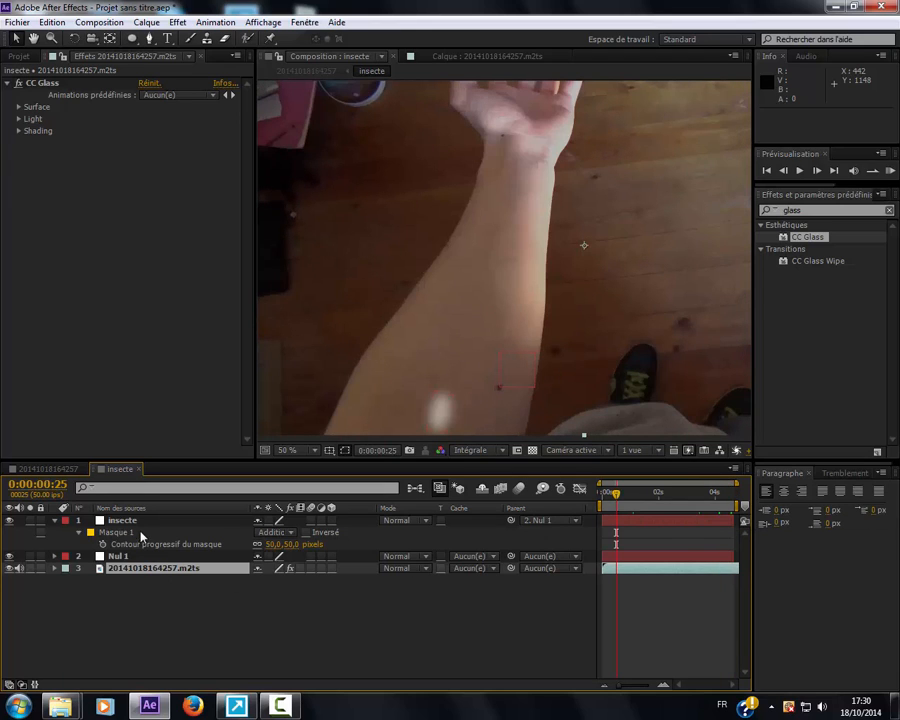
Reveal the insecte layer's keyframes and set its scale keyframe at 0:00:00:00 to 100%.
{"action": "left_click", "coordinate": [140, 521]}
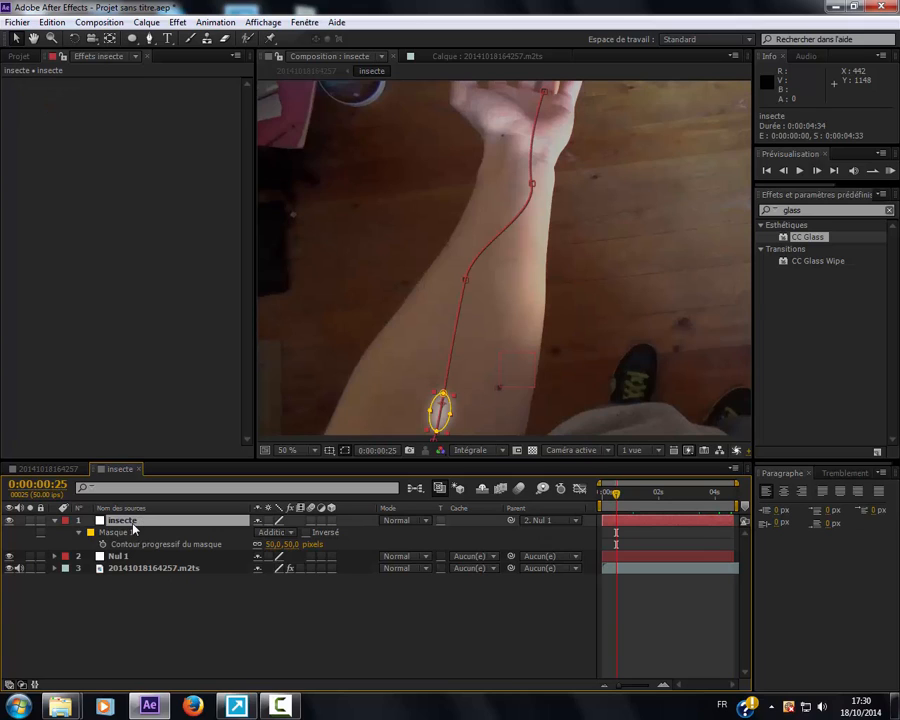
{"action": "key", "text": "u"}
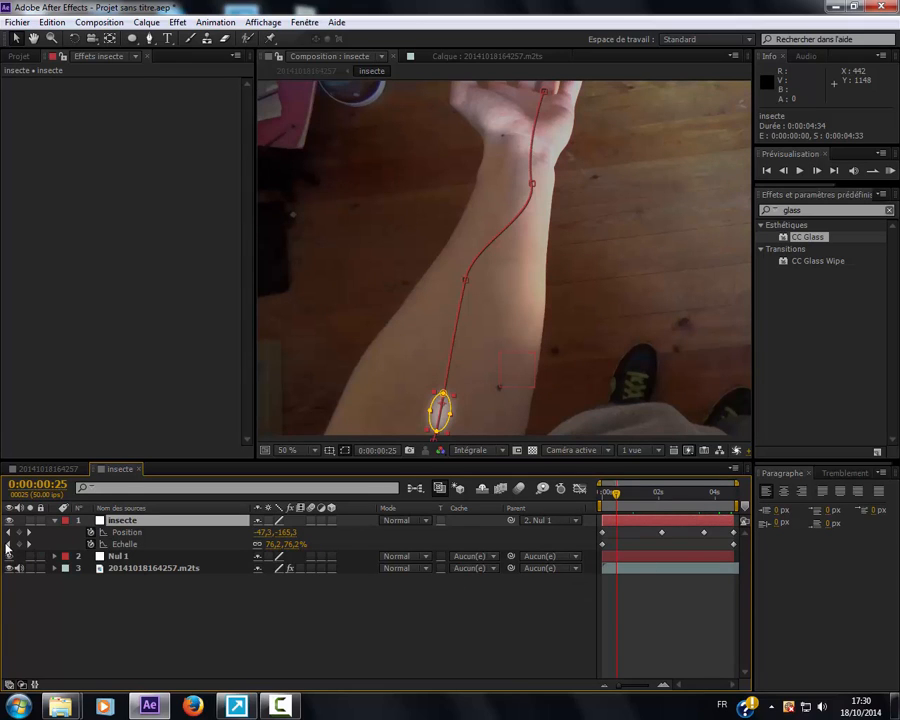
{"action": "key", "text": "Home"}
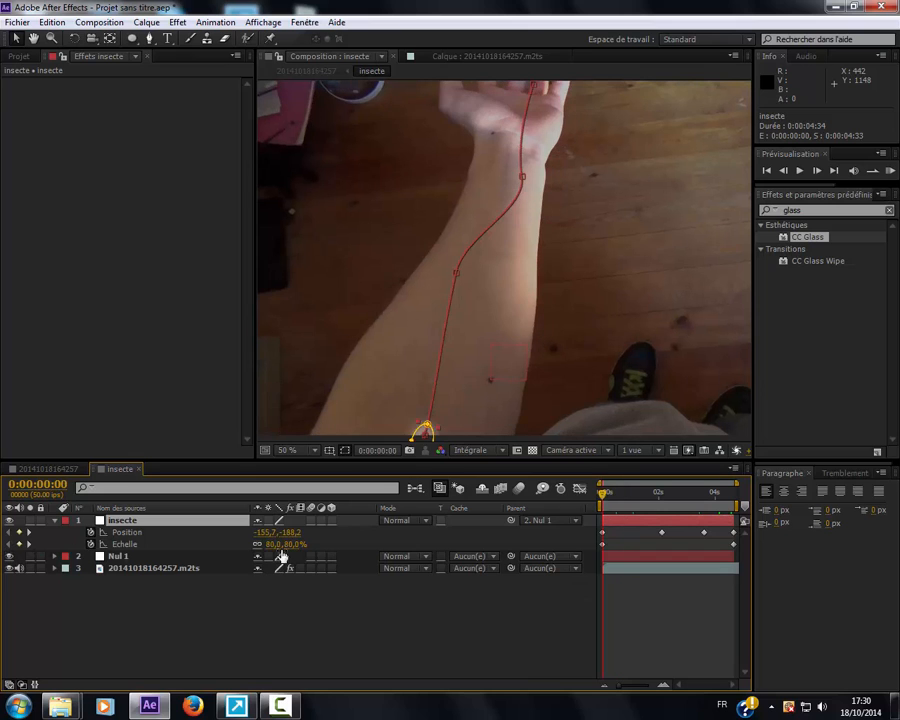
{"action": "left_click", "coordinate": [296, 543]}
{"action": "type", "text": "100"}
{"action": "key", "text": "Return"}
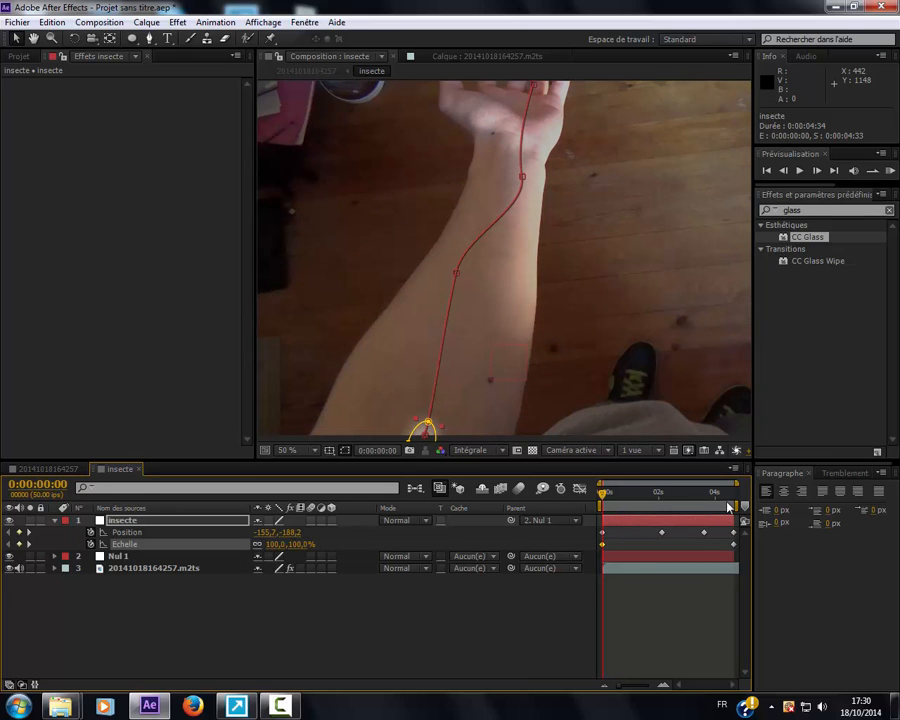
Set the insecte layer's last scale keyframe, at 0:00:04:33, to 40%.
{"action": "left_click_drag", "start_coordinate": [729, 508], "coordinate": [737, 503]}
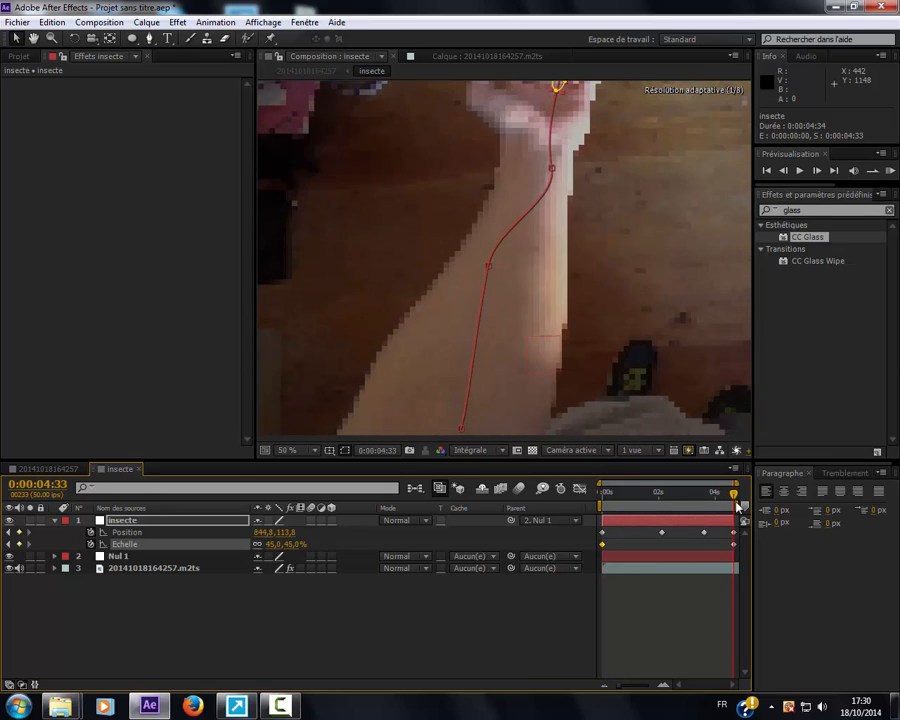
{"action": "left_click", "coordinate": [294, 545]}
{"action": "type", "text": "40"}
{"action": "key", "text": "Return"}
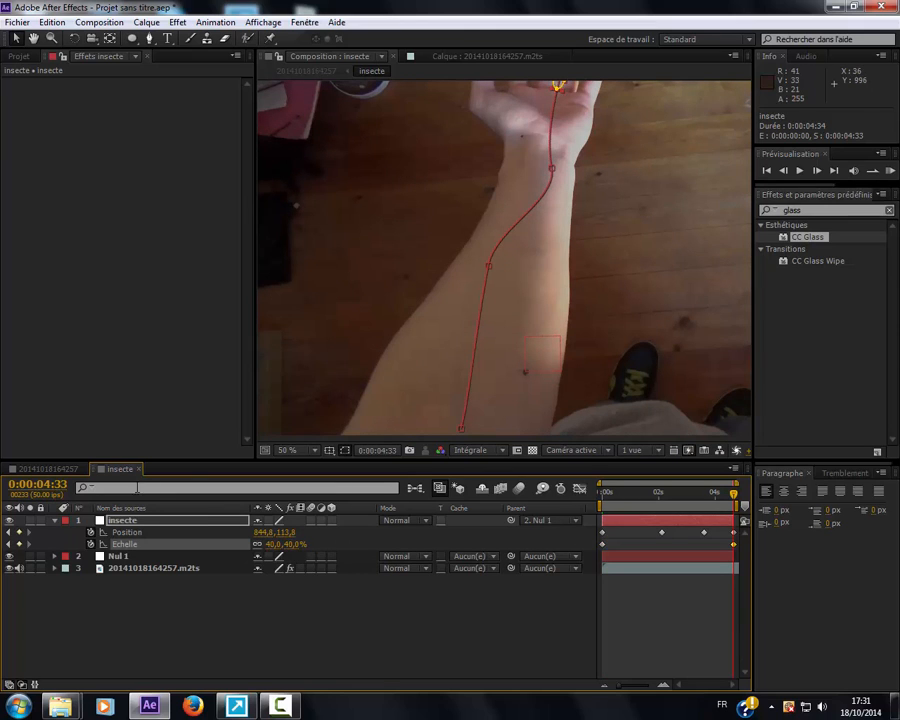
Hide the footage copy in the insecte composition and preview the crawling bump in the footage composition.
{"action": "left_click", "coordinate": [10, 568]}
{"action": "left_click", "coordinate": [40, 469]}
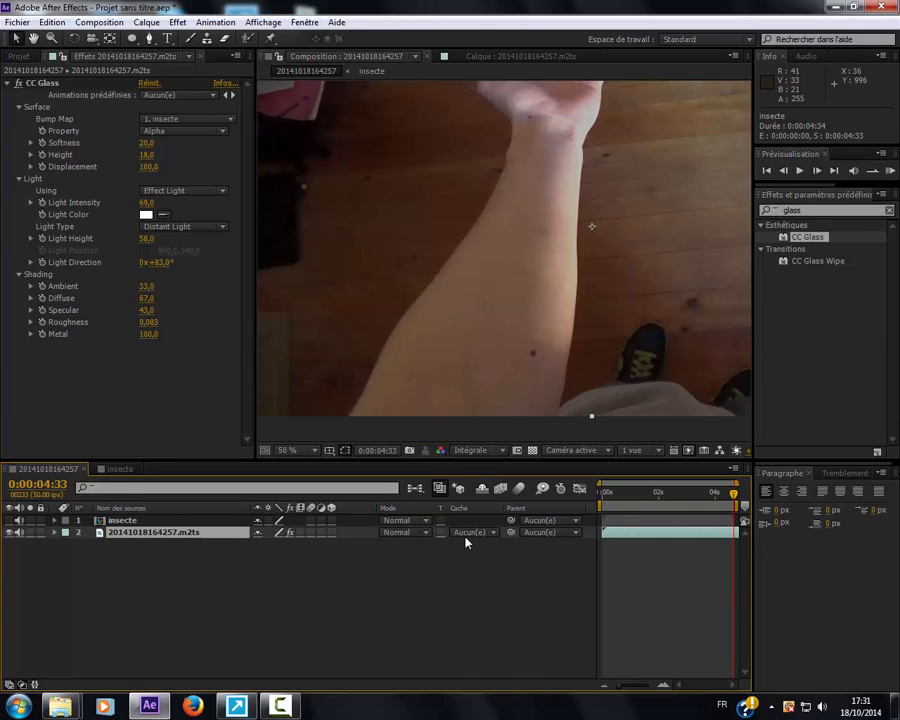
{"action": "left_click", "coordinate": [689, 496]}
{"action": "left_click_drag", "start_coordinate": [690, 501], "coordinate": [654, 500]}
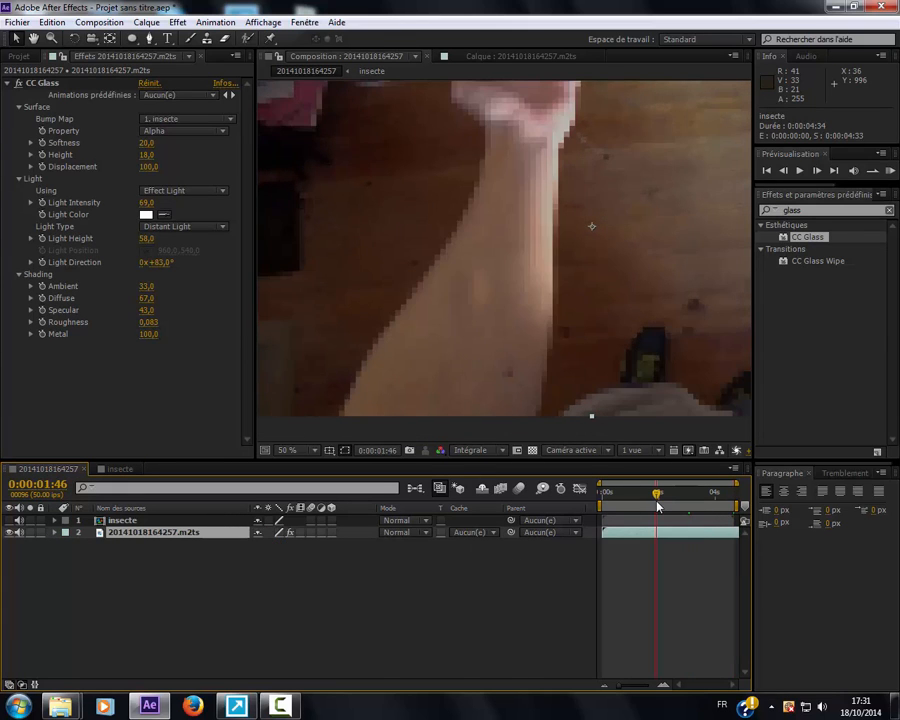
{"action": "left_click", "coordinate": [625, 503]}
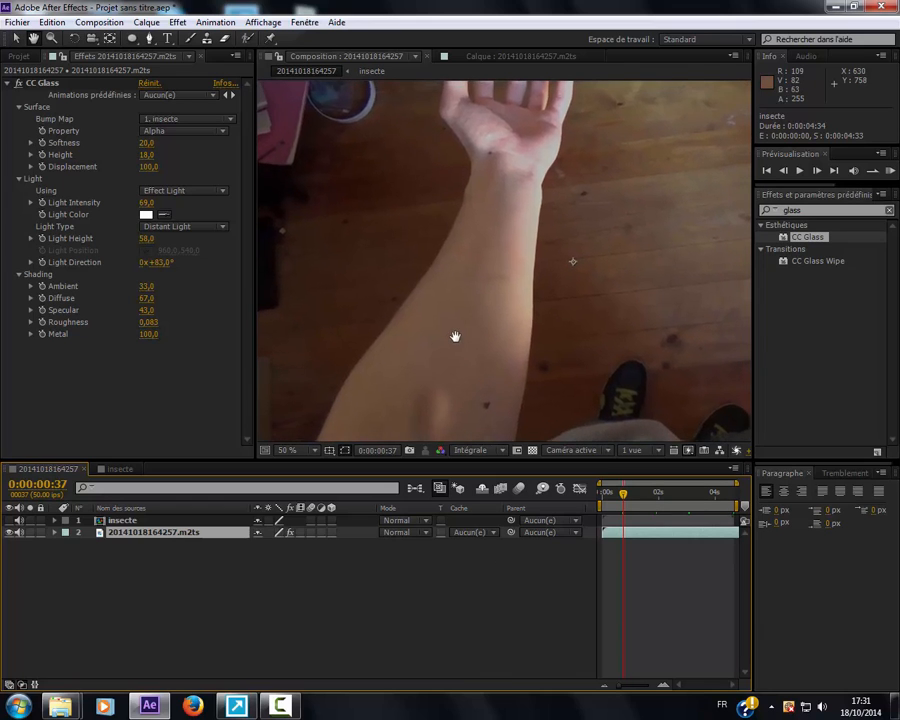
{"action": "key", "text": "KP_0"}
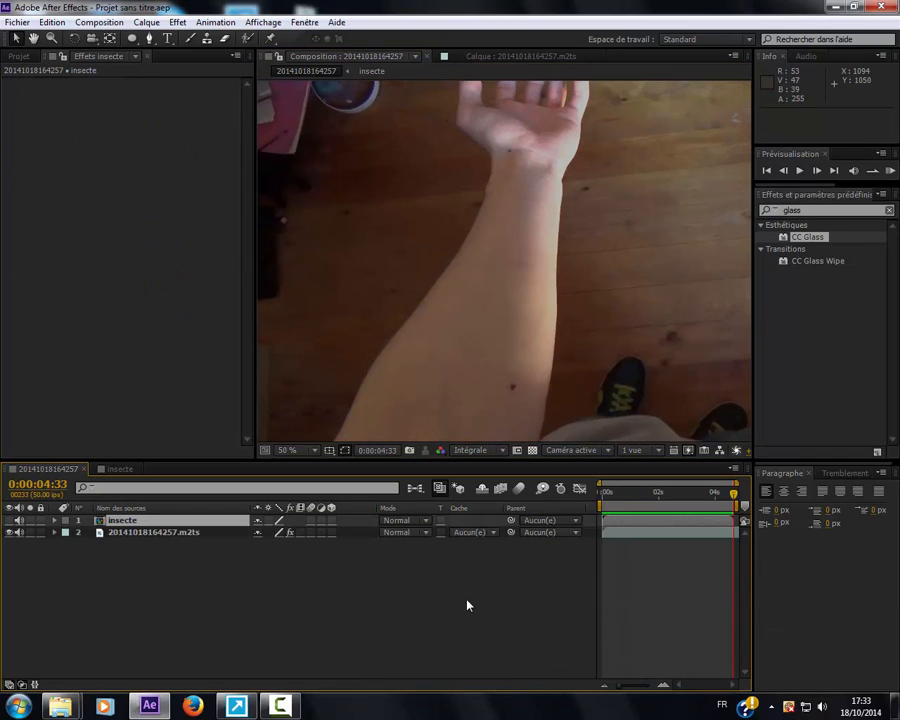
{"action": "key", "text": "KP_0"}
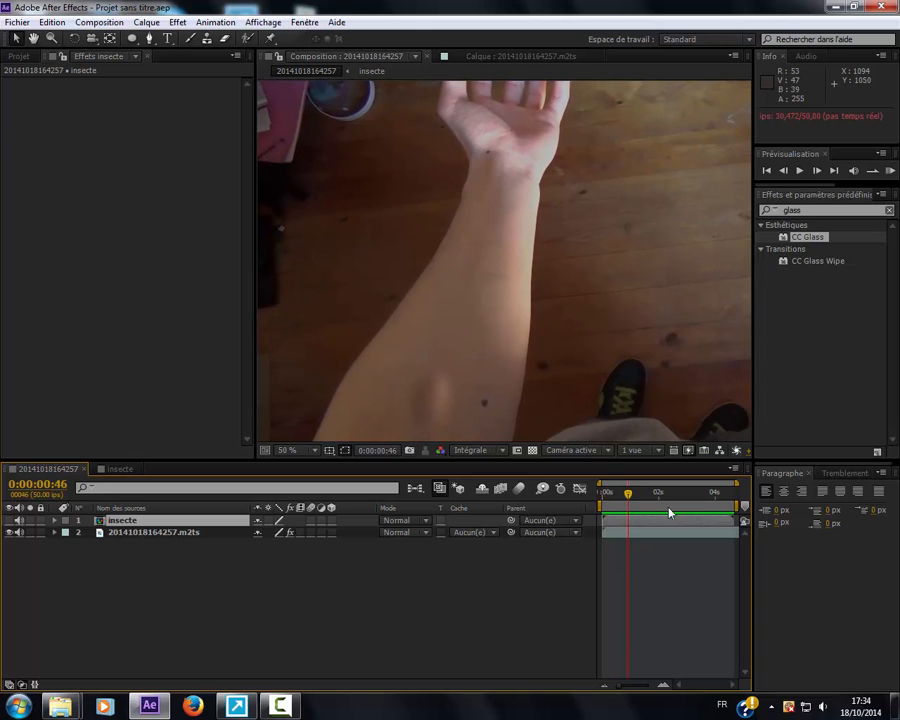
Try a CC Glass Displacement of 0 on the footage layer at 0:00:03:03, and undo it.
{"action": "left_click_drag", "start_coordinate": [631, 497], "coordinate": [688, 519]}
{"action": "left_click", "coordinate": [160, 532]}
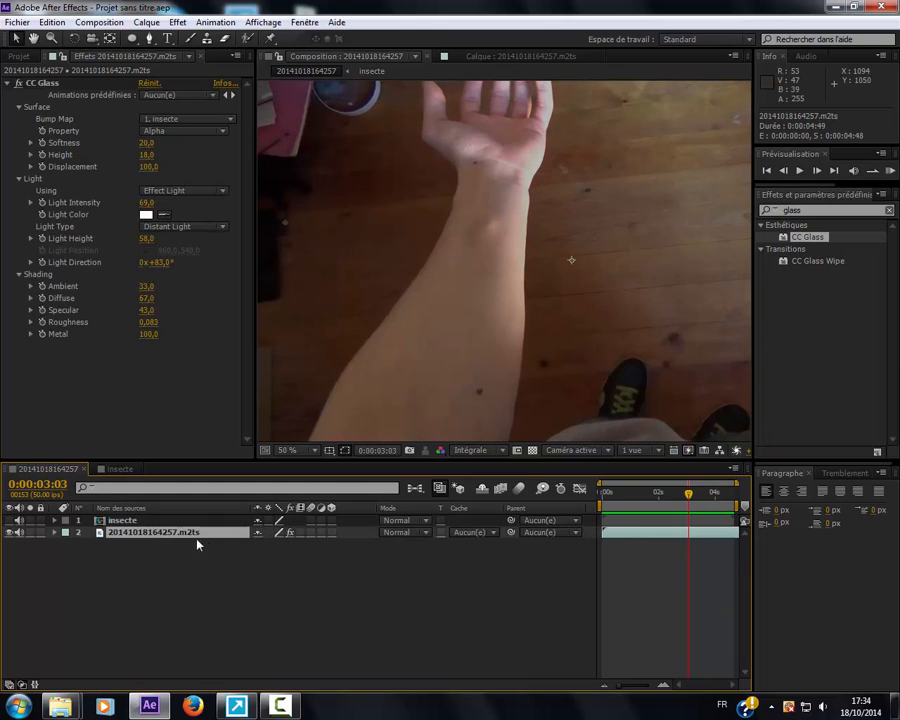
{"action": "left_click", "coordinate": [149, 167]}
{"action": "type", "text": "0"}
{"action": "key", "text": "Return"}
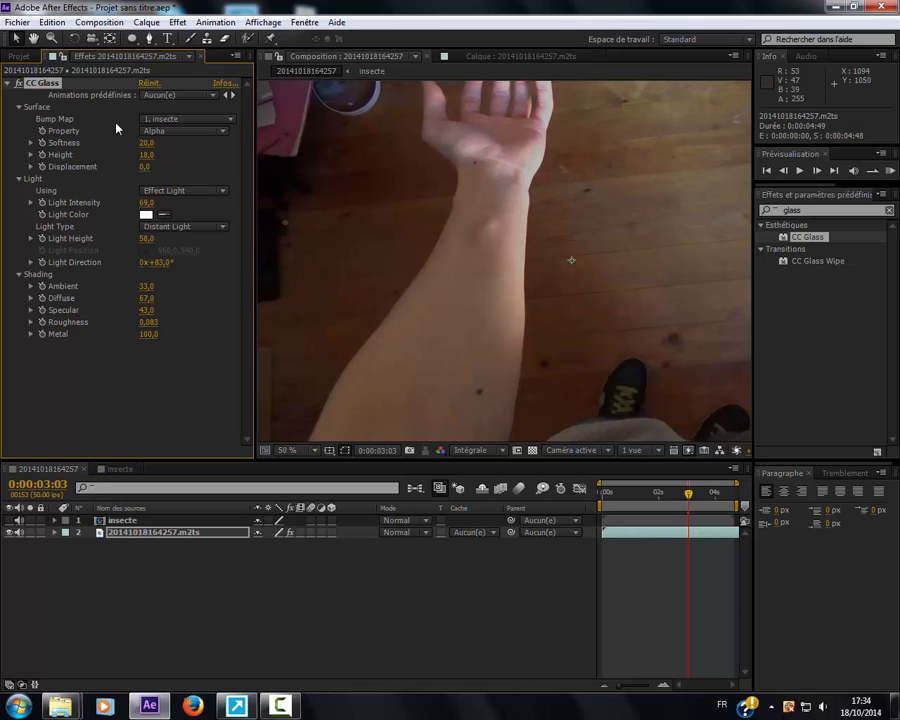
{"action": "left_click", "coordinate": [180, 402]}
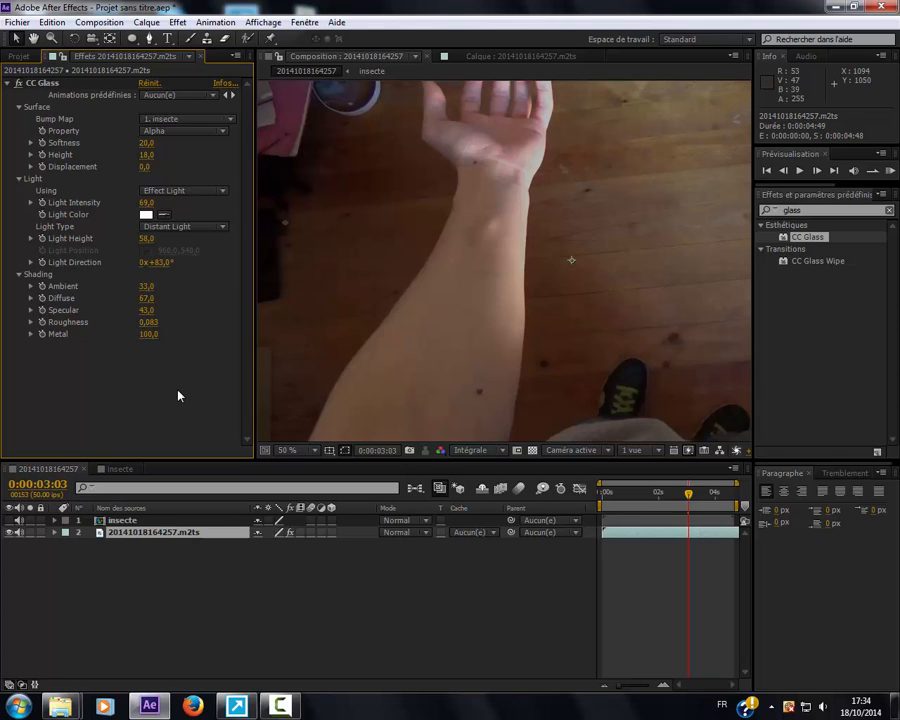
{"action": "key", "text": "ctrl+z"}
Try a CC Glass Height of 0 on the footage layer with the bump at the wrist, and undo it.
{"action": "scroll", "coordinate": [454, 277], "scroll_direction": "up", "scroll_amount": 1}
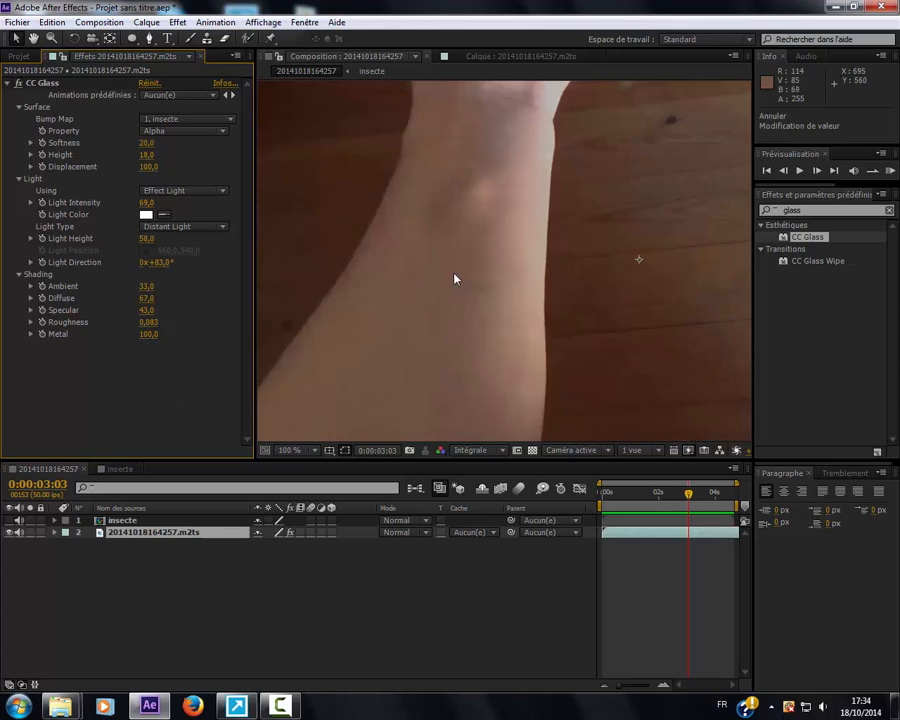
{"action": "key", "text": "space"}
{"action": "left_click_drag", "start_coordinate": [456, 268], "coordinate": [470, 419]}
{"action": "mouse_move", "coordinate": [688, 500]}
{"action": "left_mouse_down"}
{"action": "mouse_move", "coordinate": [721, 502]}
{"action": "mouse_move", "coordinate": [705, 503]}
{"action": "left_mouse_up"}
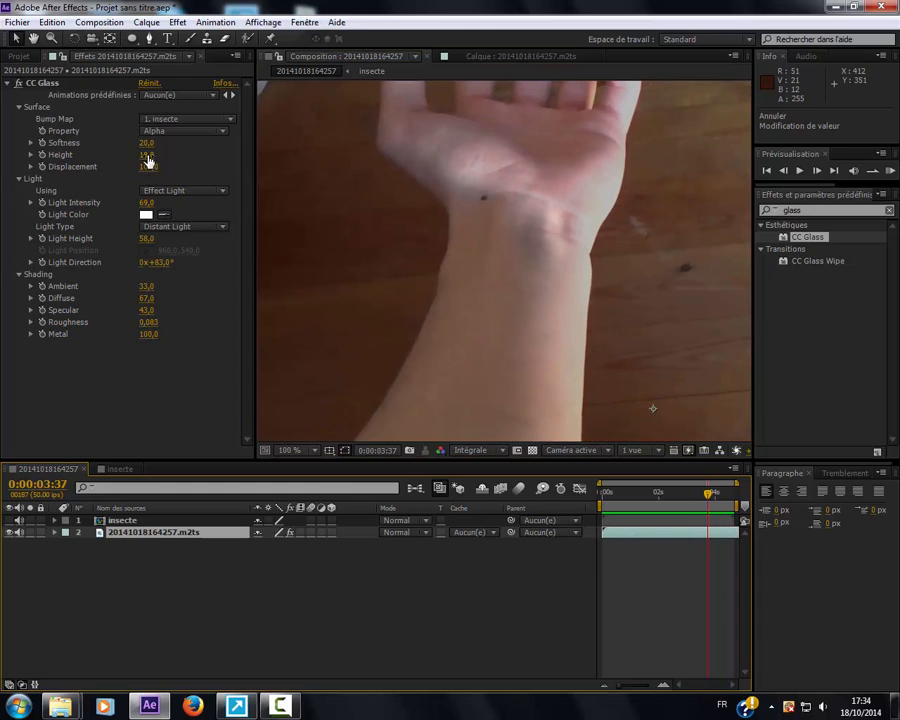
{"action": "left_click", "coordinate": [147, 156]}
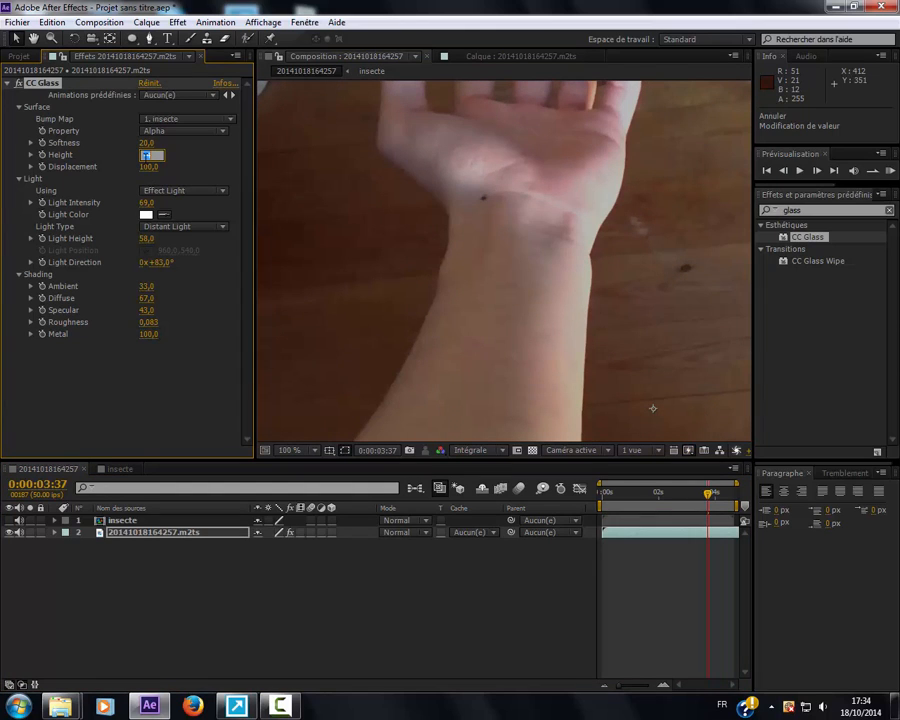
{"action": "key", "text": "Return"}
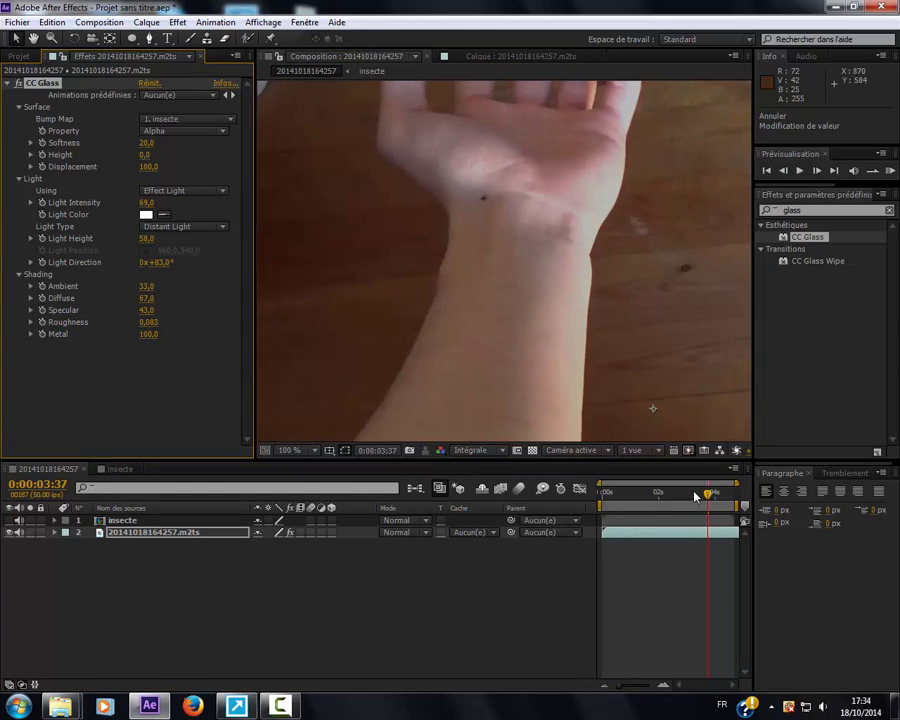
{"action": "left_click_drag", "start_coordinate": [714, 502], "coordinate": [692, 497]}
{"action": "key", "text": "ctrl+z"}
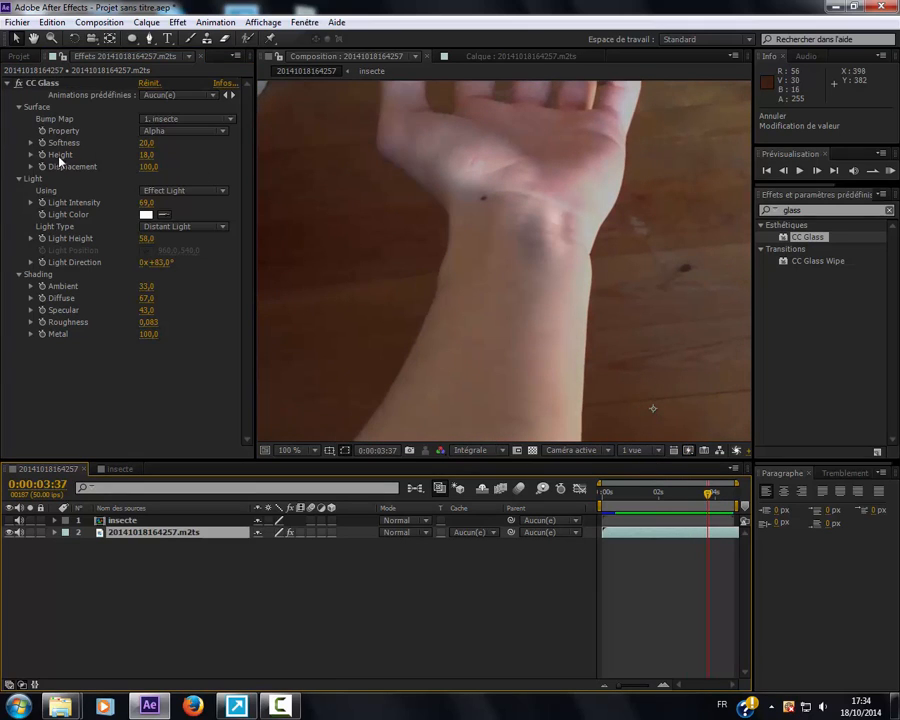
Keyframe the CC Glass Height at 18 at 0:00:03:16 and at 0 at 0:00:04:12.
{"action": "left_click_drag", "start_coordinate": [708, 494], "coordinate": [696, 492]}
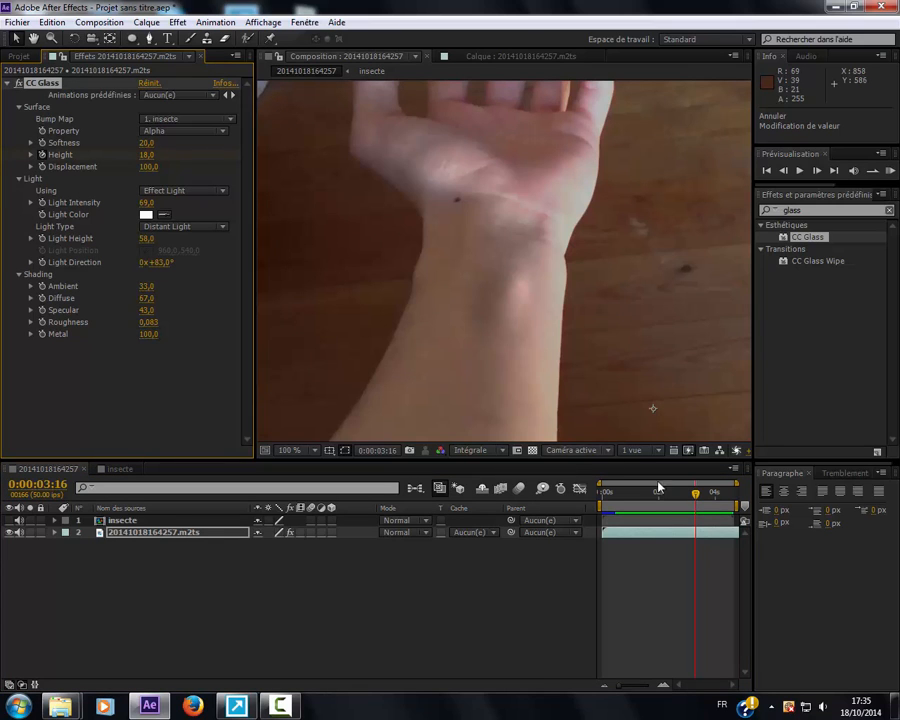
{"action": "left_click_drag", "start_coordinate": [697, 502], "coordinate": [725, 494]}
{"action": "left_click", "coordinate": [147, 155]}
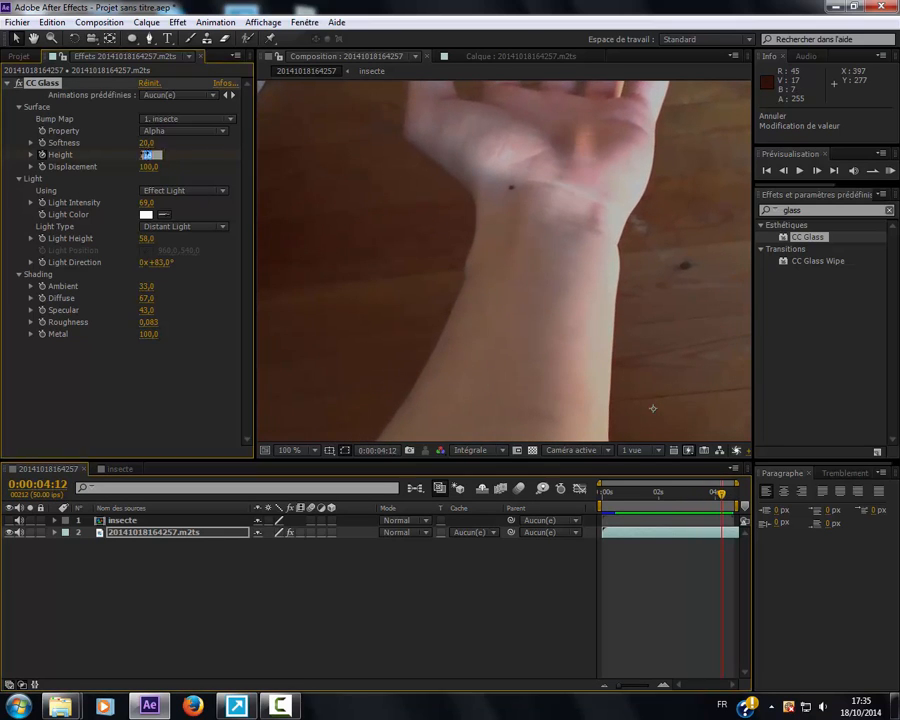
{"action": "type", "text": "0"}
{"action": "key", "text": "Return"}
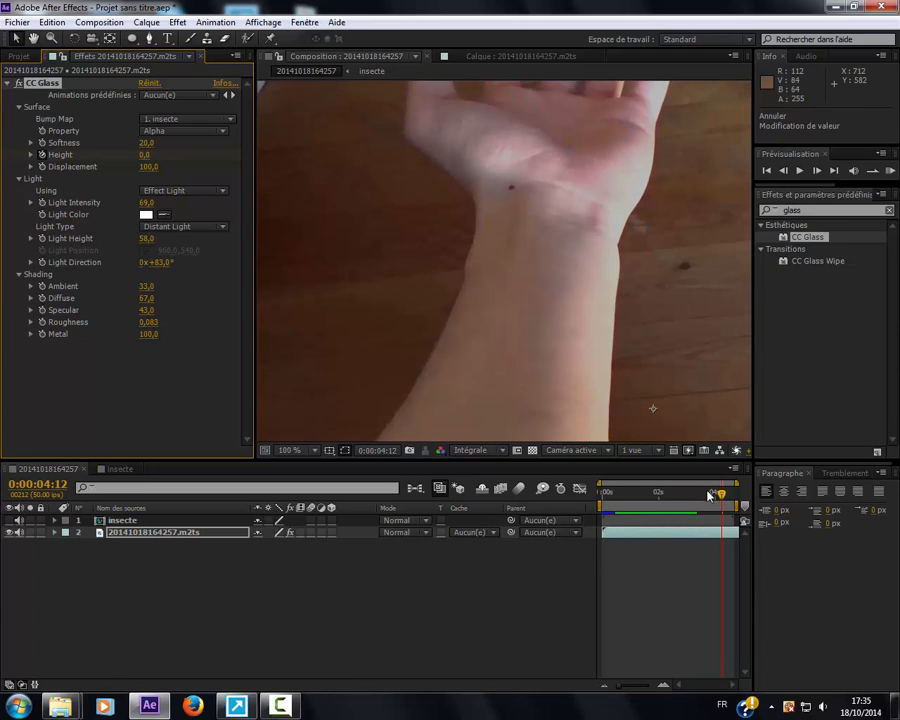
Start the work area at 0:00:03:17 and preview the bump fading out at the wrist.
{"action": "left_click_drag", "start_coordinate": [708, 494], "coordinate": [697, 494]}
{"action": "key", "text": "b"}
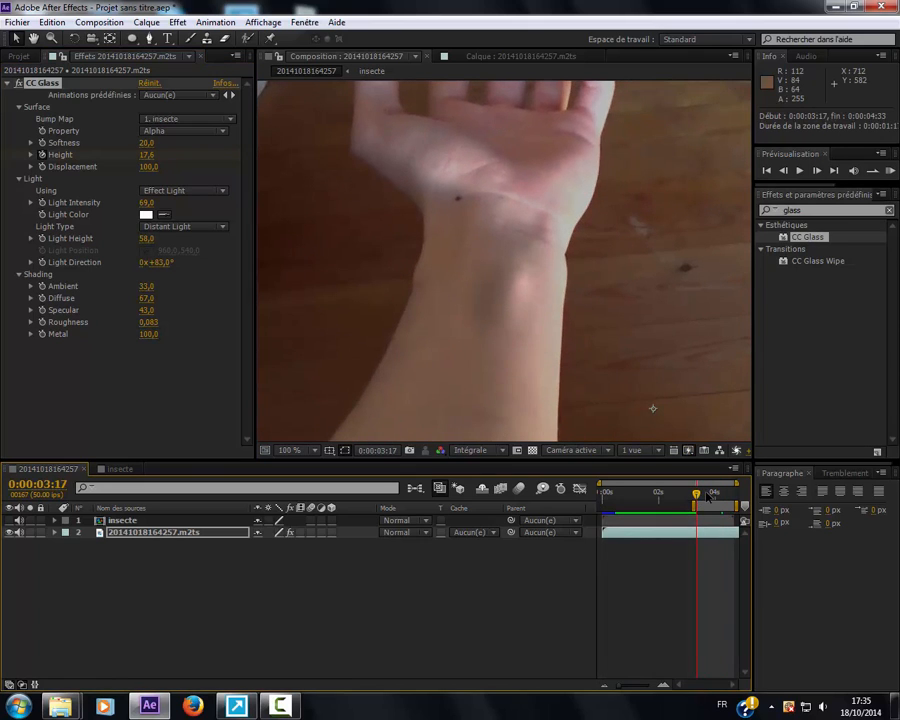
{"action": "key", "text": "KP_0"}
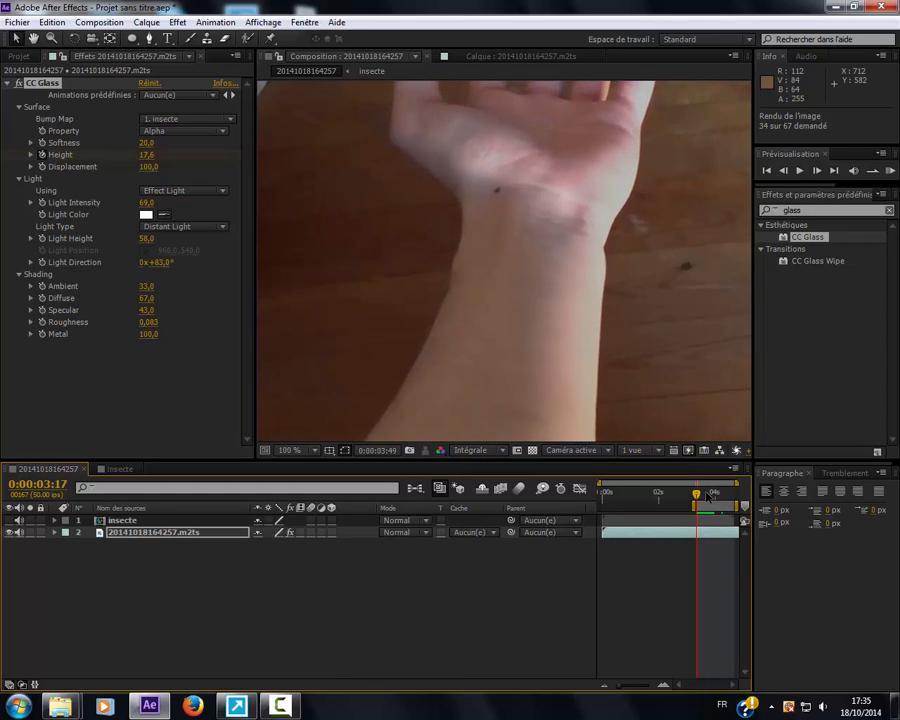
{"action": "left_click", "coordinate": [286, 706]}
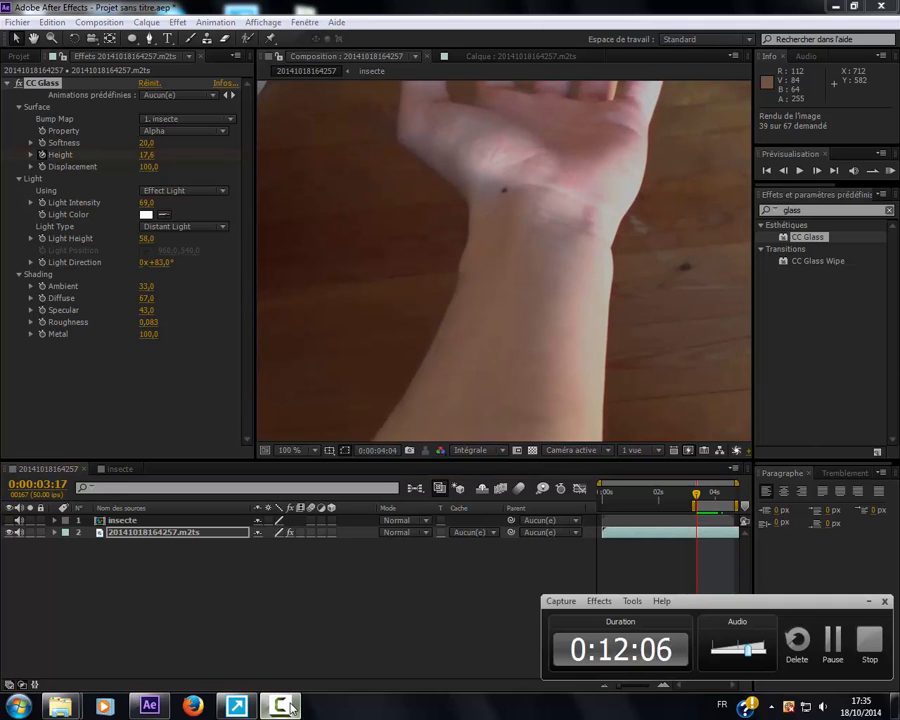
{"action": "left_click", "coordinate": [289, 707]}
{"action": "left_click", "coordinate": [291, 708]}
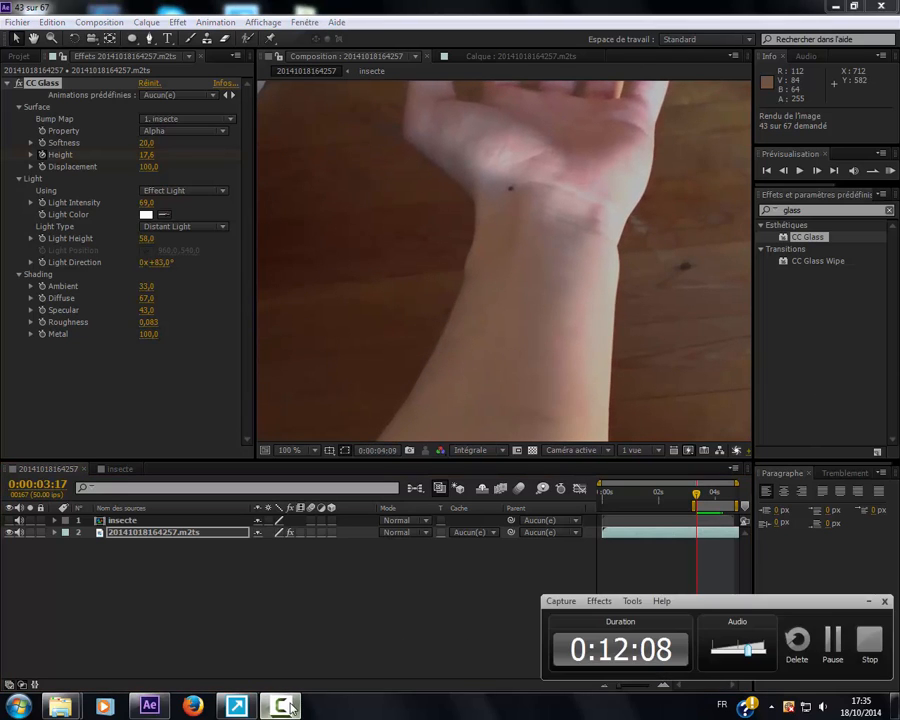
{"action": "left_click", "coordinate": [289, 707]}
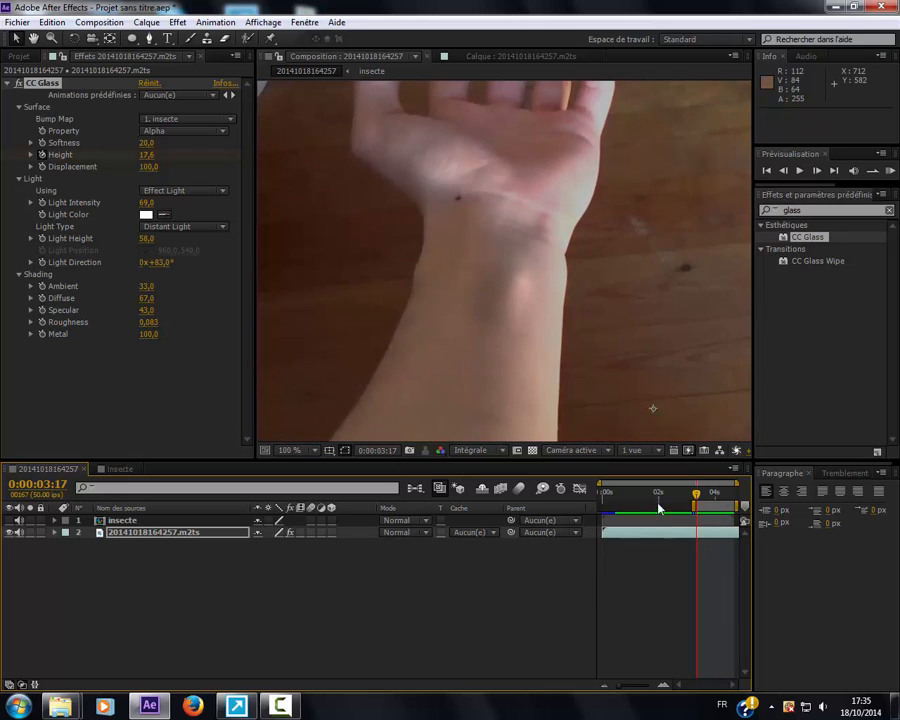
Start the work area at about 0:00:02:24 and preview the bump fading out towards the wrist.
{"action": "left_click_drag", "start_coordinate": [695, 507], "coordinate": [672, 507]}
{"action": "key", "text": "KP_0"}
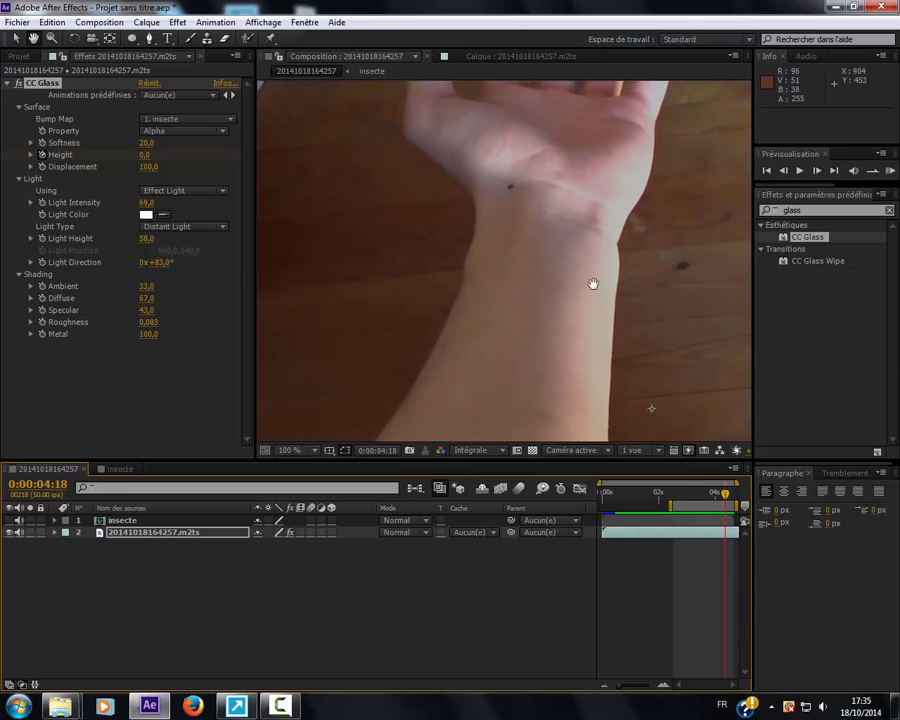
{"action": "scroll", "coordinate": [548, 317], "scroll_direction": "down", "scroll_amount": 4}
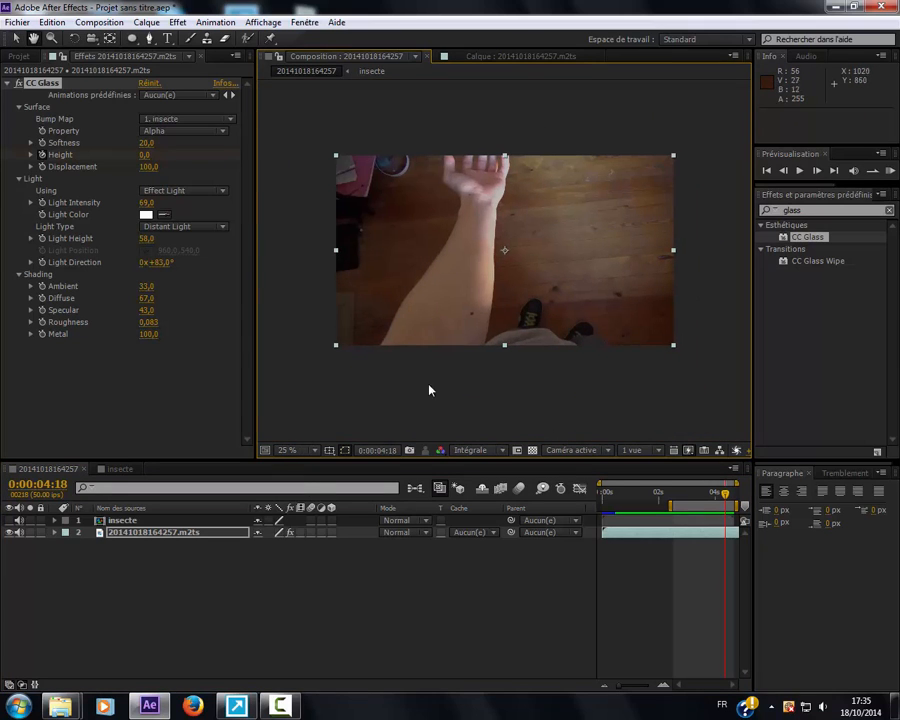
Fit the whole frame in the composition view and extend the work area back to 0:00:00:07.
{"action": "left_click", "coordinate": [300, 455]}
{"action": "left_click", "coordinate": [332, 209]}
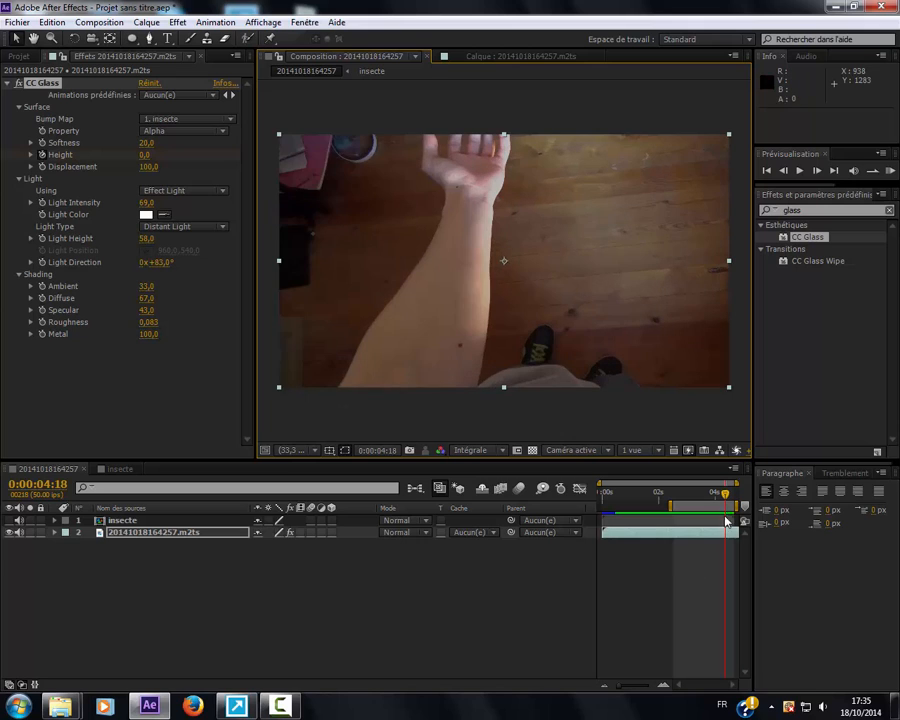
{"action": "left_click_drag", "start_coordinate": [726, 494], "coordinate": [671, 490]}
{"action": "left_click_drag", "start_coordinate": [608, 498], "coordinate": [671, 493]}
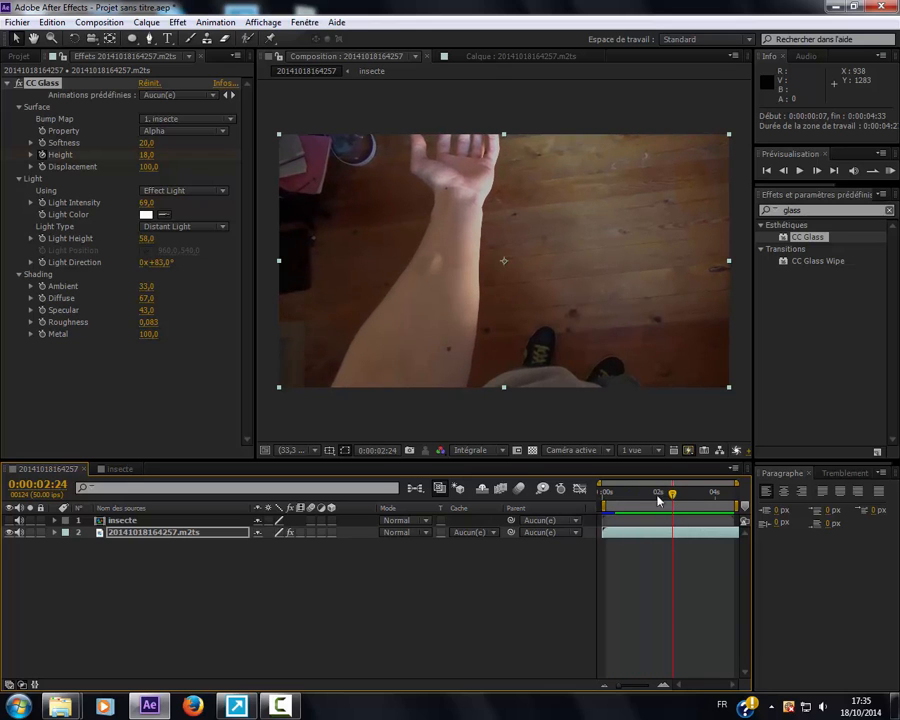
Duplicate the insecte solid layer inside the insecte composition.
{"action": "left_click", "coordinate": [119, 468]}
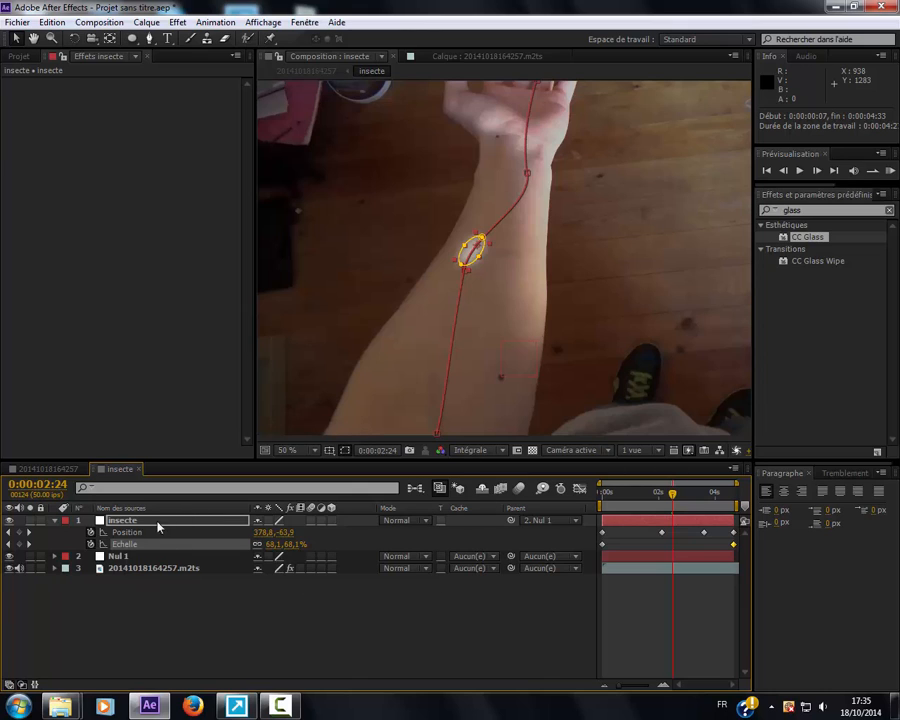
{"action": "left_click", "coordinate": [54, 521]}
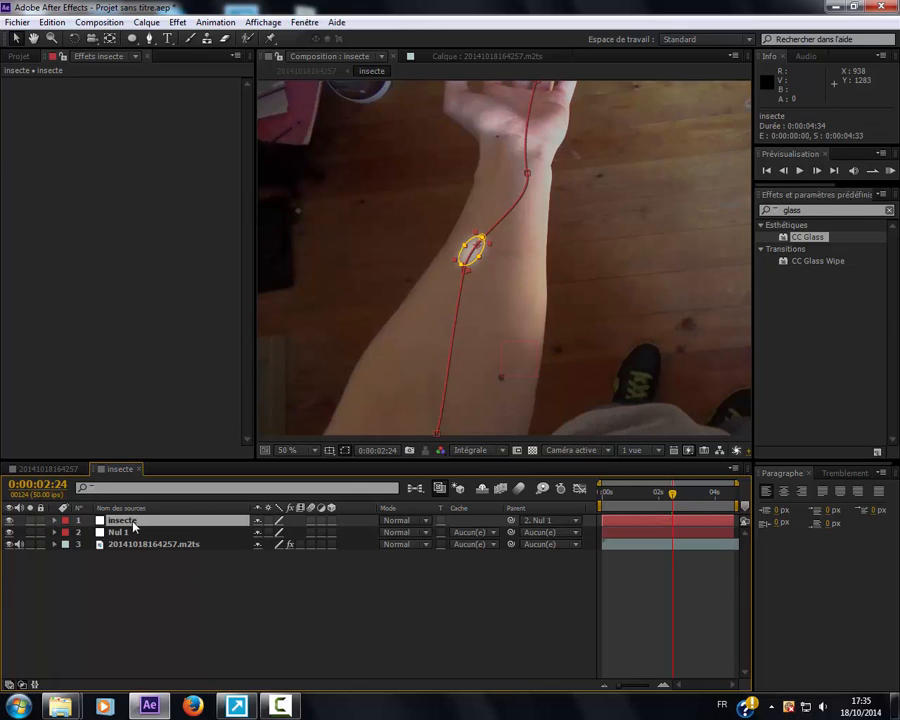
{"action": "key", "text": "ctrl+d"}
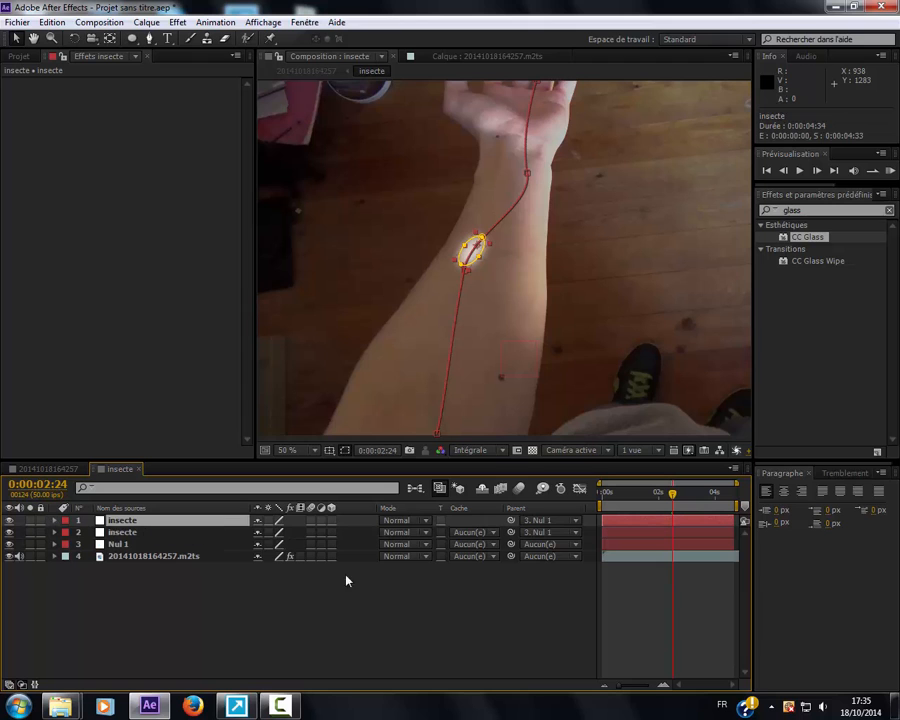
At 0:00:00:09, move the duplicate insect to the outer side of the forearm's lower end, at Position -112.4, -354.6.
{"action": "left_click_drag", "start_coordinate": [654, 492], "coordinate": [607, 494]}
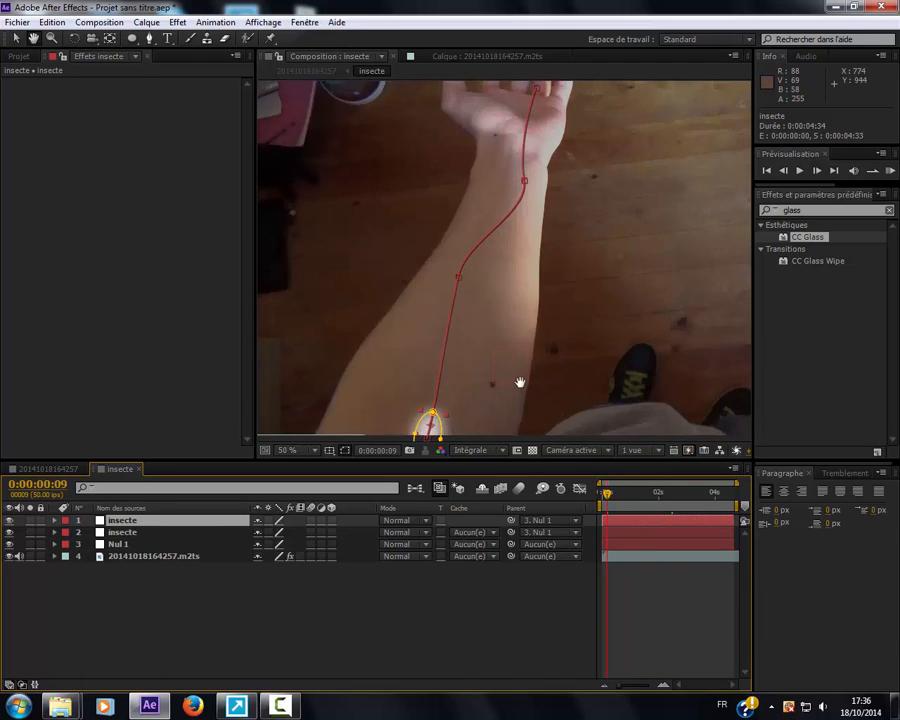
{"action": "left_click_drag", "start_coordinate": [518, 382], "coordinate": [536, 330]}
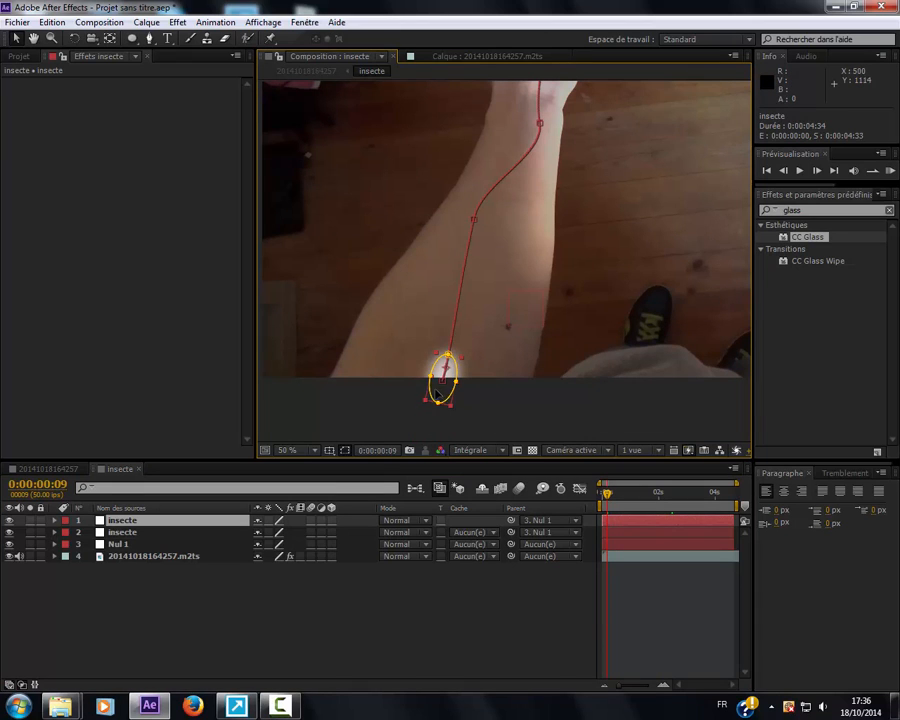
{"action": "left_click_drag", "start_coordinate": [438, 394], "coordinate": [376, 390]}
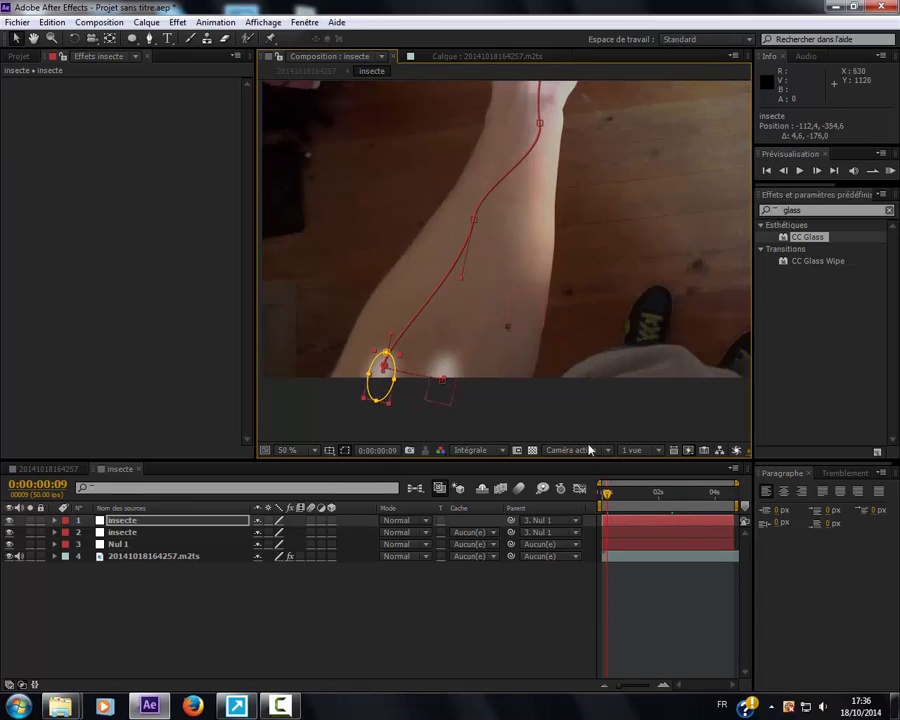
Offset the duplicate insect layer to start at 0:00:01:20 and go to its first Position keyframe.
{"action": "left_click_drag", "start_coordinate": [606, 497], "coordinate": [662, 515]}
{"action": "key", "text": "p"}
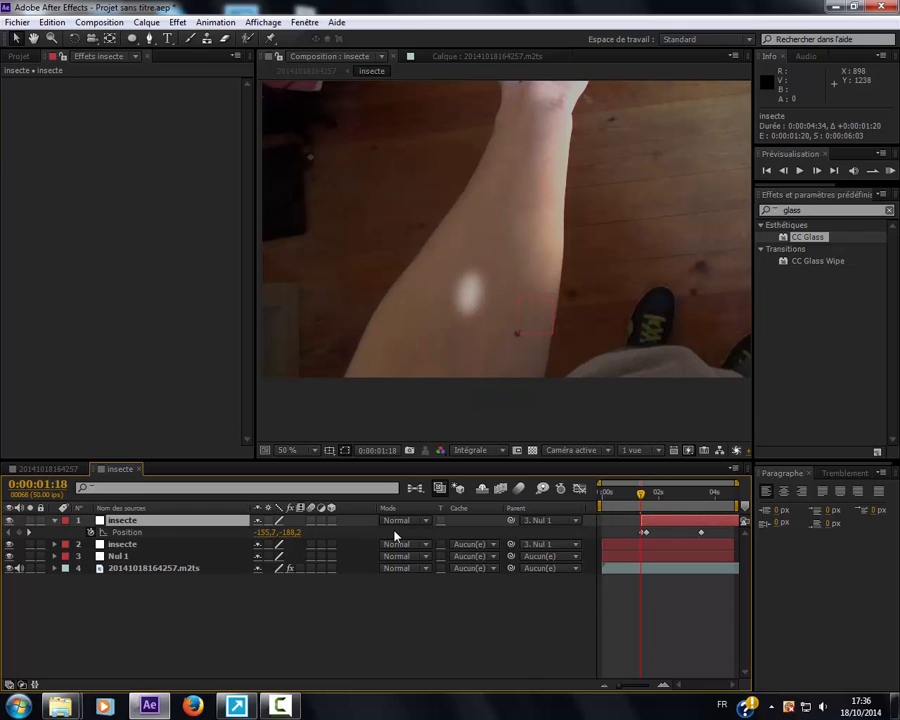
{"action": "key", "text": "p"}
{"action": "key", "text": "p"}
{"action": "left_click", "coordinate": [31, 533]}
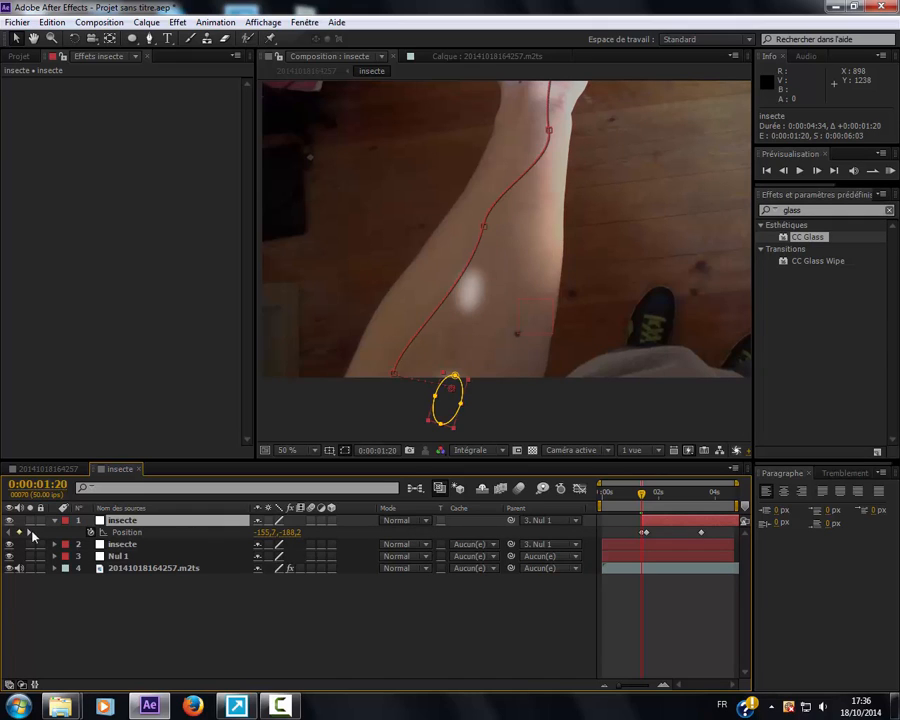
Delete the duplicate's first Position keyframe and move the following keyframe to 0:00:01:20.
{"action": "left_click", "coordinate": [643, 532]}
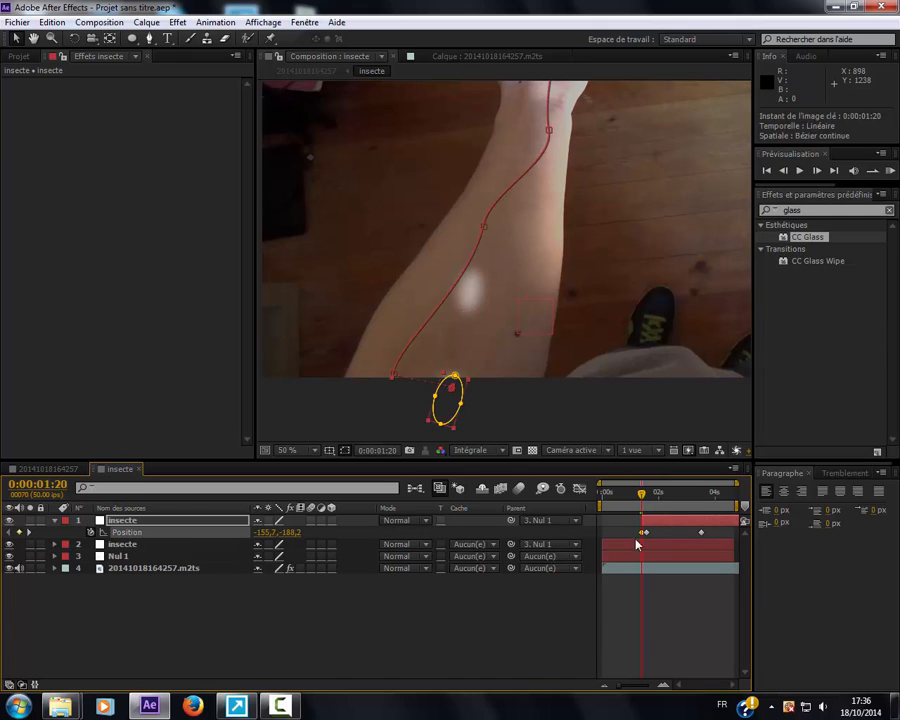
{"action": "key", "text": "Delete"}
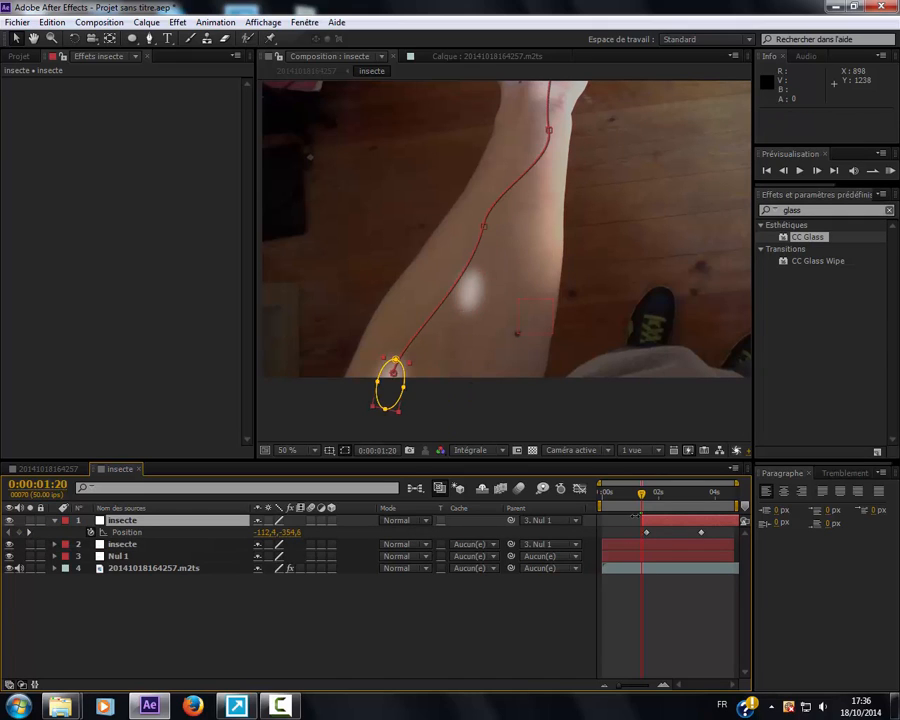
{"action": "left_click", "coordinate": [645, 533]}
{"action": "left_click_drag", "start_coordinate": [643, 537], "coordinate": [646, 538]}
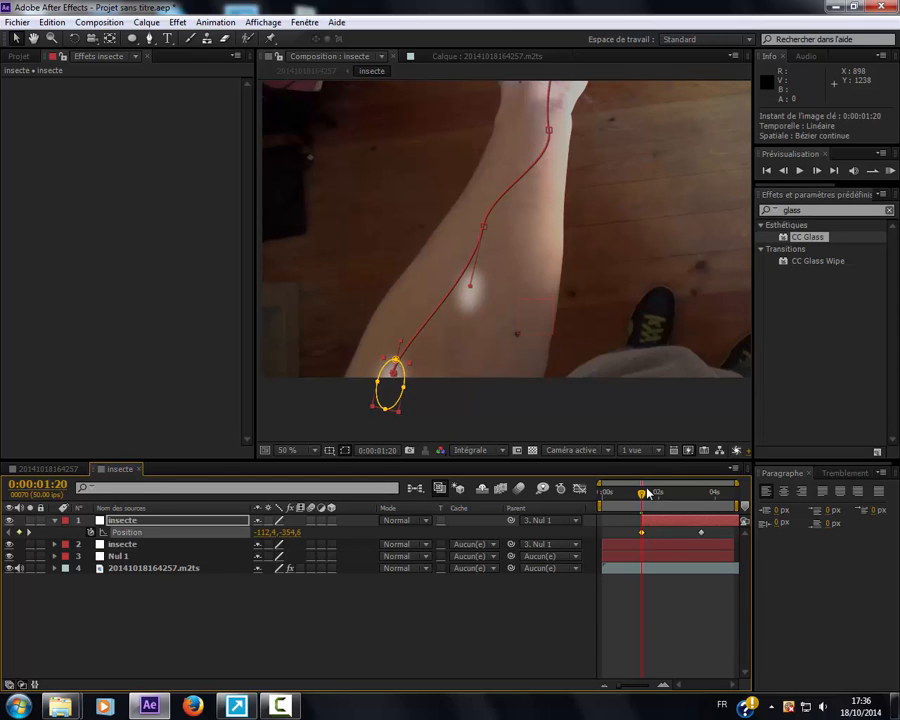
At the 0:00:03:26 keyframe, move the duplicate insect across the forearm to Position 246.1, 39.6.
{"action": "left_click_drag", "start_coordinate": [644, 495], "coordinate": [715, 494]}
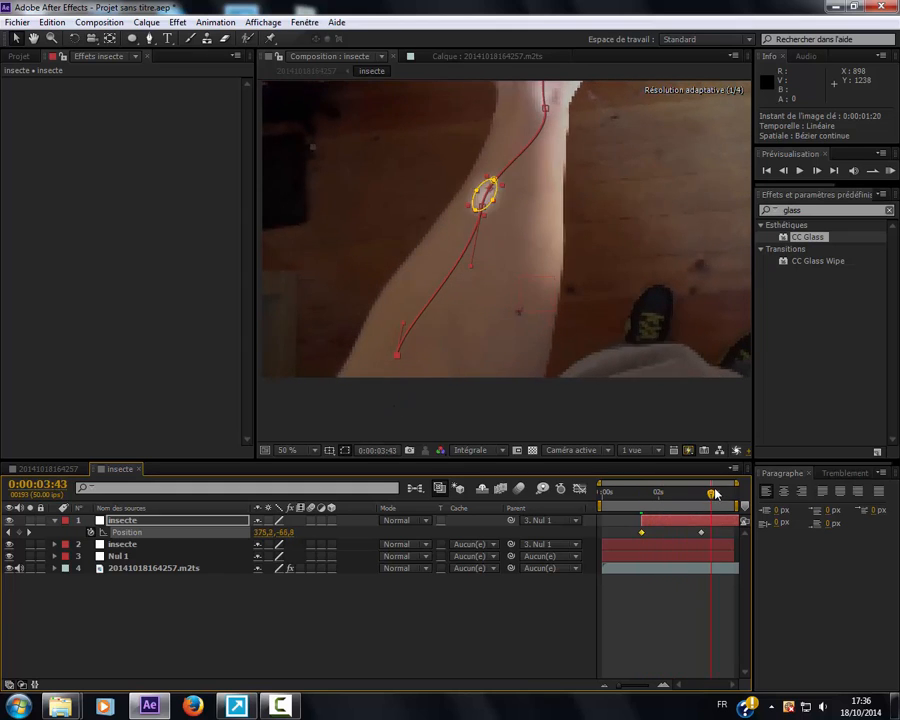
{"action": "left_click", "coordinate": [9, 532]}
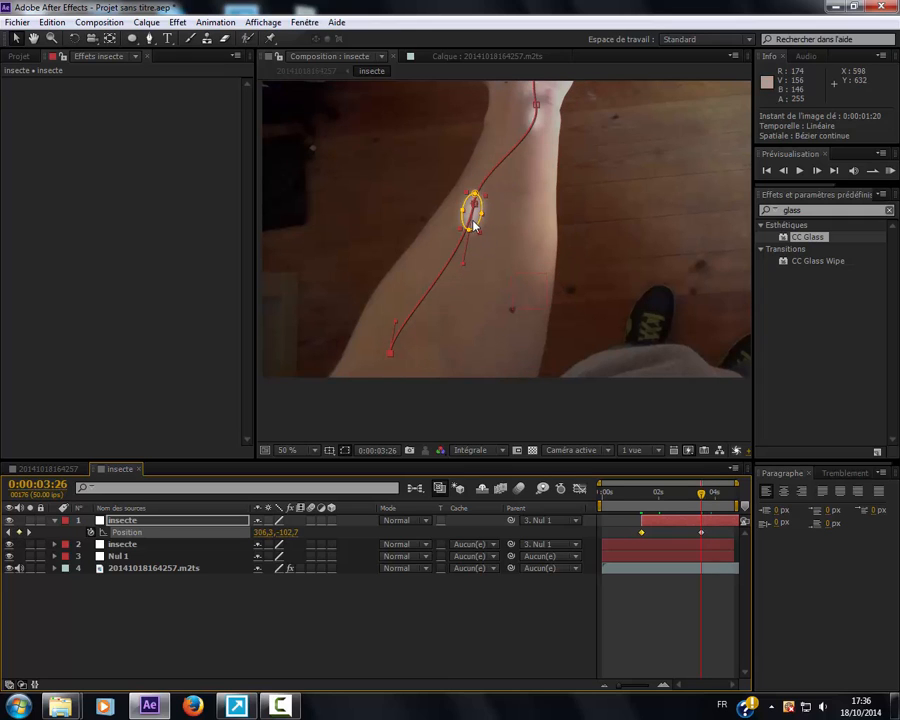
{"action": "left_click_drag", "start_coordinate": [474, 225], "coordinate": [523, 239]}
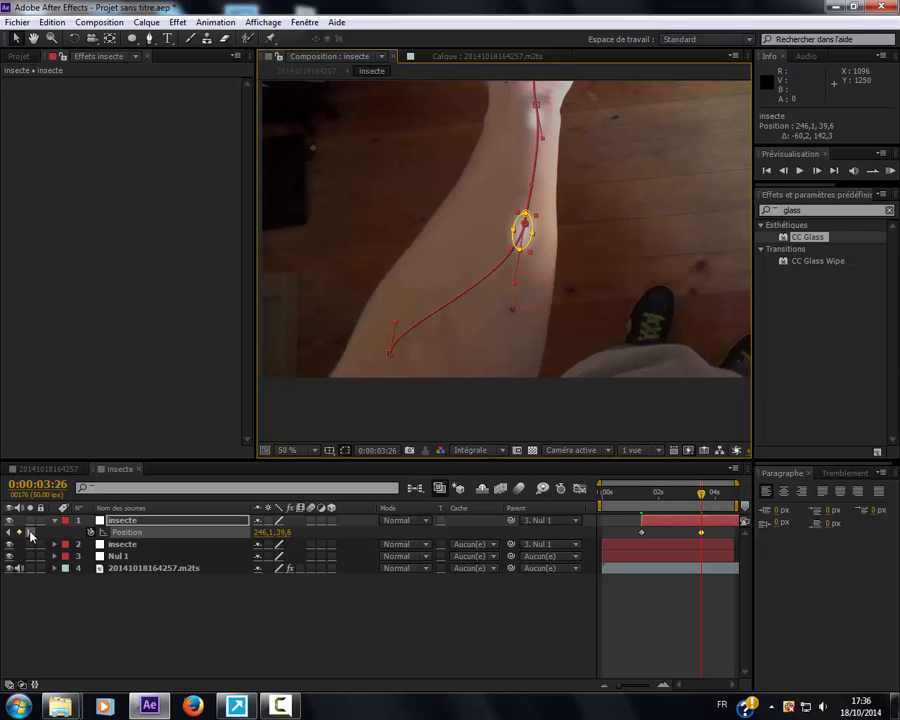
At the 0:00:05:00 keyframe, move the whole duplicate insect without reshaping its mask to Position 582.9, -4.6.
{"action": "left_click", "coordinate": [30, 534]}
{"action": "key", "text": "space"}
{"action": "left_click_drag", "start_coordinate": [496, 314], "coordinate": [464, 443]}
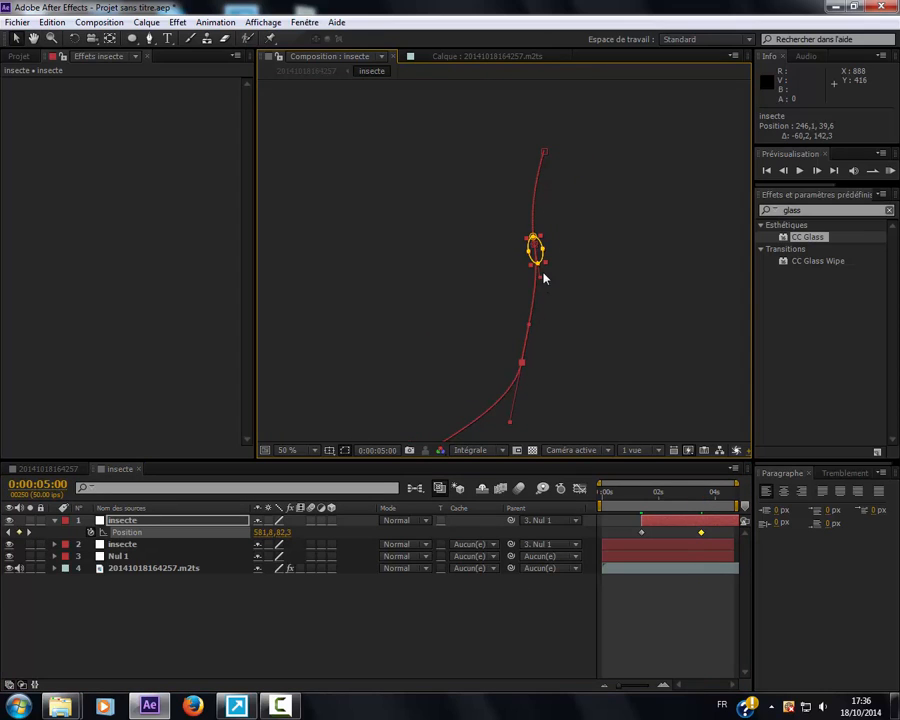
{"action": "left_click_drag", "start_coordinate": [541, 248], "coordinate": [535, 248]}
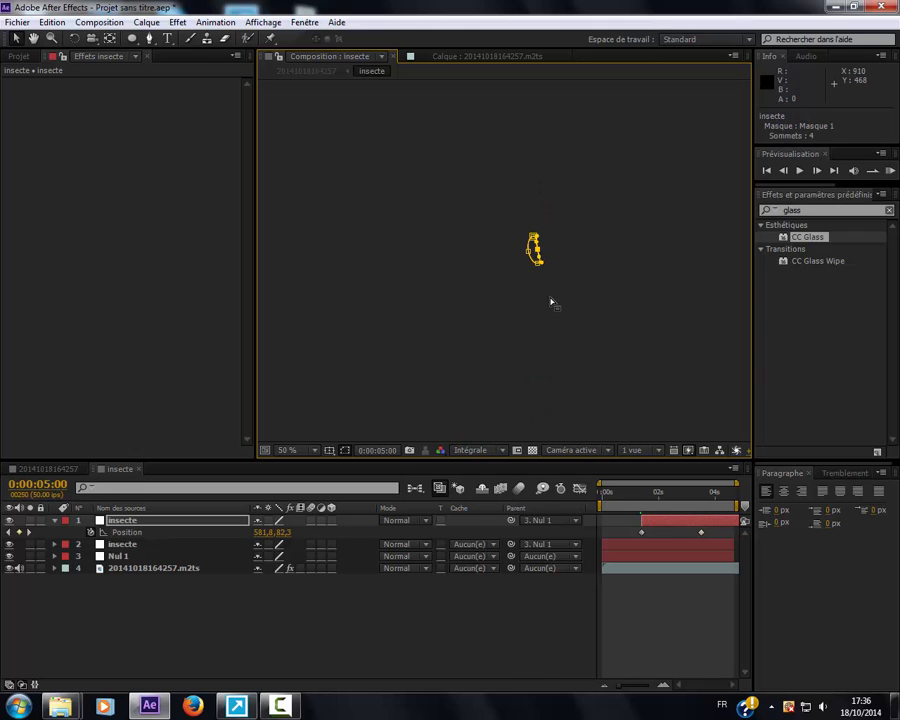
{"action": "key", "text": "ctrl+z"}
{"action": "scroll", "coordinate": [547, 304], "scroll_direction": "up", "scroll_amount": 3}
{"action": "key", "text": "space"}
{"action": "left_click_drag", "start_coordinate": [571, 293], "coordinate": [334, 345]}
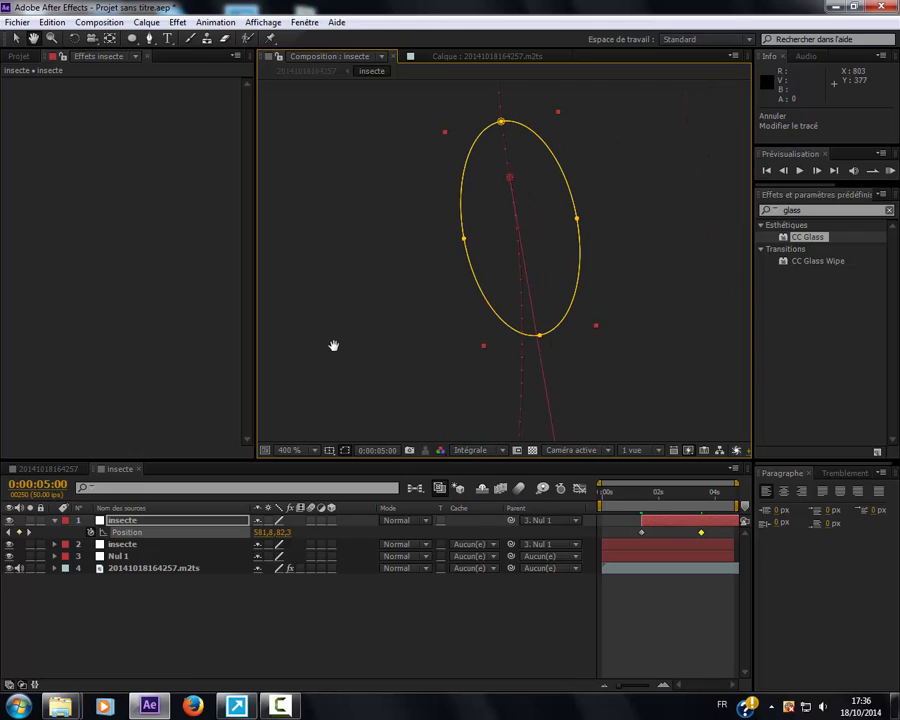
{"action": "scroll", "coordinate": [466, 317], "scroll_direction": "down", "scroll_amount": 1}
{"action": "left_click_drag", "start_coordinate": [526, 266], "coordinate": [406, 265]}
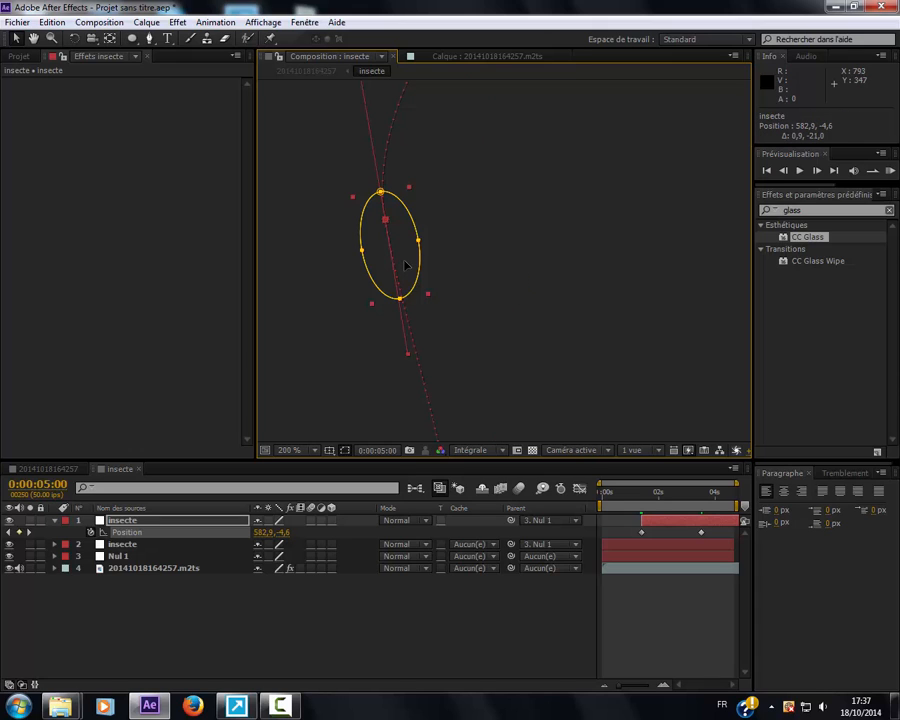
Check the duplicate insect and its motion path over the forearm at 0:00:04:33, and select its layer.
{"action": "scroll", "coordinate": [604, 386], "scroll_direction": "down", "scroll_amount": 2}
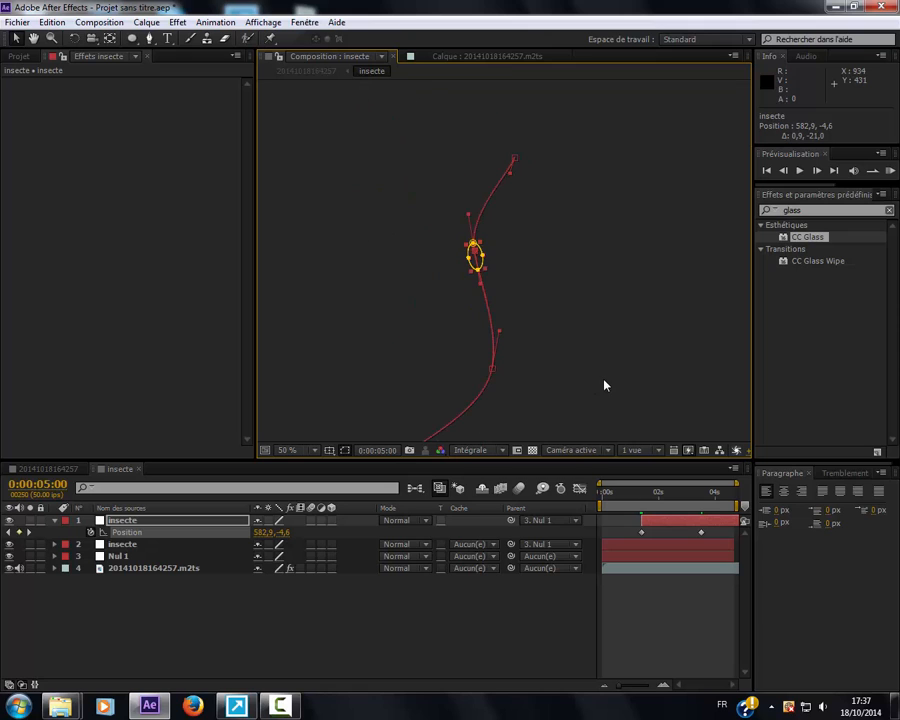
{"action": "left_click_drag", "start_coordinate": [722, 506], "coordinate": [738, 507]}
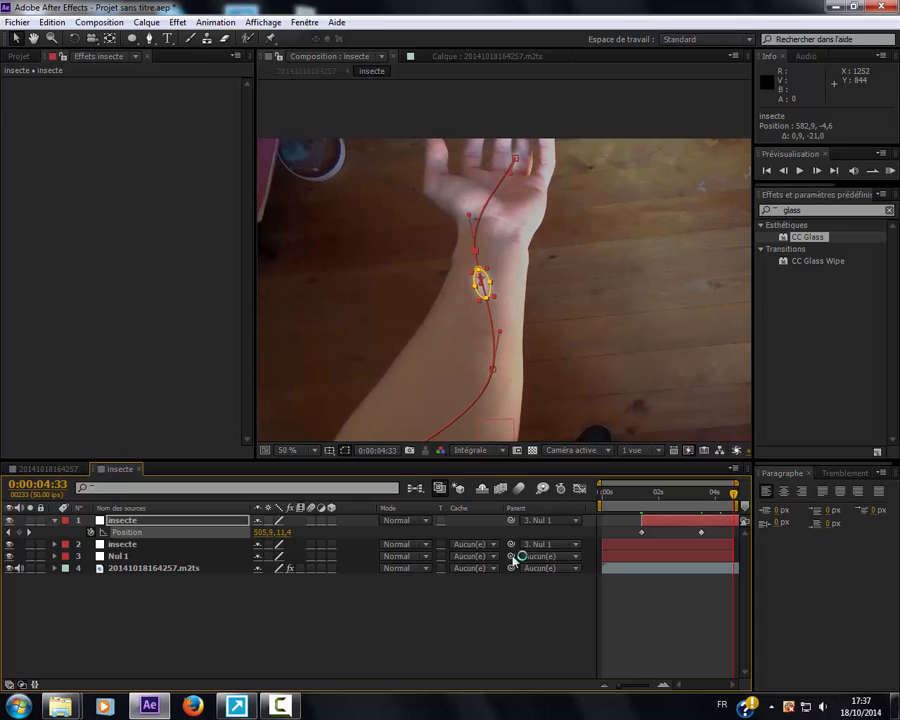
{"action": "left_click", "coordinate": [228, 610]}
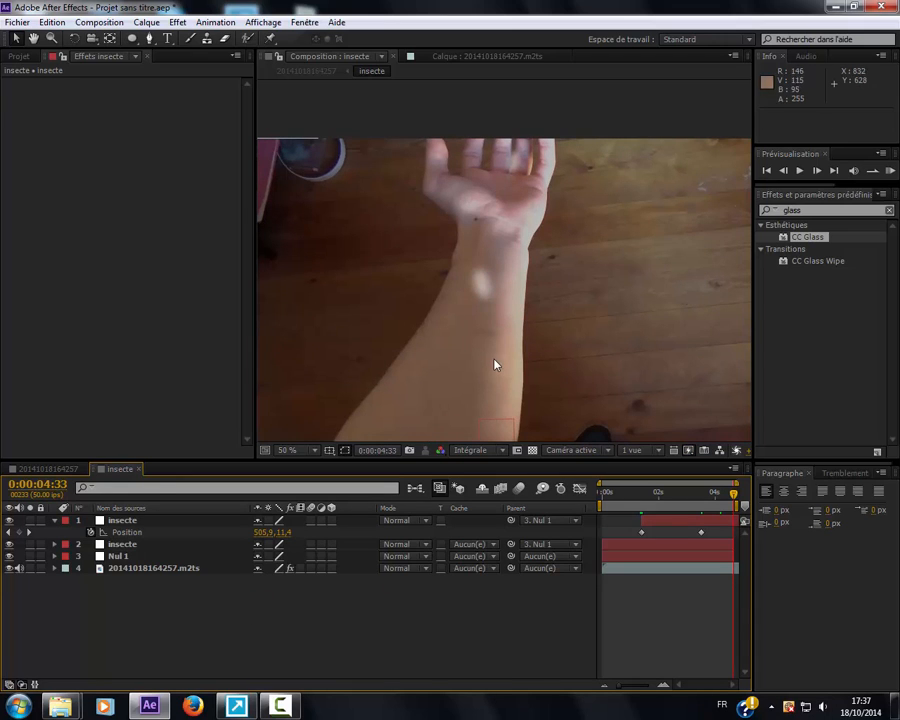
{"action": "left_click", "coordinate": [183, 522]}
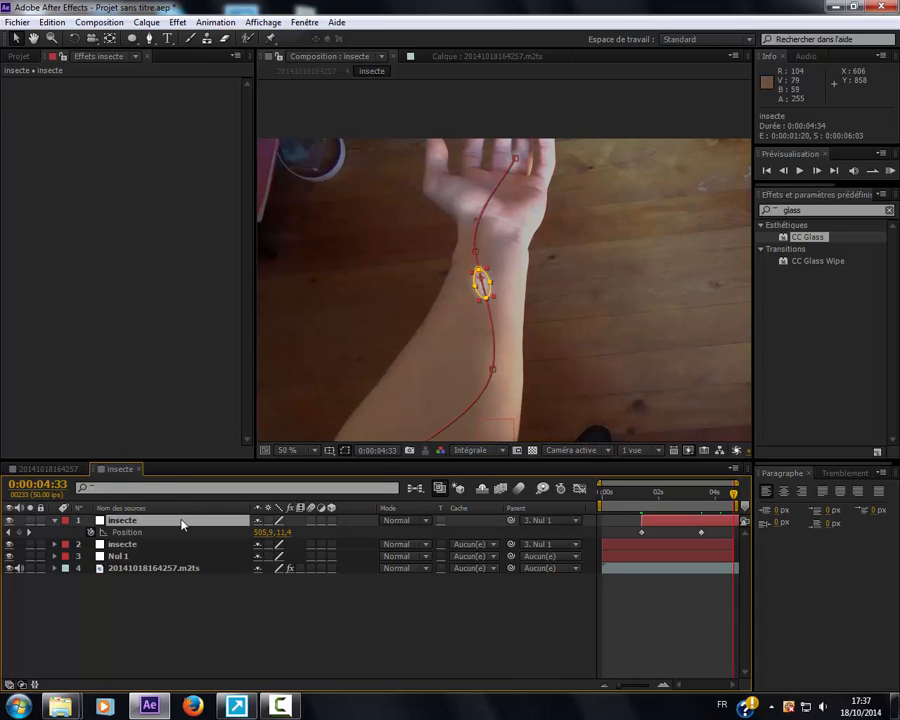
Set the scale of the upper insecte layer to 58% at 0:00:04:33.
{"action": "key", "text": "s"}
{"action": "left_click", "coordinate": [296, 533]}
{"action": "type", "text": "2"}
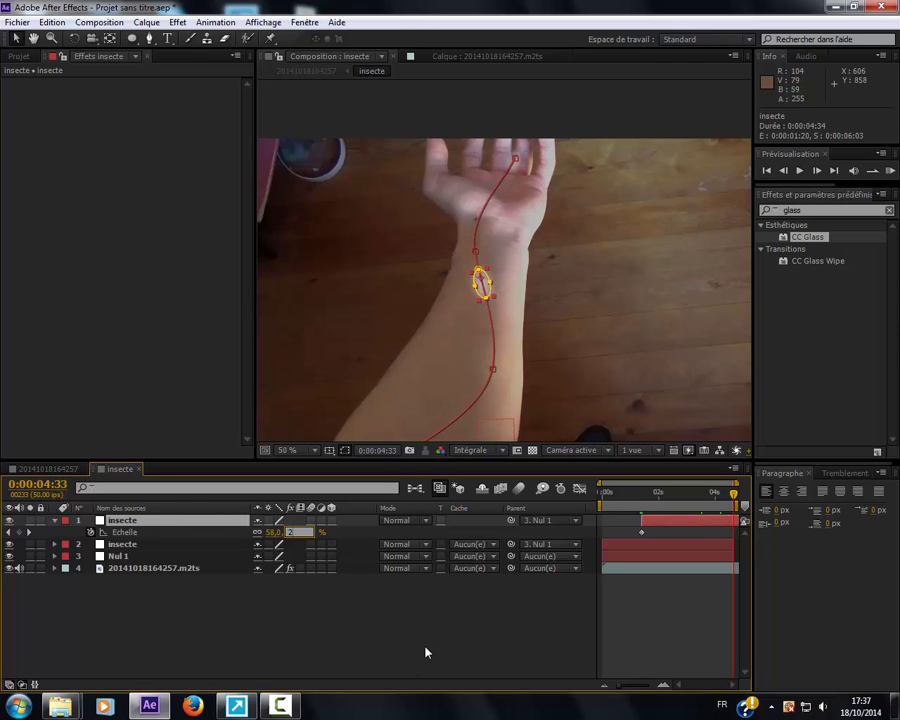
{"action": "type", "text": "0"}
{"action": "key", "text": "Return"}
{"action": "key", "text": "period"}
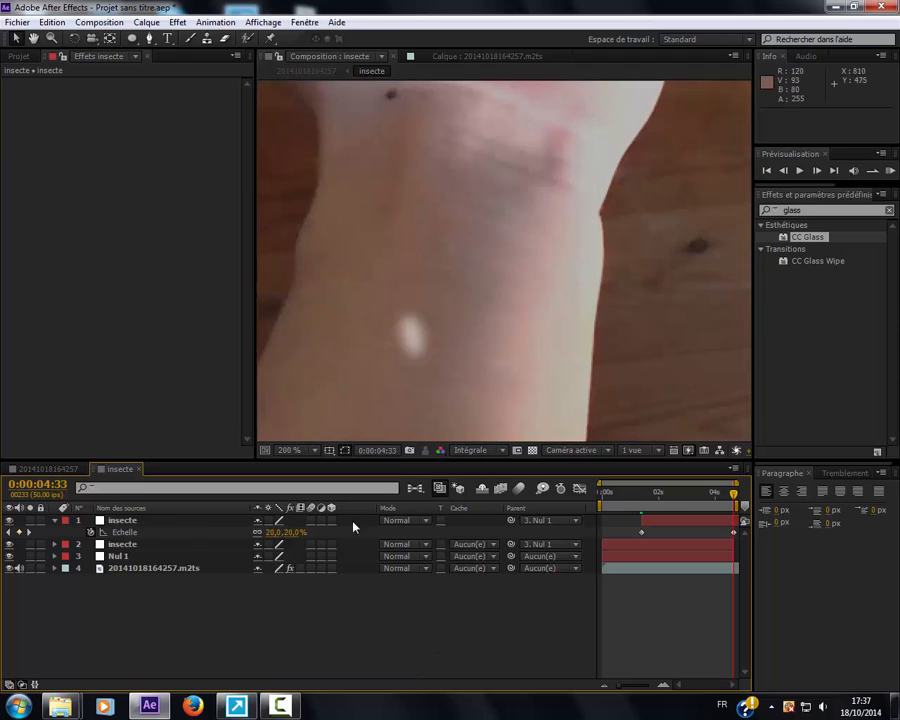
{"action": "type", "text": "58"}
{"action": "key", "text": "Return"}
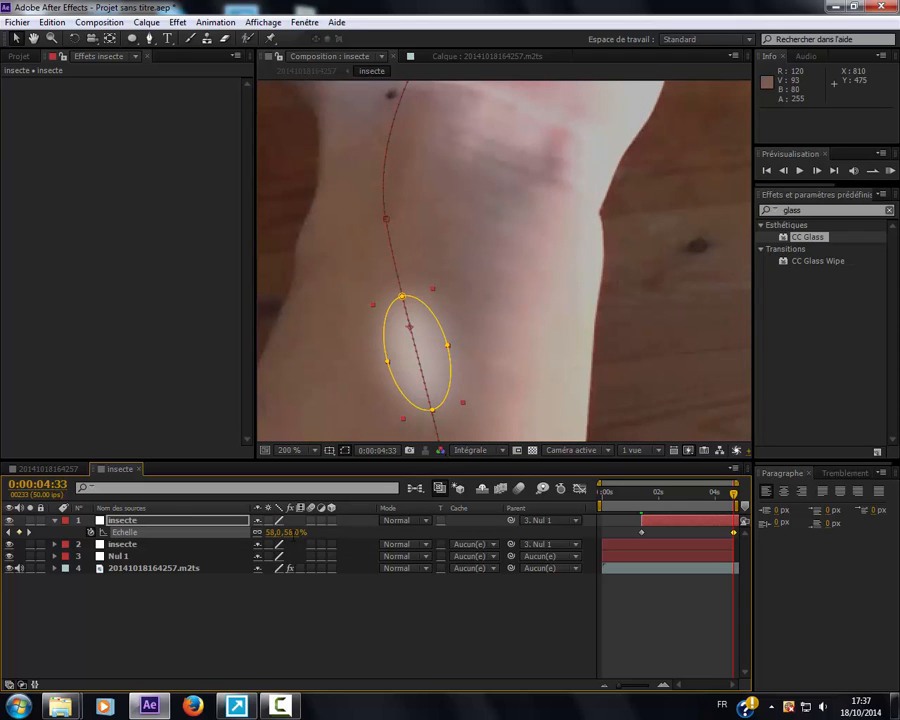
{"action": "left_click", "coordinate": [432, 409]}
{"action": "left_click_drag", "start_coordinate": [431, 432], "coordinate": [458, 420]}
{"action": "left_click", "coordinate": [12, 569]}
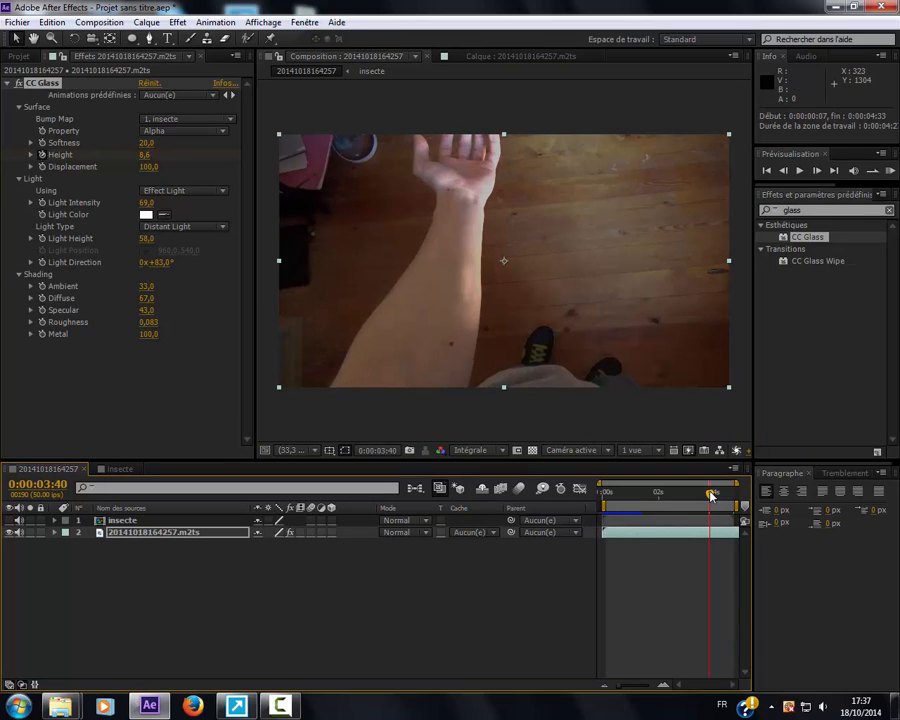
{"action": "left_click_drag", "start_coordinate": [711, 494], "coordinate": [679, 494]}
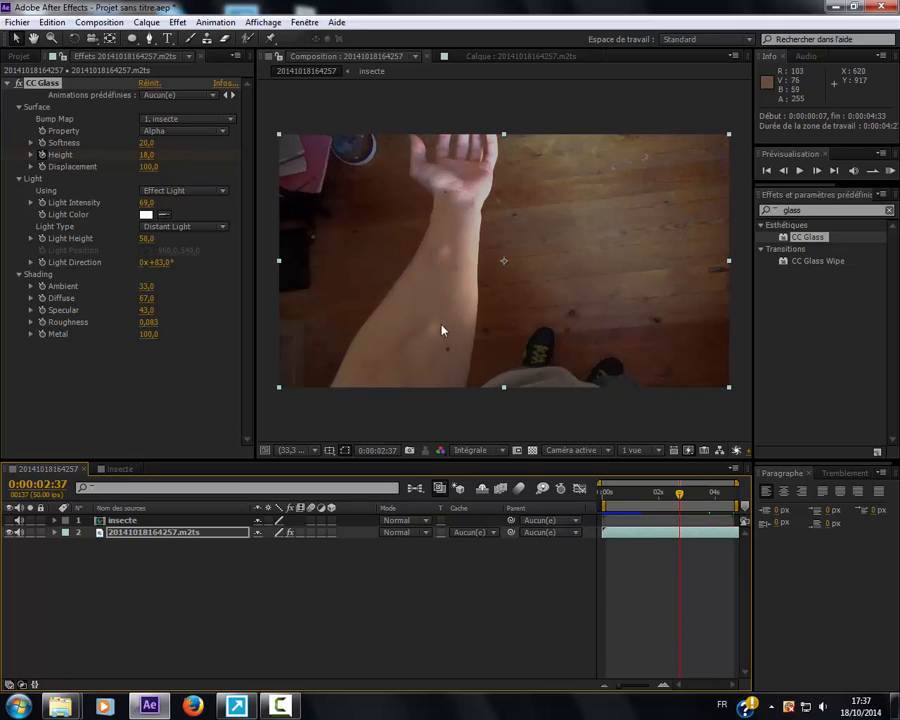
{"action": "left_click", "coordinate": [119, 469]}
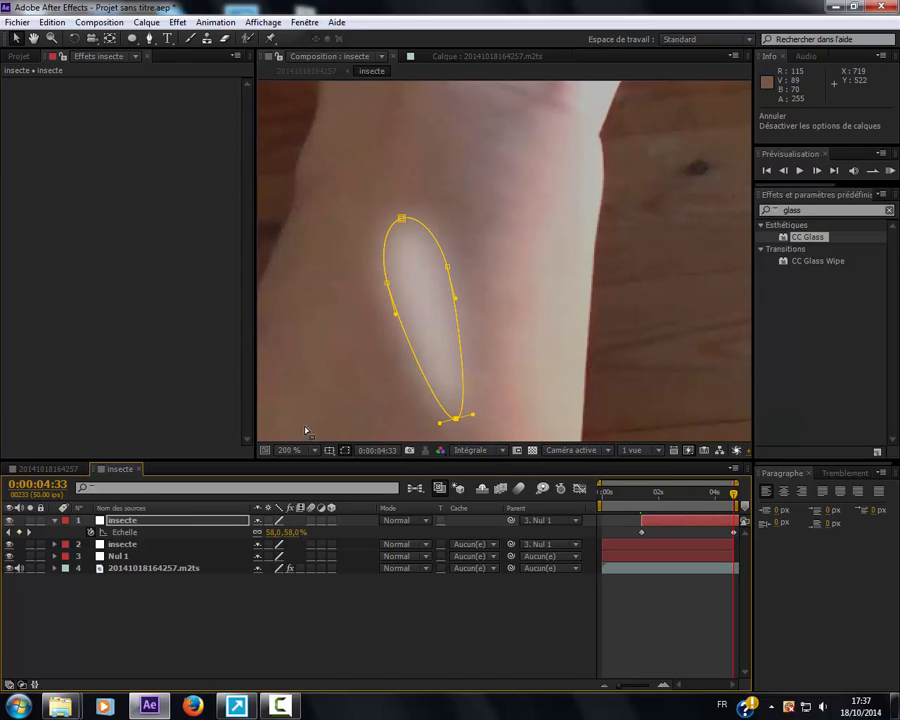
{"action": "key", "text": "ctrl+z"}
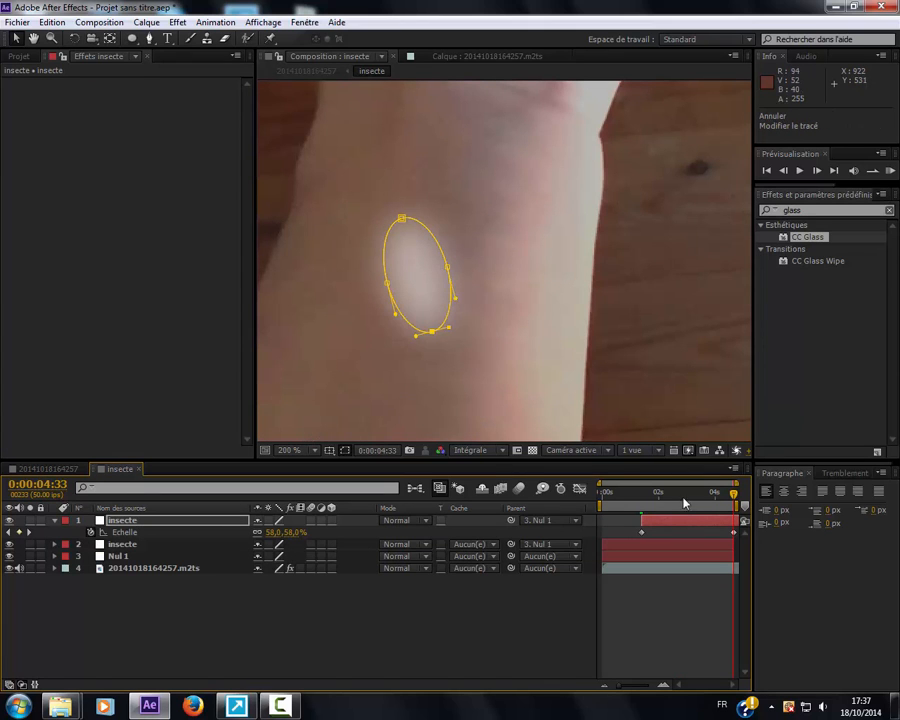
Reshape the upper insecte layer's motion path at 0:00:02:33, bending it toward the wrist's edge and starting it below the frame by the elbow.
{"action": "left_click_drag", "start_coordinate": [689, 503], "coordinate": [680, 496]}
{"action": "scroll", "coordinate": [476, 324], "scroll_direction": "down", "scroll_amount": 4}
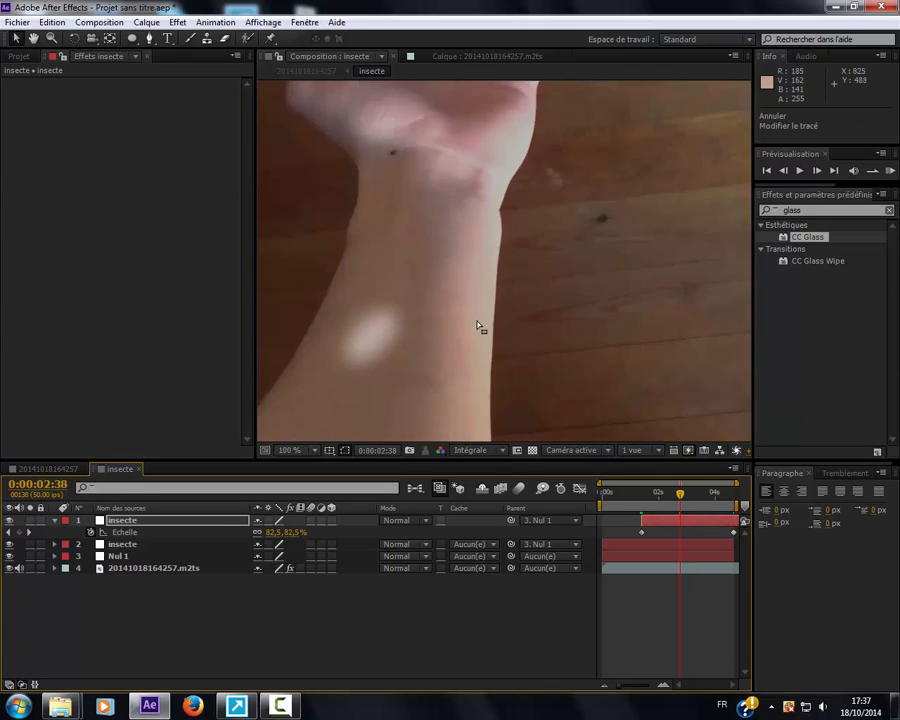
{"action": "mouse_move", "coordinate": [682, 500]}
{"action": "left_mouse_down"}
{"action": "mouse_move", "coordinate": [700, 500]}
{"action": "mouse_move", "coordinate": [677, 500]}
{"action": "left_mouse_up"}
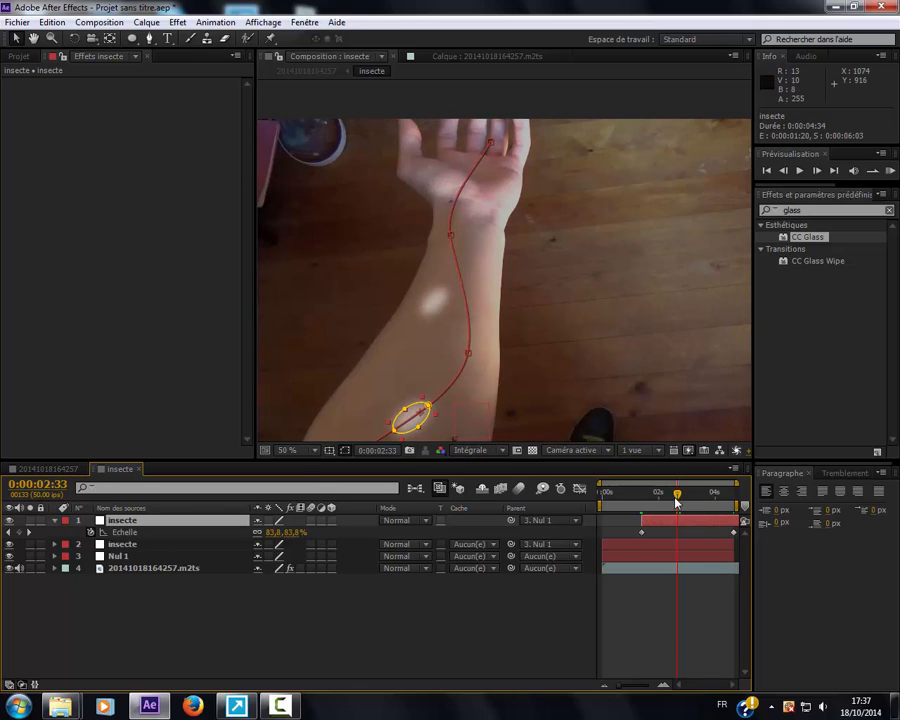
{"action": "left_click_drag", "start_coordinate": [468, 354], "coordinate": [491, 294]}
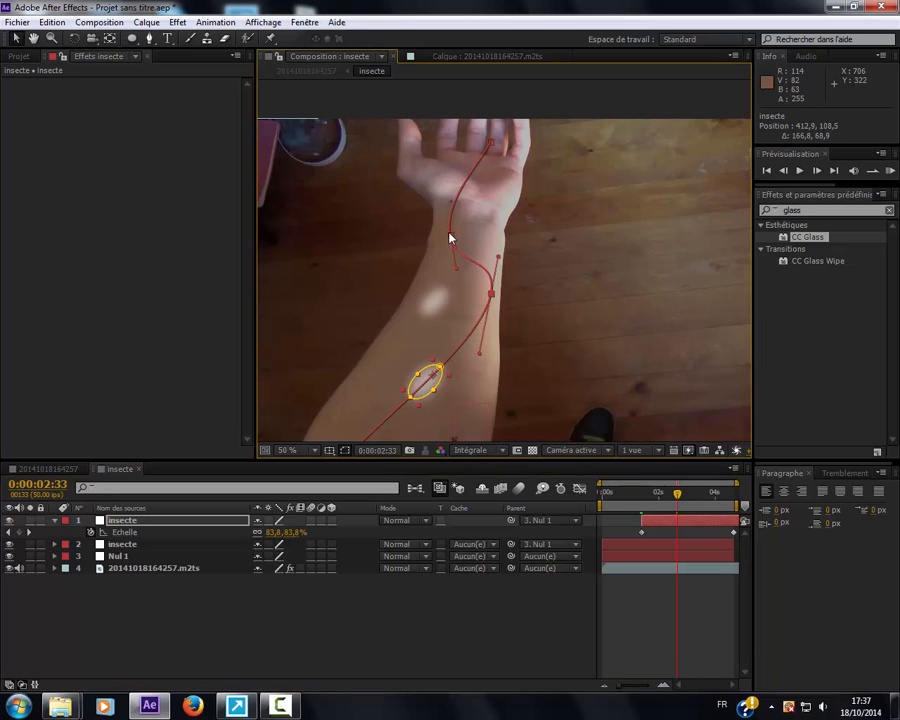
{"action": "left_click_drag", "start_coordinate": [450, 238], "coordinate": [443, 240]}
{"action": "left_click_drag", "start_coordinate": [500, 355], "coordinate": [570, 208]}
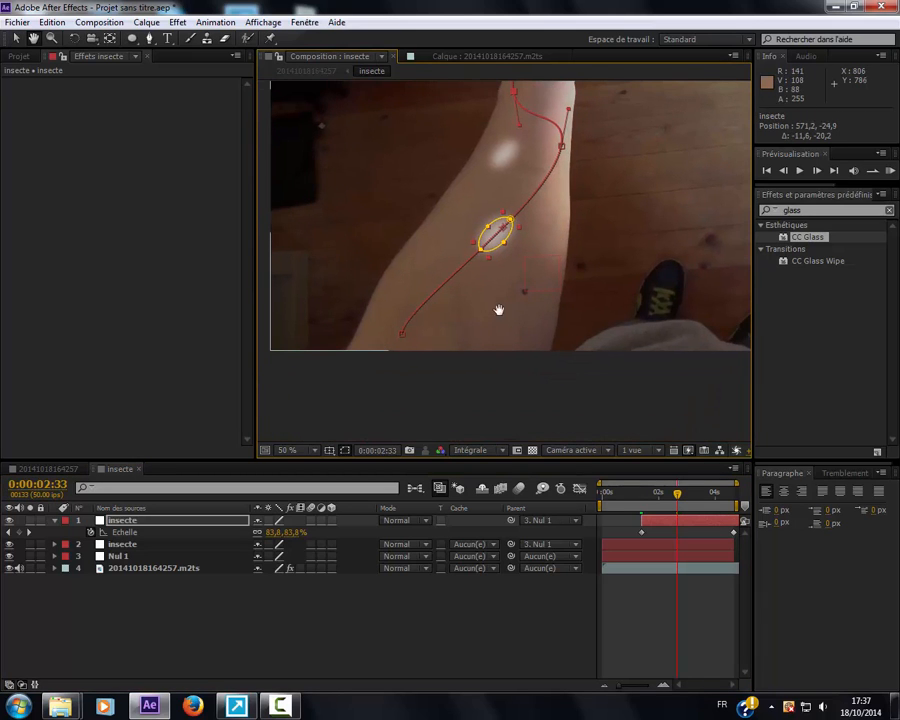
{"action": "left_click_drag", "start_coordinate": [404, 338], "coordinate": [352, 382]}
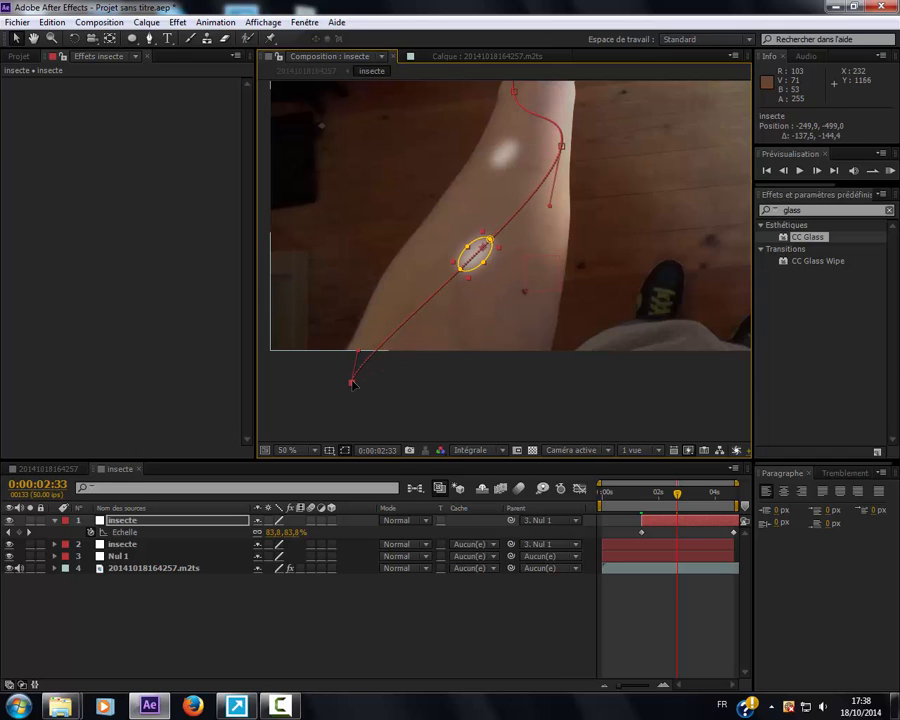
Shift the upper insecte layer's second position keyframe to 0:00:03:10 and hide the 20141018164257.m2ts footage in the insecte composition.
{"action": "left_click_drag", "start_coordinate": [675, 497], "coordinate": [698, 497]}
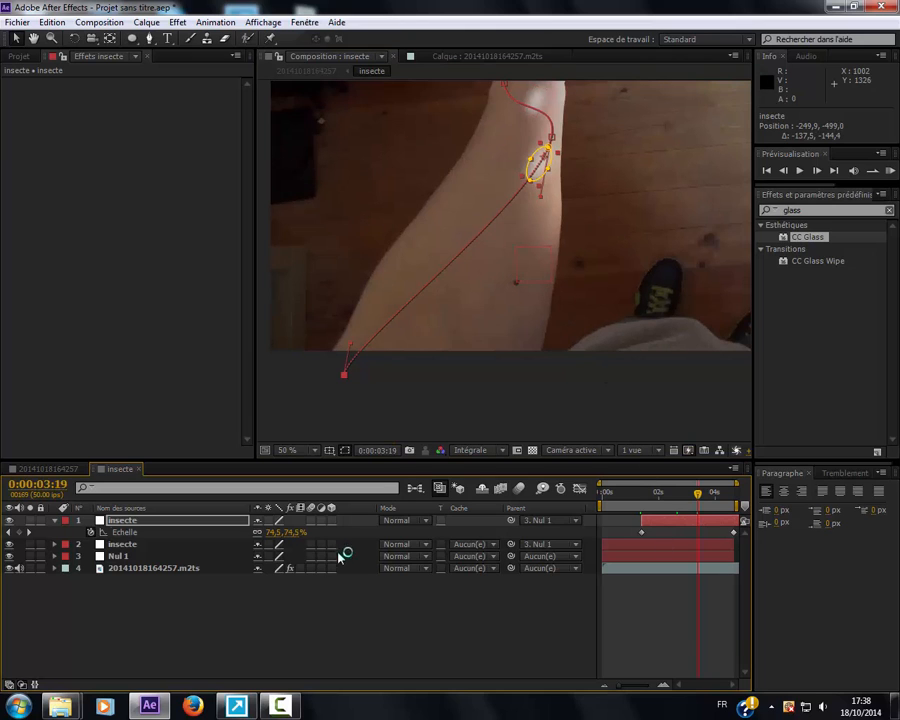
{"action": "key", "text": "p"}
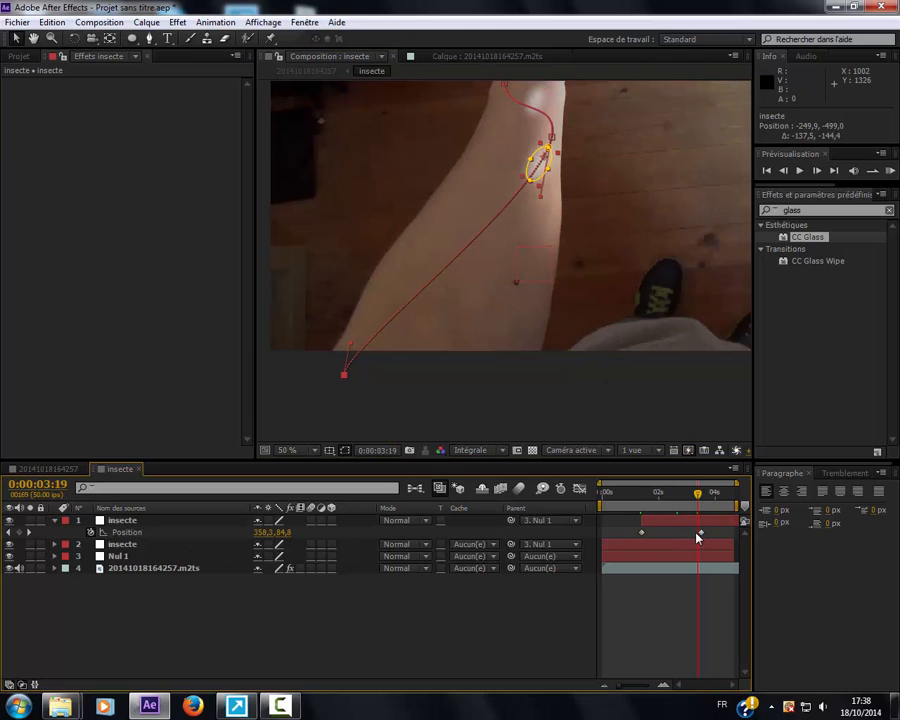
{"action": "left_click_drag", "start_coordinate": [701, 535], "coordinate": [696, 539]}
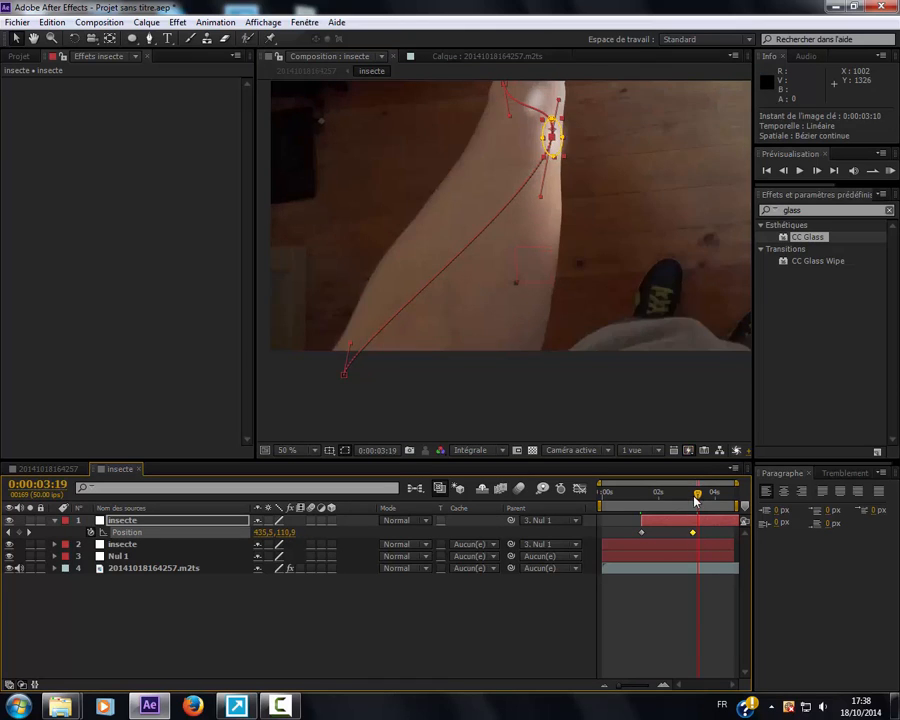
{"action": "left_click_drag", "start_coordinate": [697, 493], "coordinate": [736, 494]}
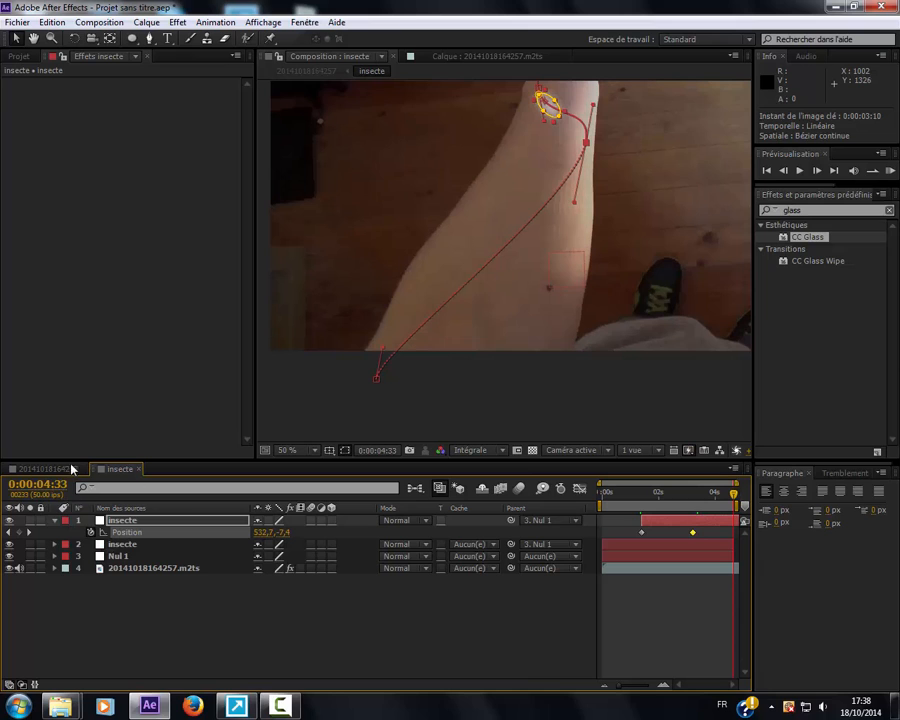
{"action": "left_click", "coordinate": [11, 568]}
{"action": "left_click", "coordinate": [44, 468]}
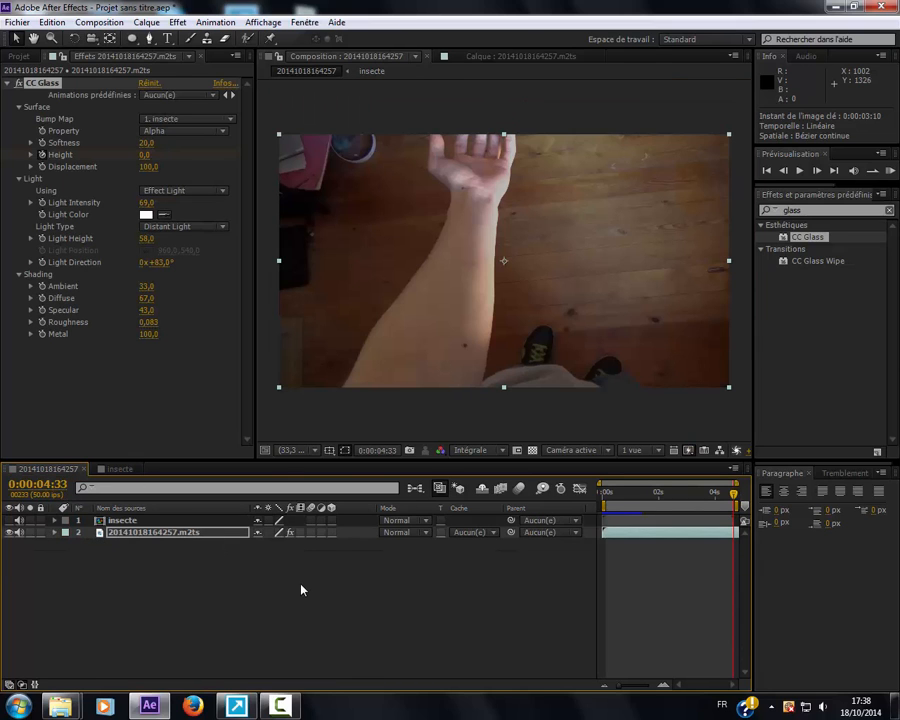
{"action": "left_click", "coordinate": [473, 447]}
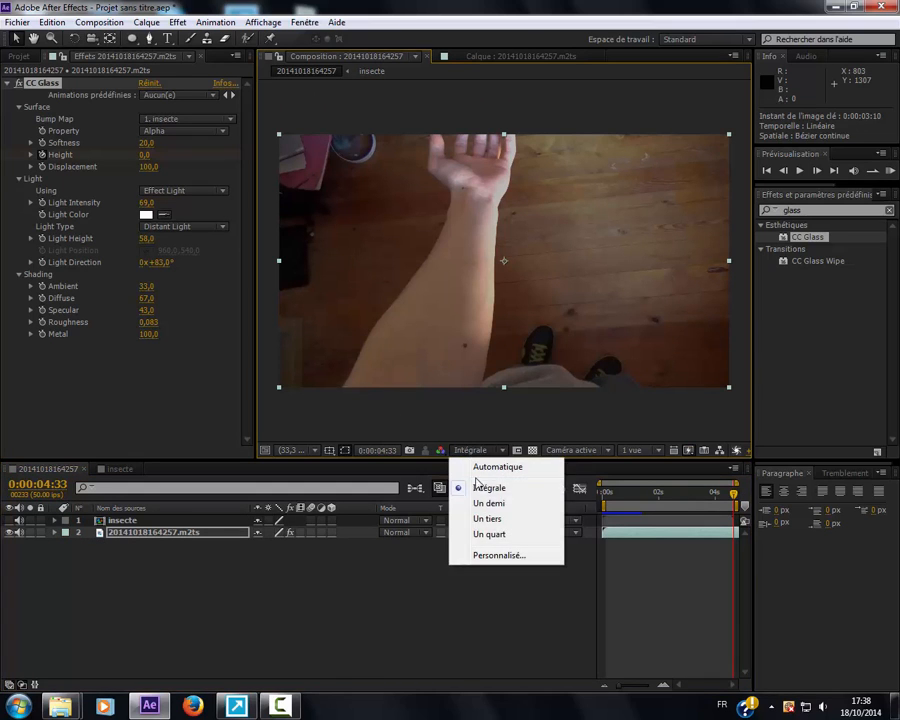
{"action": "left_click", "coordinate": [476, 503]}
{"action": "left_click", "coordinate": [492, 605]}
{"action": "left_click_drag", "start_coordinate": [688, 500], "coordinate": [669, 496]}
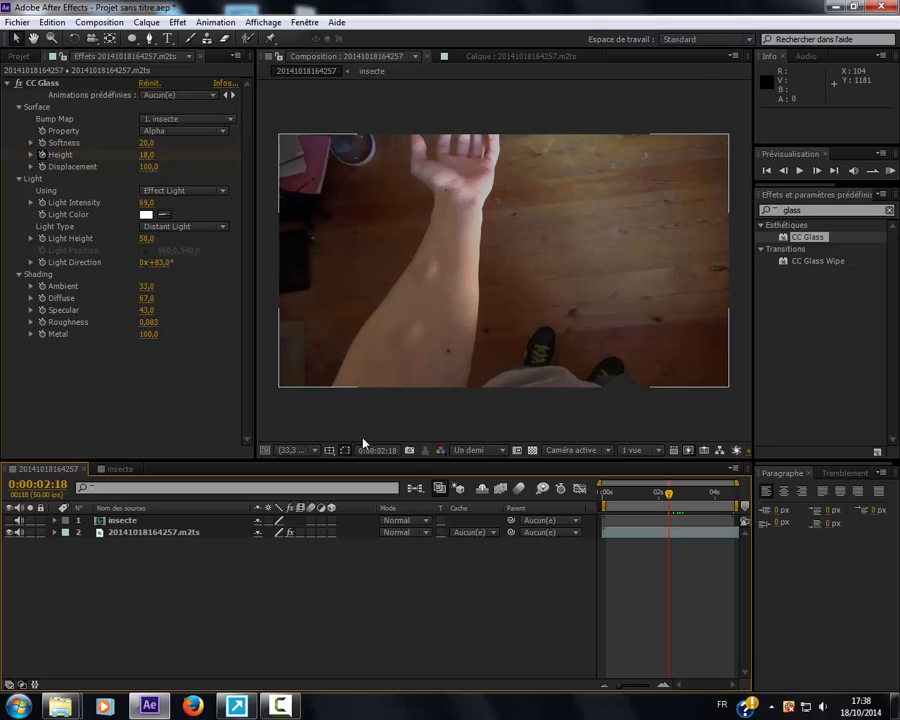
{"action": "left_click", "coordinate": [19, 57]}
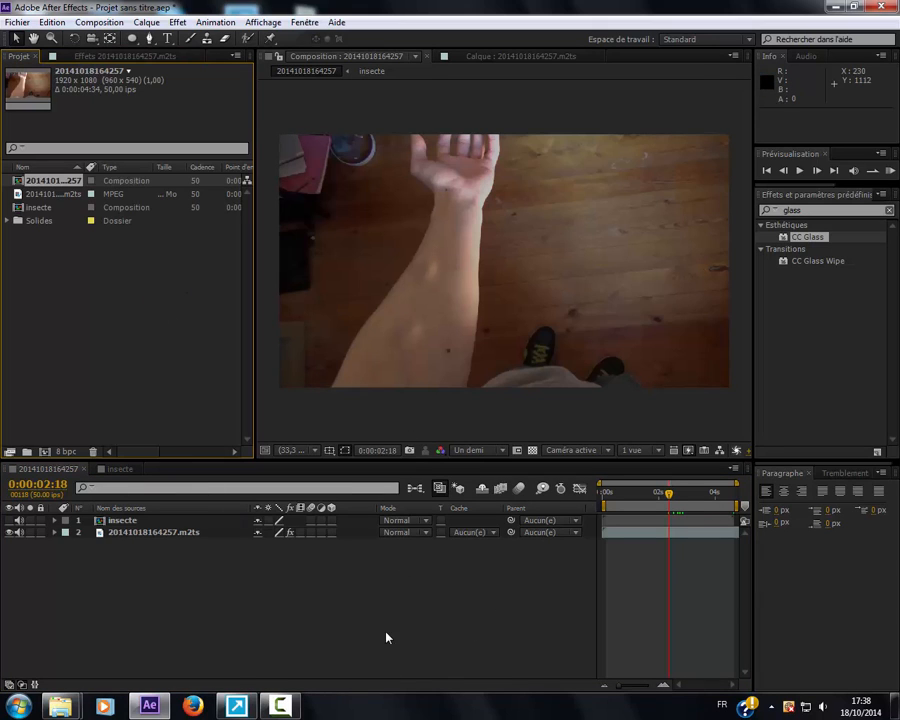
{"action": "left_click", "coordinate": [280, 706]}
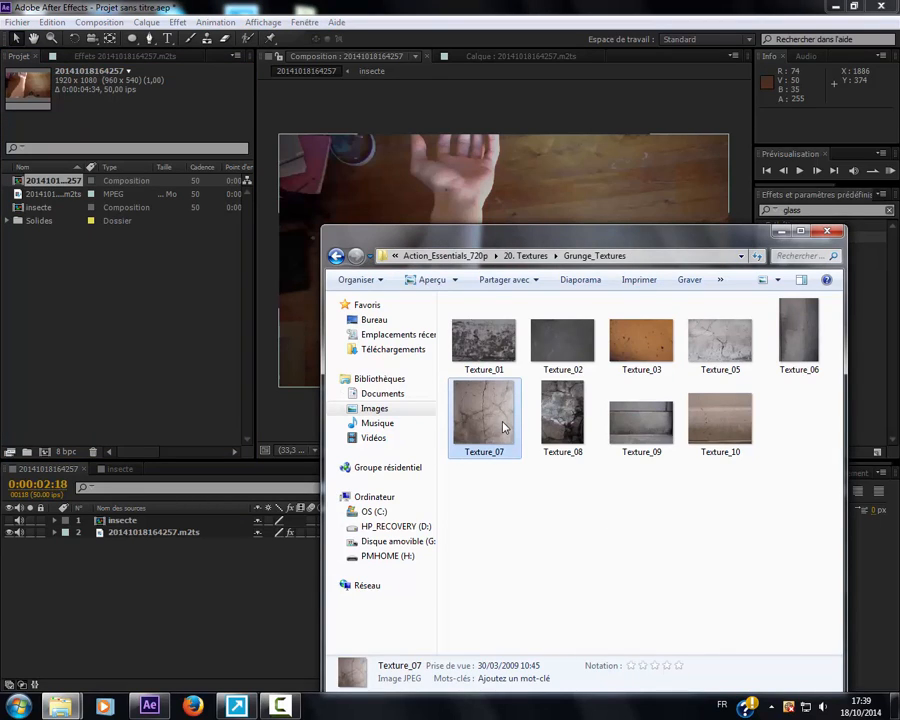
{"action": "double_click", "coordinate": [503, 427]}
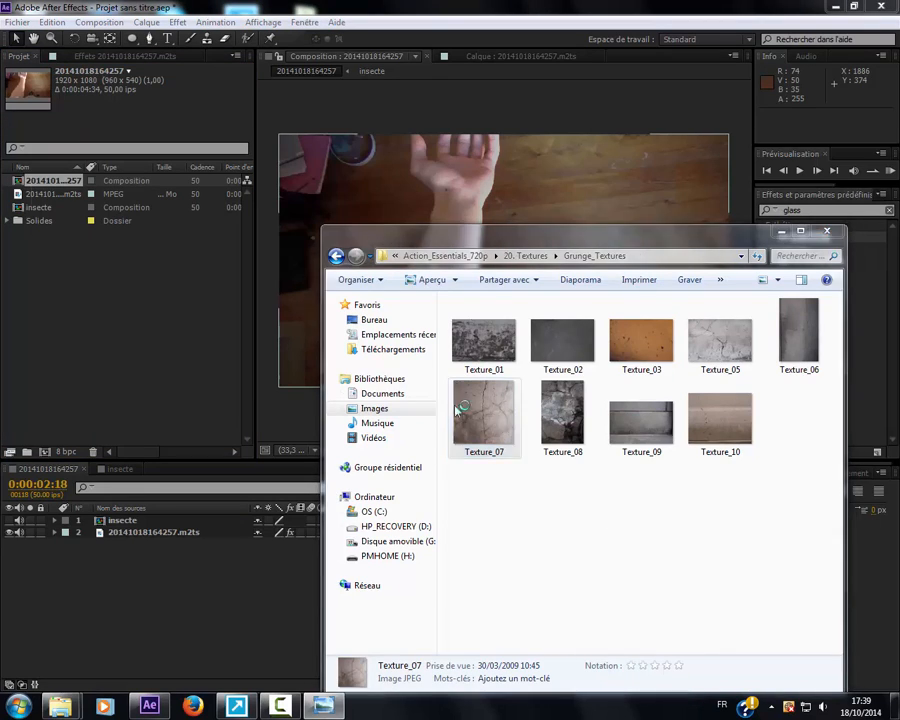
{"action": "left_click", "coordinate": [876, 9]}
{"action": "left_click_drag", "start_coordinate": [460, 457], "coordinate": [237, 402]}
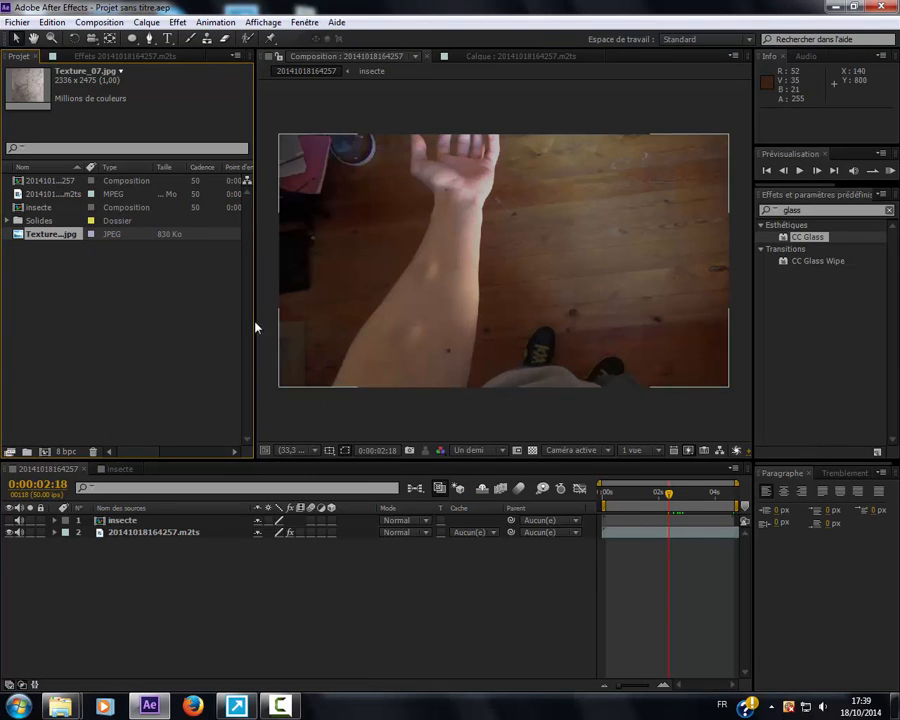
{"action": "left_click_drag", "start_coordinate": [50, 233], "coordinate": [133, 520]}
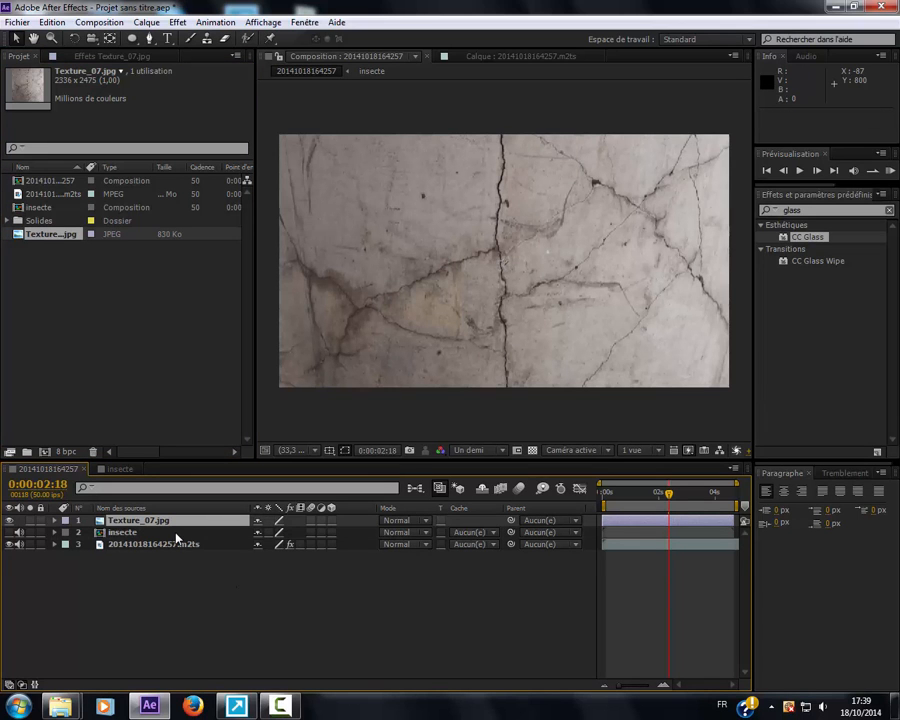
Scale the Texture_07.jpg layer down until its sides fall inside the frame and set its opacity to 50%.
{"action": "key", "text": "s"}
{"action": "left_click_drag", "start_coordinate": [303, 538], "coordinate": [268, 538]}
{"action": "key", "text": "t"}
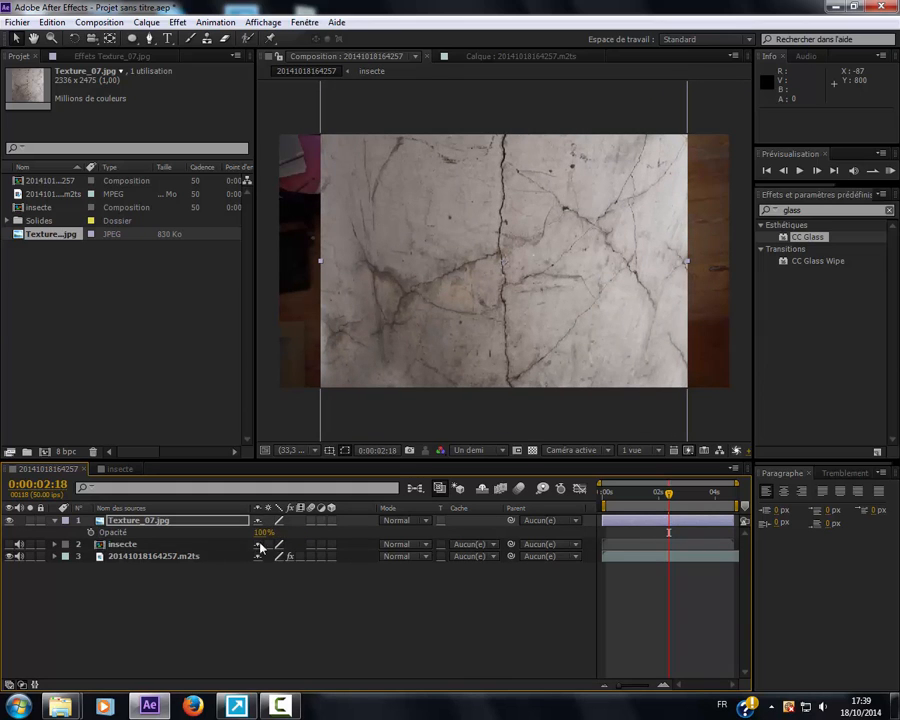
{"action": "type", "text": "50"}
{"action": "key", "text": "Return"}
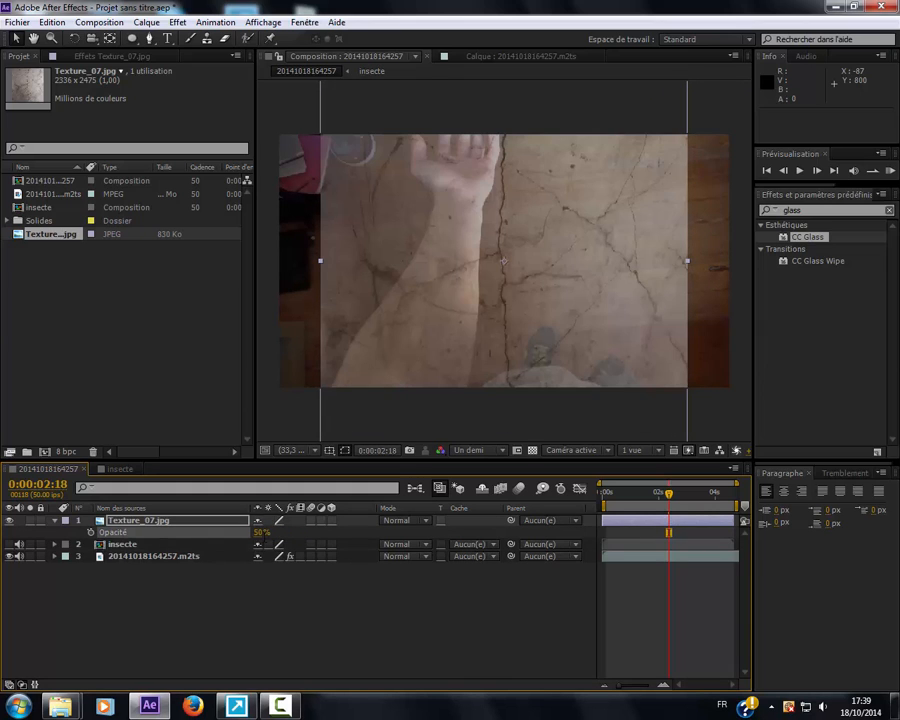
{"action": "left_click_drag", "start_coordinate": [510, 520], "coordinate": [233, 527]}
{"action": "double_click", "coordinate": [176, 549]}
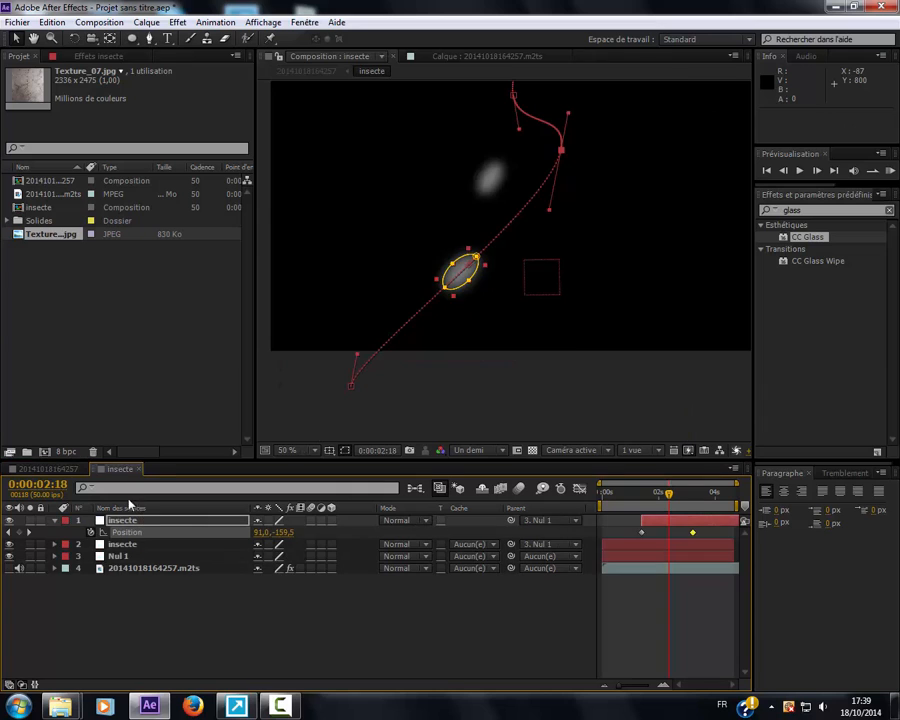
{"action": "left_click", "coordinate": [125, 557]}
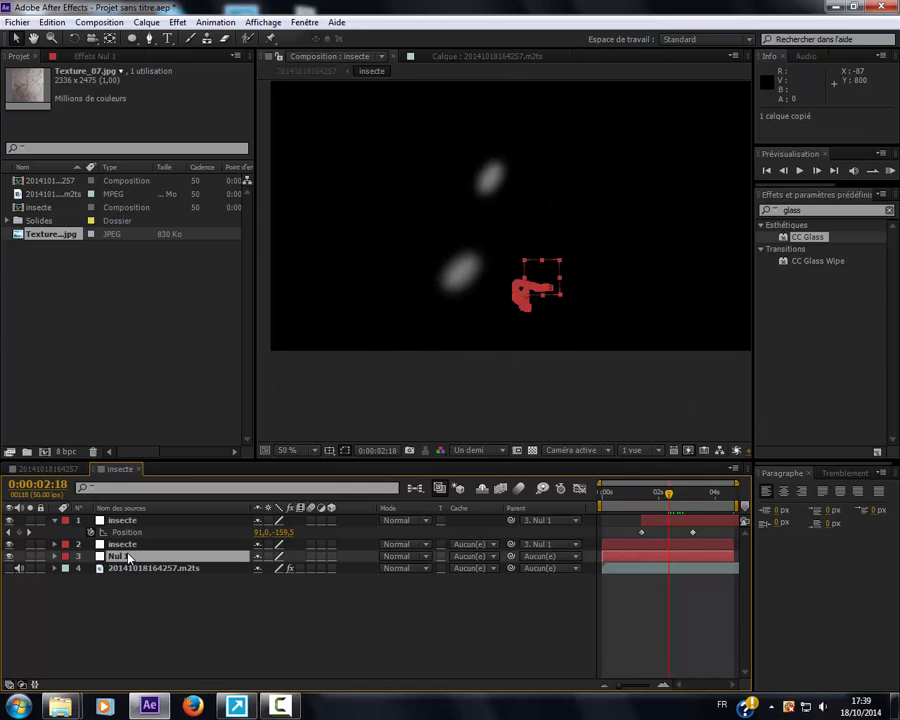
{"action": "left_click", "coordinate": [66, 469]}
{"action": "key", "text": "ctrl+v"}
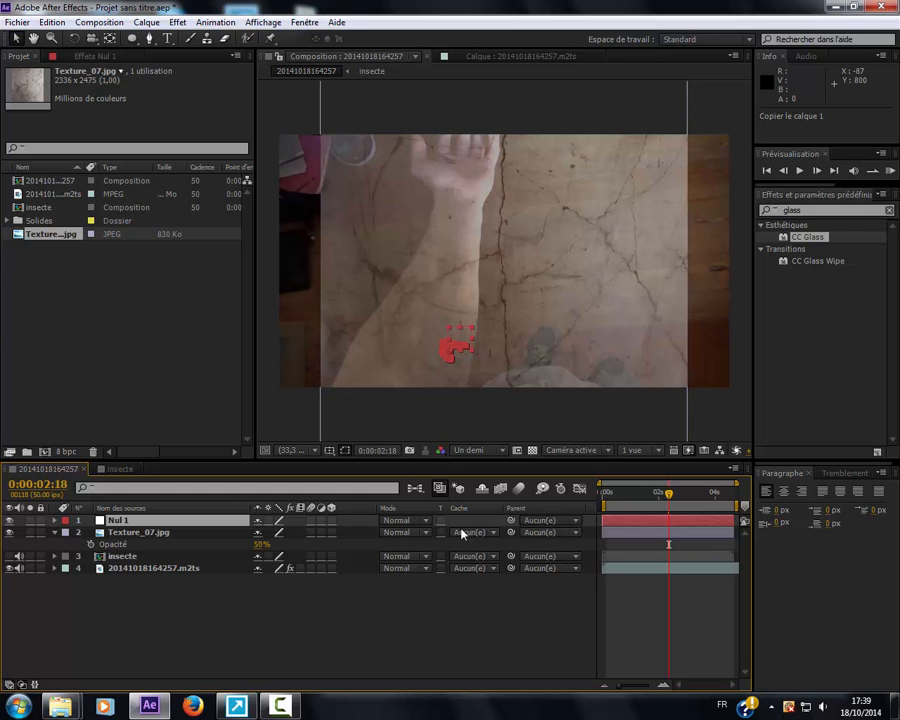
{"action": "left_click_drag", "start_coordinate": [508, 533], "coordinate": [118, 521]}
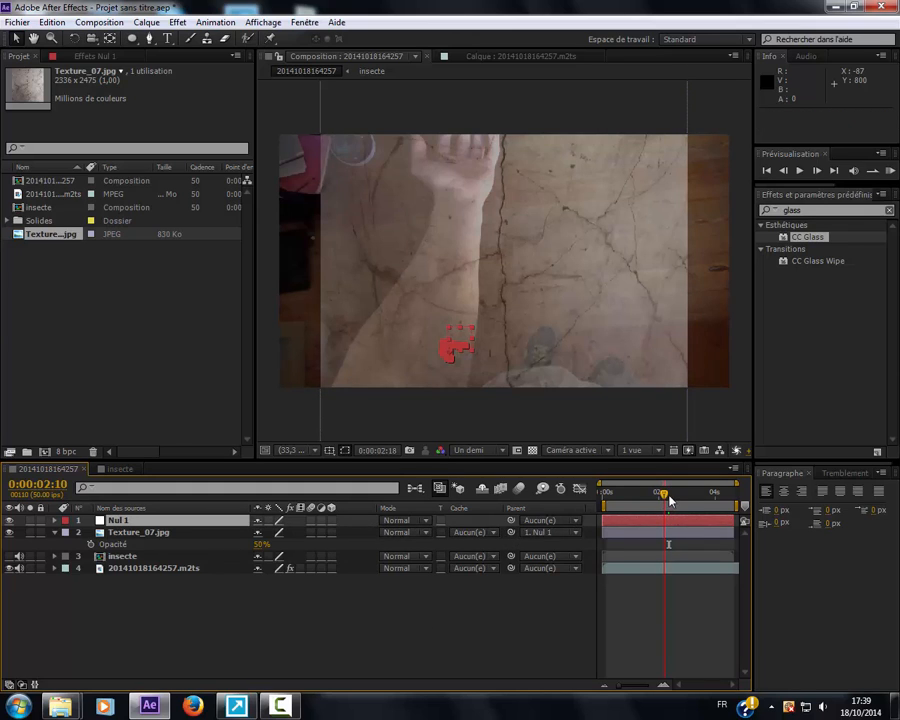
At 0:00:02:21, rotate Nul 1 to -66.9° and move Texture_07.jpg to about 157, -166.3 so its main crack follows the arm.
{"action": "mouse_move", "coordinate": [669, 499]}
{"action": "left_mouse_down"}
{"action": "mouse_move", "coordinate": [694, 503]}
{"action": "mouse_move", "coordinate": [663, 500]}
{"action": "mouse_move", "coordinate": [672, 506]}
{"action": "left_mouse_up"}
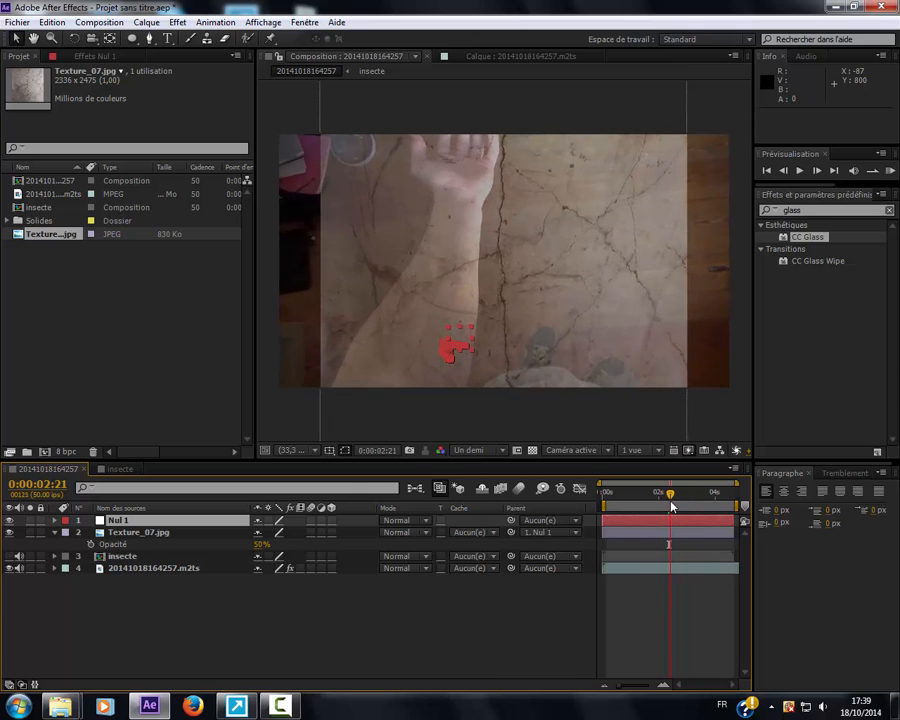
{"action": "key", "text": "r"}
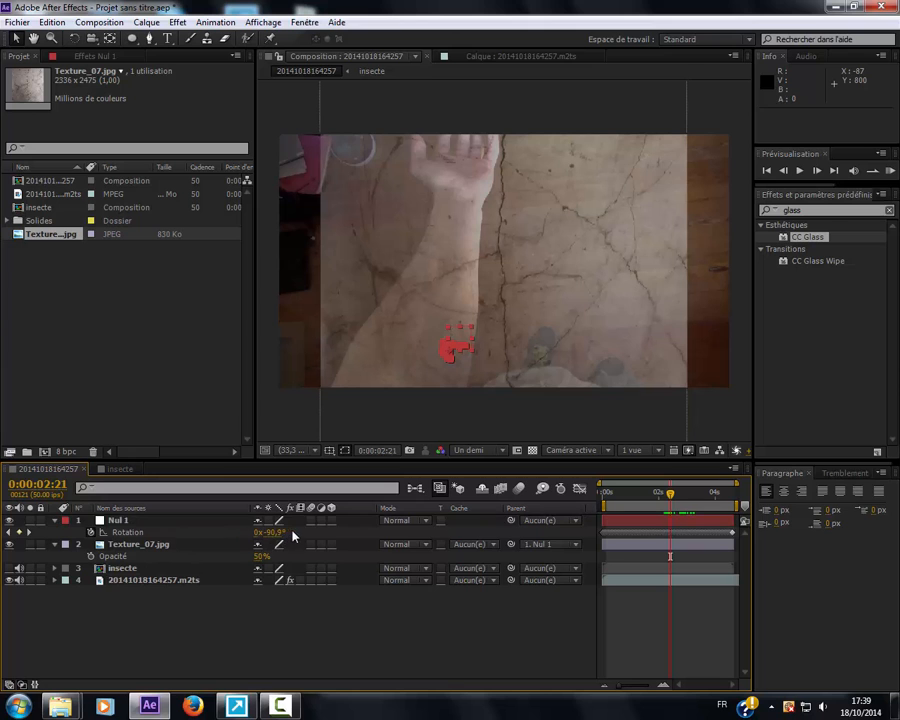
{"action": "left_click_drag", "start_coordinate": [268, 532], "coordinate": [310, 532]}
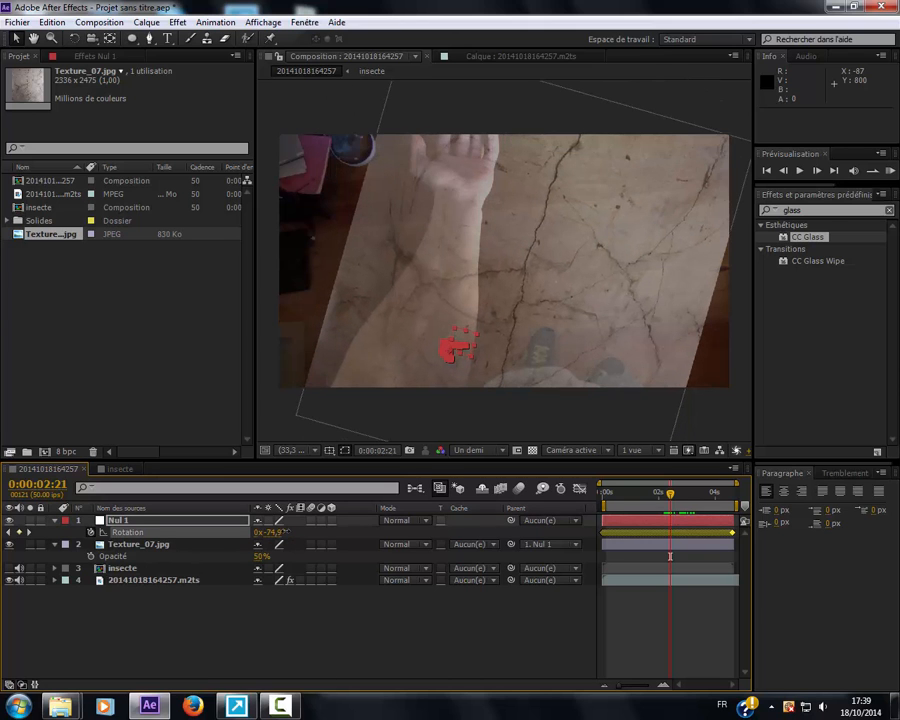
{"action": "left_click_drag", "start_coordinate": [519, 307], "coordinate": [440, 346]}
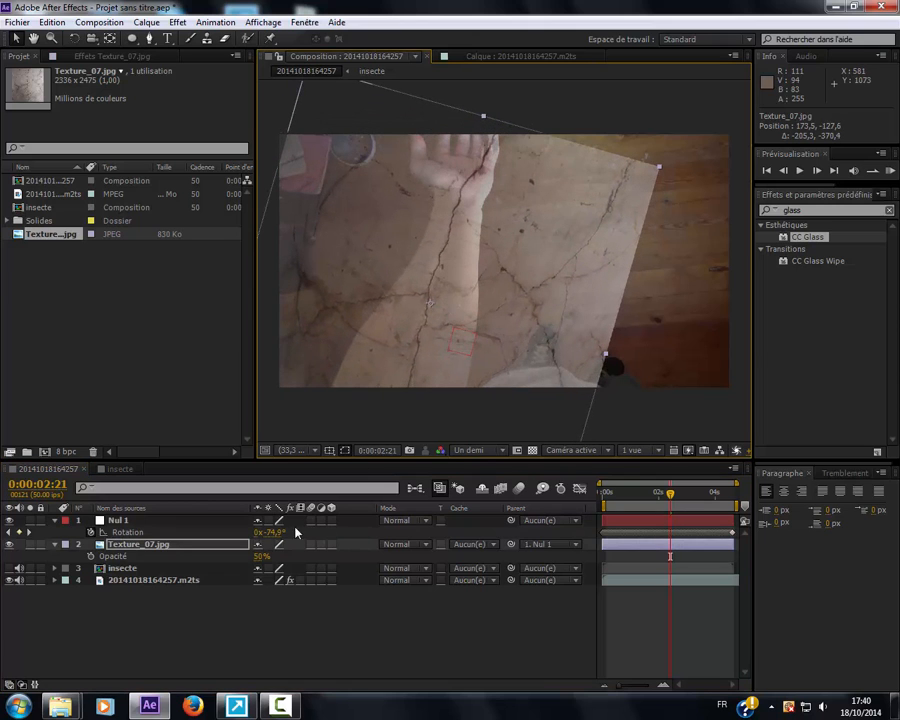
{"action": "left_click_drag", "start_coordinate": [280, 534], "coordinate": [289, 531]}
{"action": "mouse_move", "coordinate": [494, 373]}
{"action": "left_mouse_down"}
{"action": "mouse_move", "coordinate": [475, 378]}
{"action": "mouse_move", "coordinate": [484, 376]}
{"action": "left_mouse_up"}
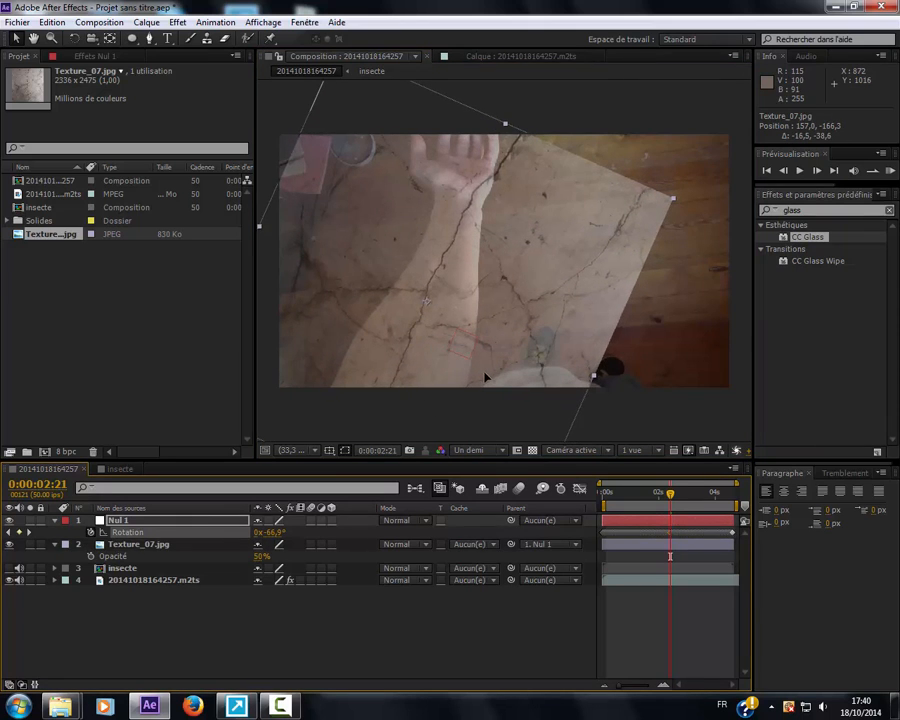
Check how Texture_07.jpg follows the arm between 0:00:02:21 and 0:00:02:36.
{"action": "left_click_drag", "start_coordinate": [421, 373], "coordinate": [508, 318]}
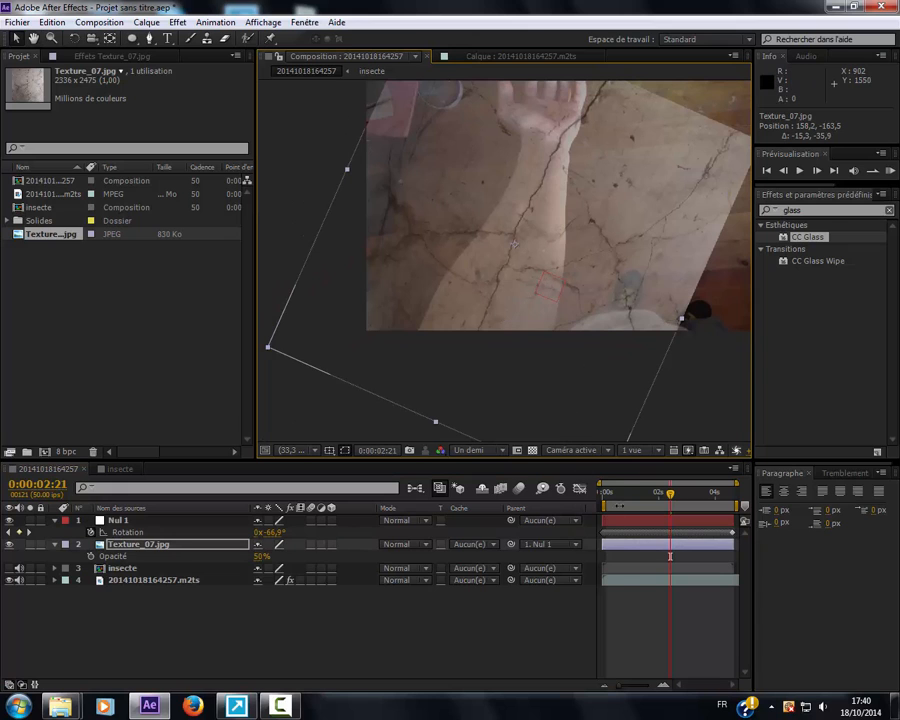
{"action": "left_click_drag", "start_coordinate": [610, 502], "coordinate": [678, 531]}
{"action": "left_click_drag", "start_coordinate": [552, 304], "coordinate": [514, 345]}
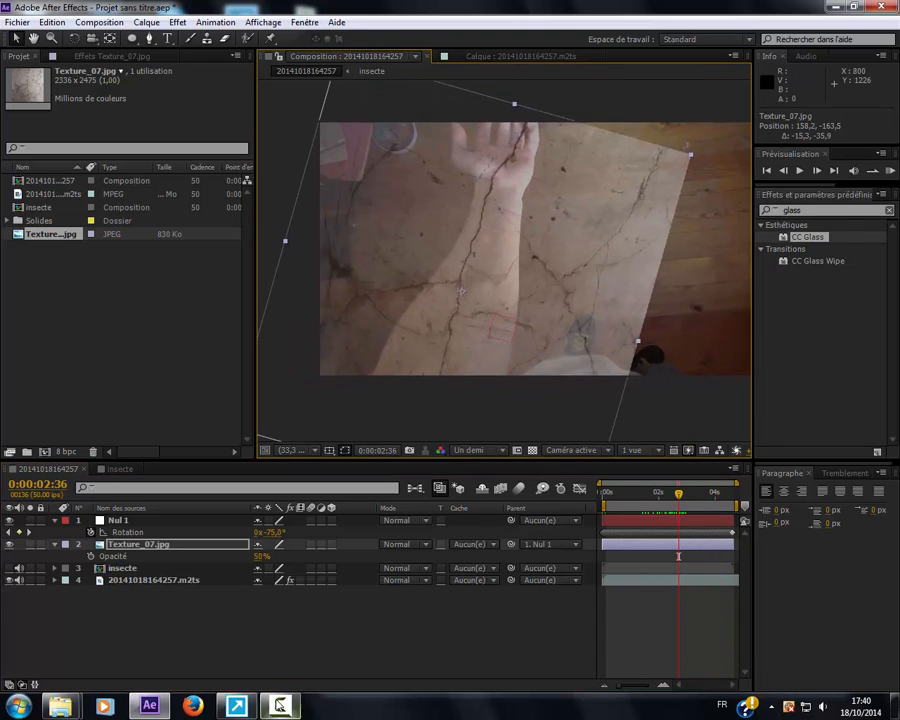
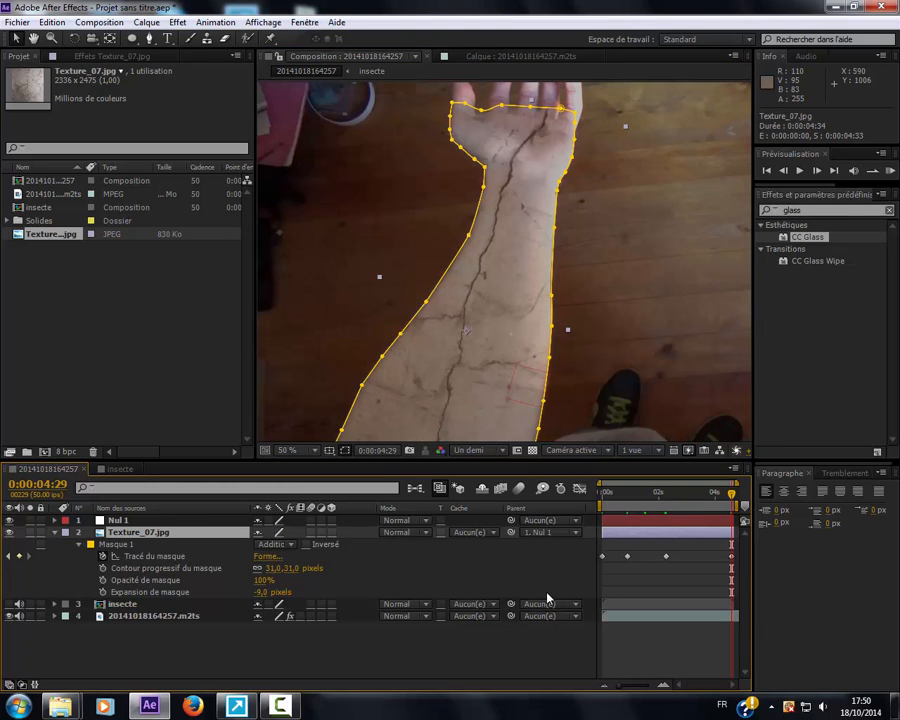
At 0:00:03:04, move the vertices of Texture_07.jpg's Masque 1 onto the thumb-side edge of the lower forearm.
{"action": "left_click", "coordinate": [692, 503]}
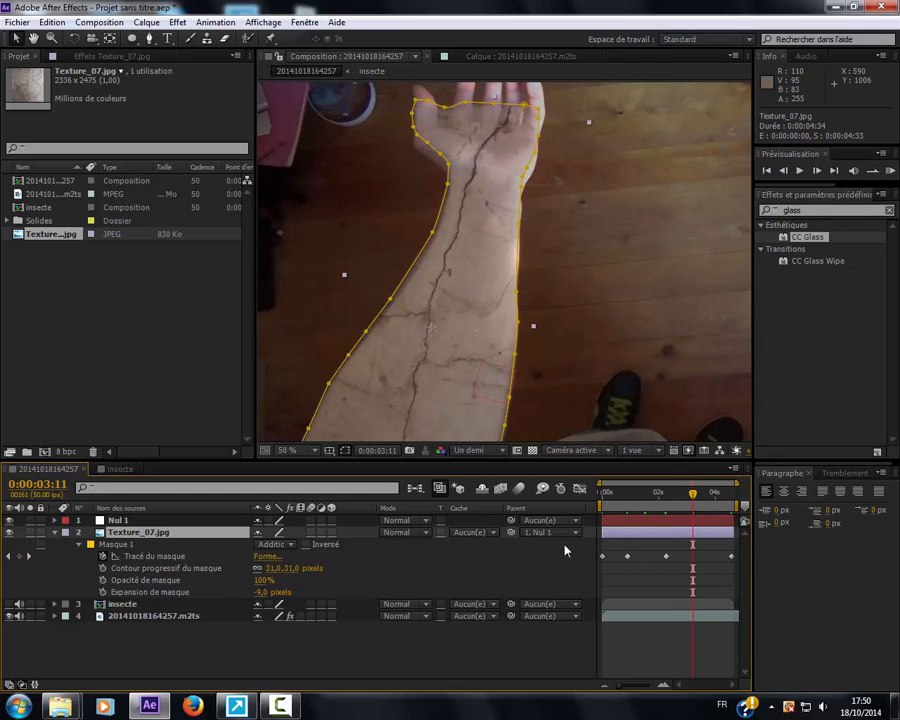
{"action": "left_click", "coordinate": [670, 505]}
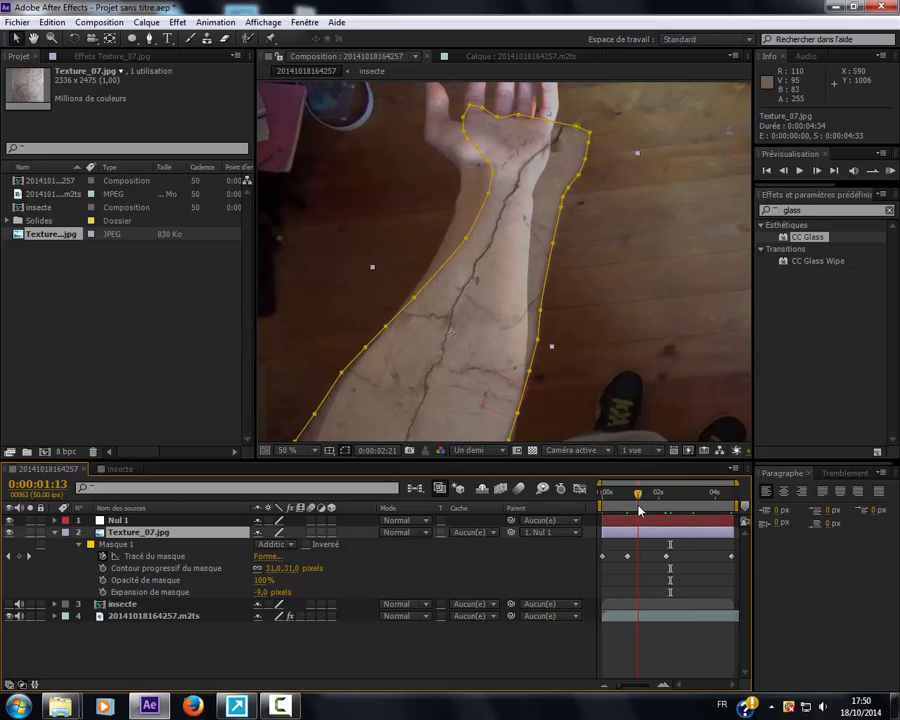
{"action": "left_click", "coordinate": [652, 506]}
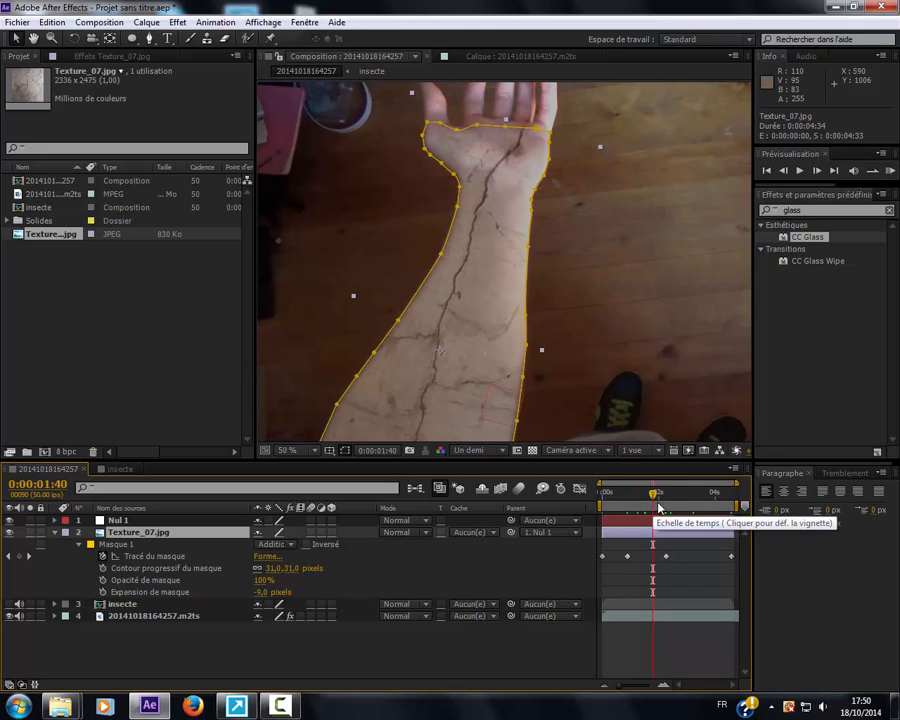
{"action": "left_click", "coordinate": [666, 506]}
{"action": "left_click", "coordinate": [690, 506]}
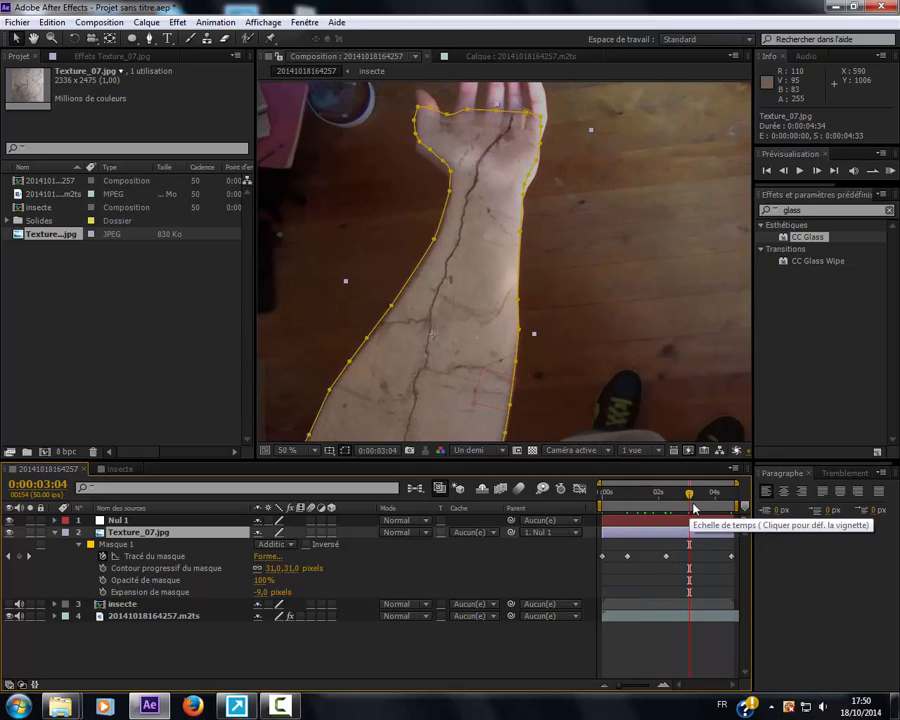
{"action": "scroll", "coordinate": [402, 356], "scroll_direction": "up", "scroll_amount": 2}
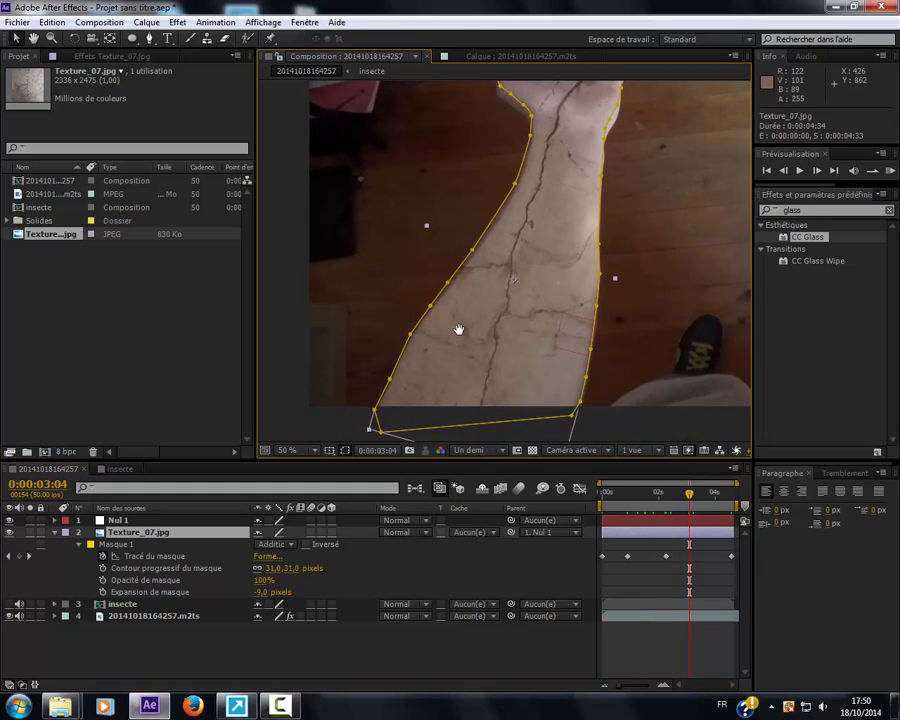
{"action": "left_click_drag", "start_coordinate": [440, 243], "coordinate": [448, 243]}
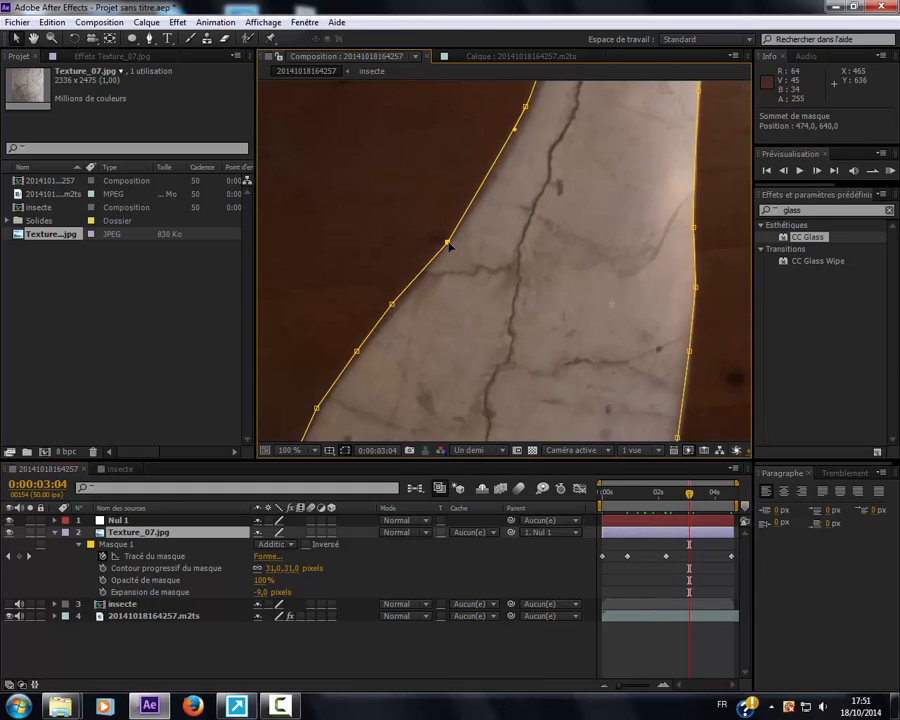
{"action": "left_click_drag", "start_coordinate": [393, 306], "coordinate": [397, 310]}
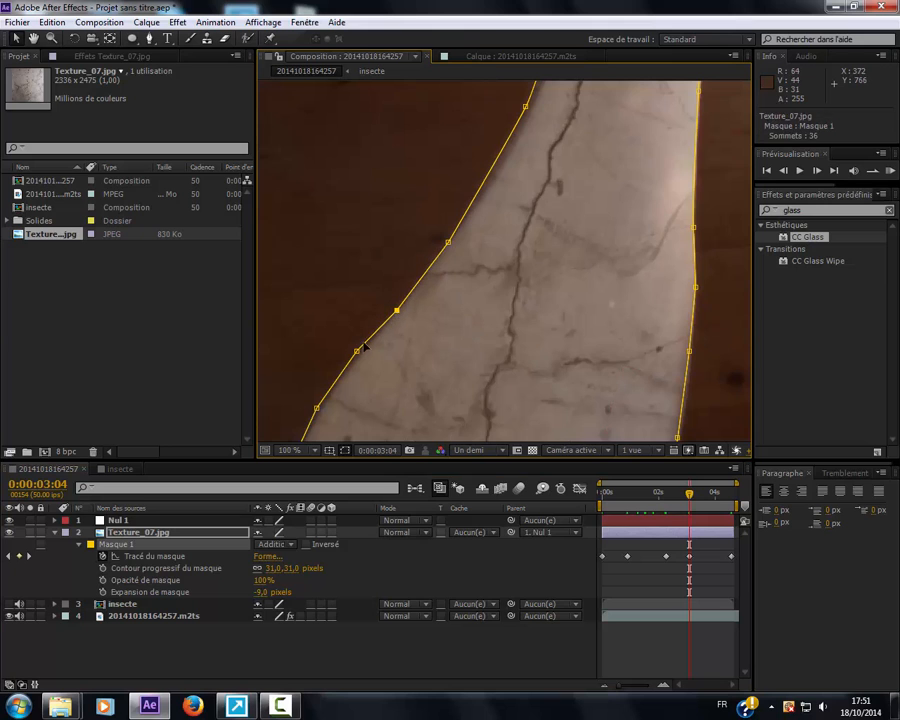
{"action": "left_click_drag", "start_coordinate": [357, 353], "coordinate": [362, 356]}
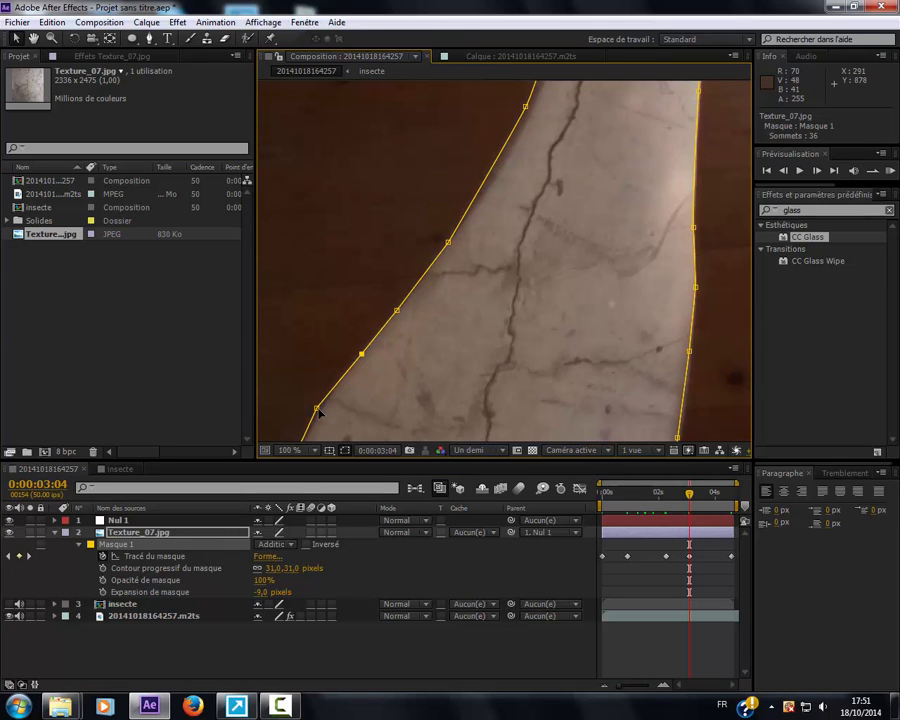
At 0:00:03:04, fit Masque 1 to the thumb-side contour from the upper forearm through the wrist to the thumb.
{"action": "key", "text": "space"}
{"action": "left_click_drag", "start_coordinate": [516, 342], "coordinate": [433, 534]}
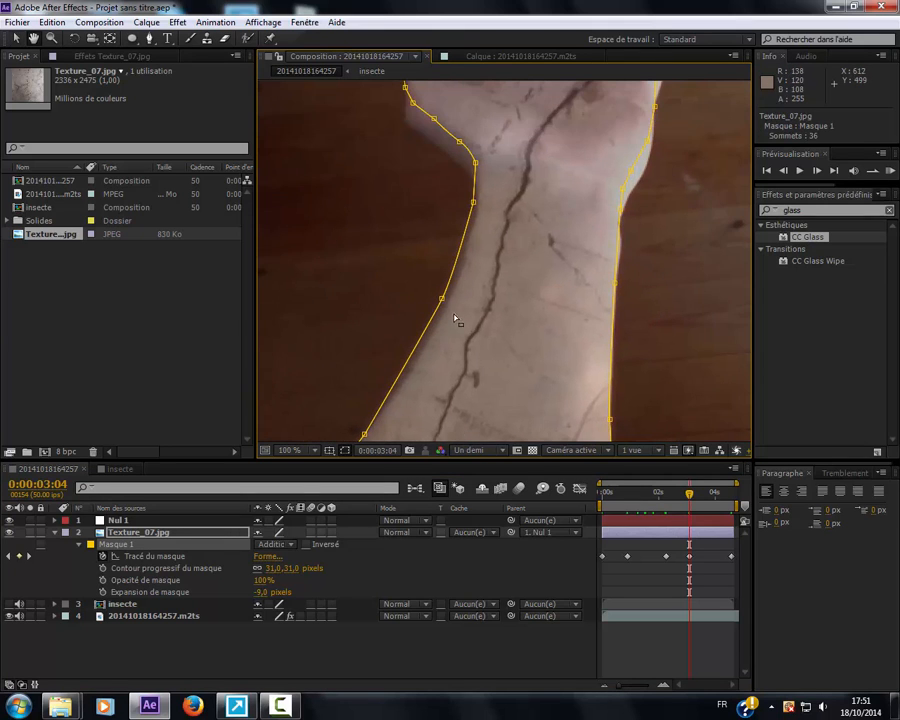
{"action": "left_click_drag", "start_coordinate": [443, 304], "coordinate": [447, 308]}
{"action": "key", "text": "space"}
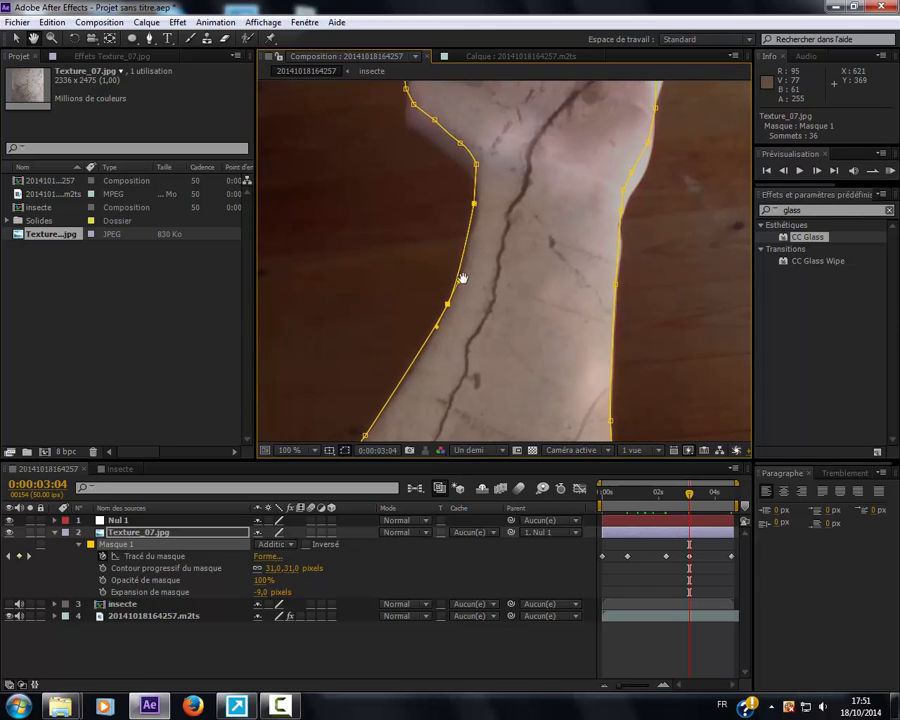
{"action": "left_click_drag", "start_coordinate": [501, 165], "coordinate": [491, 241]}
{"action": "left_click_drag", "start_coordinate": [464, 280], "coordinate": [489, 332]}
{"action": "key", "text": "space"}
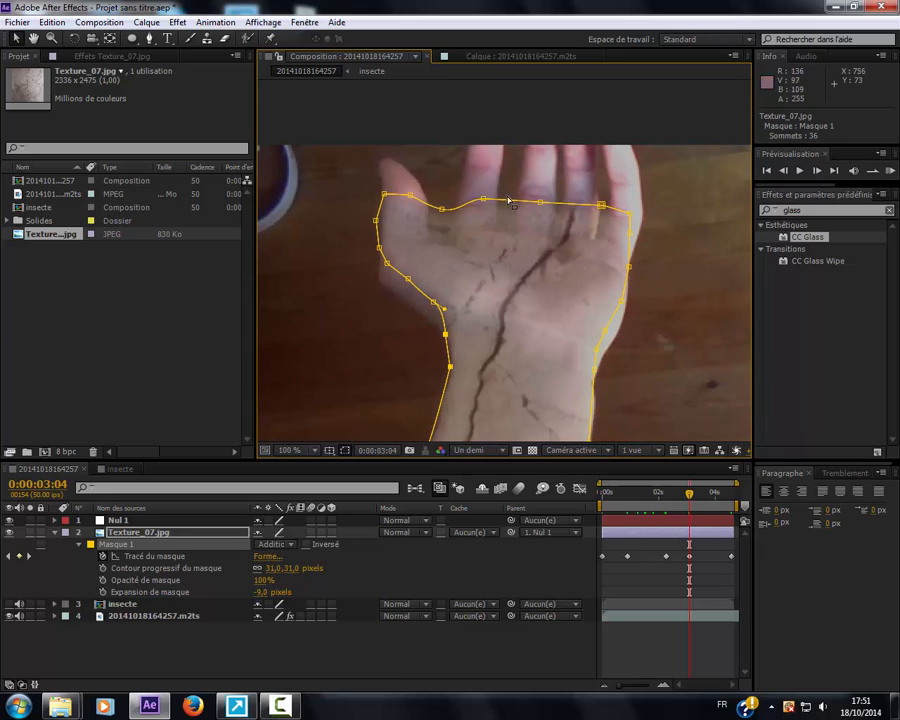
{"action": "left_click_drag", "start_coordinate": [436, 305], "coordinate": [378, 276]}
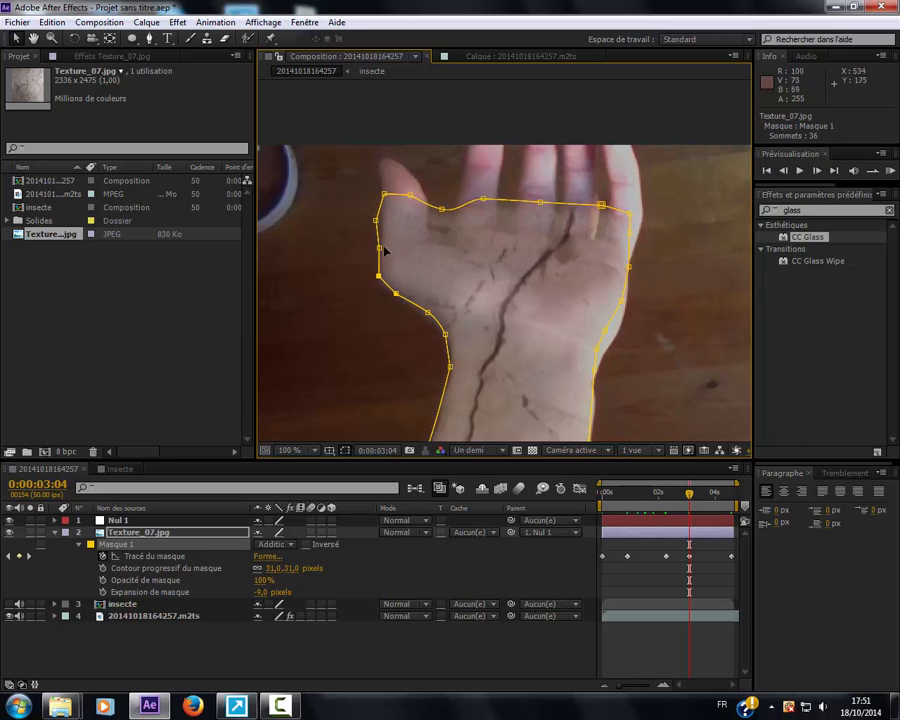
{"action": "left_click_drag", "start_coordinate": [376, 219], "coordinate": [380, 219]}
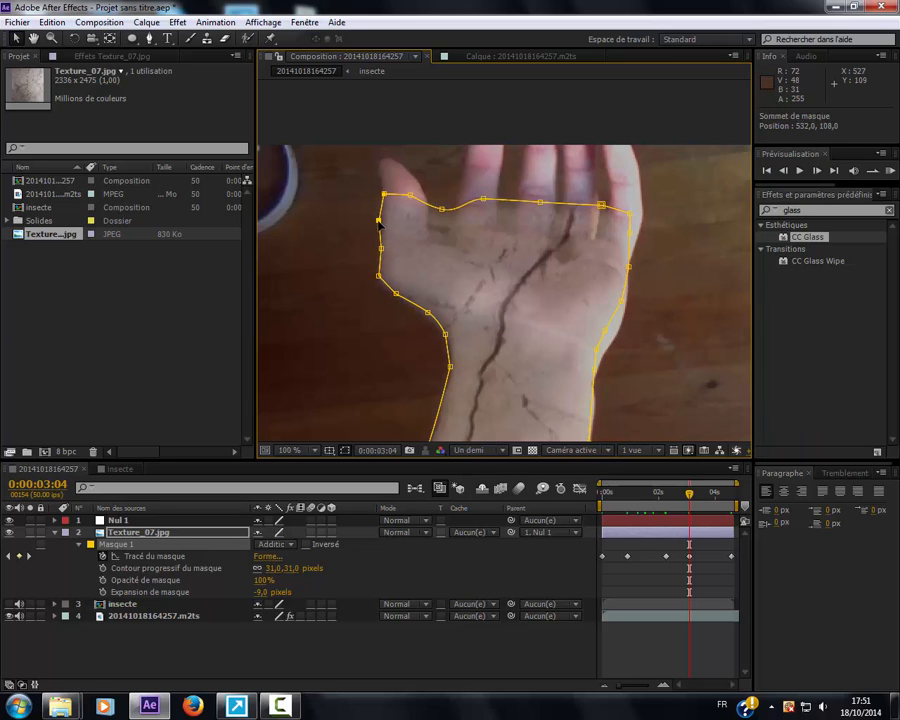
Reshape Masque 1 along the little-finger side of the palm and wrist at 0:00:03:04.
{"action": "left_click_drag", "start_coordinate": [572, 276], "coordinate": [496, 253]}
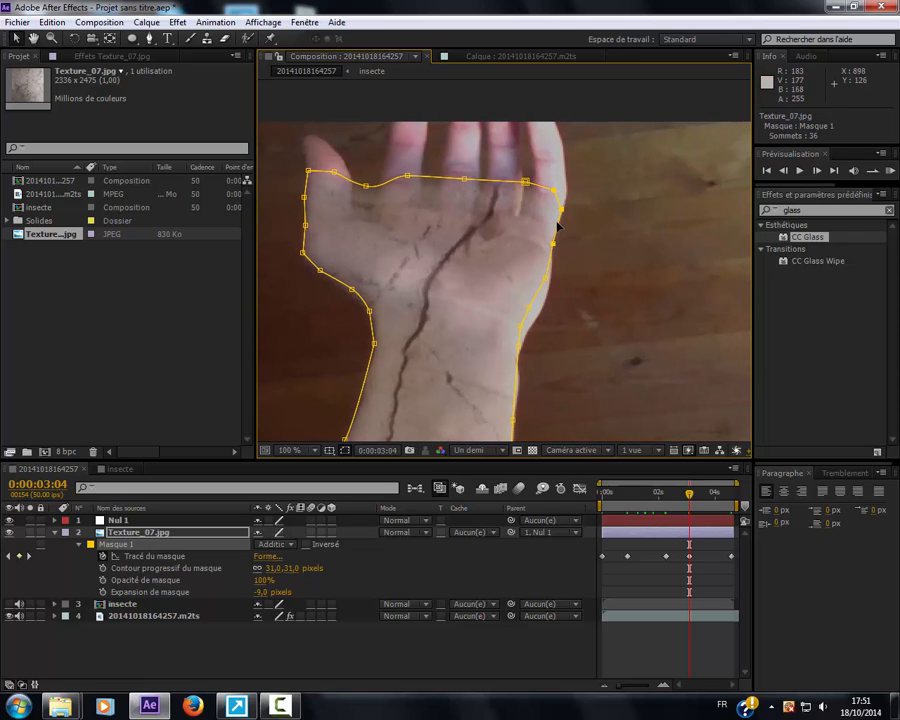
{"action": "left_click", "coordinate": [546, 281]}
{"action": "left_click_drag", "start_coordinate": [529, 306], "coordinate": [537, 313]}
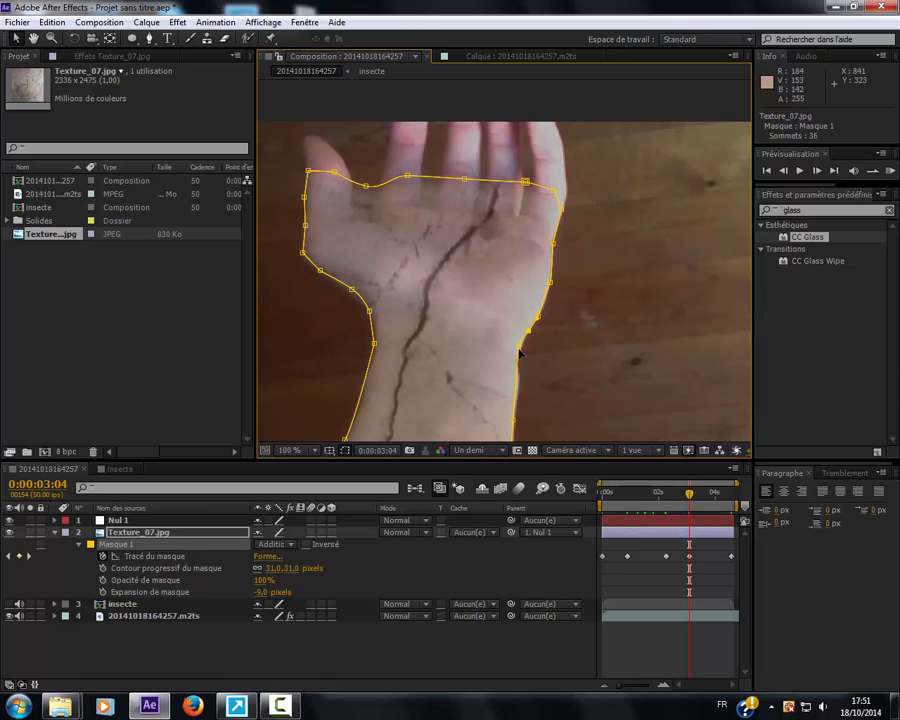
{"action": "left_click_drag", "start_coordinate": [466, 422], "coordinate": [450, 301]}
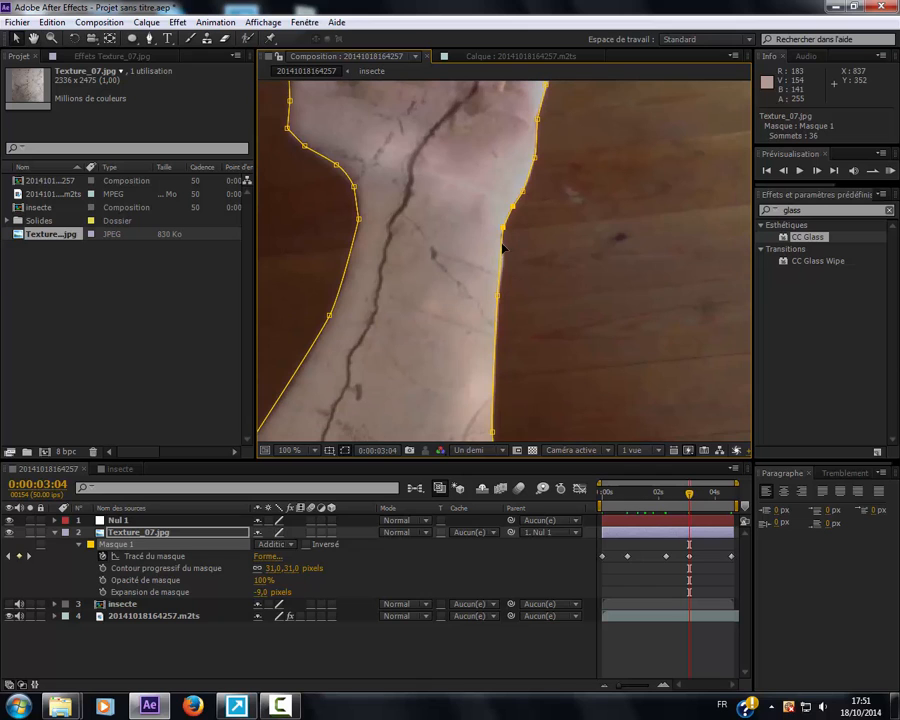
{"action": "left_click_drag", "start_coordinate": [505, 234], "coordinate": [500, 244]}
{"action": "left_click_drag", "start_coordinate": [455, 274], "coordinate": [442, 88]}
{"action": "left_click_drag", "start_coordinate": [474, 244], "coordinate": [466, 172]}
{"action": "left_click_drag", "start_coordinate": [424, 328], "coordinate": [438, 294]}
{"action": "left_click_drag", "start_coordinate": [392, 174], "coordinate": [485, 302]}
{"action": "scroll", "coordinate": [485, 302], "scroll_direction": "down", "scroll_amount": 1}
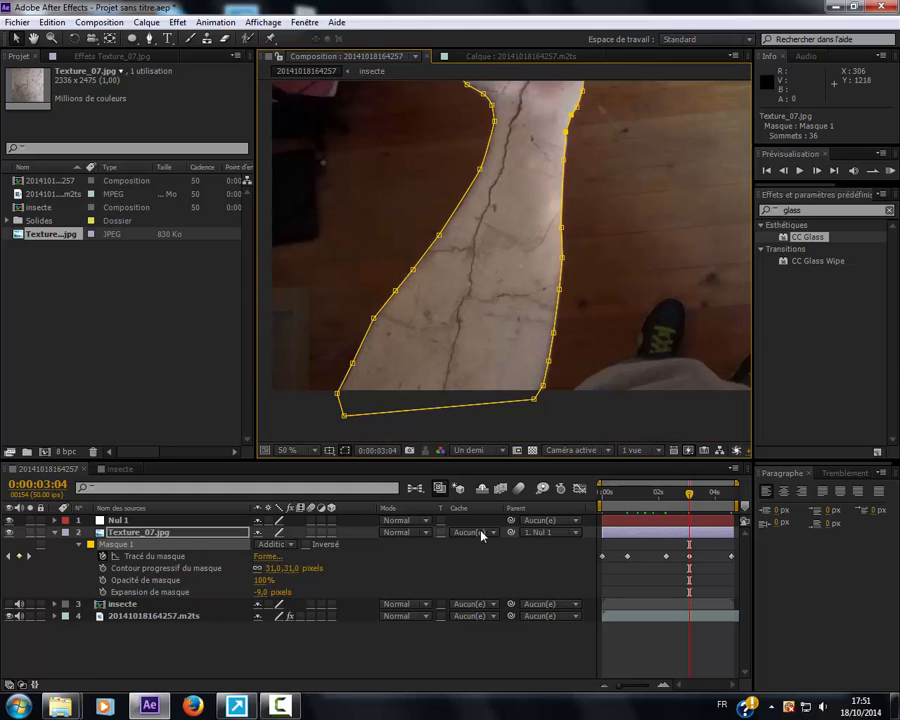
{"action": "left_click_drag", "start_coordinate": [474, 312], "coordinate": [461, 438]}
{"action": "left_click_drag", "start_coordinate": [512, 331], "coordinate": [501, 278]}
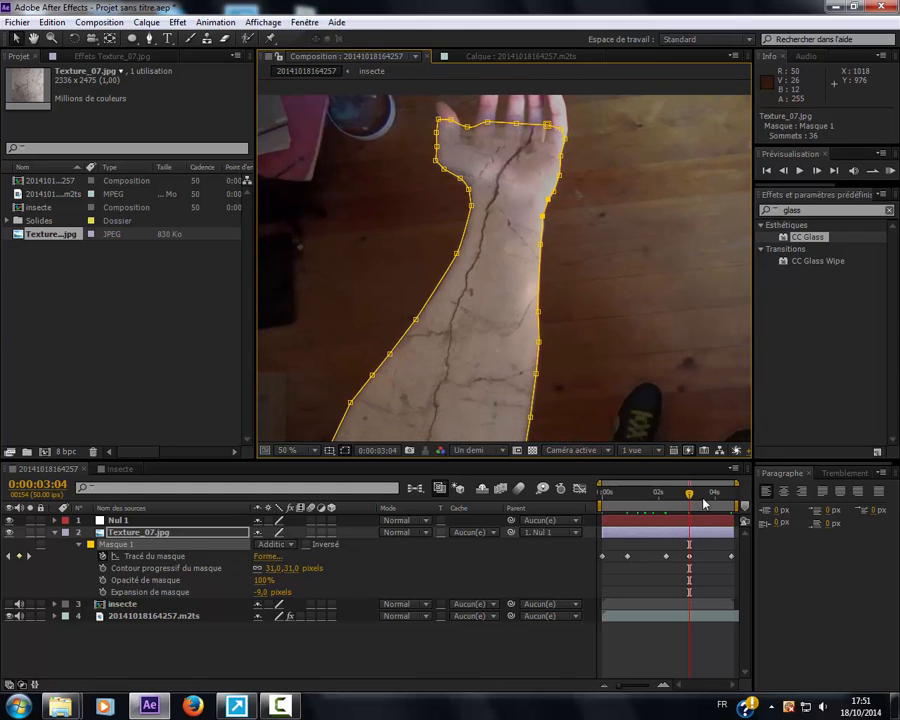
At 0:00:03:32, pull the Masque 1 vertices in to the thumb-side edge of the forearm.
{"action": "left_click", "coordinate": [704, 503]}
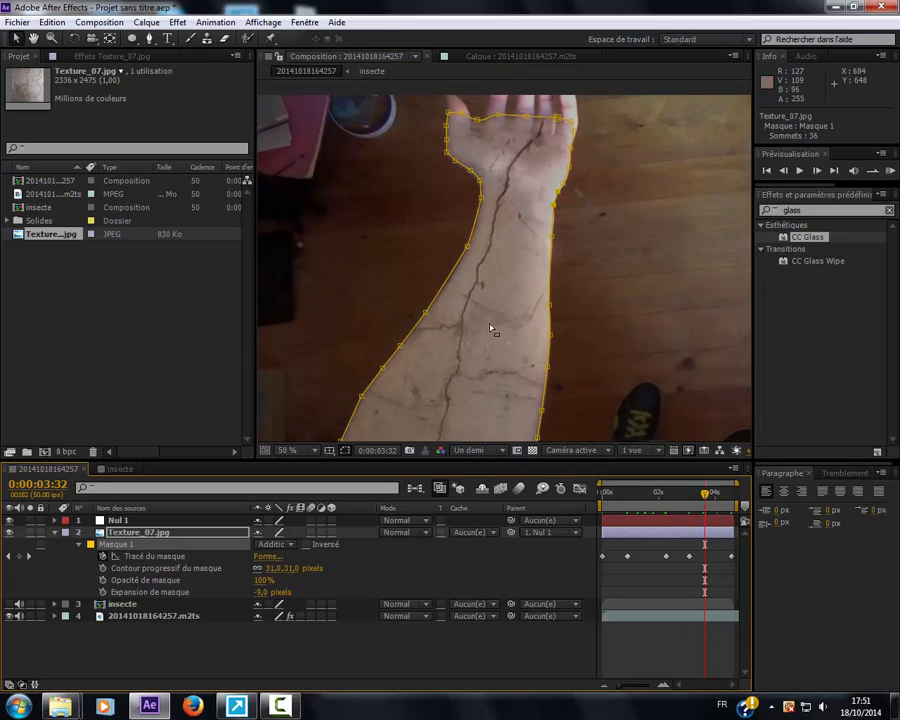
{"action": "scroll", "coordinate": [491, 329], "scroll_direction": "up", "scroll_amount": 3}
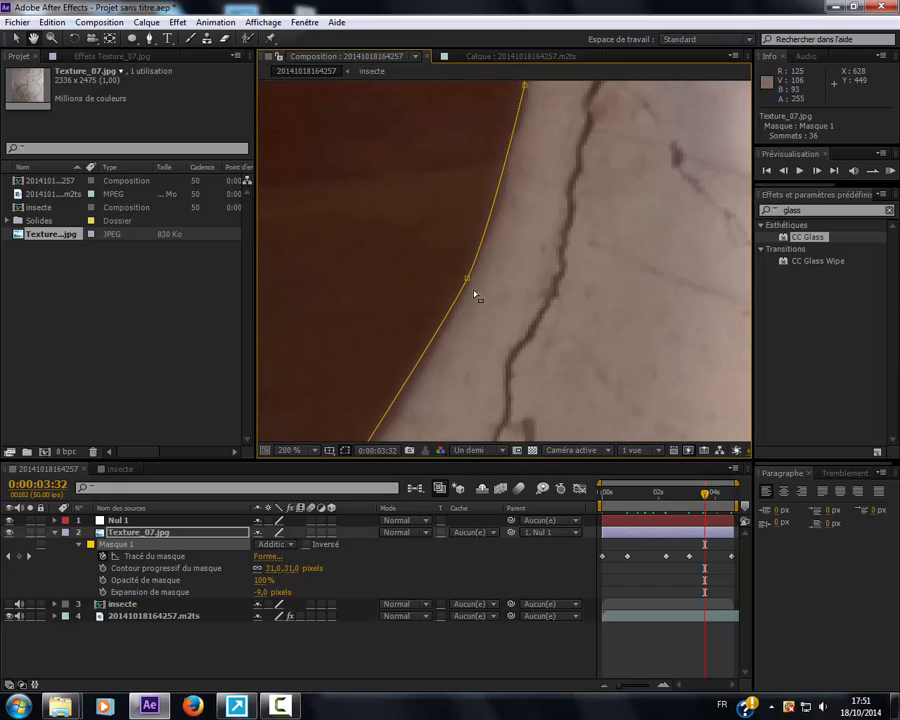
{"action": "left_click_drag", "start_coordinate": [467, 278], "coordinate": [472, 279]}
{"action": "key", "text": "space"}
{"action": "left_click_drag", "start_coordinate": [502, 343], "coordinate": [597, 184]}
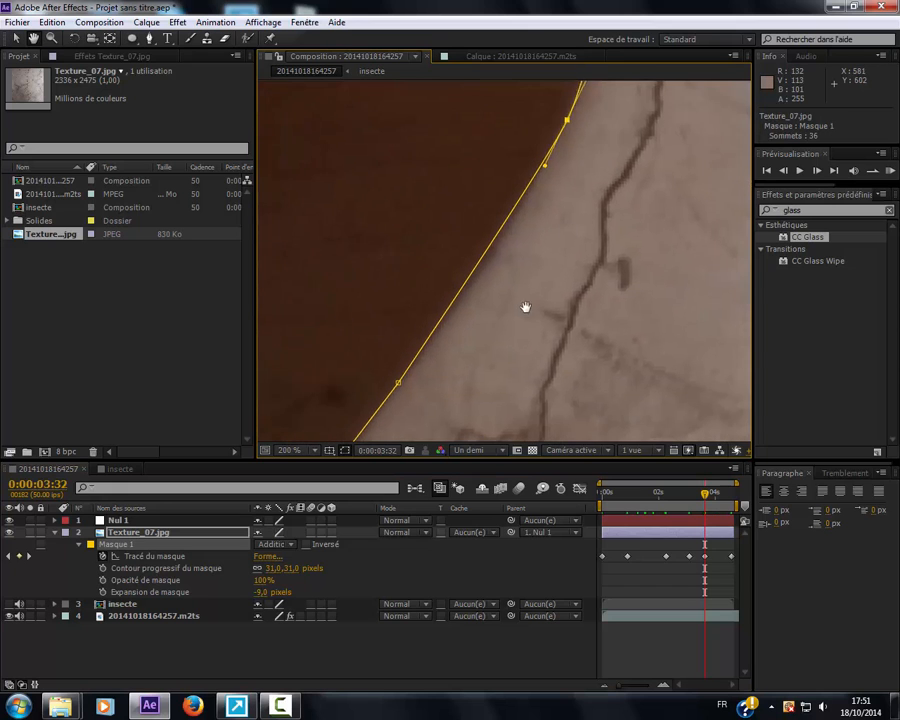
{"action": "left_click_drag", "start_coordinate": [526, 307], "coordinate": [534, 297]}
{"action": "left_click_drag", "start_coordinate": [422, 317], "coordinate": [434, 312]}
{"action": "key", "text": "space"}
{"action": "left_click_drag", "start_coordinate": [535, 268], "coordinate": [640, 90]}
{"action": "left_click_drag", "start_coordinate": [528, 293], "coordinate": [531, 287]}
{"action": "left_click_drag", "start_coordinate": [512, 378], "coordinate": [530, 243]}
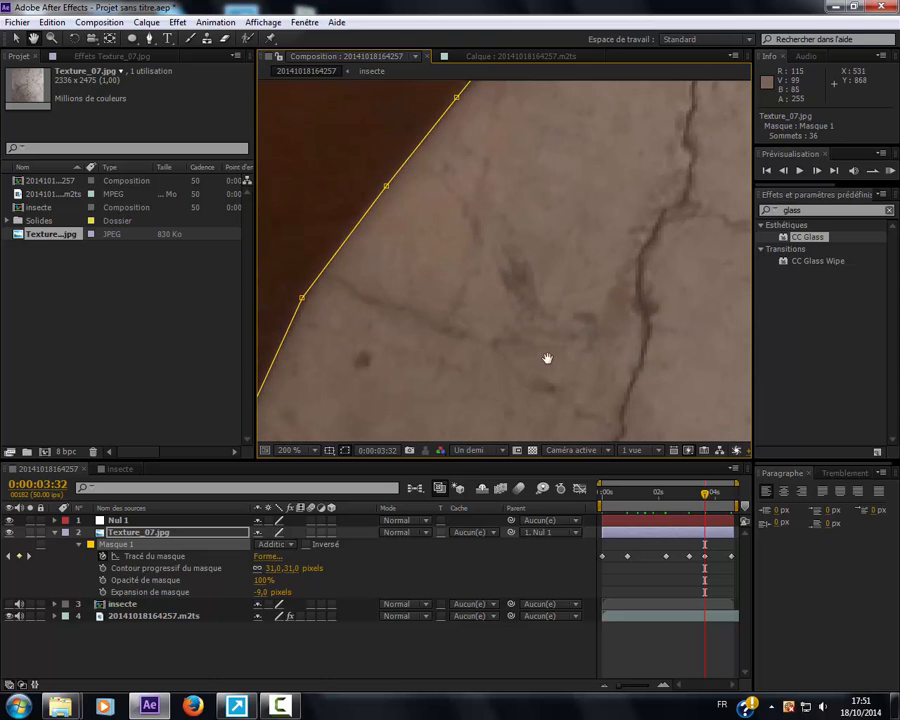
At 0:00:03:32, adjust the Masque 1 vertices where the wrist meets the little-finger side of the palm.
{"action": "left_click_drag", "start_coordinate": [535, 361], "coordinate": [601, 248]}
{"action": "left_click_drag", "start_coordinate": [552, 390], "coordinate": [546, 251]}
{"action": "left_click_drag", "start_coordinate": [662, 244], "coordinate": [457, 344]}
{"action": "mouse_move", "coordinate": [685, 326]}
{"action": "left_mouse_down"}
{"action": "mouse_move", "coordinate": [510, 345]}
{"action": "mouse_move", "coordinate": [520, 245]}
{"action": "left_mouse_up"}
{"action": "left_click_drag", "start_coordinate": [593, 178], "coordinate": [526, 406]}
{"action": "left_click_drag", "start_coordinate": [547, 161], "coordinate": [529, 382]}
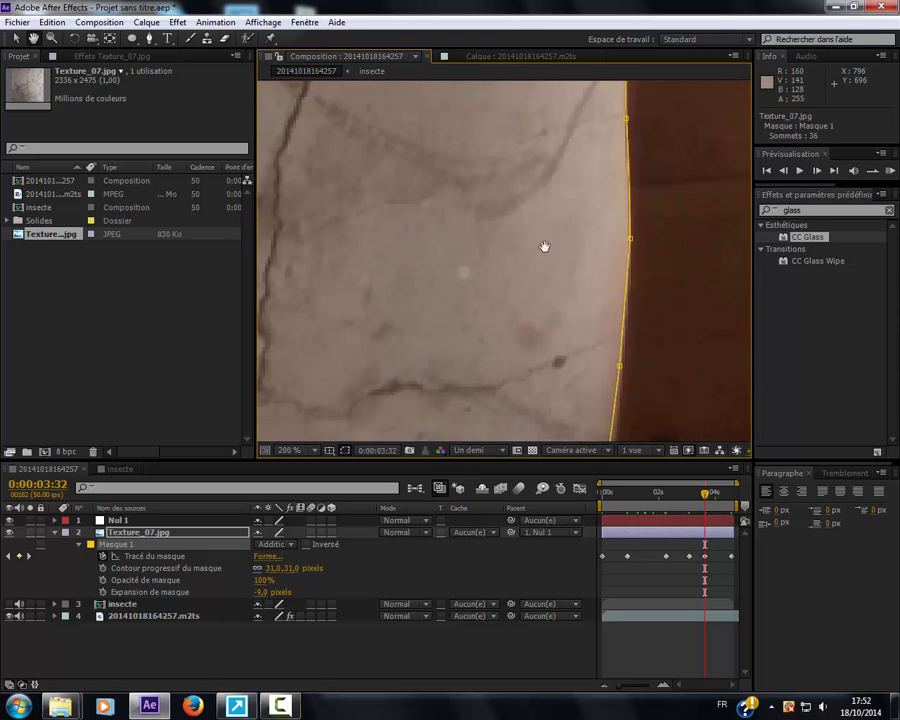
{"action": "left_click_drag", "start_coordinate": [550, 216], "coordinate": [519, 382]}
{"action": "left_click_drag", "start_coordinate": [527, 190], "coordinate": [515, 383]}
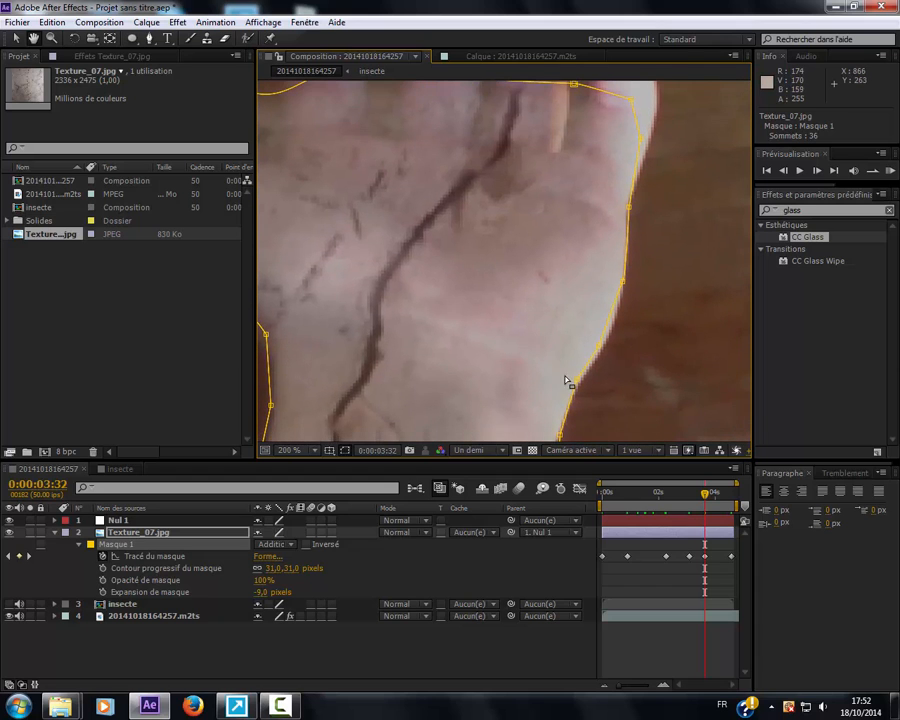
{"action": "left_click_drag", "start_coordinate": [577, 382], "coordinate": [605, 346]}
{"action": "scroll", "coordinate": [604, 344], "scroll_direction": "up", "scroll_amount": 5}
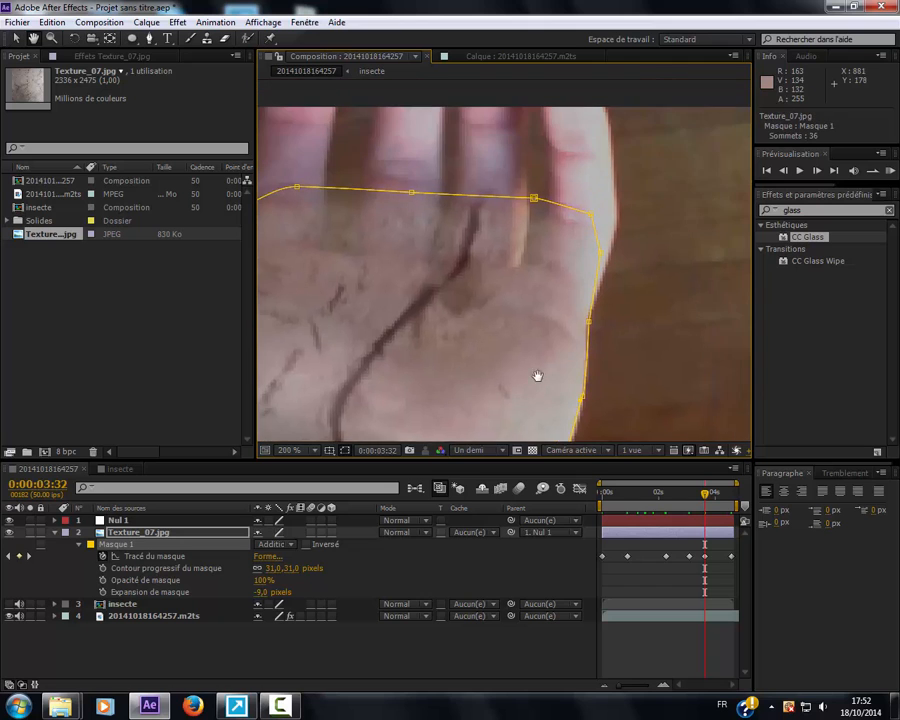
Fit Masque 1 to the curve from the wrist to the thumb base at 0:00:03:32 and deselect the layer.
{"action": "left_click_drag", "start_coordinate": [471, 347], "coordinate": [622, 321]}
{"action": "scroll", "coordinate": [507, 323], "scroll_direction": "down", "scroll_amount": 1}
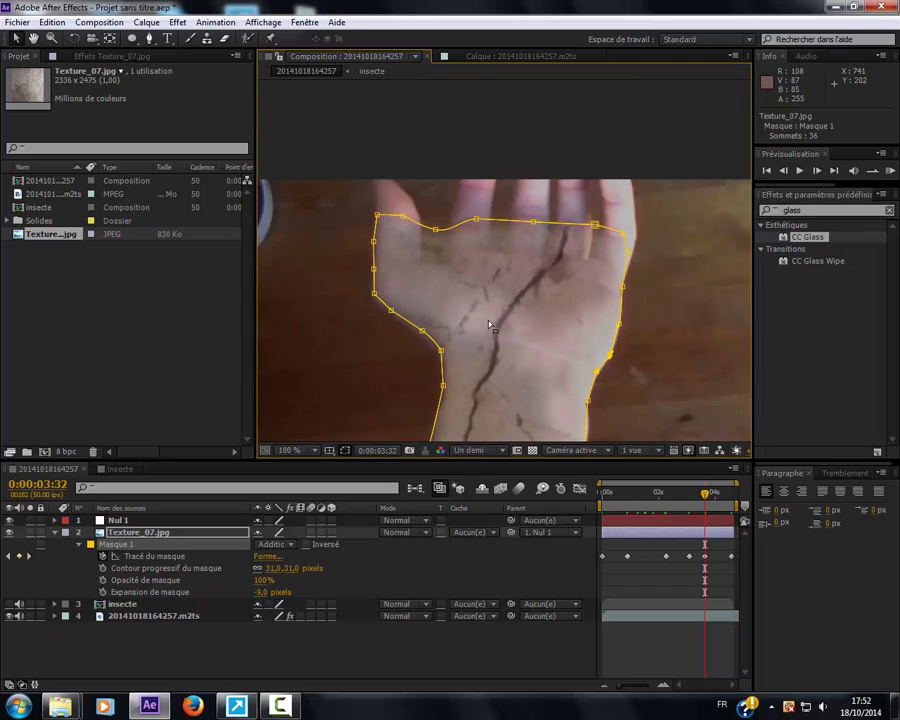
{"action": "scroll", "coordinate": [484, 318], "scroll_direction": "up", "scroll_amount": 1}
{"action": "left_click_drag", "start_coordinate": [418, 335], "coordinate": [572, 237]}
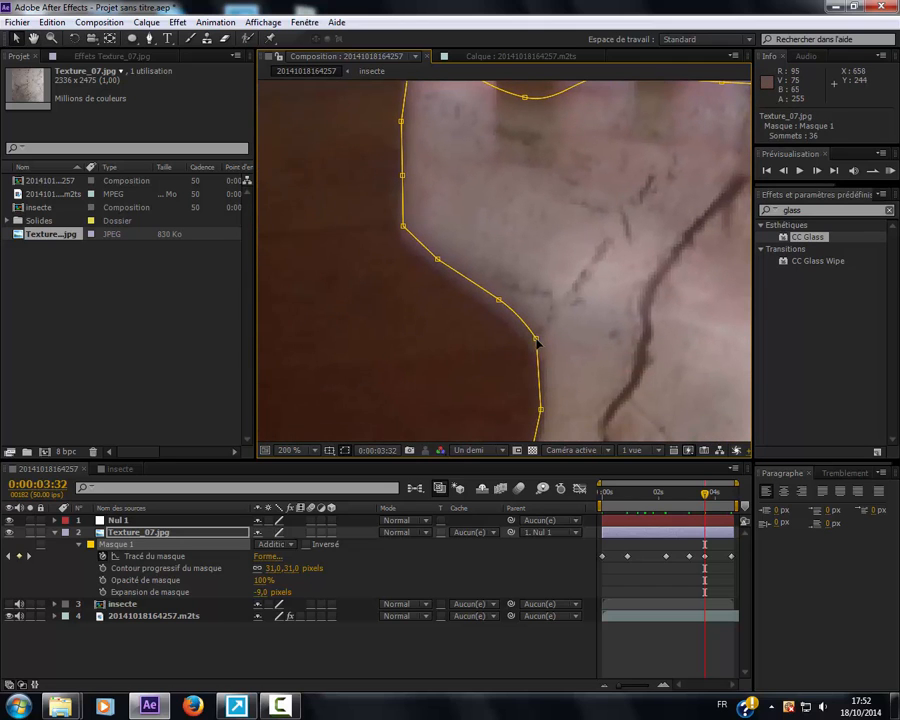
{"action": "left_click_drag", "start_coordinate": [536, 341], "coordinate": [538, 352]}
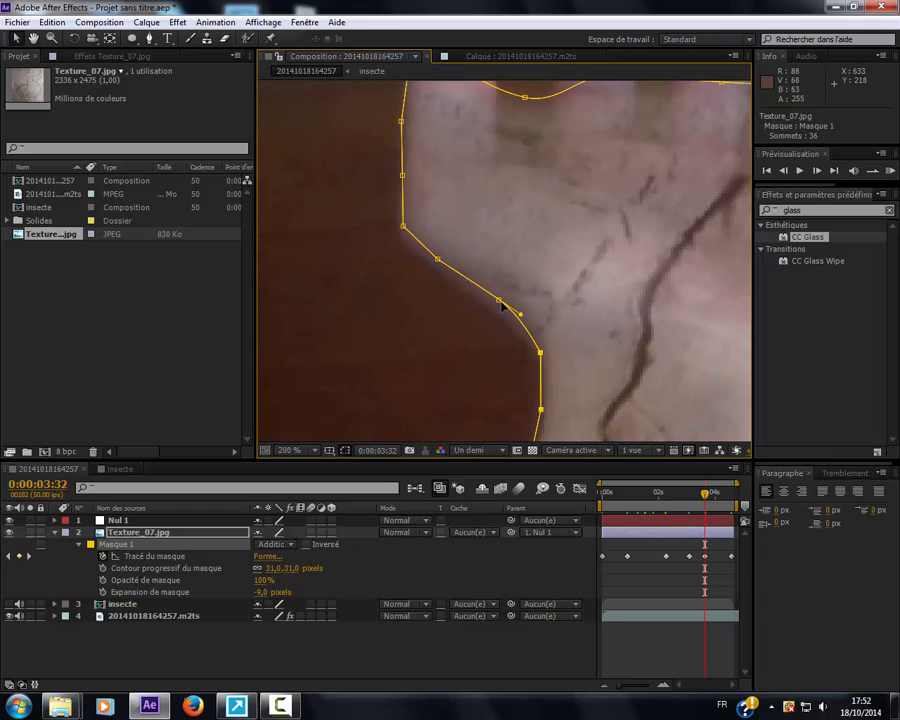
{"action": "left_click_drag", "start_coordinate": [499, 302], "coordinate": [494, 307]}
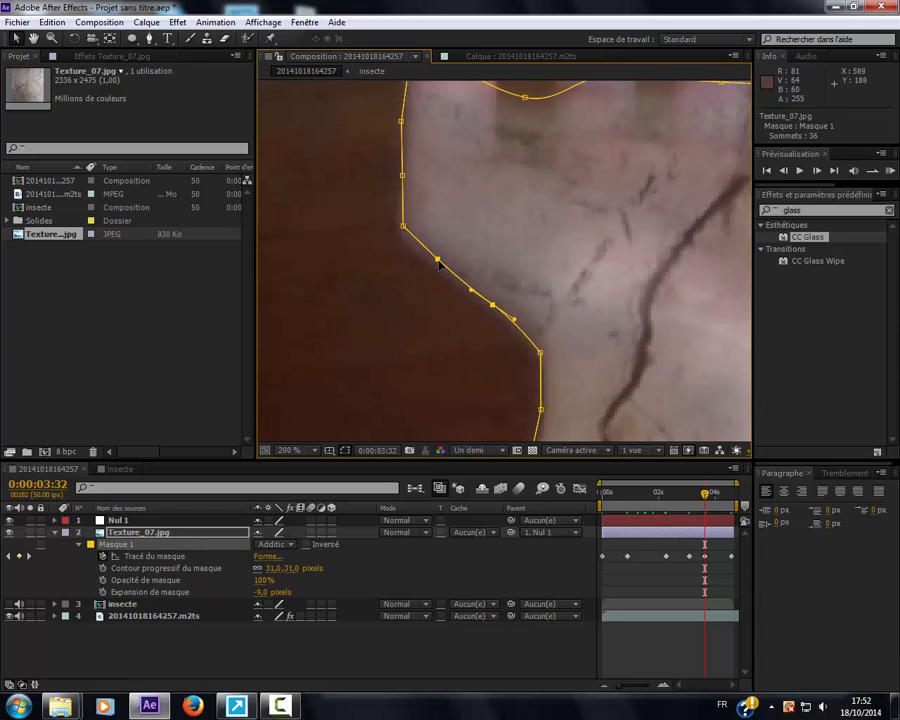
{"action": "left_click_drag", "start_coordinate": [437, 261], "coordinate": [430, 268]}
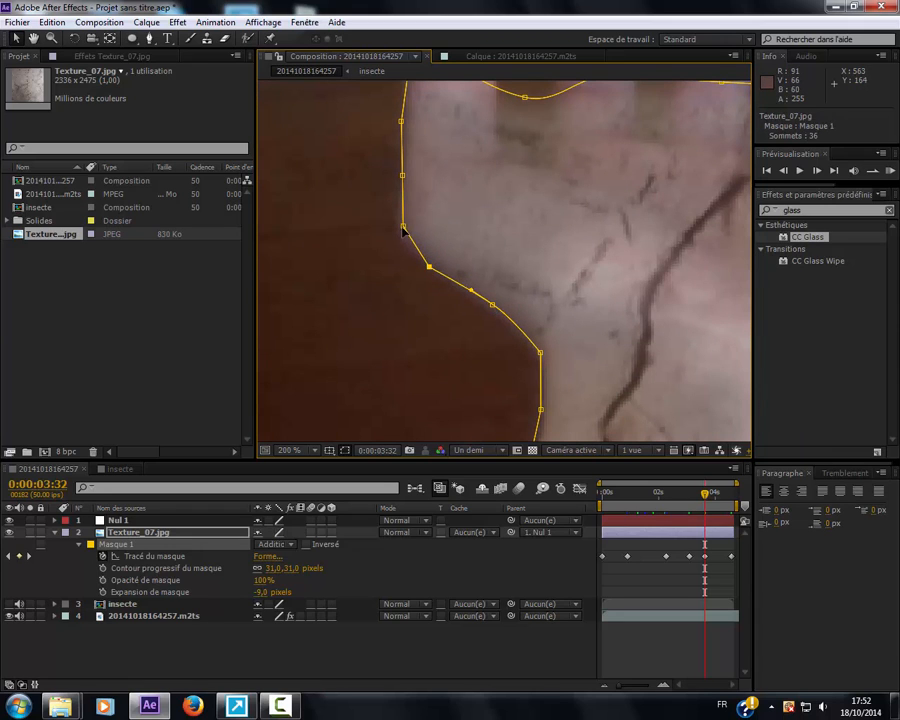
{"action": "scroll", "coordinate": [440, 244], "scroll_direction": "down", "scroll_amount": 1}
{"action": "scroll", "coordinate": [534, 277], "scroll_direction": "down", "scroll_amount": 1}
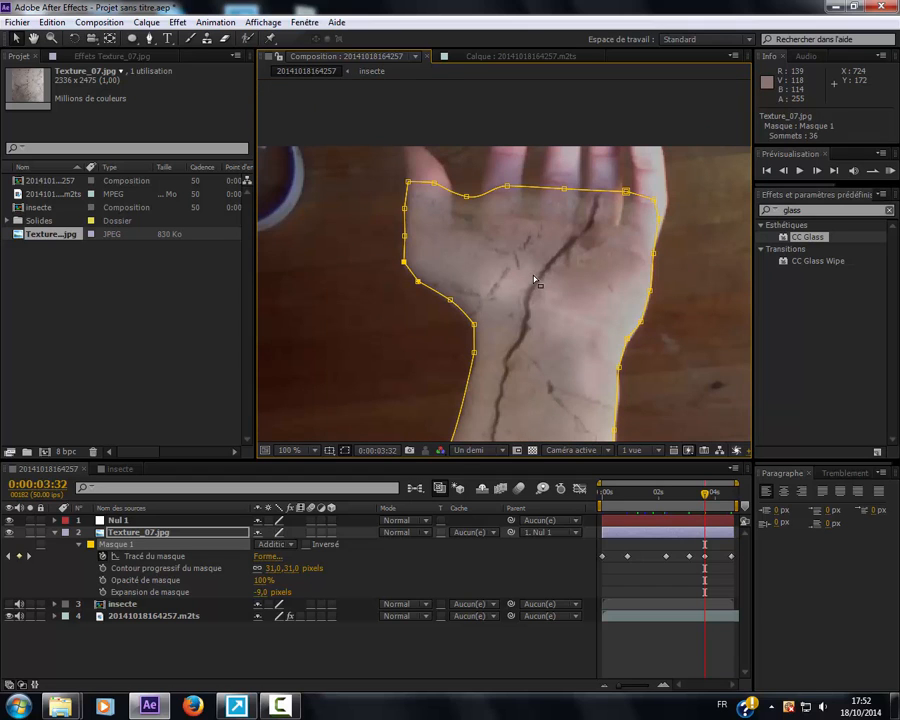
{"action": "left_click", "coordinate": [498, 629]}
{"action": "left_click_drag", "start_coordinate": [558, 358], "coordinate": [537, 175]}
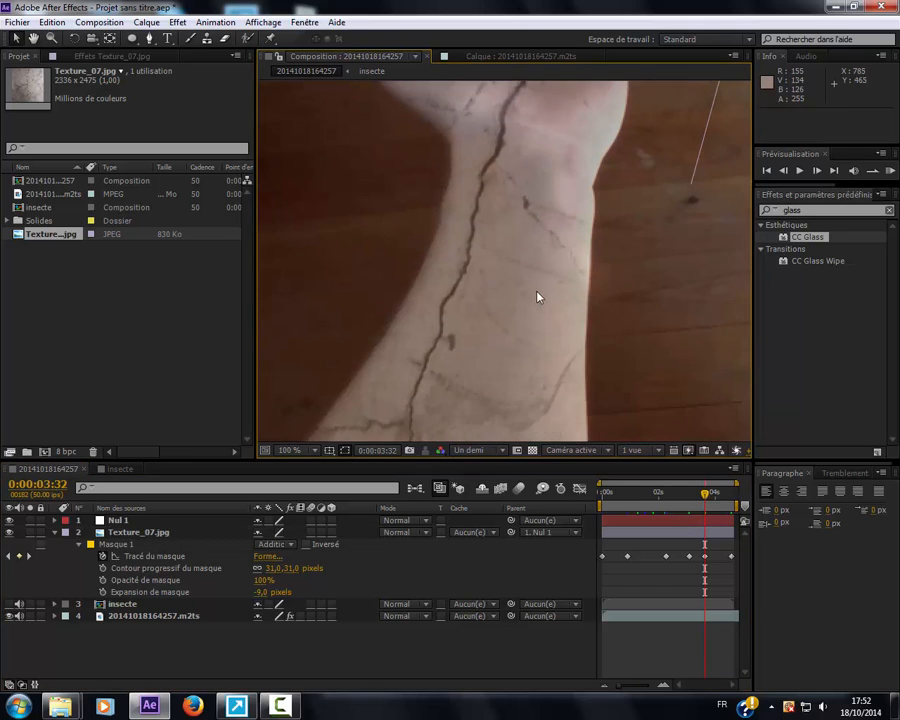
Check how the cracked texture and its mask fit the arm at 0:00:04:08.
{"action": "scroll", "coordinate": [539, 300], "scroll_direction": "down", "scroll_amount": 1}
{"action": "scroll", "coordinate": [540, 313], "scroll_direction": "down", "scroll_amount": 2}
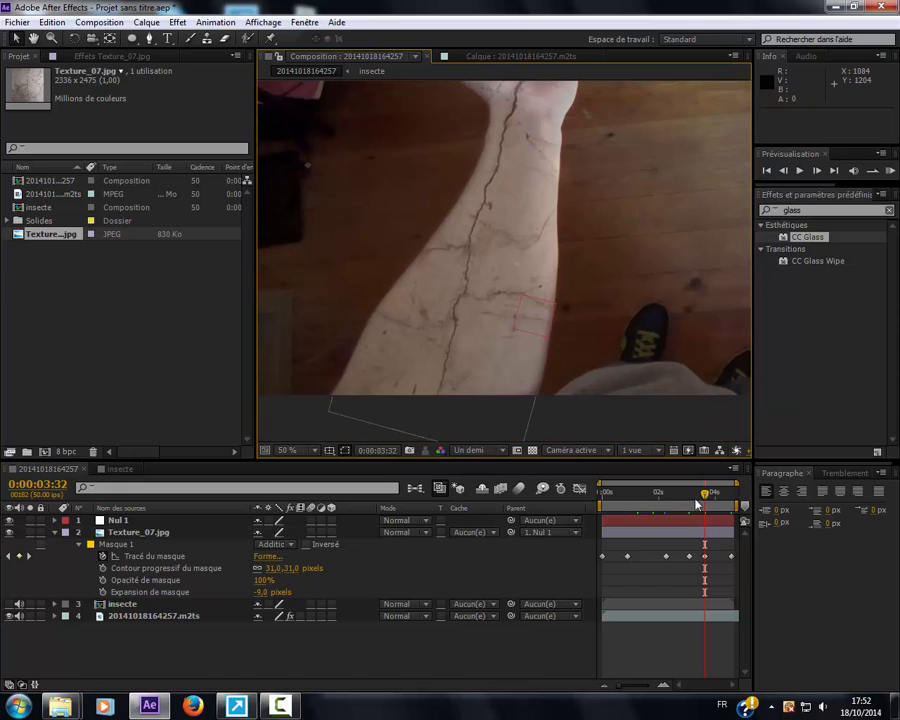
{"action": "left_click", "coordinate": [720, 494]}
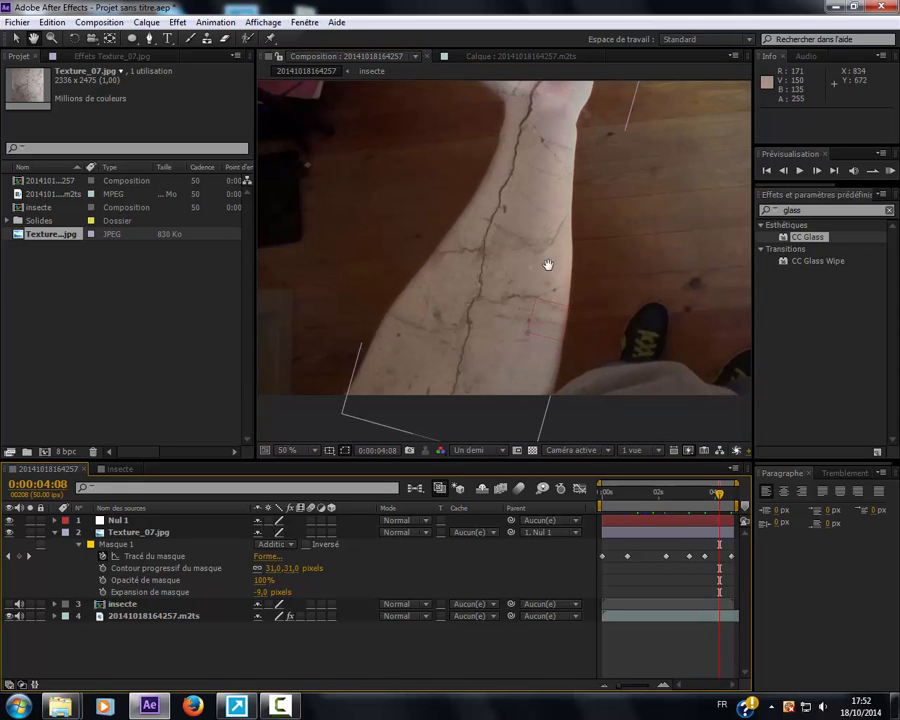
{"action": "scroll", "coordinate": [540, 325], "scroll_direction": "up", "scroll_amount": 2}
{"action": "scroll", "coordinate": [540, 325], "scroll_direction": "down", "scroll_amount": 3}
{"action": "scroll", "coordinate": [542, 331], "scroll_direction": "up", "scroll_amount": 3}
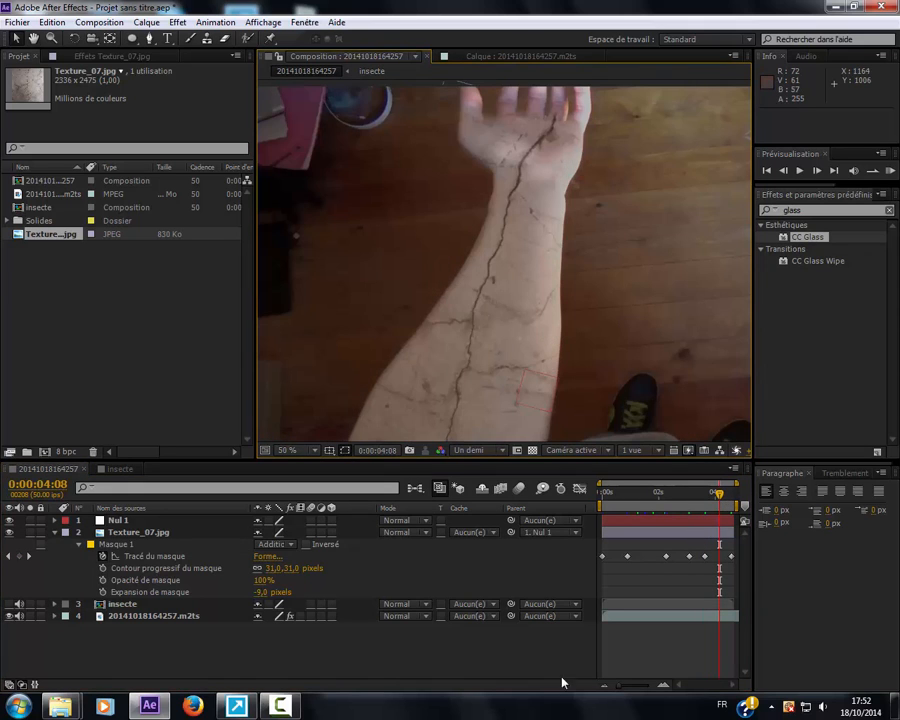
{"action": "left_click", "coordinate": [296, 708]}
{"action": "left_click", "coordinate": [836, 640]}
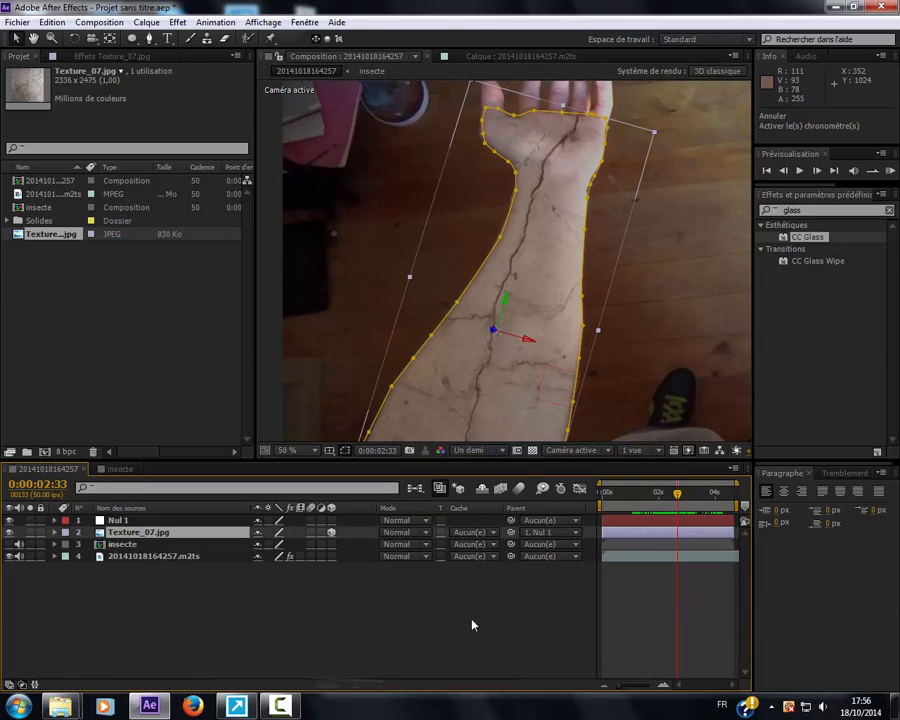
Move the Texture_07.jpg layer below the insecte layer, directly above the arm footage, and deselect it.
{"action": "mouse_move", "coordinate": [677, 493]}
{"action": "left_mouse_down"}
{"action": "mouse_move", "coordinate": [706, 493]}
{"action": "mouse_move", "coordinate": [676, 493]}
{"action": "left_mouse_up"}
{"action": "scroll", "coordinate": [506, 370], "scroll_direction": "down", "scroll_amount": 2}
{"action": "scroll", "coordinate": [504, 376], "scroll_direction": "up", "scroll_amount": 2}
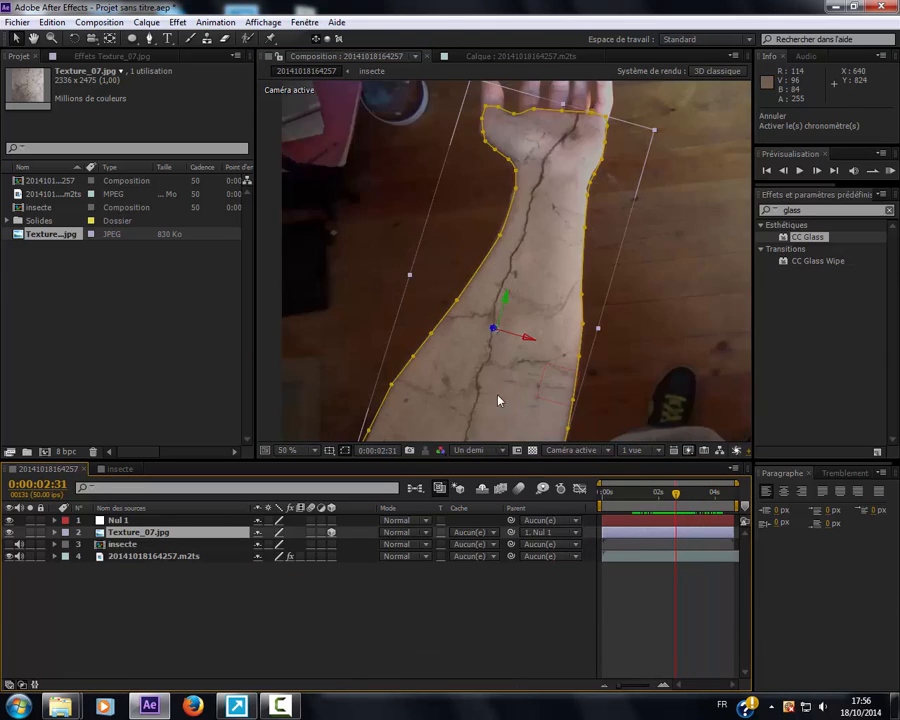
{"action": "left_click", "coordinate": [336, 617]}
{"action": "left_click", "coordinate": [127, 533]}
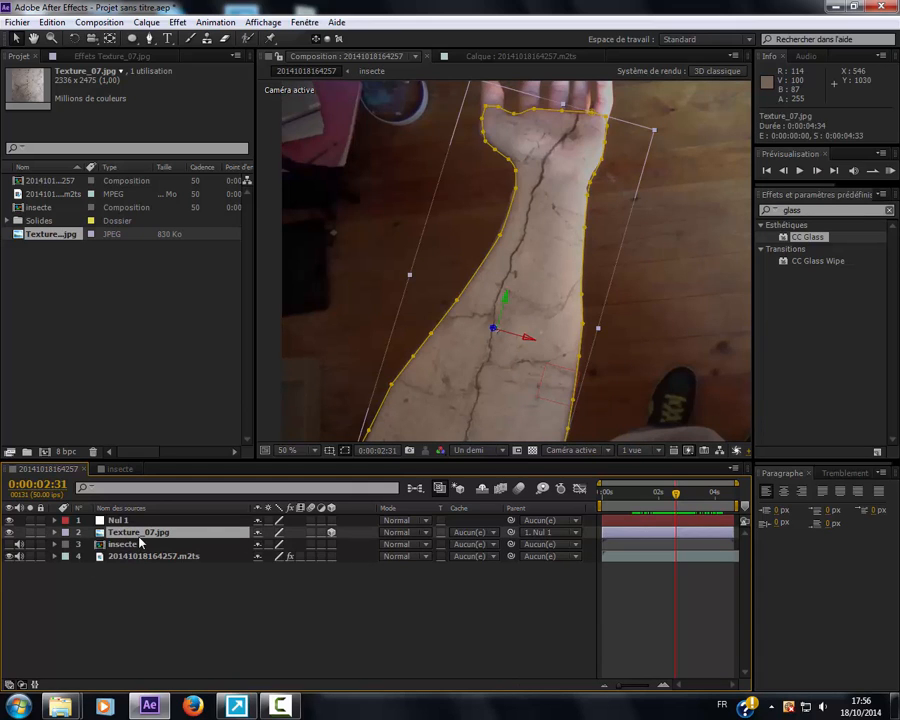
{"action": "left_click_drag", "start_coordinate": [140, 538], "coordinate": [145, 555]}
{"action": "left_click", "coordinate": [608, 576]}
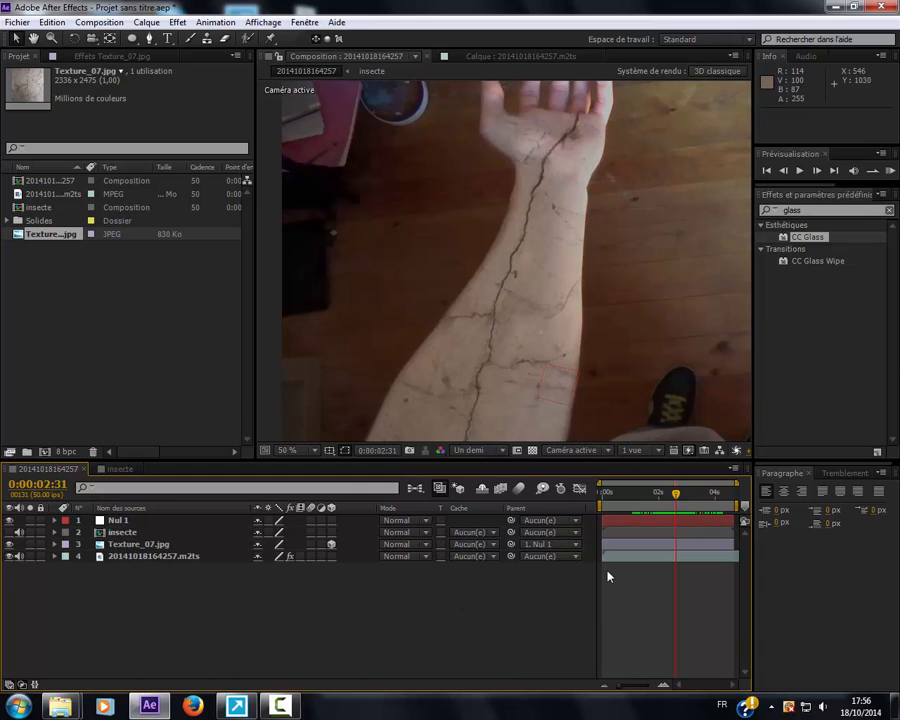
At 0:00:01:40, set the blending mode of the Texture_07.jpg layer to Incrustation and inspect the forearm.
{"action": "mouse_move", "coordinate": [670, 502]}
{"action": "left_mouse_down"}
{"action": "mouse_move", "coordinate": [707, 495]}
{"action": "mouse_move", "coordinate": [668, 495]}
{"action": "left_mouse_up"}
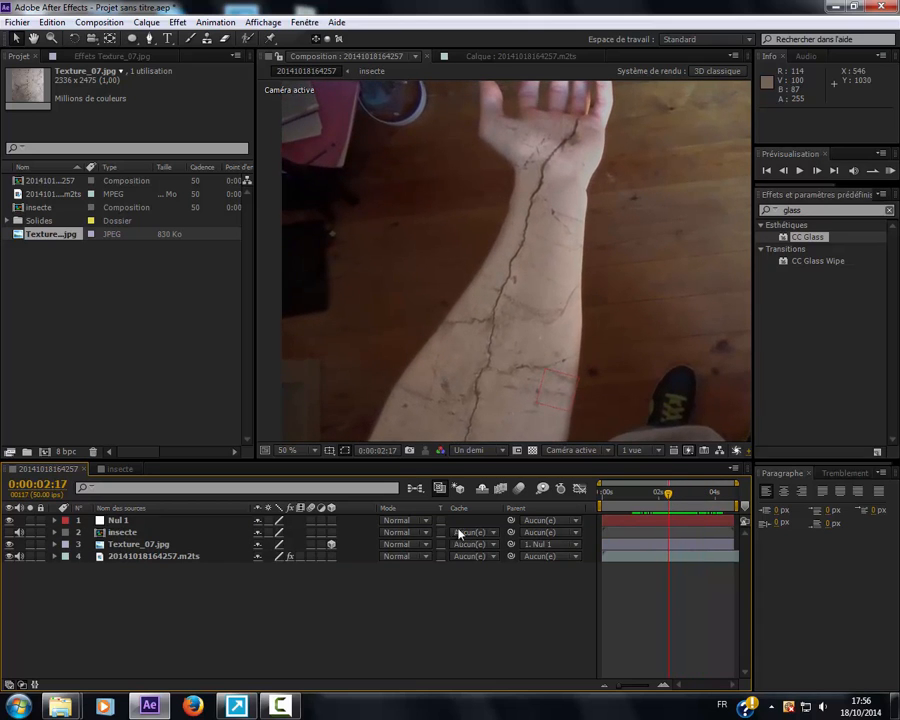
{"action": "left_click", "coordinate": [653, 496]}
{"action": "scroll", "coordinate": [560, 369], "scroll_direction": "down", "scroll_amount": 2}
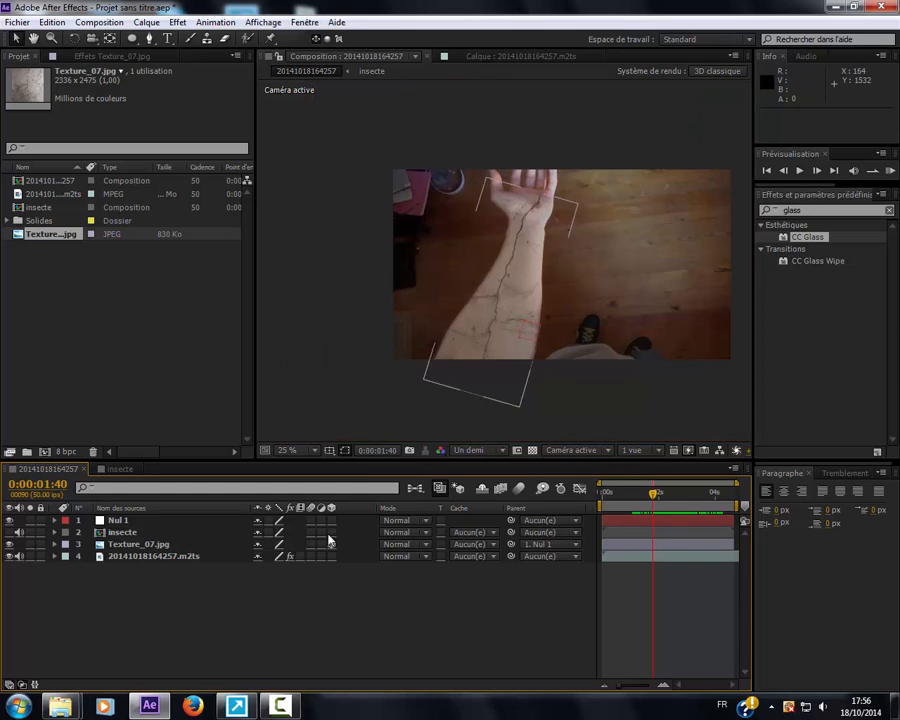
{"action": "left_click", "coordinate": [420, 546]}
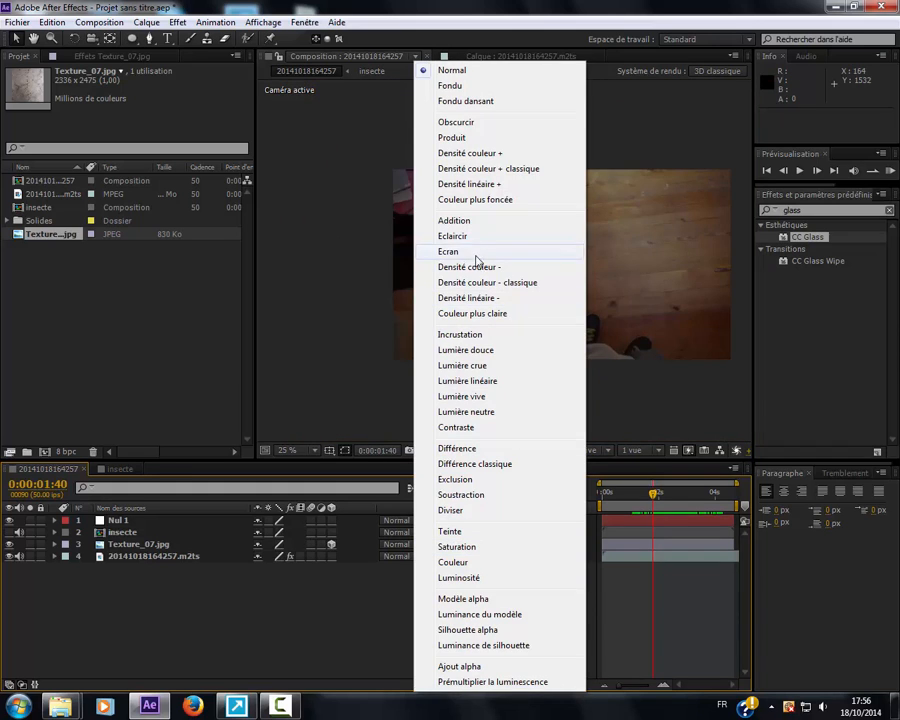
{"action": "left_click", "coordinate": [463, 336]}
{"action": "scroll", "coordinate": [518, 376], "scroll_direction": "up", "scroll_amount": 1}
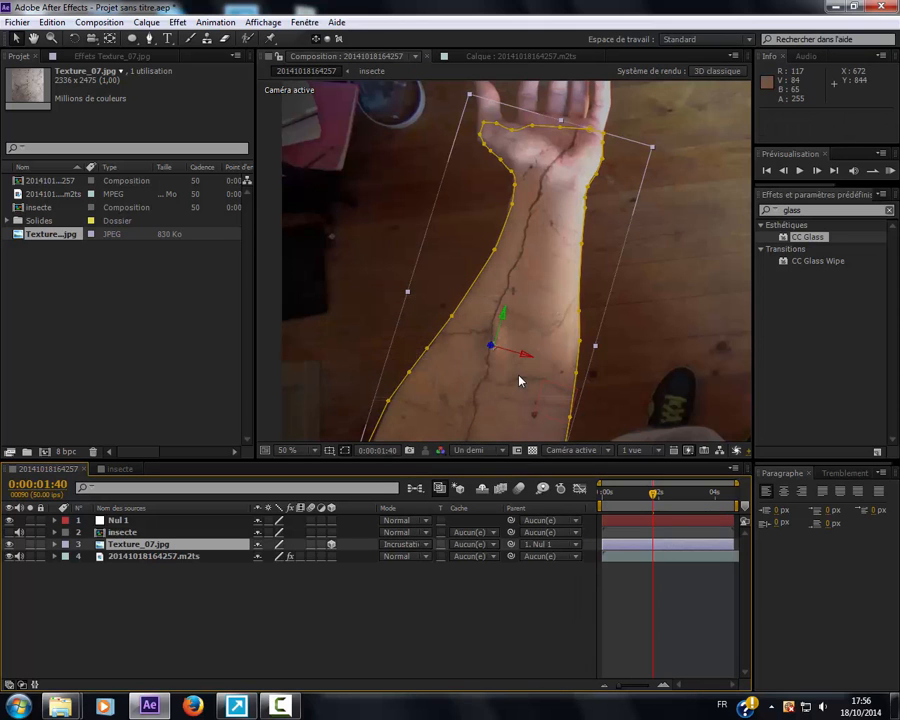
{"action": "left_click_drag", "start_coordinate": [518, 378], "coordinate": [516, 322]}
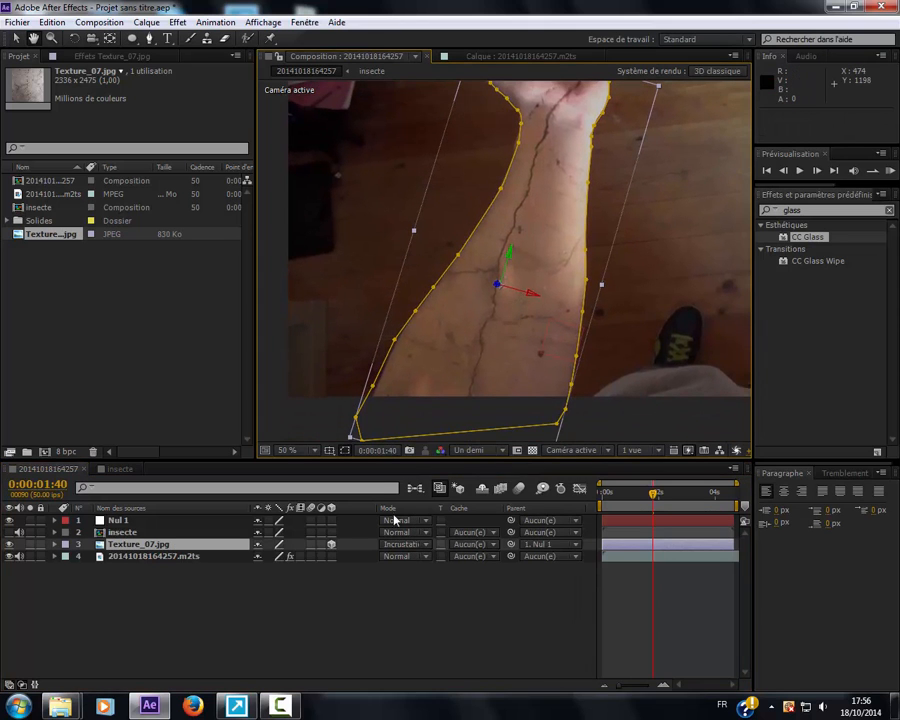
Try the Lumière douce, Lumière crue and Lumière linéaire blending modes on Texture_07.jpg and inspect the arm with the layer deselected.
{"action": "left_click", "coordinate": [400, 545]}
{"action": "left_click", "coordinate": [465, 350]}
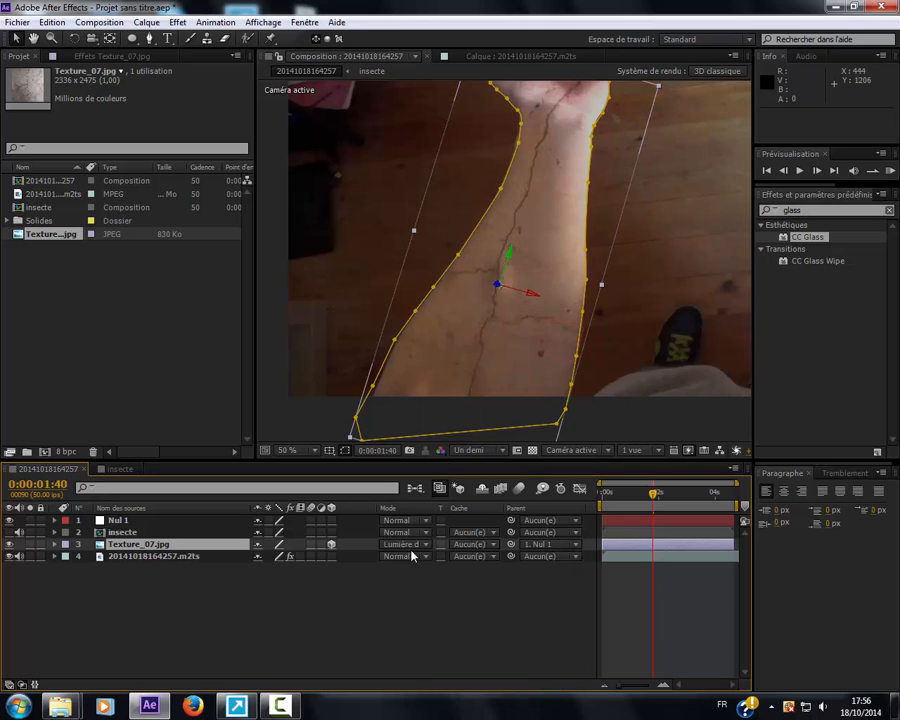
{"action": "left_click", "coordinate": [412, 543]}
{"action": "left_click", "coordinate": [474, 367]}
{"action": "left_click", "coordinate": [412, 545]}
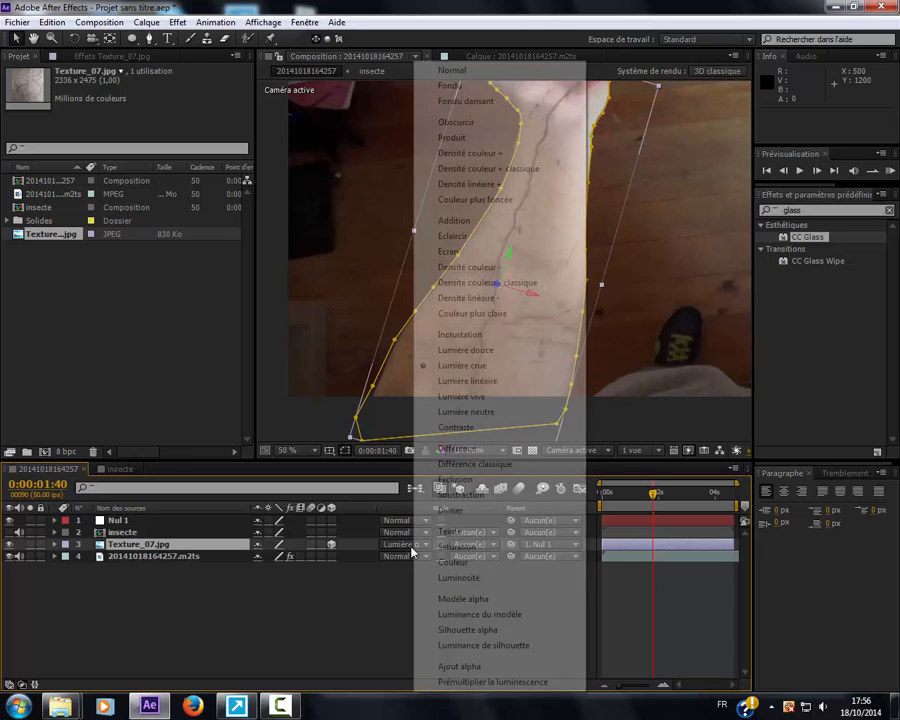
{"action": "left_click", "coordinate": [466, 381]}
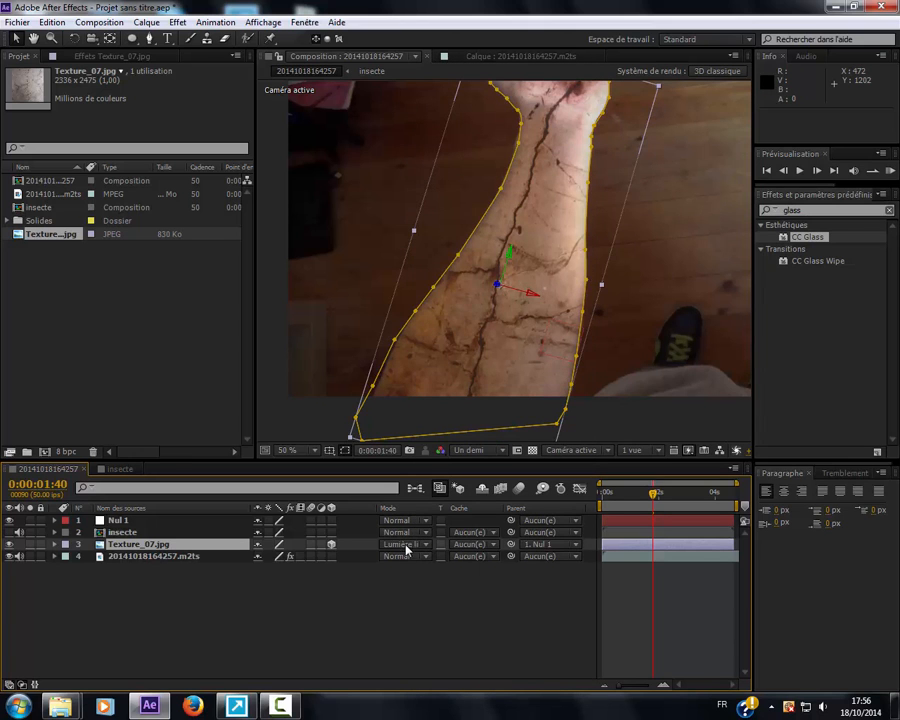
{"action": "left_click", "coordinate": [388, 597]}
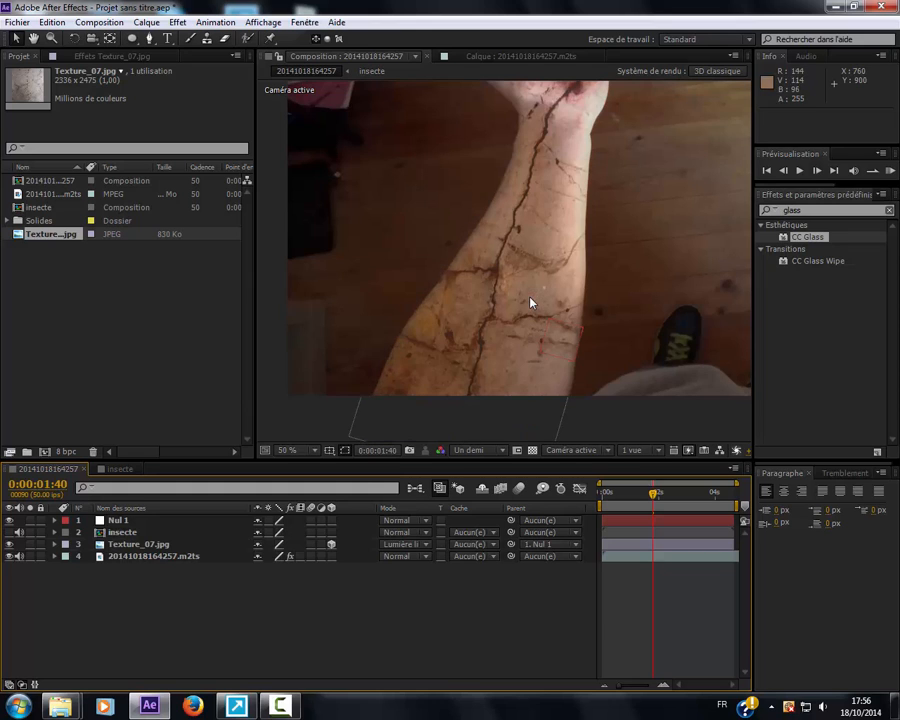
Try lowering the opacity of Texture_07.jpg to 17%, then undo the change.
{"action": "left_click", "coordinate": [165, 545]}
{"action": "key", "text": "t"}
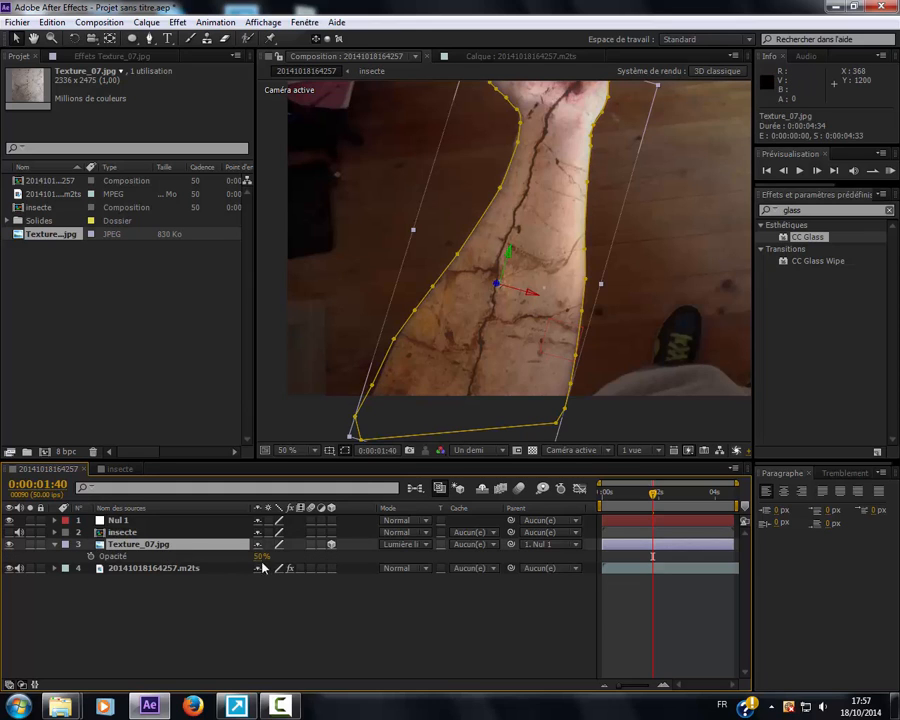
{"action": "left_click_drag", "start_coordinate": [260, 556], "coordinate": [237, 577]}
{"action": "left_click", "coordinate": [275, 627]}
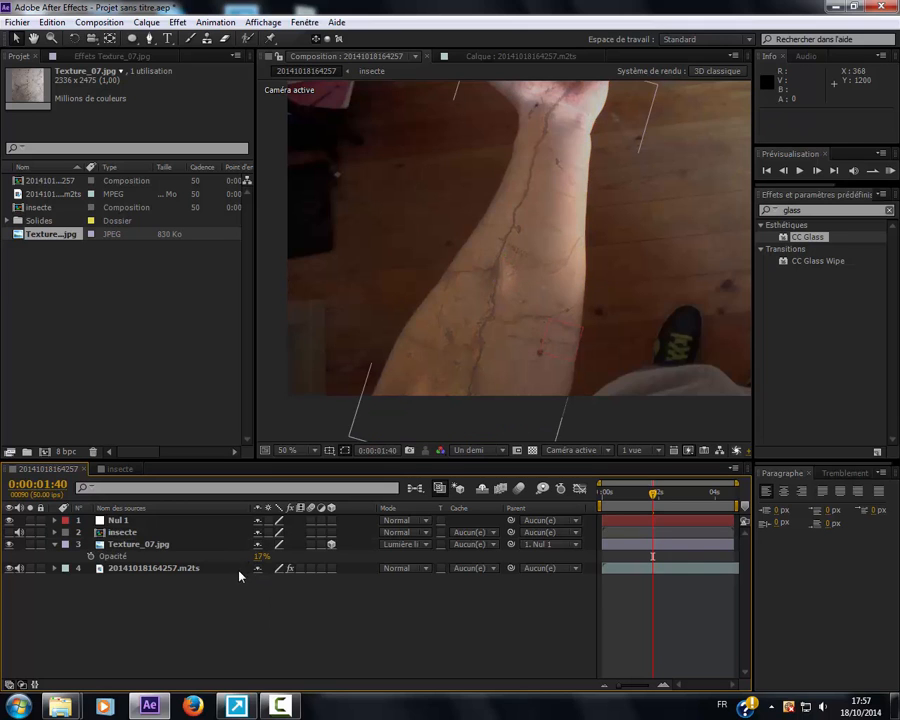
{"action": "key", "text": "ctrl+z"}
Try the Lumière vive, Lumière neutre and Contraste blending modes on Texture_07.jpg.
{"action": "left_click", "coordinate": [400, 548]}
{"action": "left_click", "coordinate": [420, 397]}
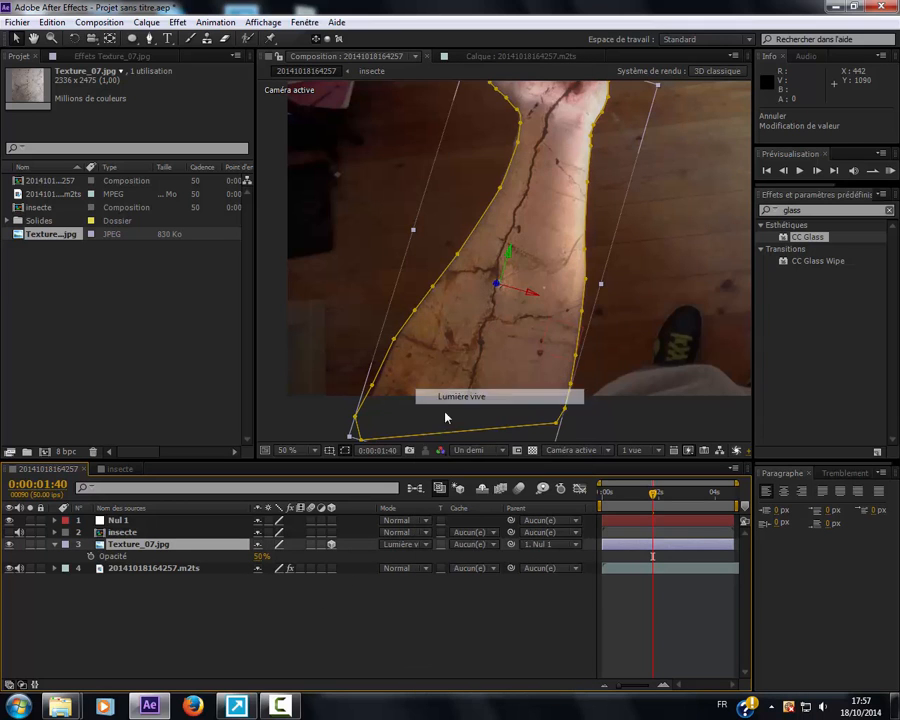
{"action": "left_click", "coordinate": [403, 549]}
{"action": "left_click", "coordinate": [462, 412]}
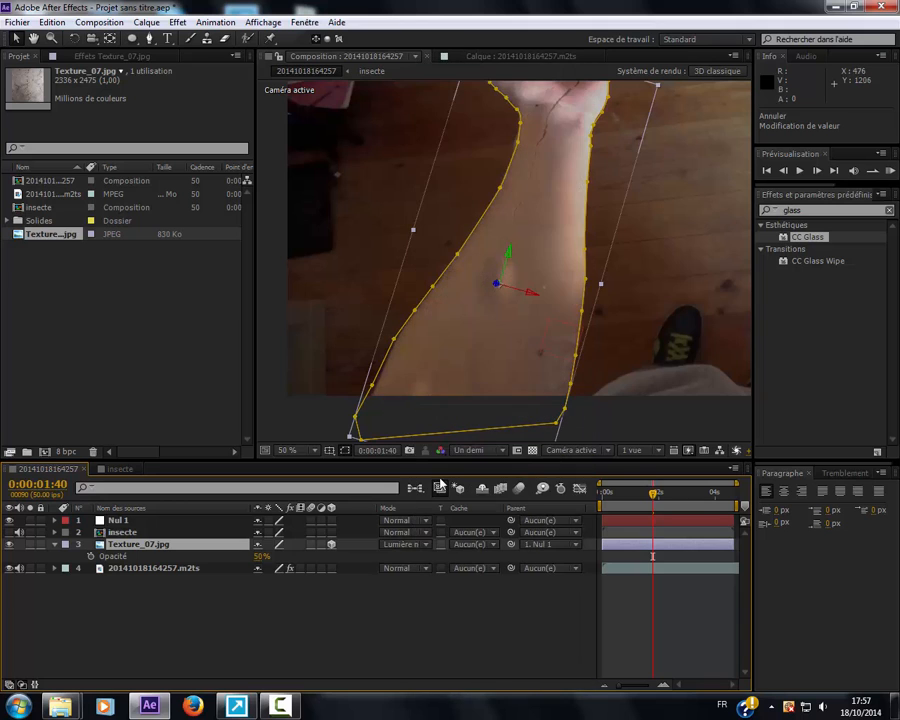
{"action": "left_click", "coordinate": [415, 549]}
{"action": "left_click", "coordinate": [462, 426]}
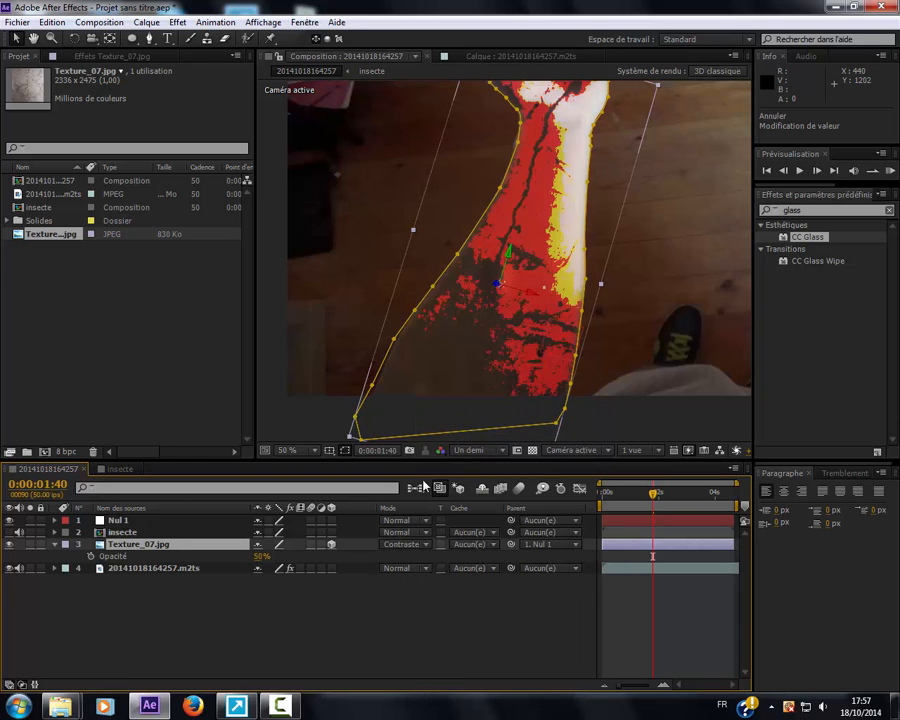
Try the Ecran blending mode on Texture_07.jpg and inspect the arm with the layer deselected.
{"action": "left_click", "coordinate": [400, 546]}
{"action": "left_click", "coordinate": [462, 257]}
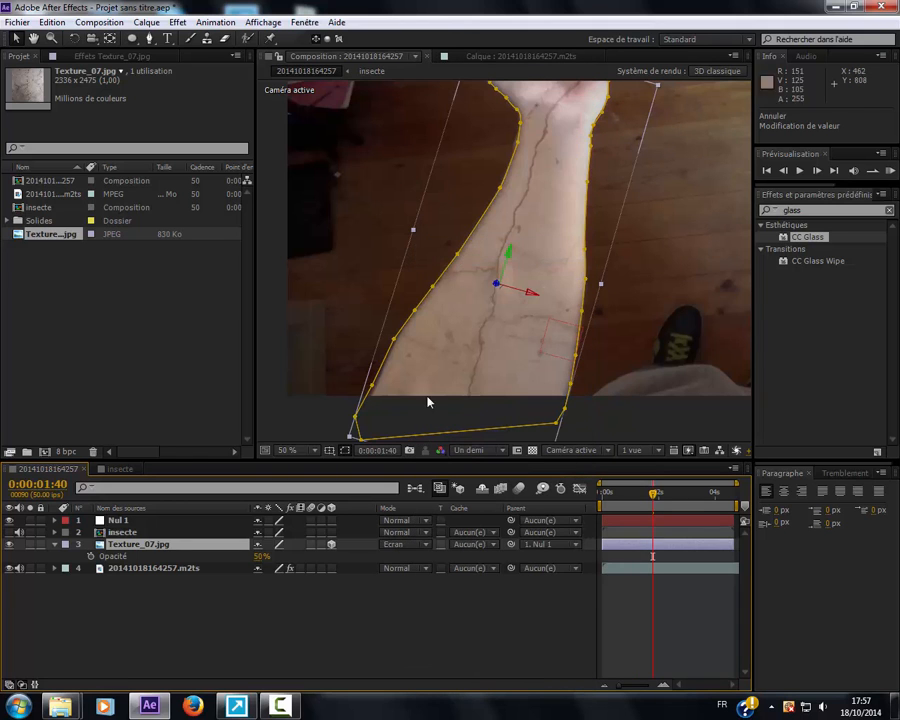
{"action": "left_click", "coordinate": [402, 600]}
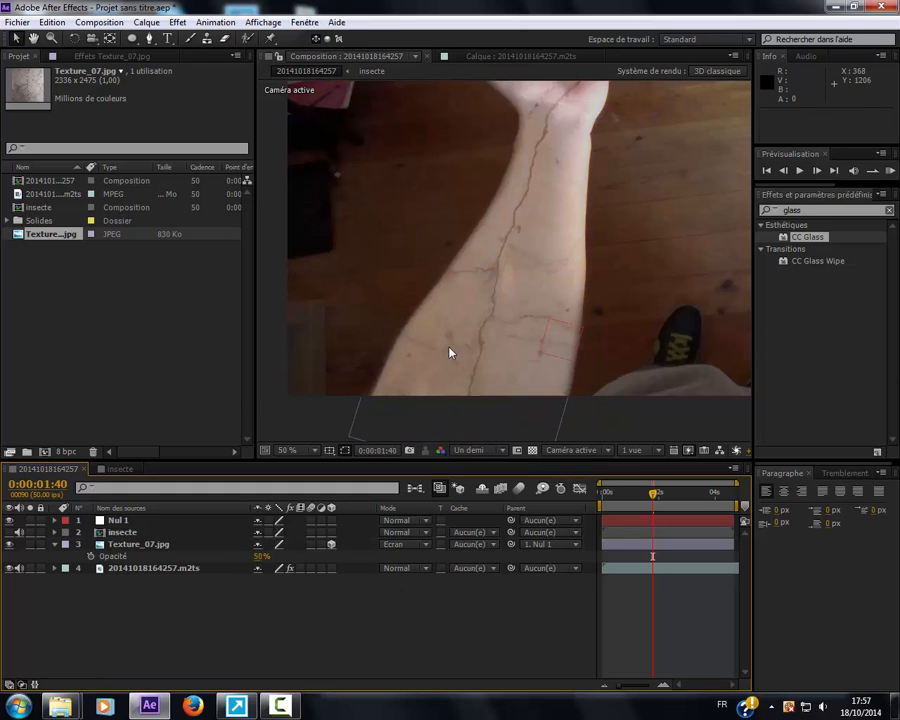
{"action": "scroll", "coordinate": [477, 281], "scroll_direction": "down", "scroll_amount": 2}
{"action": "scroll", "coordinate": [477, 281], "scroll_direction": "up", "scroll_amount": 2}
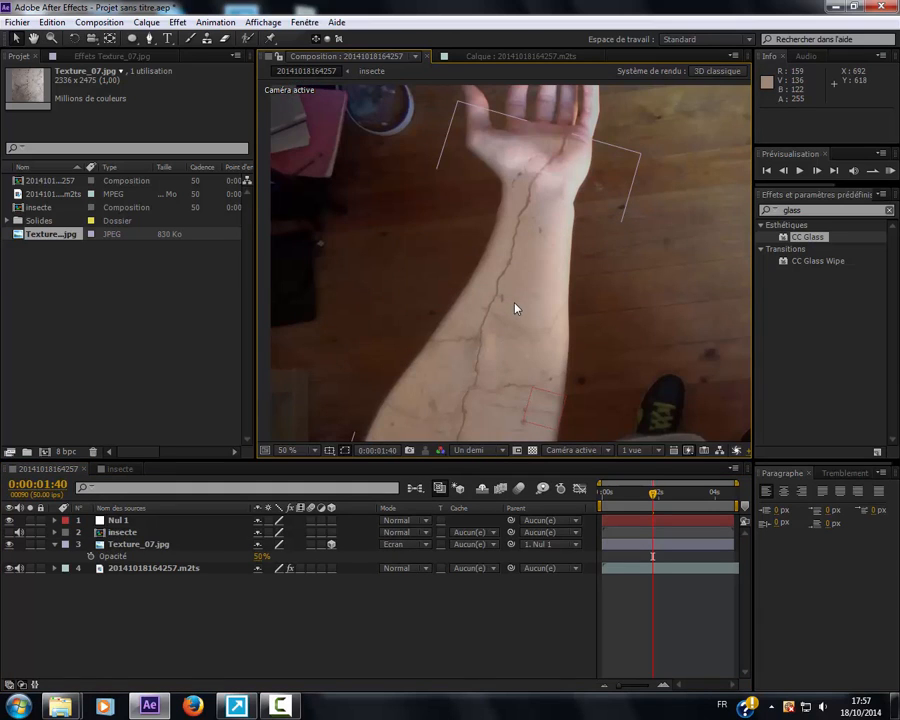
{"action": "scroll", "coordinate": [515, 376], "scroll_direction": "down", "scroll_amount": 2}
{"action": "scroll", "coordinate": [515, 370], "scroll_direction": "up", "scroll_amount": 2}
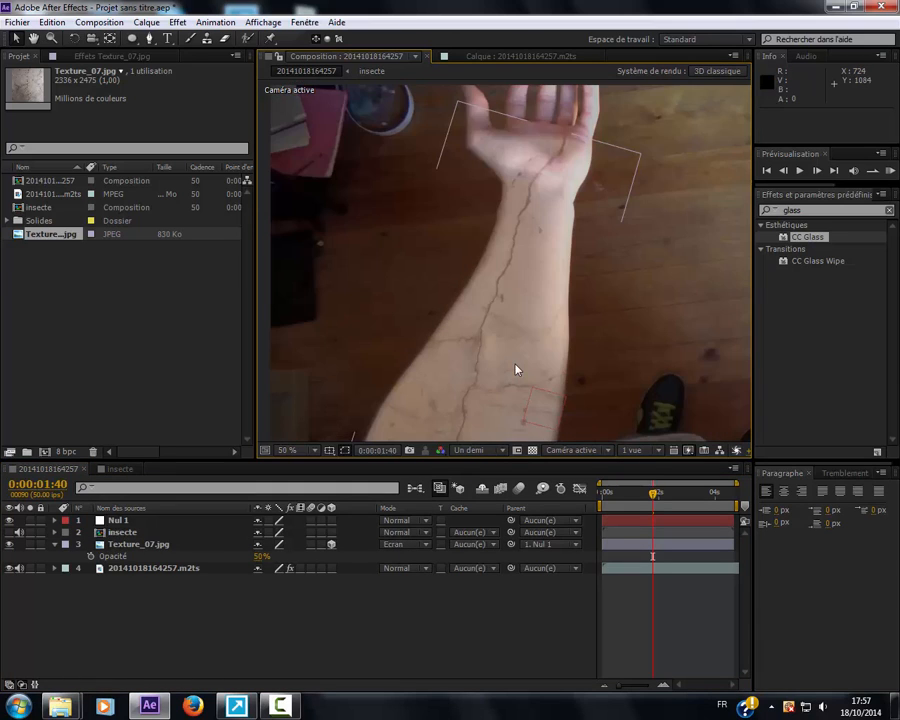
Try the Densité couleur -, Densité couleur - classique and Densité linéaire - blending modes on Texture_07.jpg.
{"action": "left_click", "coordinate": [396, 549]}
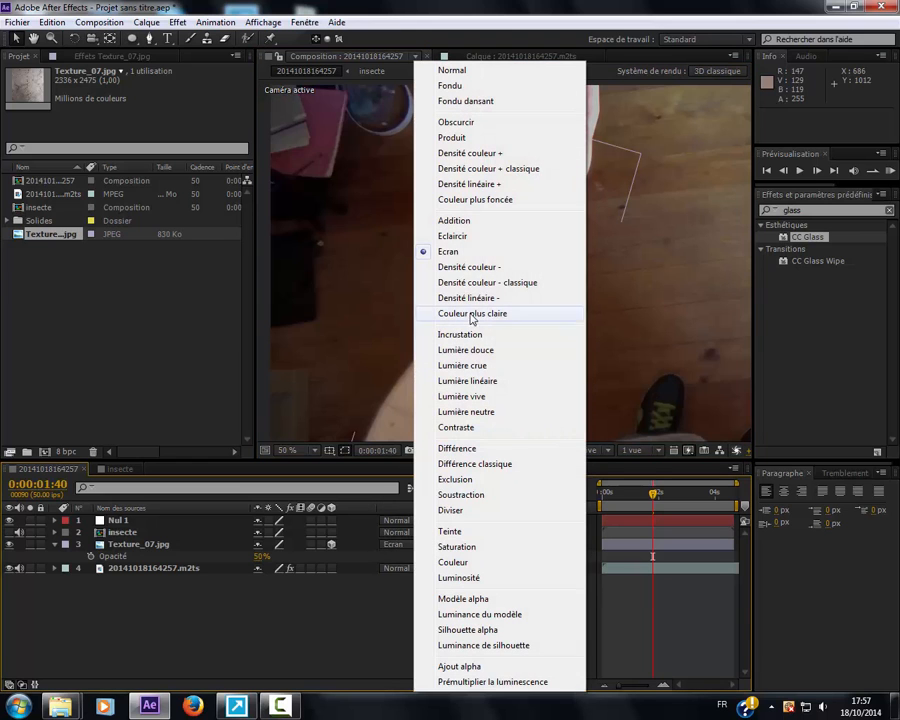
{"action": "left_click", "coordinate": [455, 265]}
{"action": "left_click", "coordinate": [396, 544]}
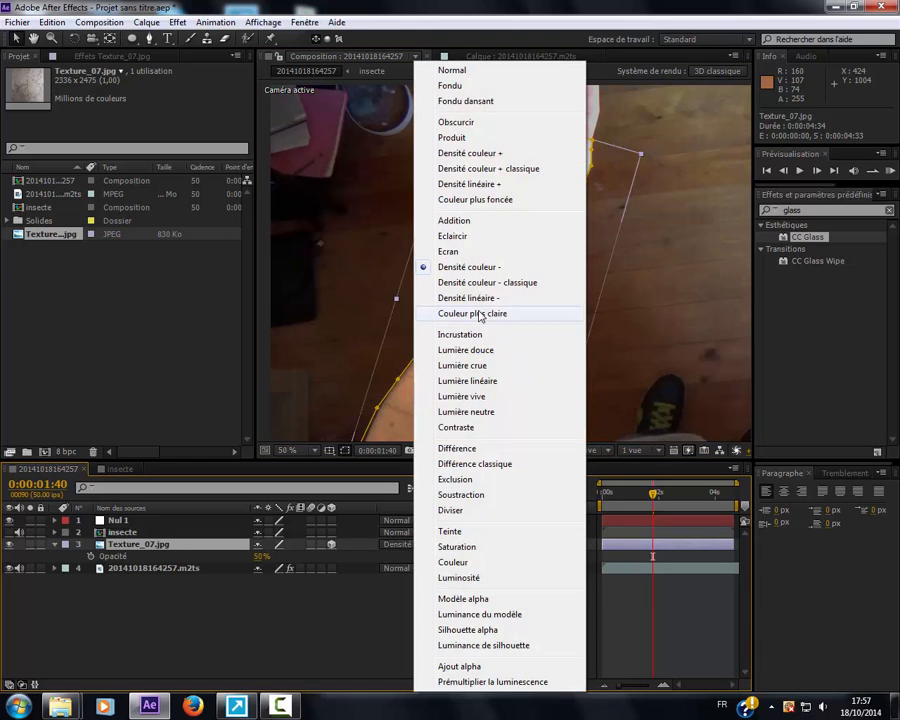
{"action": "left_click", "coordinate": [460, 290]}
{"action": "left_click", "coordinate": [418, 551]}
{"action": "left_click", "coordinate": [455, 298]}
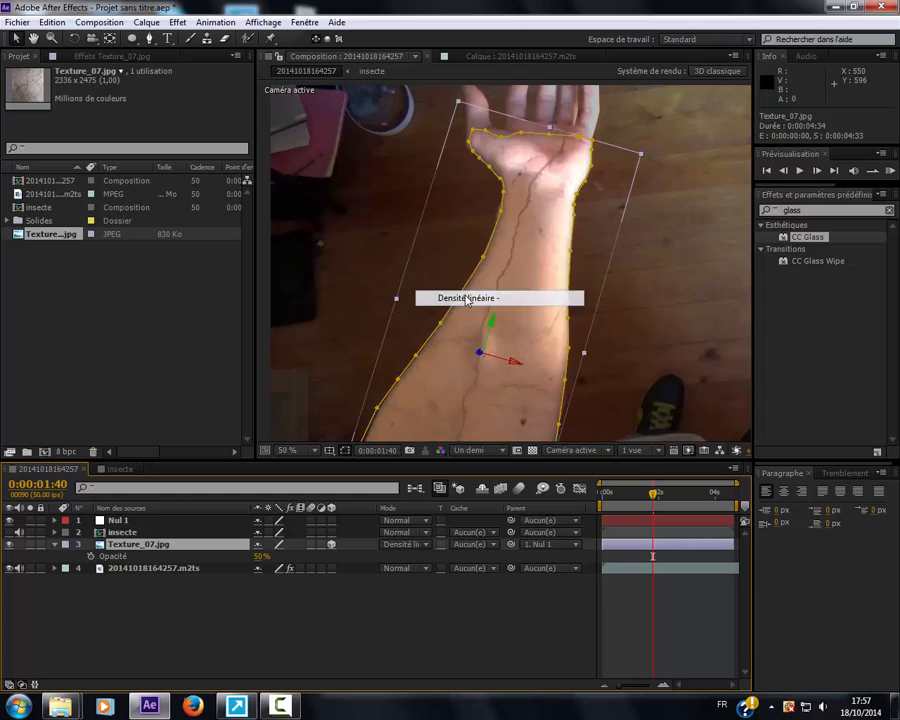
Set the blending mode of Texture_07.jpg back to Incrustation and inspect the whole arm with the layer deselected.
{"action": "left_click", "coordinate": [410, 547]}
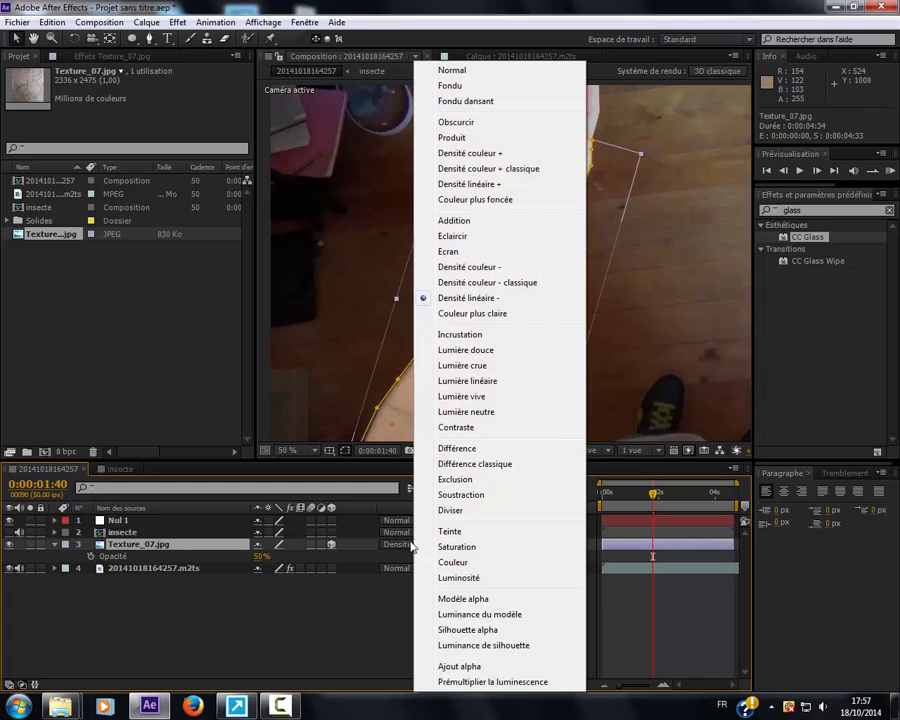
{"action": "left_click", "coordinate": [452, 333]}
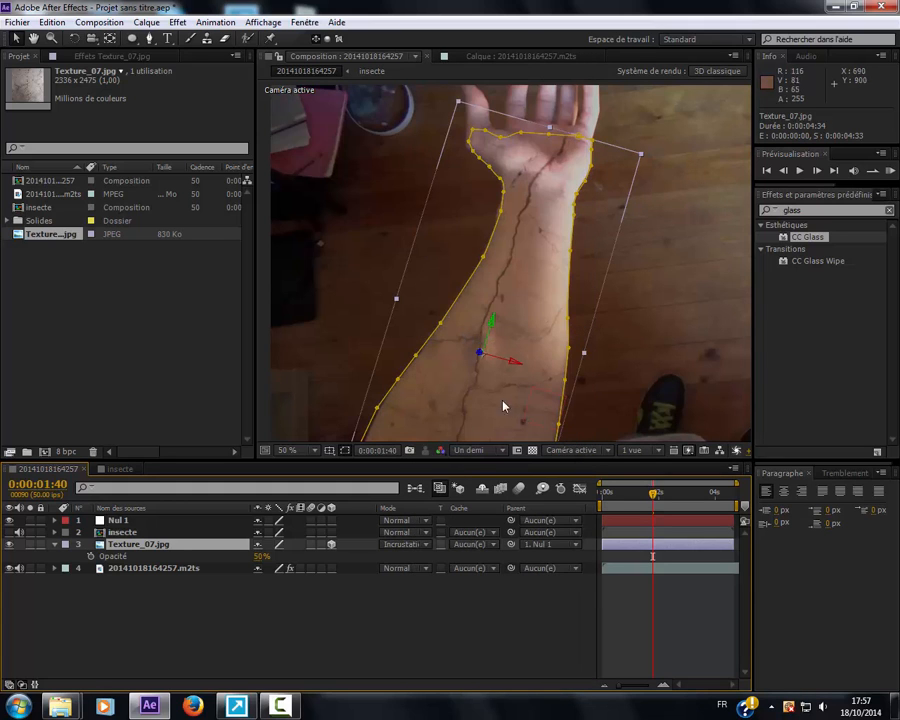
{"action": "left_click_drag", "start_coordinate": [501, 402], "coordinate": [520, 342]}
{"action": "left_click", "coordinate": [468, 652]}
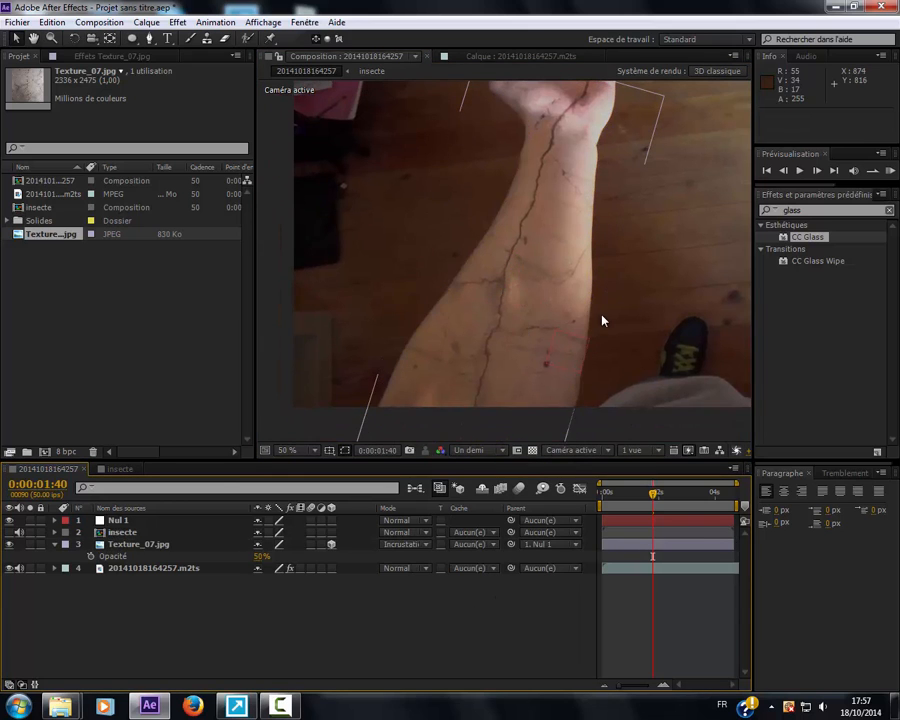
{"action": "left_click_drag", "start_coordinate": [569, 291], "coordinate": [570, 327]}
Apply the Courbes colour correction to Texture_07.jpg and pull the middle of its RVB curve down to darken the texture.
{"action": "left_click", "coordinate": [141, 545]}
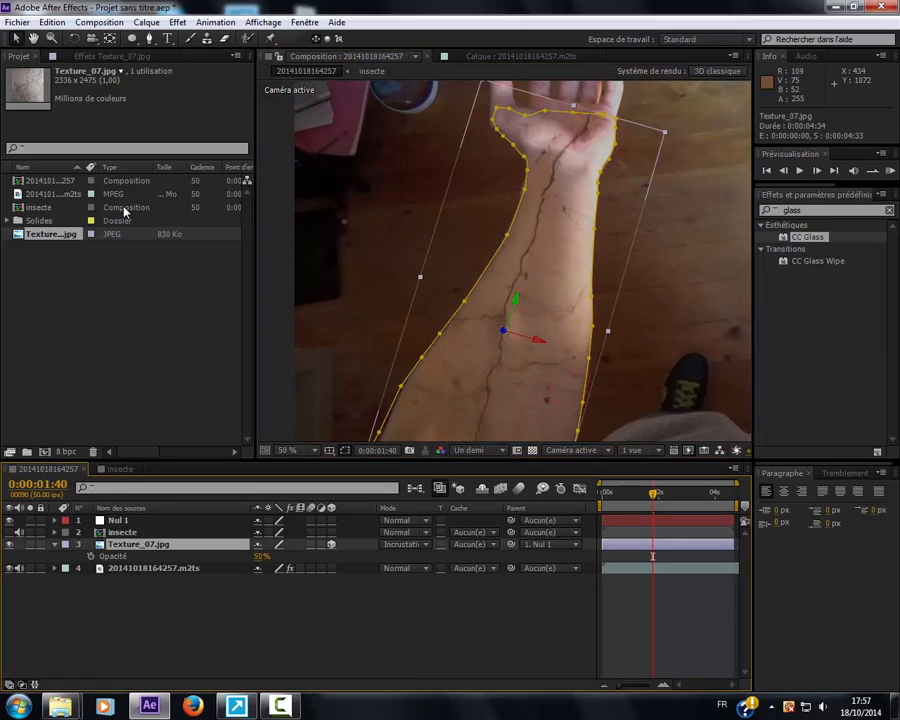
{"action": "left_click", "coordinate": [182, 22]}
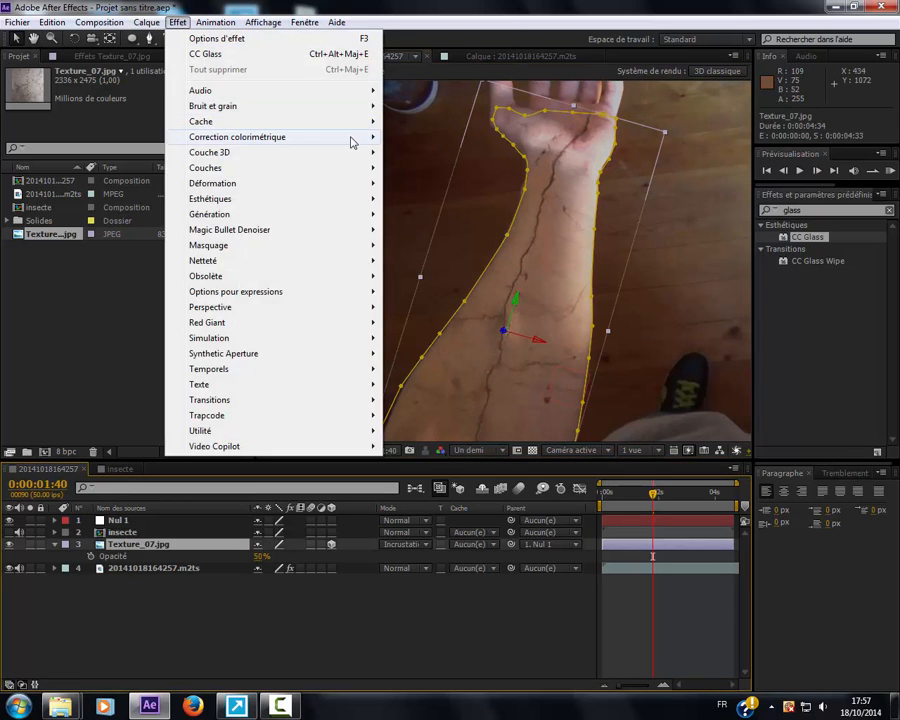
{"action": "mouse_move", "coordinate": [354, 138]}
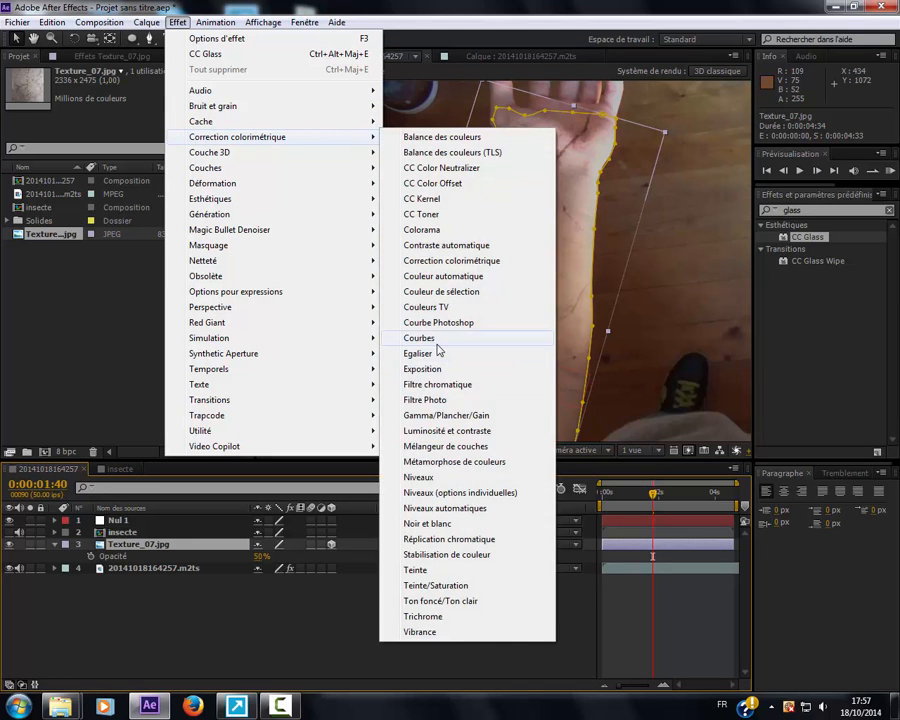
{"action": "left_click", "coordinate": [420, 338]}
{"action": "left_click_drag", "start_coordinate": [94, 190], "coordinate": [105, 205]}
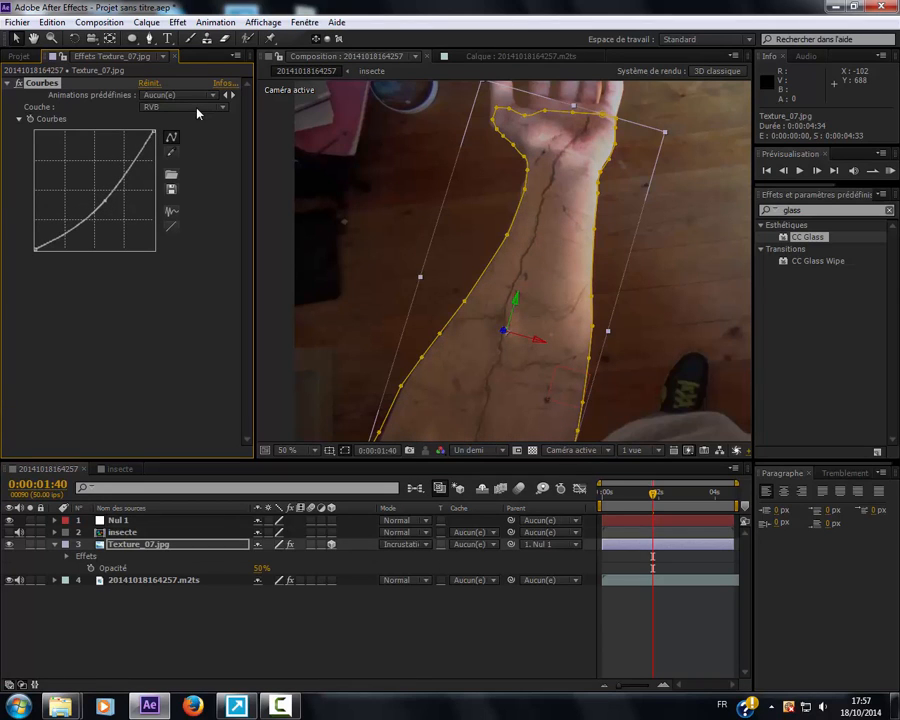
Lower the middle of the Rouge curve and slightly raise the middle of the Vert curve in Texture_07.jpg's Courbes correction.
{"action": "left_click", "coordinate": [197, 107]}
{"action": "left_click", "coordinate": [194, 146]}
{"action": "left_click_drag", "start_coordinate": [95, 188], "coordinate": [99, 206]}
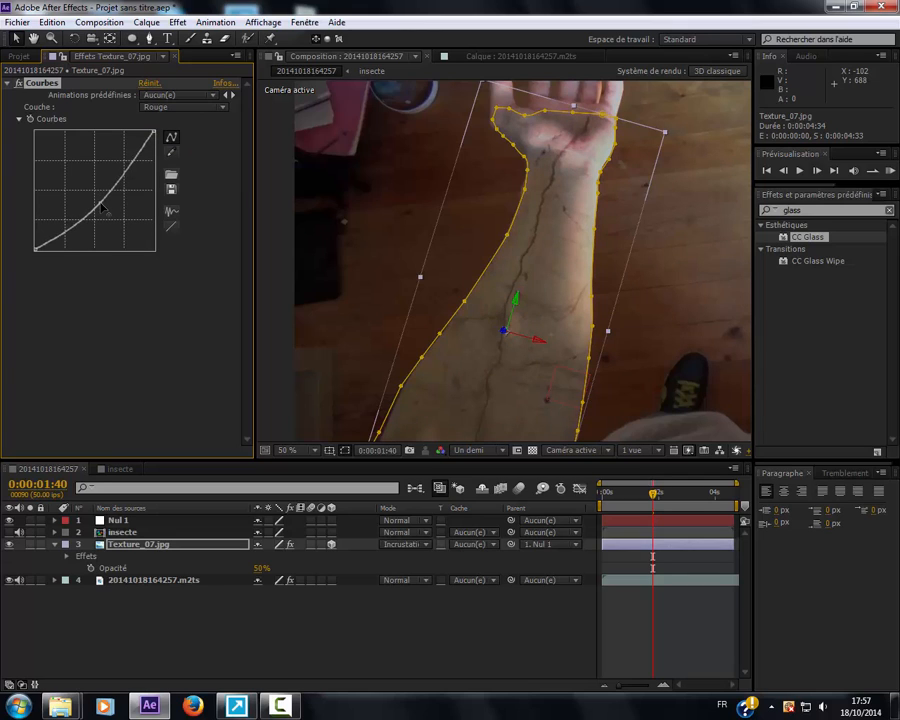
{"action": "left_click", "coordinate": [160, 107]}
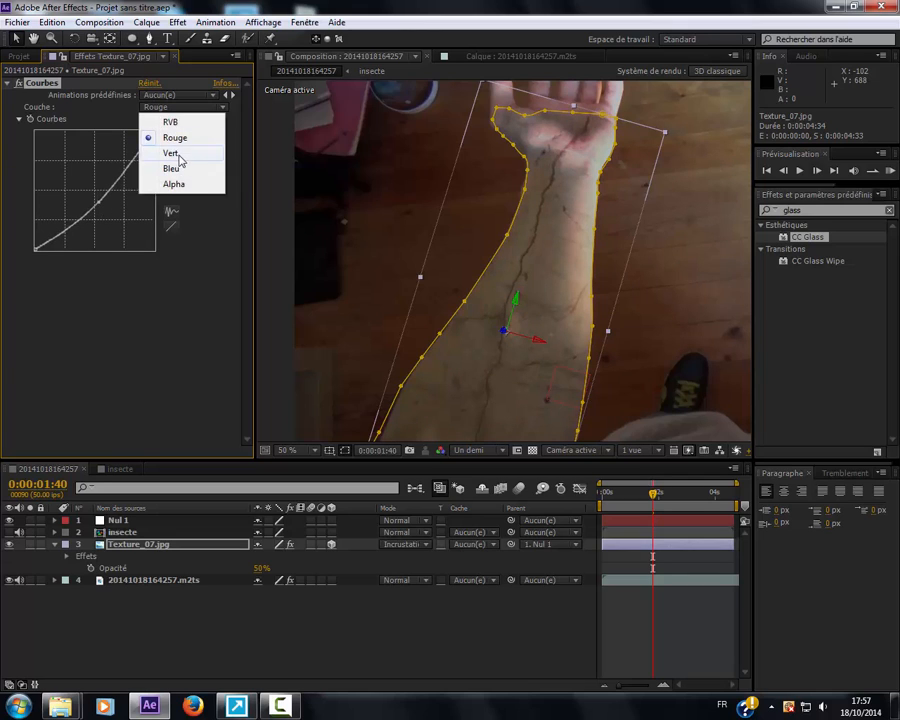
{"action": "left_click", "coordinate": [150, 152]}
{"action": "mouse_move", "coordinate": [96, 192]}
{"action": "left_mouse_down"}
{"action": "mouse_move", "coordinate": [86, 182]}
{"action": "mouse_move", "coordinate": [91, 194]}
{"action": "left_mouse_up"}
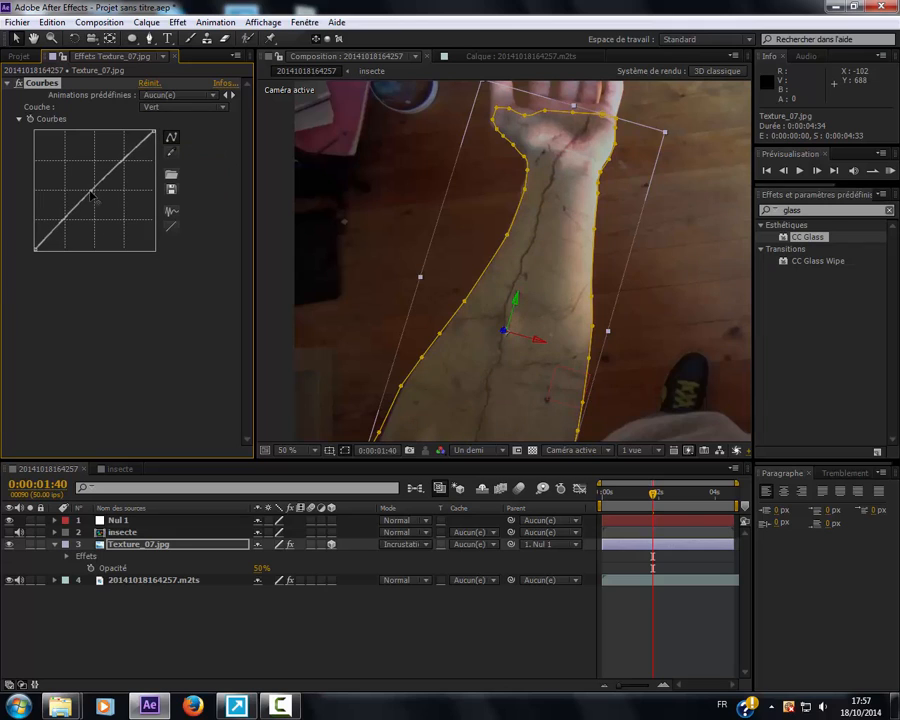
Deselect the texture layer, collapse the Courbes settings and inspect the colour-corrected texture along the whole arm.
{"action": "left_click", "coordinate": [293, 635]}
{"action": "left_click_drag", "start_coordinate": [527, 324], "coordinate": [474, 365]}
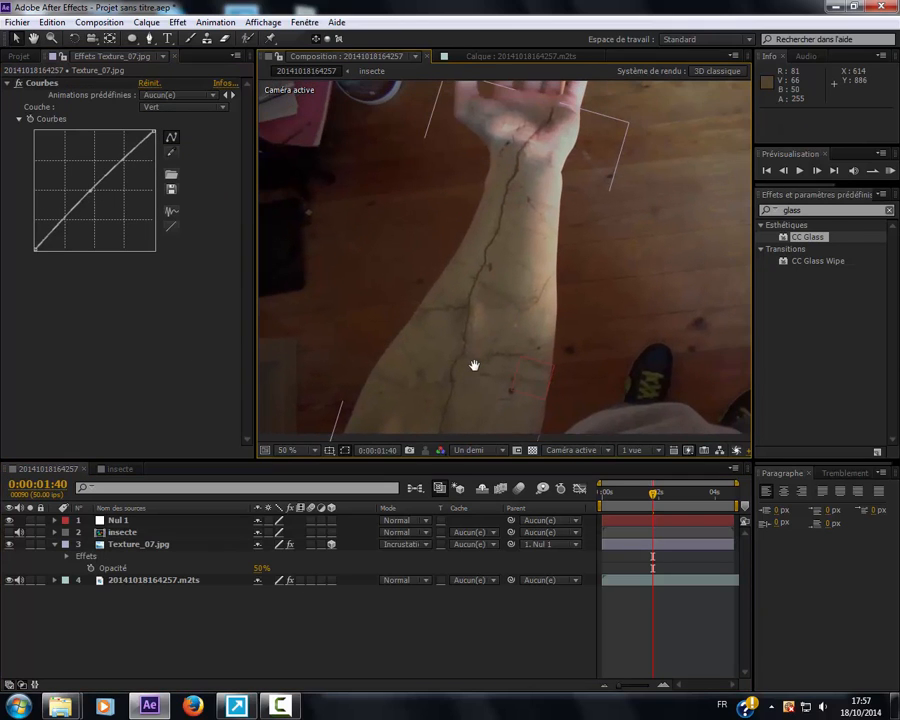
{"action": "left_click", "coordinate": [7, 86]}
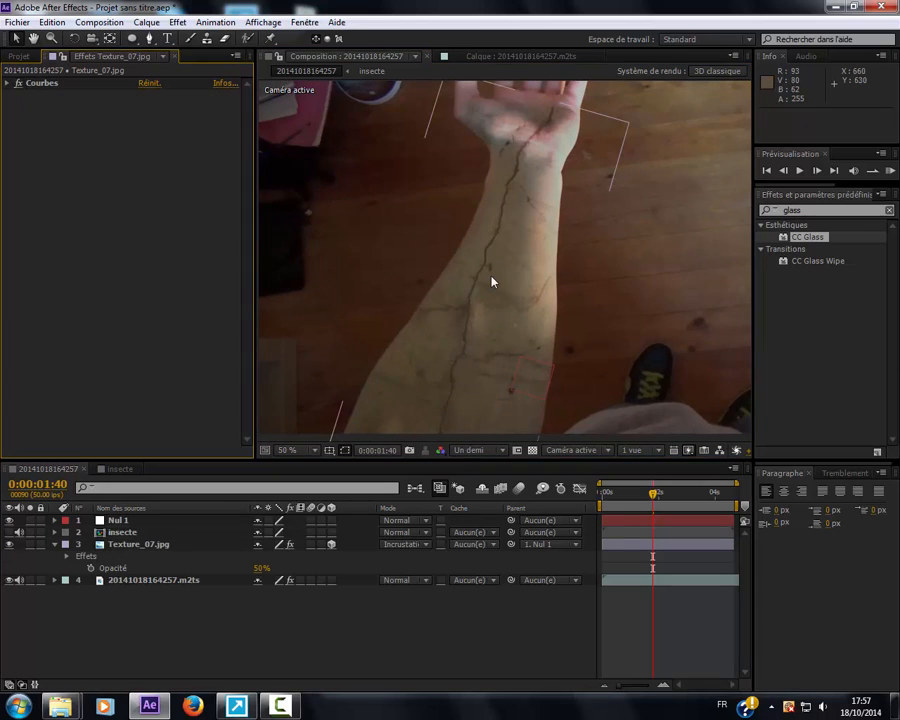
{"action": "left_click_drag", "start_coordinate": [345, 193], "coordinate": [518, 113]}
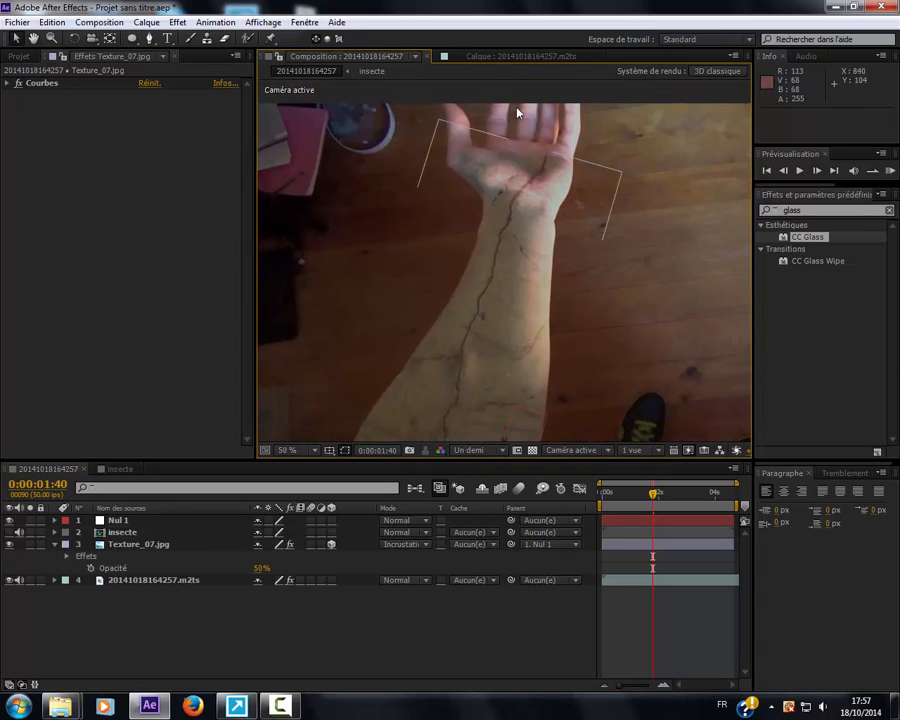
{"action": "left_click_drag", "start_coordinate": [504, 198], "coordinate": [488, 386]}
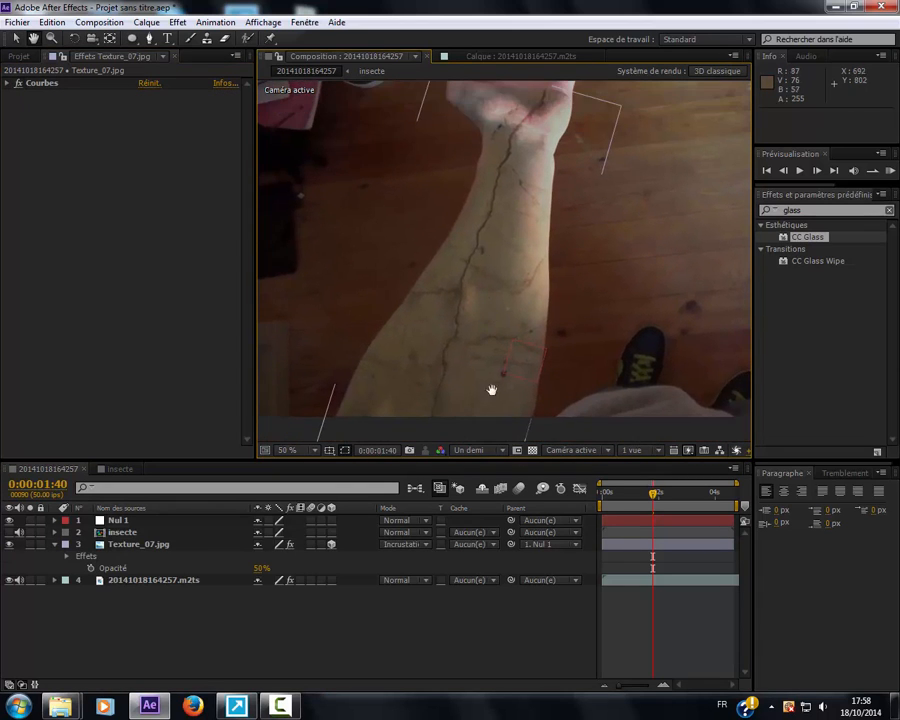
Advance through the footage to 0:00:02:27 and examine how the texture follows and blends with the arm.
{"action": "left_click_drag", "start_coordinate": [651, 505], "coordinate": [670, 520]}
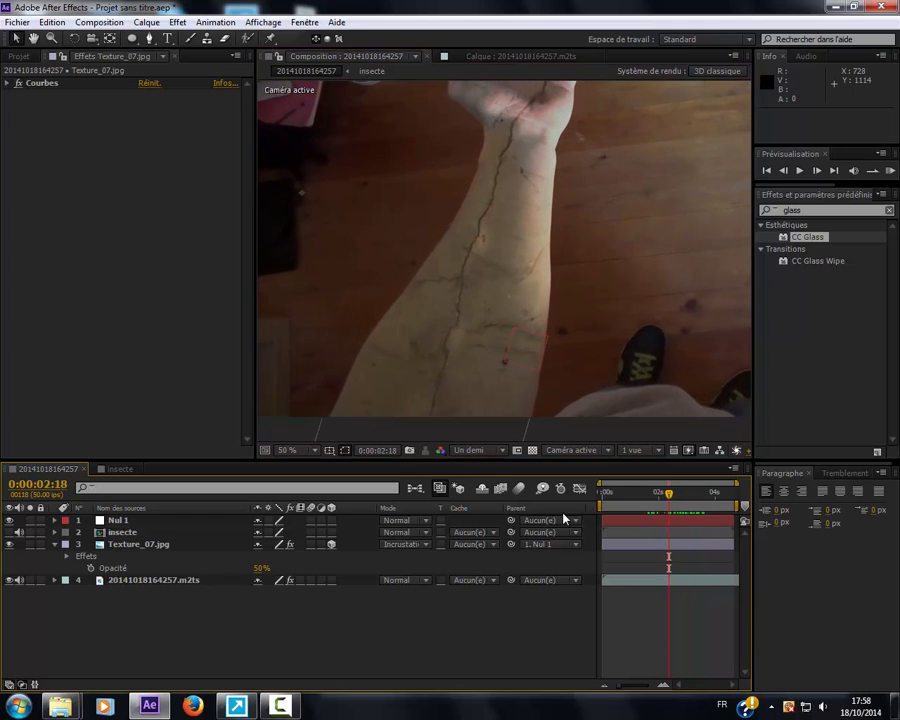
{"action": "key", "text": "Page_Down"}
{"action": "key", "text": "Page_Down"}
{"action": "key", "text": "Page_Down"}
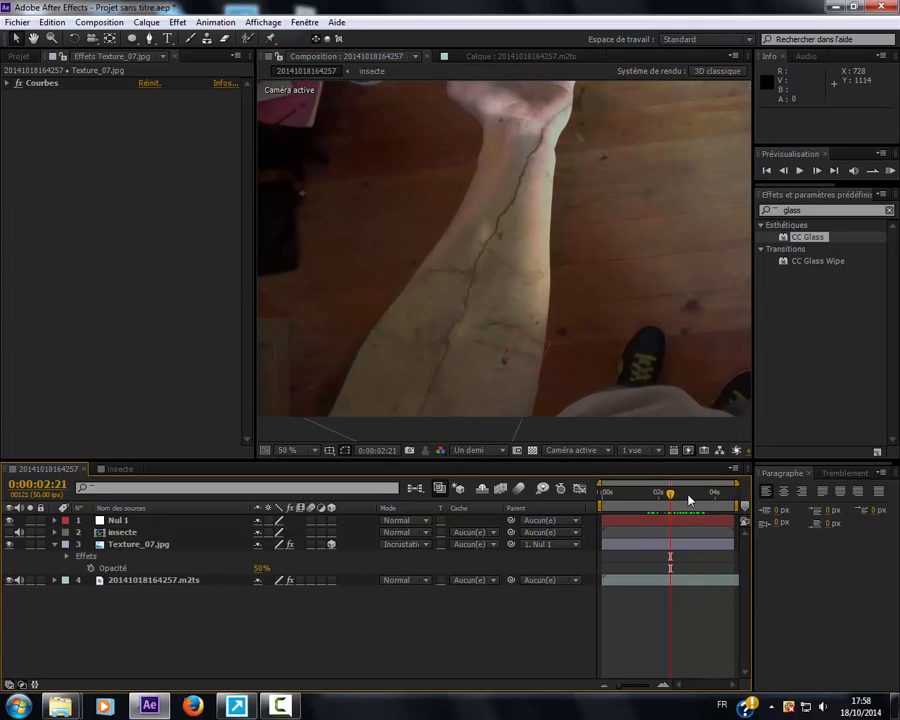
{"action": "key", "text": "Page_Down"}
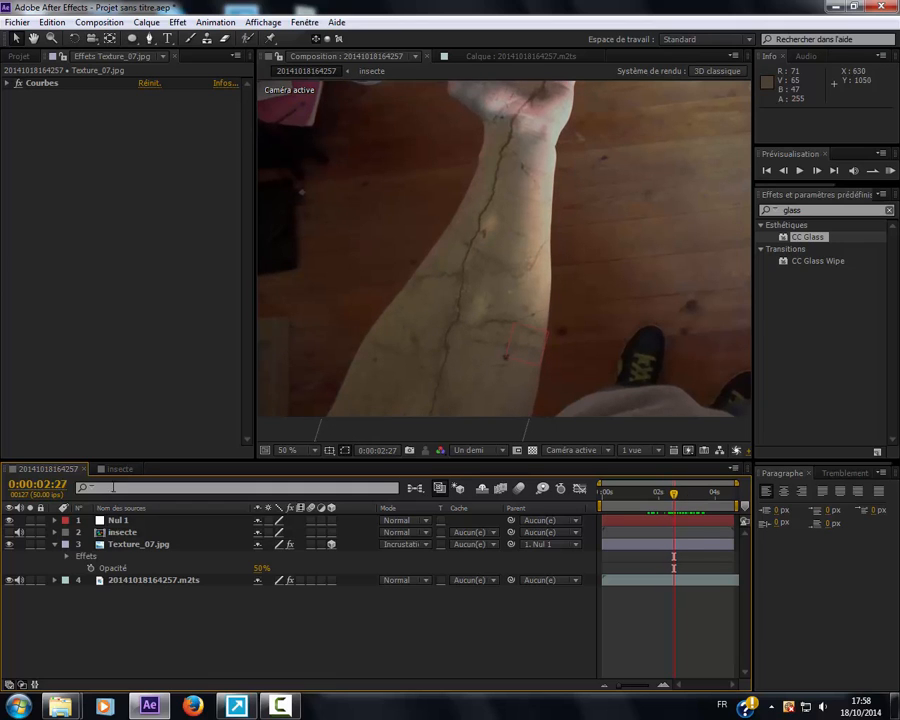
{"action": "left_click", "coordinate": [153, 545]}
{"action": "left_click", "coordinate": [405, 643]}
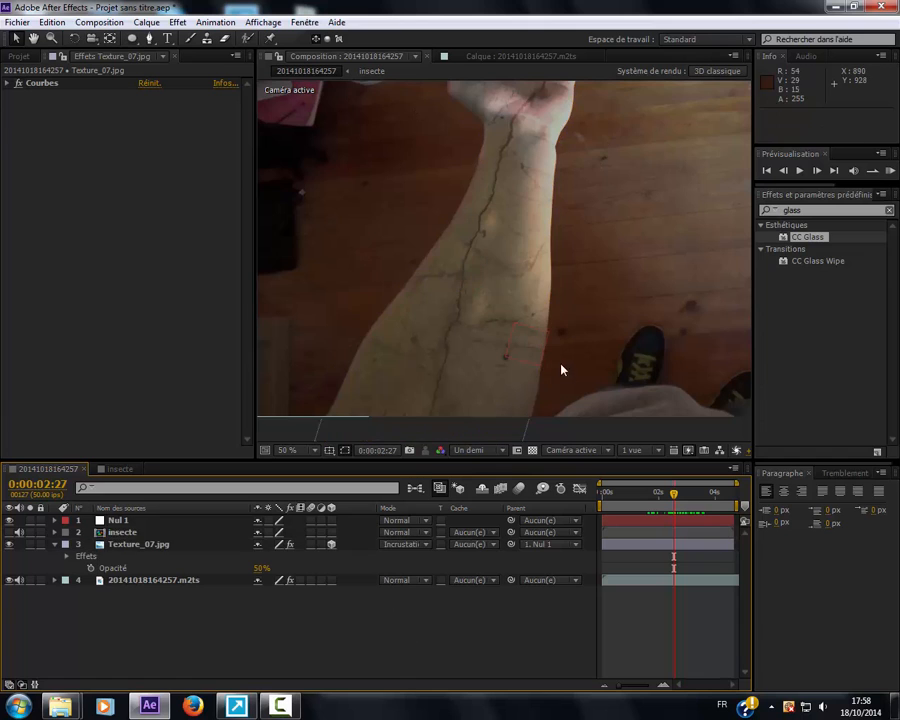
{"action": "key", "text": "space"}
{"action": "left_click_drag", "start_coordinate": [466, 348], "coordinate": [440, 375]}
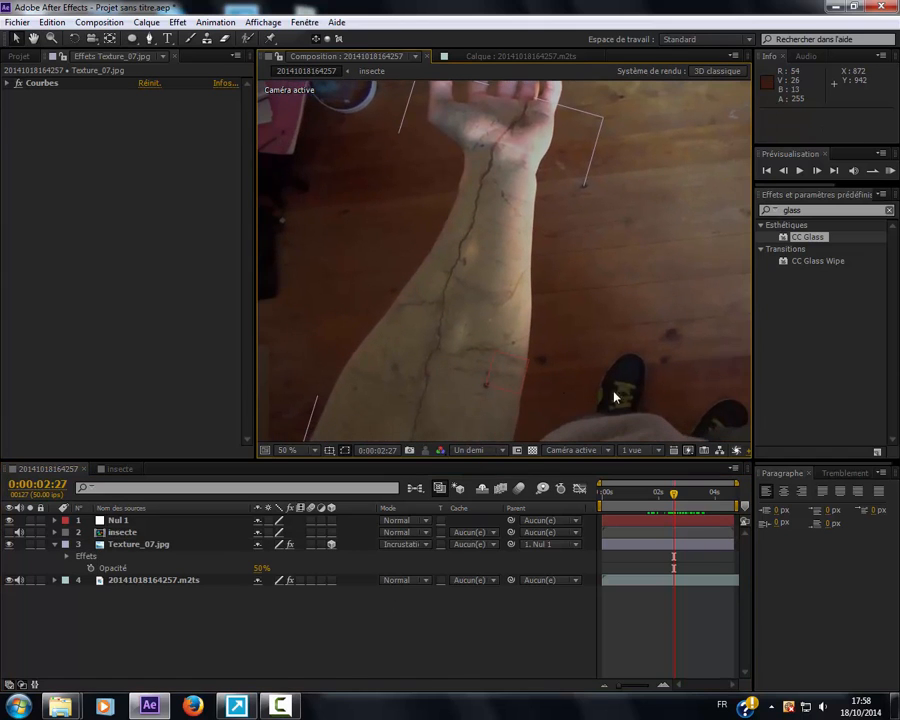
Collapse the expanded properties of the Texture_07.jpg layer and deselect it.
{"action": "left_click", "coordinate": [135, 590]}
{"action": "left_click", "coordinate": [129, 545]}
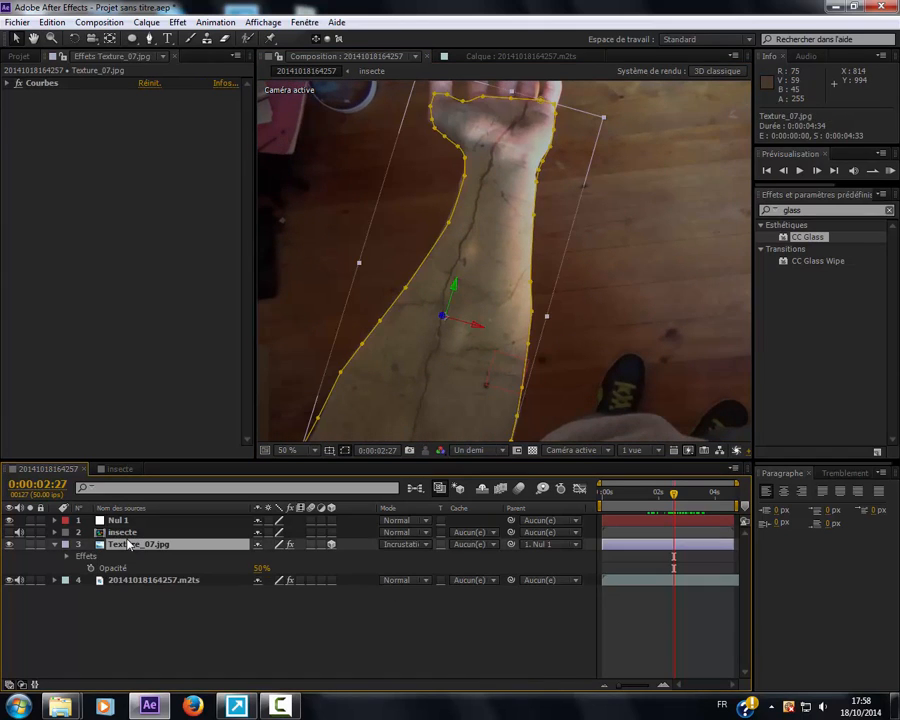
{"action": "left_click", "coordinate": [135, 534]}
{"action": "left_click", "coordinate": [137, 547]}
{"action": "left_click", "coordinate": [54, 544]}
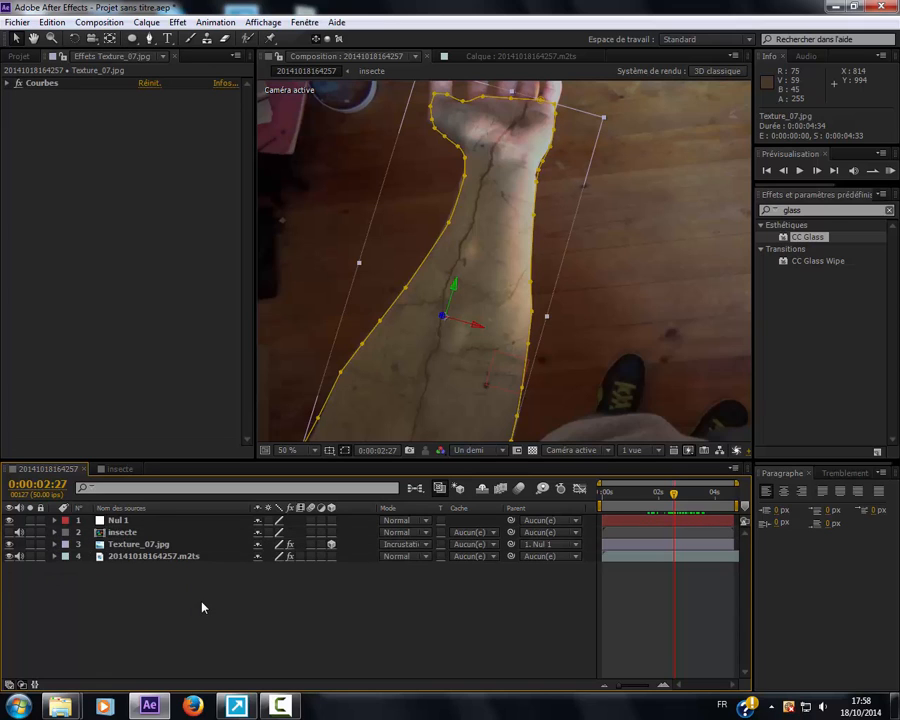
{"action": "left_click", "coordinate": [249, 579]}
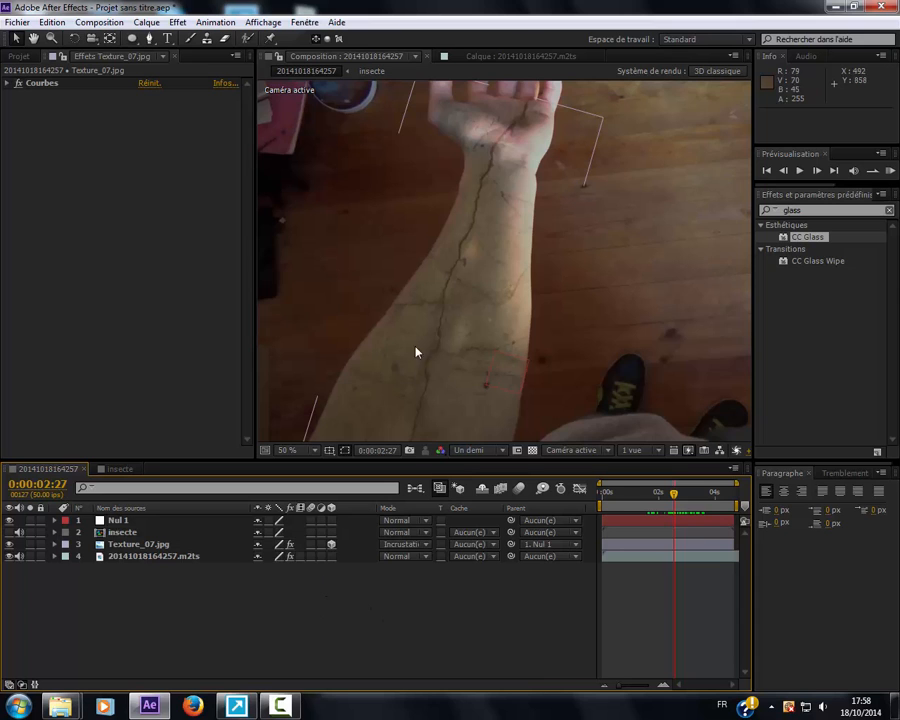
Set the mask expansion of Masque 1 on Texture_07.jpg to -5 pixels and check the texture's edge on the arm.
{"action": "scroll", "coordinate": [413, 340], "scroll_direction": "up", "scroll_amount": 4}
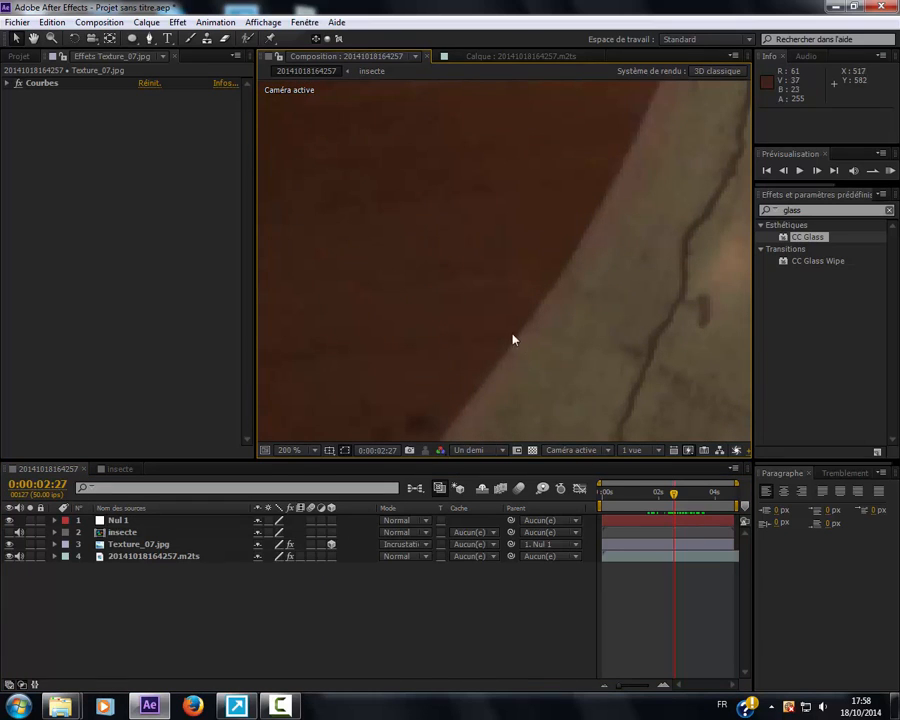
{"action": "left_click", "coordinate": [140, 544]}
{"action": "key", "text": "m"}
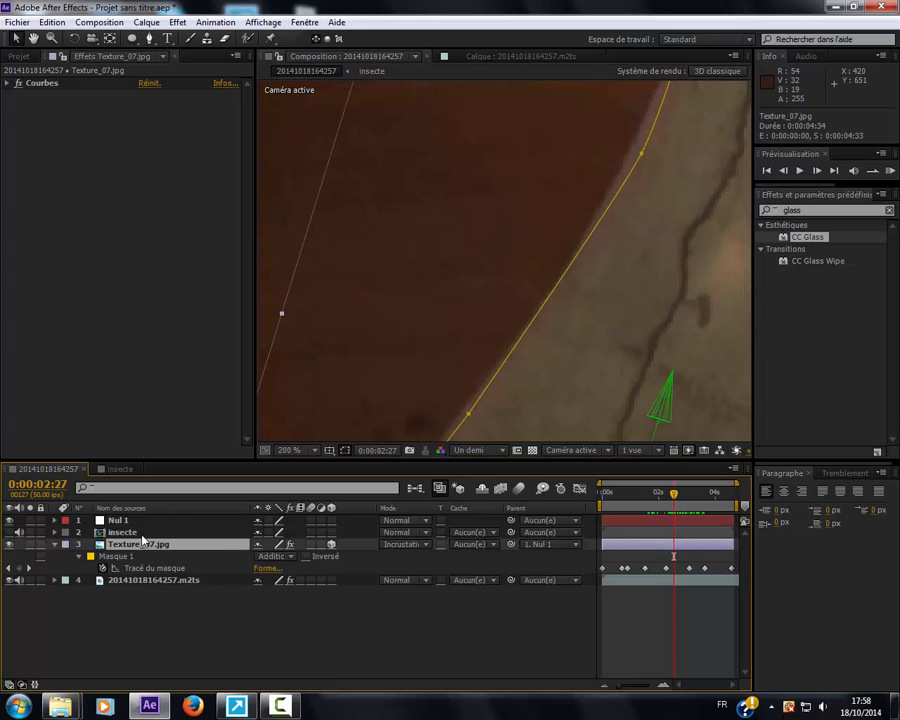
{"action": "key", "text": "m"}
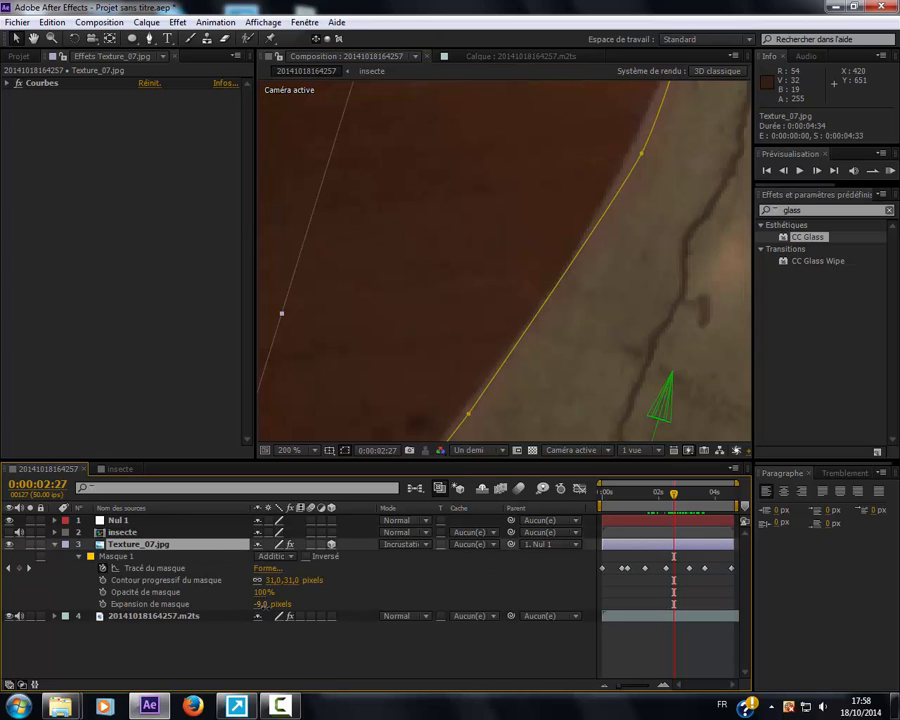
{"action": "left_click_drag", "start_coordinate": [263, 605], "coordinate": [267, 605]}
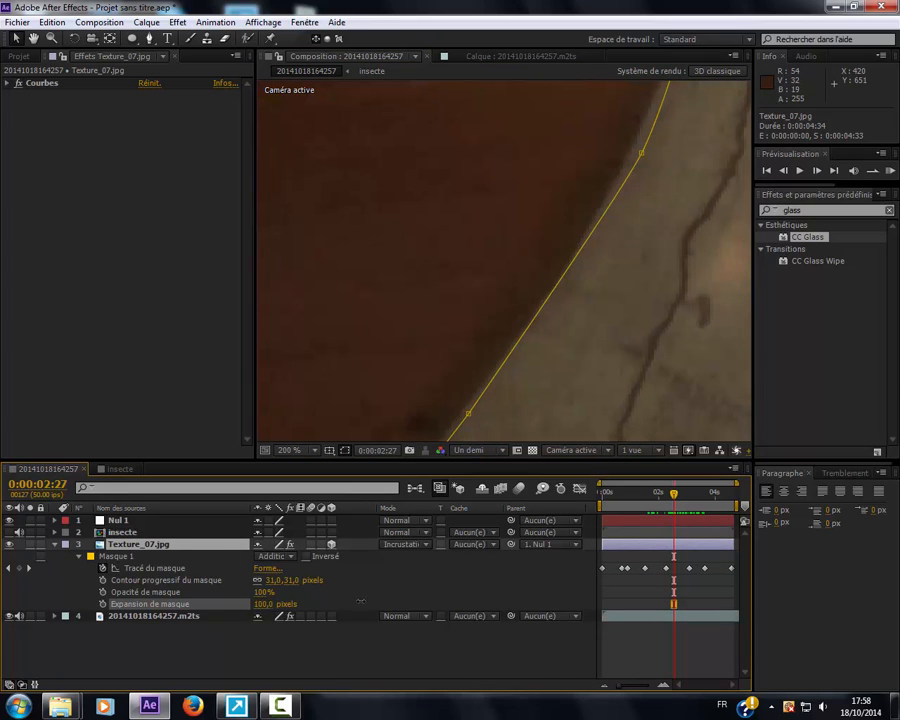
{"action": "left_click_drag", "start_coordinate": [360, 601], "coordinate": [280, 603]}
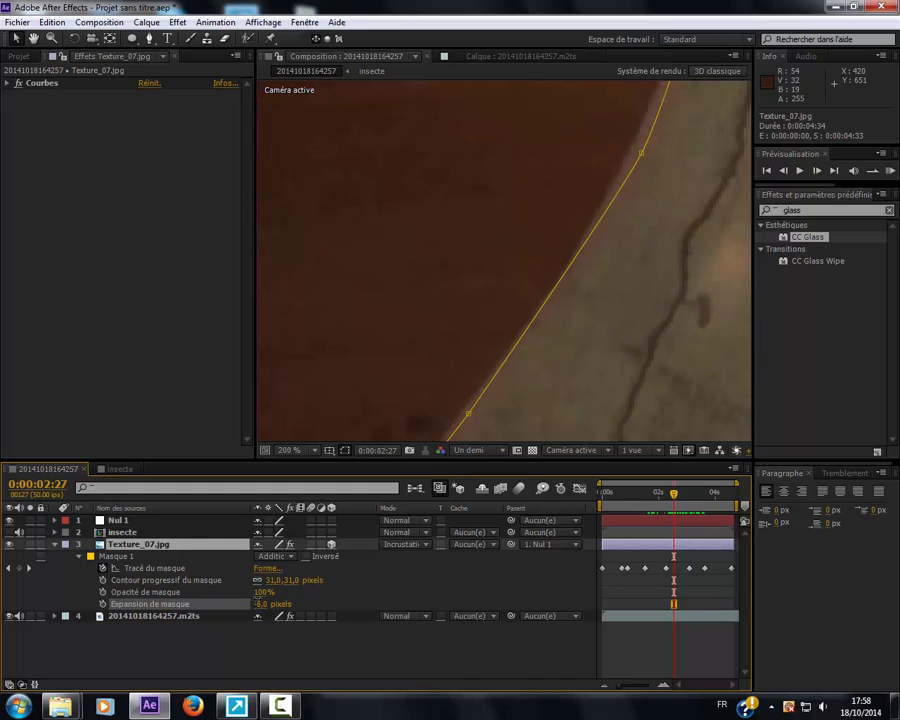
{"action": "left_click_drag", "start_coordinate": [258, 604], "coordinate": [254, 604]}
{"action": "type", "text": "-5"}
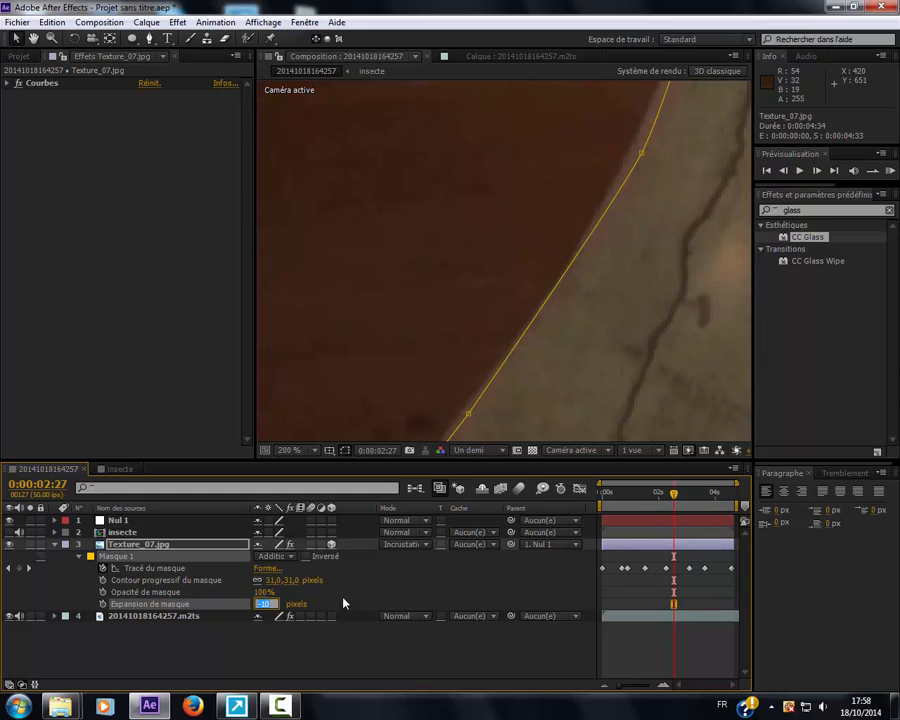
{"action": "key", "text": "Return"}
{"action": "left_click", "coordinate": [402, 656]}
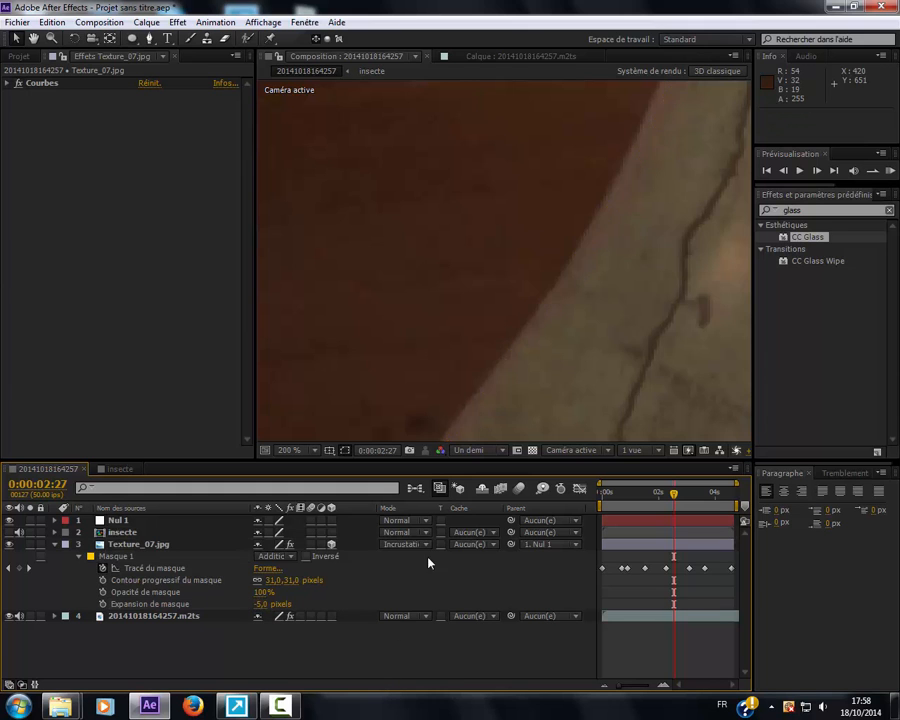
{"action": "scroll", "coordinate": [579, 315], "scroll_direction": "down", "scroll_amount": 4}
{"action": "left_click_drag", "start_coordinate": [578, 292], "coordinate": [562, 322]}
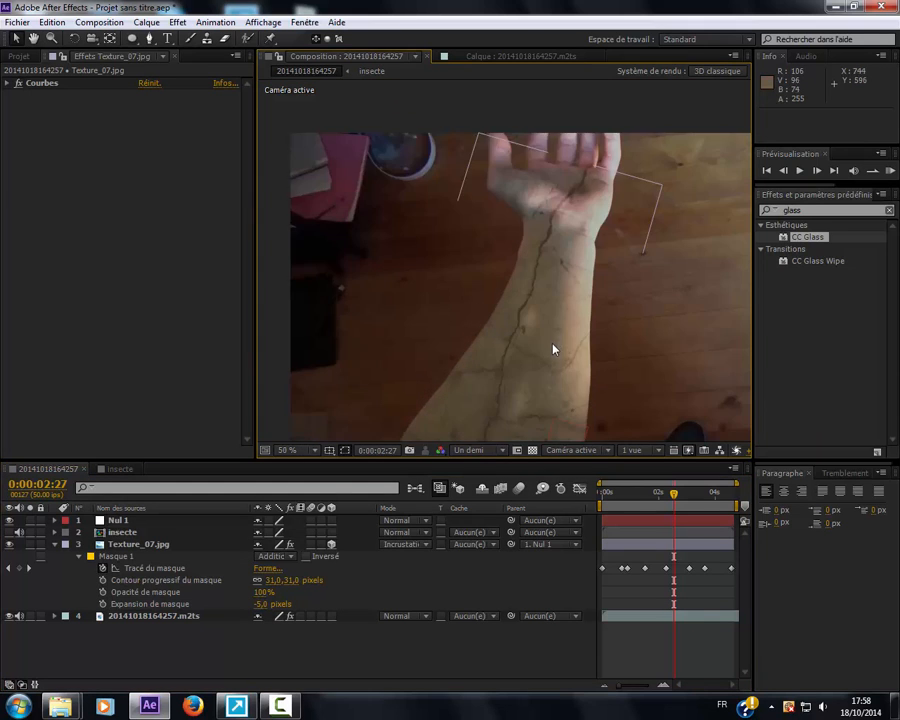
Select the 20141018164257.m2ts footage layer and expand its CC Glass settings.
{"action": "left_click", "coordinate": [116, 533]}
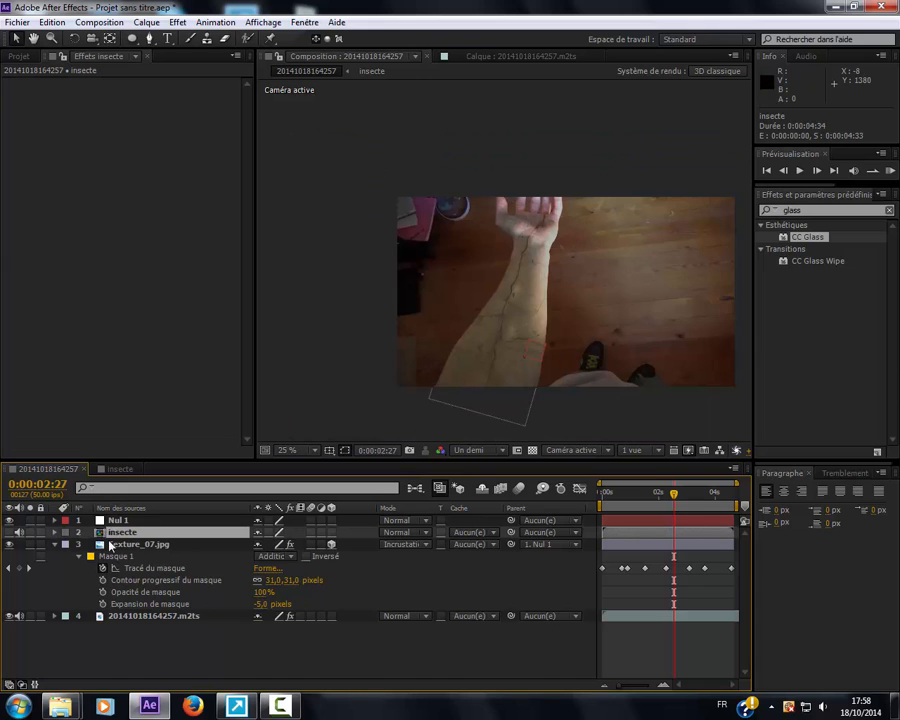
{"action": "left_click", "coordinate": [118, 616]}
{"action": "scroll", "coordinate": [486, 344], "scroll_direction": "up", "scroll_amount": 4}
{"action": "scroll", "coordinate": [546, 347], "scroll_direction": "down", "scroll_amount": 2}
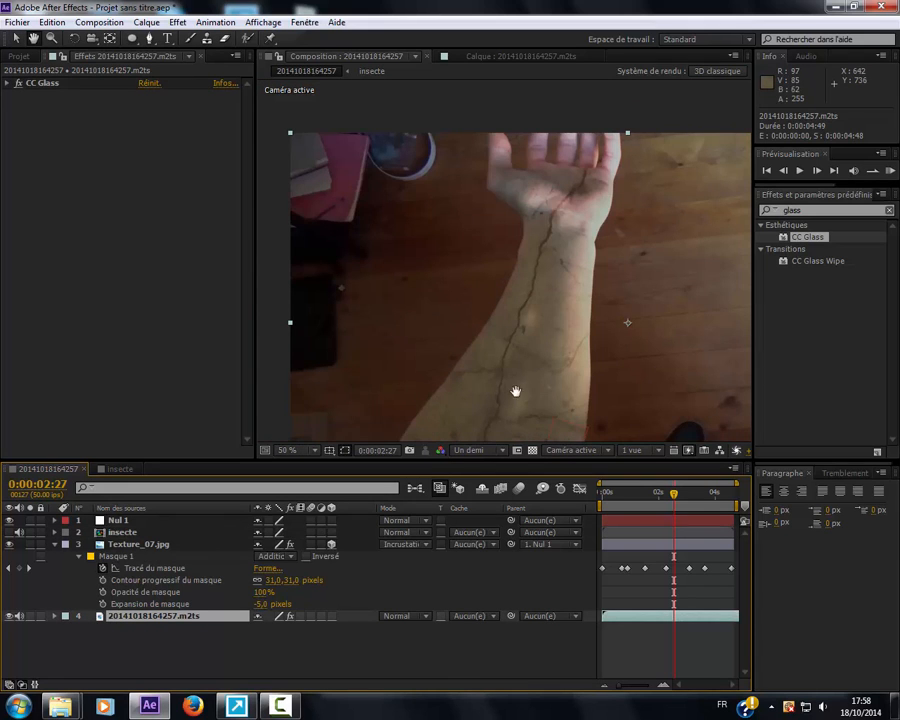
{"action": "left_click", "coordinate": [8, 84]}
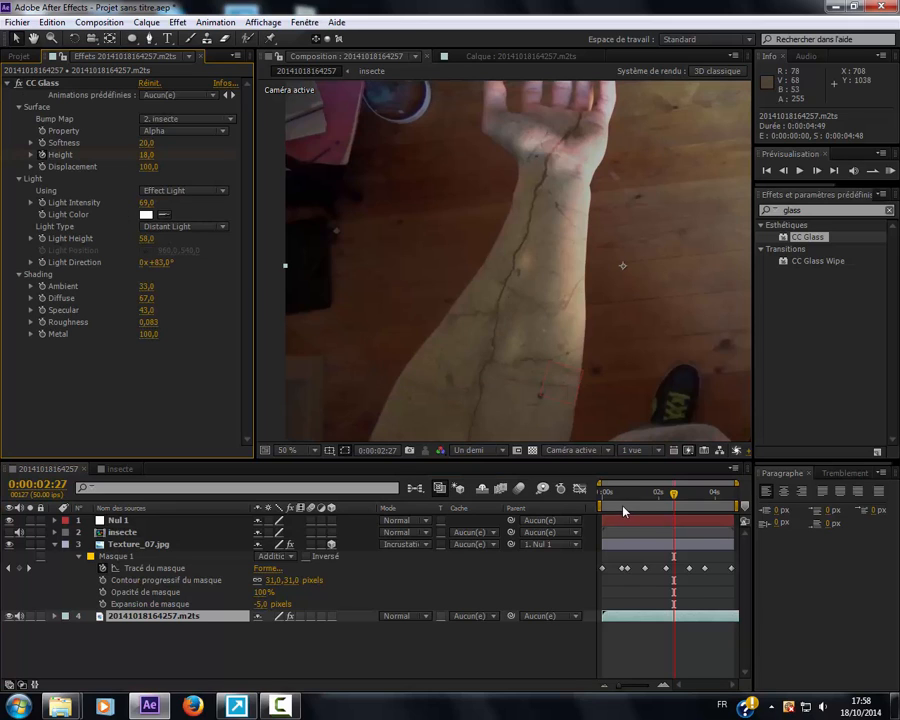
Reveal the animated properties of 20141018164257.m2ts, enlarge the timeline area and collapse the Texture_07.jpg layer.
{"action": "left_click", "coordinate": [125, 544]}
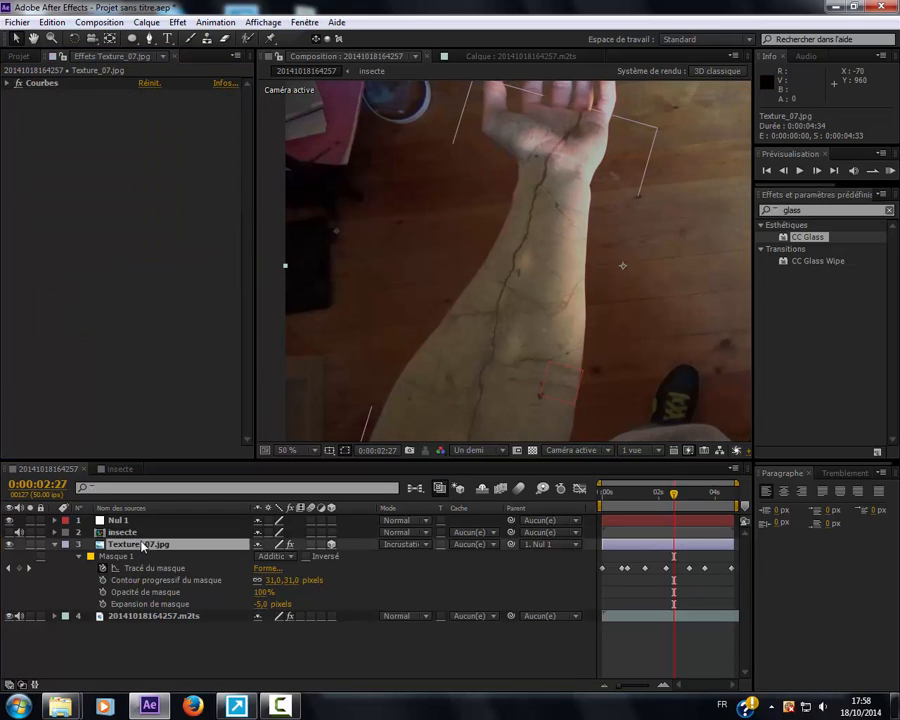
{"action": "left_click", "coordinate": [153, 533]}
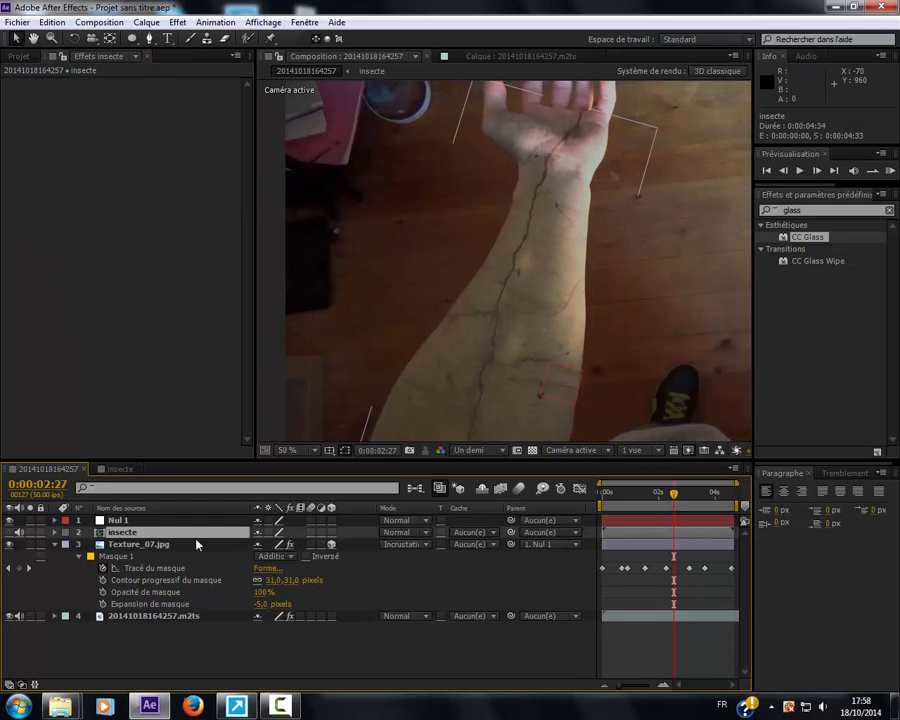
{"action": "left_click", "coordinate": [155, 619]}
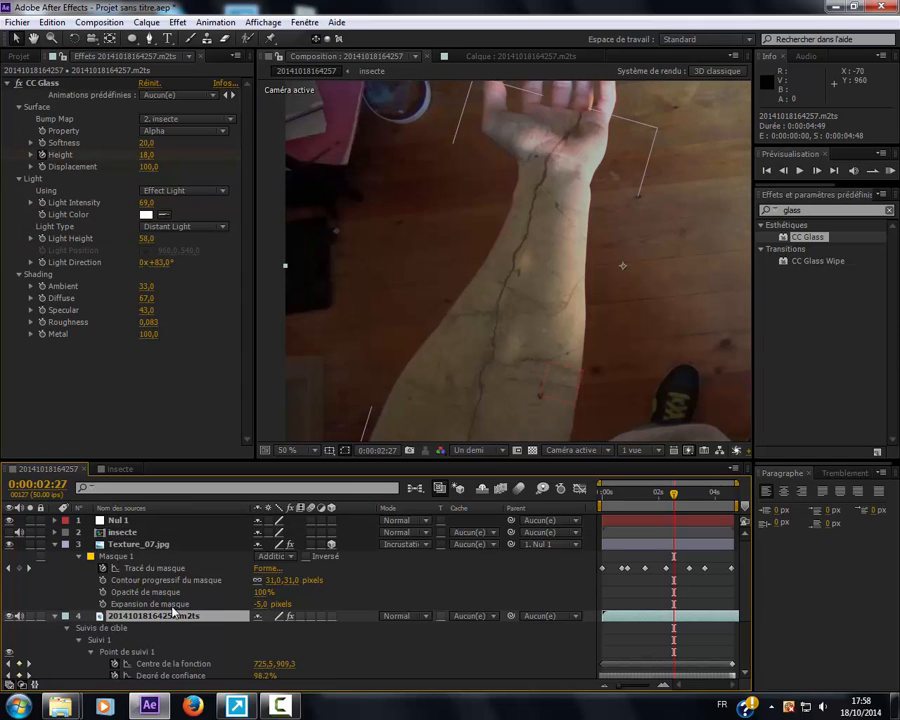
{"action": "left_click_drag", "start_coordinate": [325, 459], "coordinate": [325, 318]}
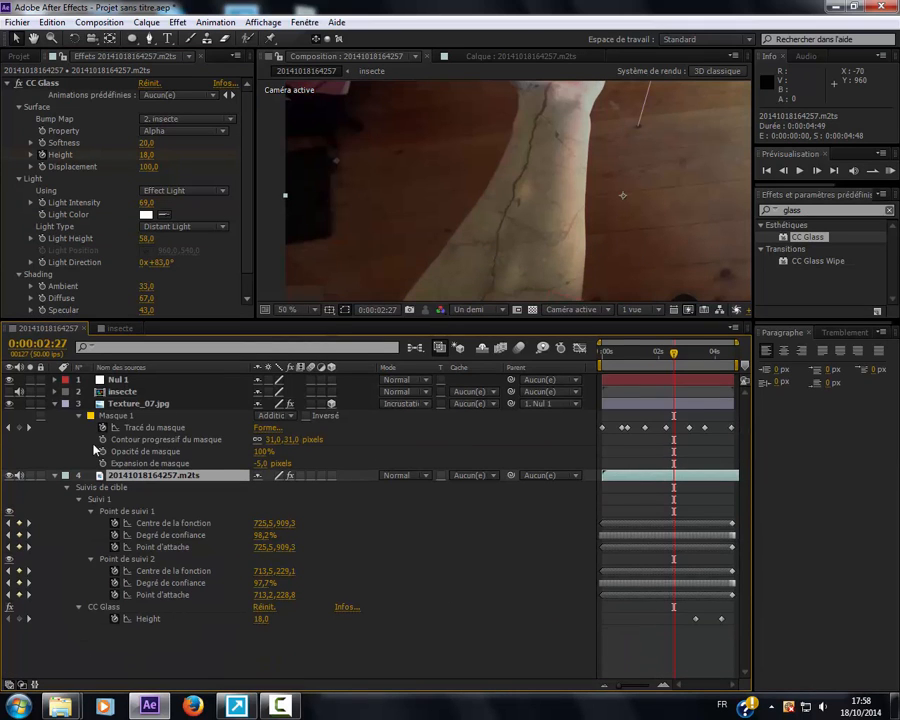
{"action": "left_click", "coordinate": [56, 404]}
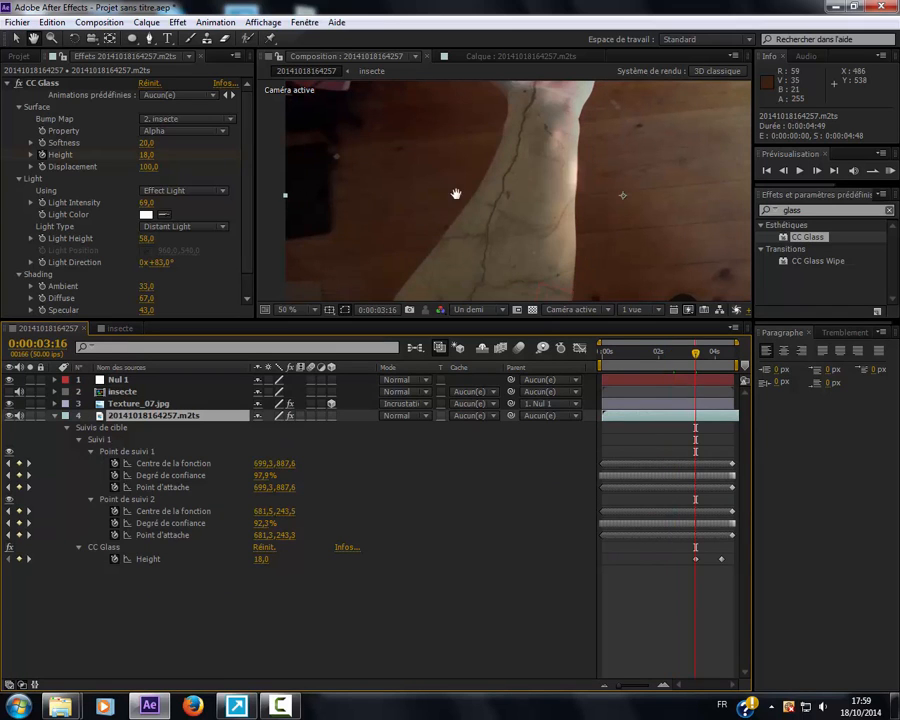
Set the CC Glass Height keyframe at 0:00:03:16 to 28 and scrub the footage to check the bumps on the arm.
{"action": "scroll", "coordinate": [440, 235], "scroll_direction": "up", "scroll_amount": 2}
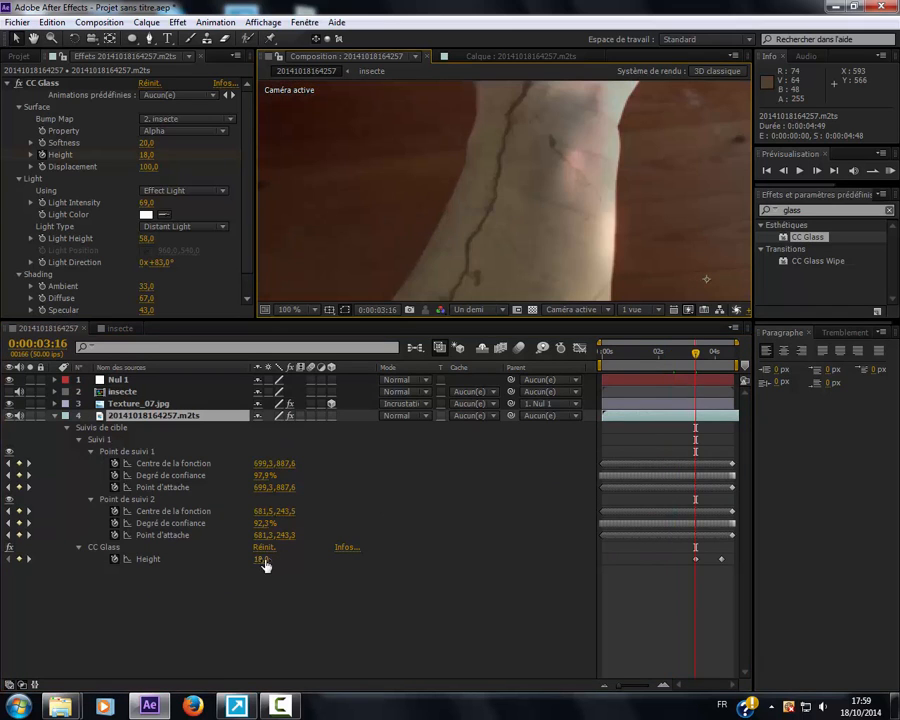
{"action": "left_click_drag", "start_coordinate": [262, 561], "coordinate": [271, 561]}
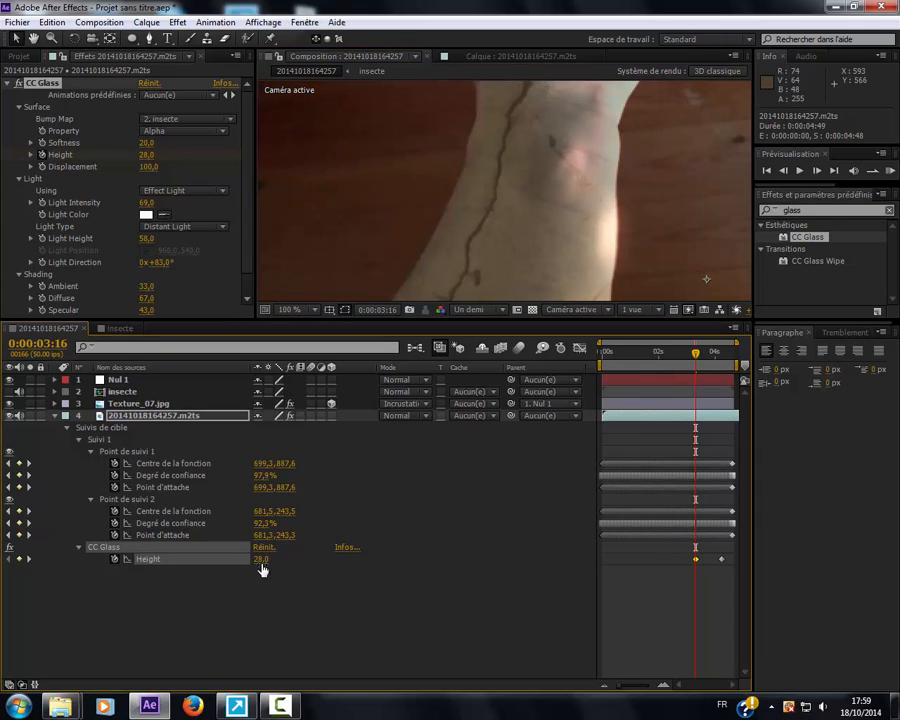
{"action": "mouse_move", "coordinate": [664, 363]}
{"action": "left_mouse_down"}
{"action": "mouse_move", "coordinate": [652, 360]}
{"action": "mouse_move", "coordinate": [669, 360]}
{"action": "left_mouse_up"}
{"action": "scroll", "coordinate": [570, 254], "scroll_direction": "down", "scroll_amount": 2}
{"action": "left_click_drag", "start_coordinate": [538, 262], "coordinate": [552, 214]}
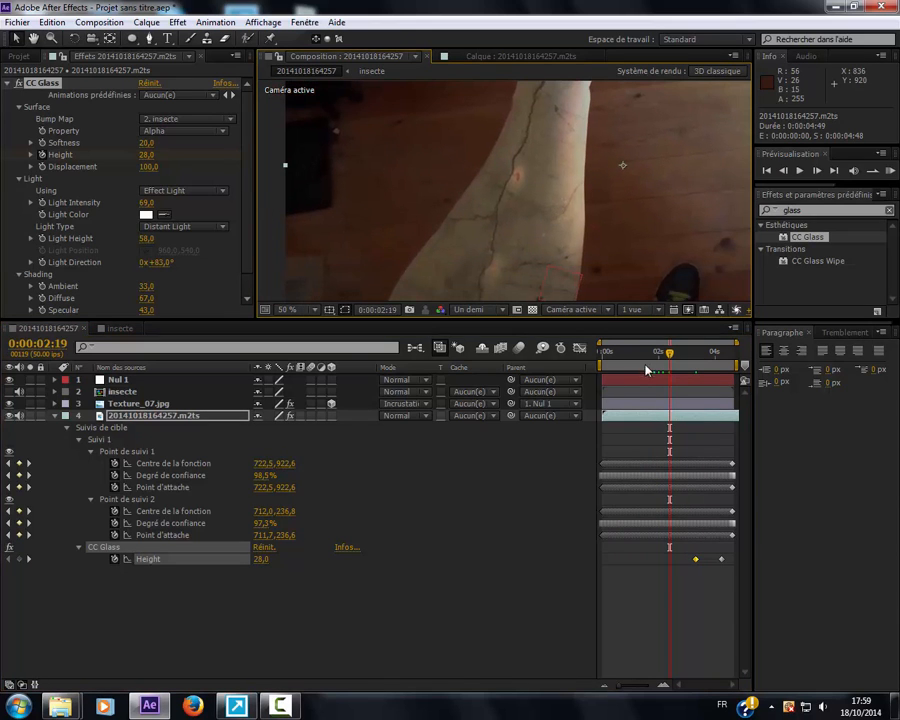
{"action": "left_click_drag", "start_coordinate": [644, 366], "coordinate": [691, 357]}
{"action": "key", "text": "space"}
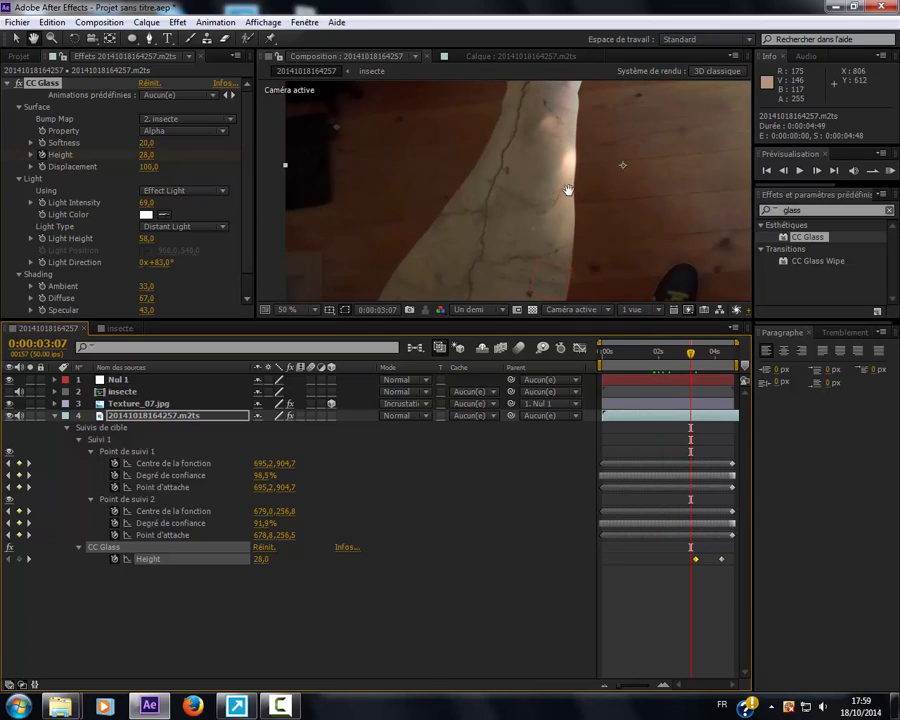
Set the CC Glass Light Intensity to 57 and Specular to 22, and check the bumps at an earlier frame.
{"action": "scroll", "coordinate": [569, 191], "scroll_direction": "up", "scroll_amount": 1}
{"action": "left_click_drag", "start_coordinate": [583, 181], "coordinate": [491, 279]}
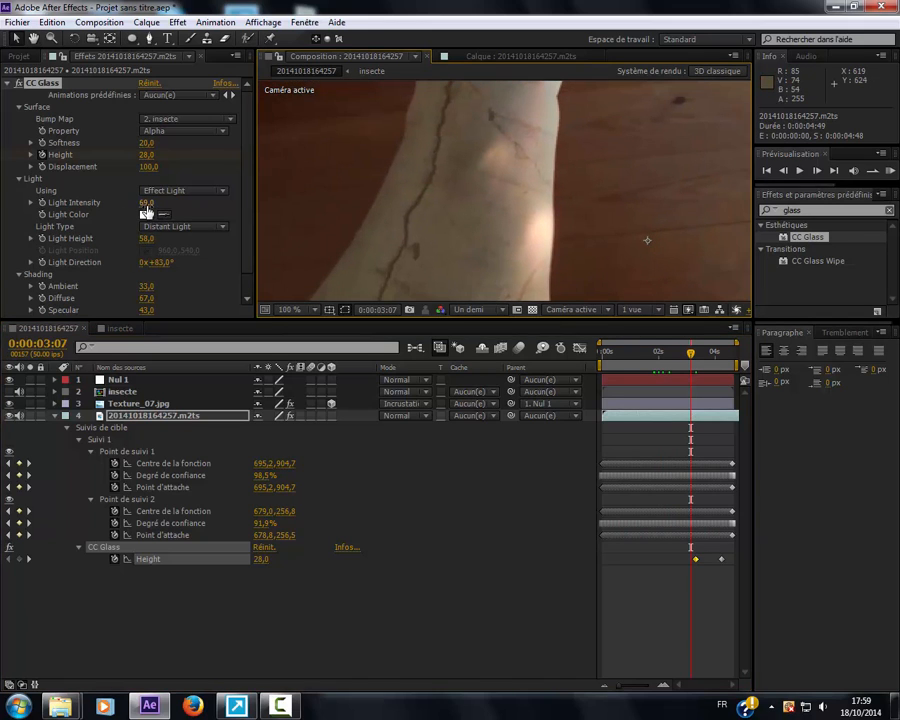
{"action": "left_click_drag", "start_coordinate": [145, 204], "coordinate": [137, 204]}
{"action": "scroll", "coordinate": [142, 210], "scroll_direction": "down", "scroll_amount": 1}
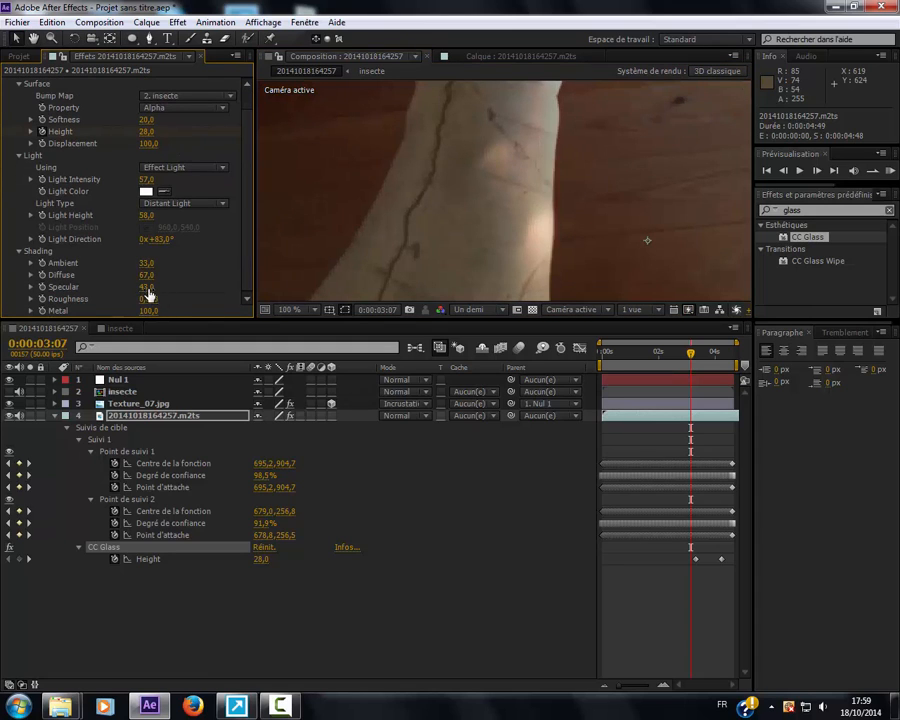
{"action": "left_click_drag", "start_coordinate": [146, 287], "coordinate": [135, 287]}
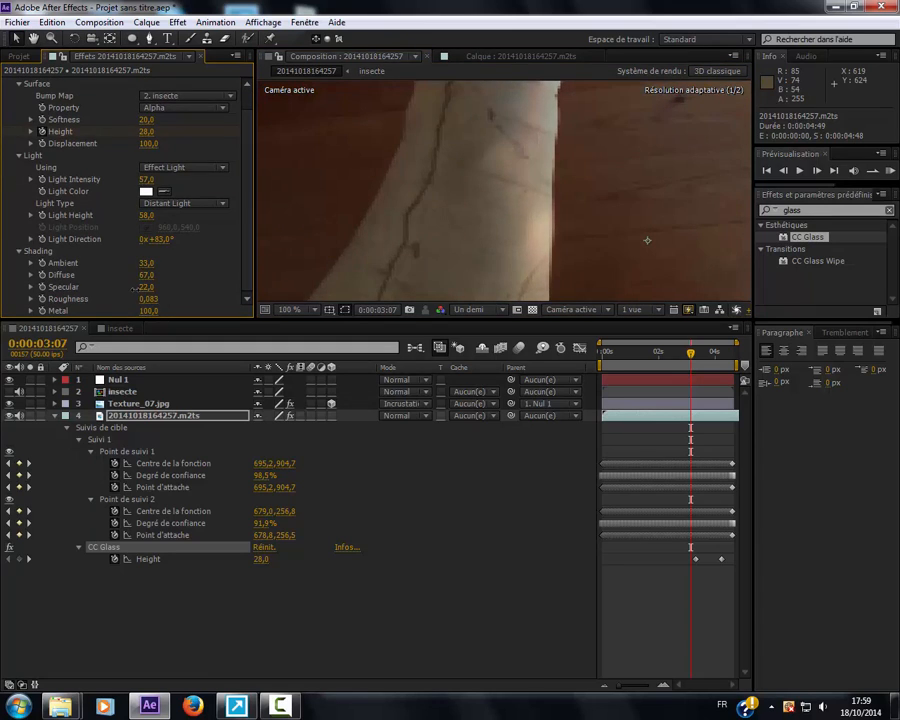
{"action": "scroll", "coordinate": [396, 241], "scroll_direction": "down", "scroll_amount": 2}
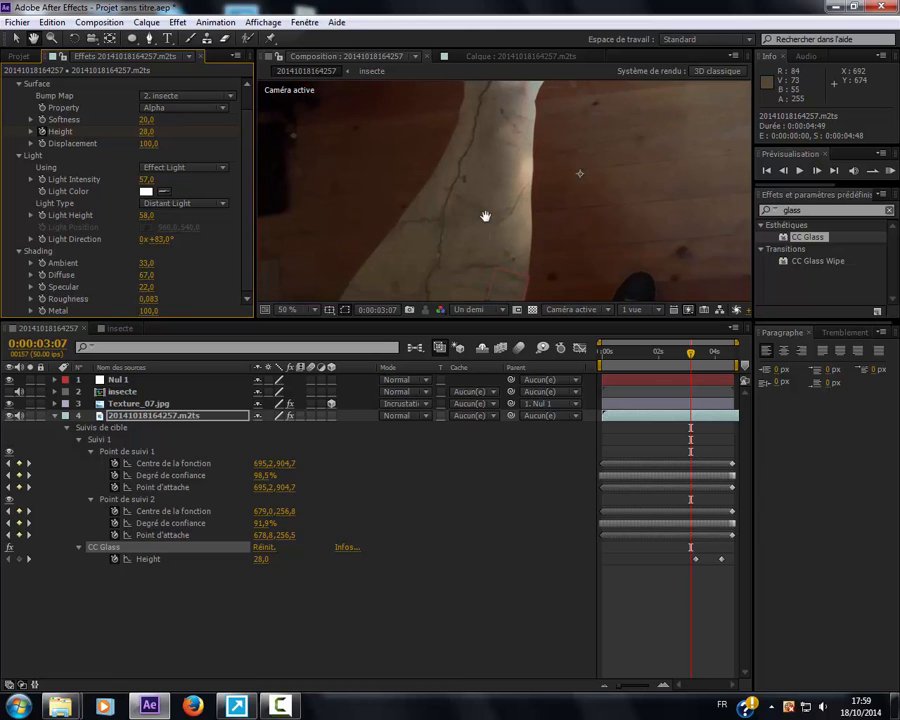
{"action": "left_click", "coordinate": [650, 362]}
{"action": "left_click_drag", "start_coordinate": [650, 362], "coordinate": [675, 362]}
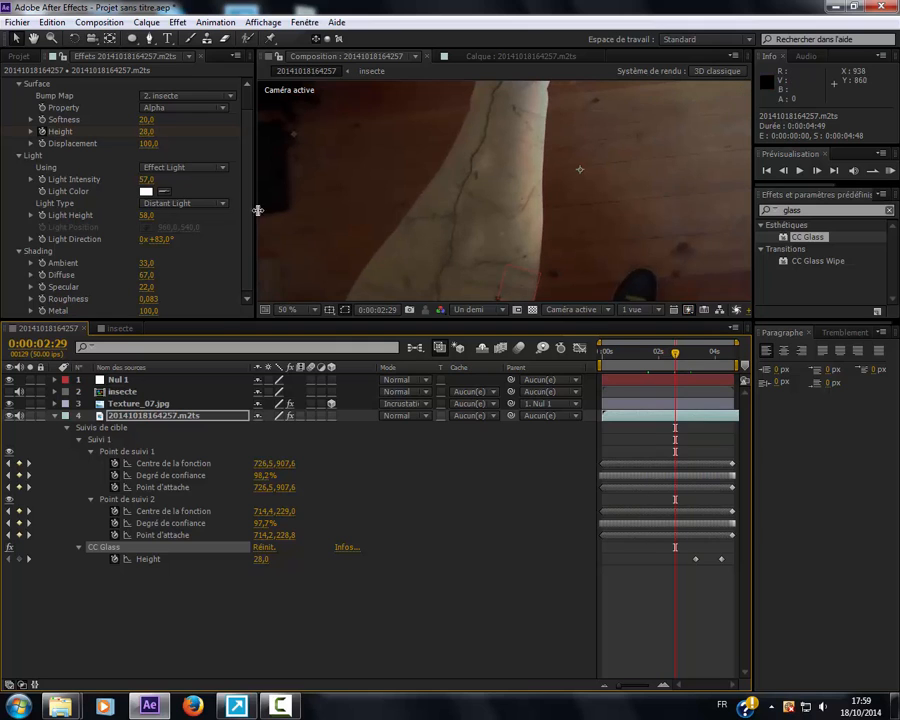
{"action": "left_click_drag", "start_coordinate": [476, 231], "coordinate": [490, 232]}
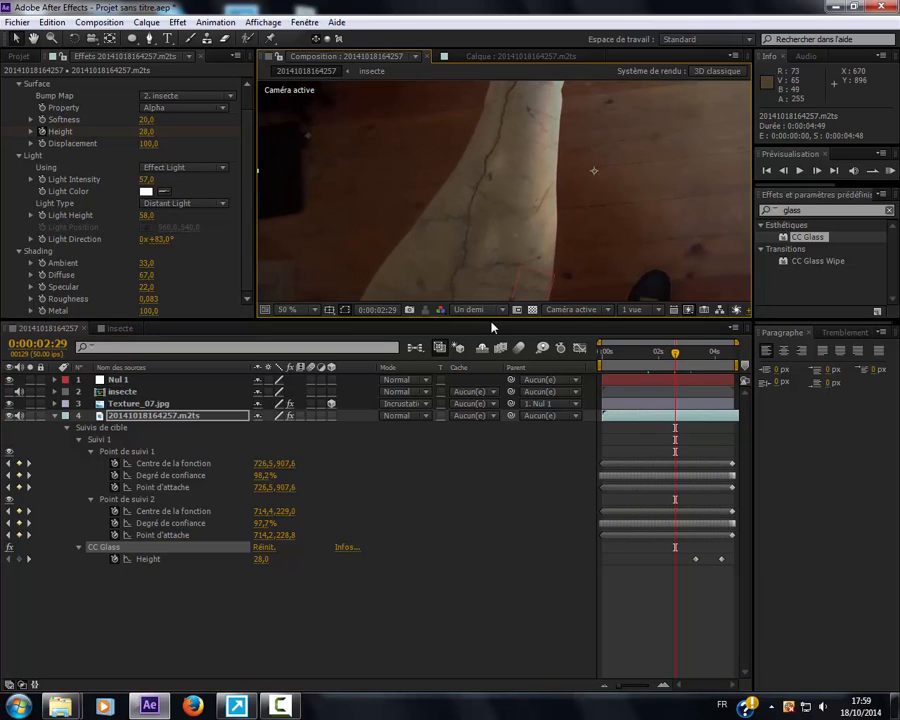
Enlarge the composition view, collapse the 20141018164257.m2ts layer and scrub the footage to 0:00:03:16.
{"action": "left_click_drag", "start_coordinate": [490, 318], "coordinate": [490, 430]}
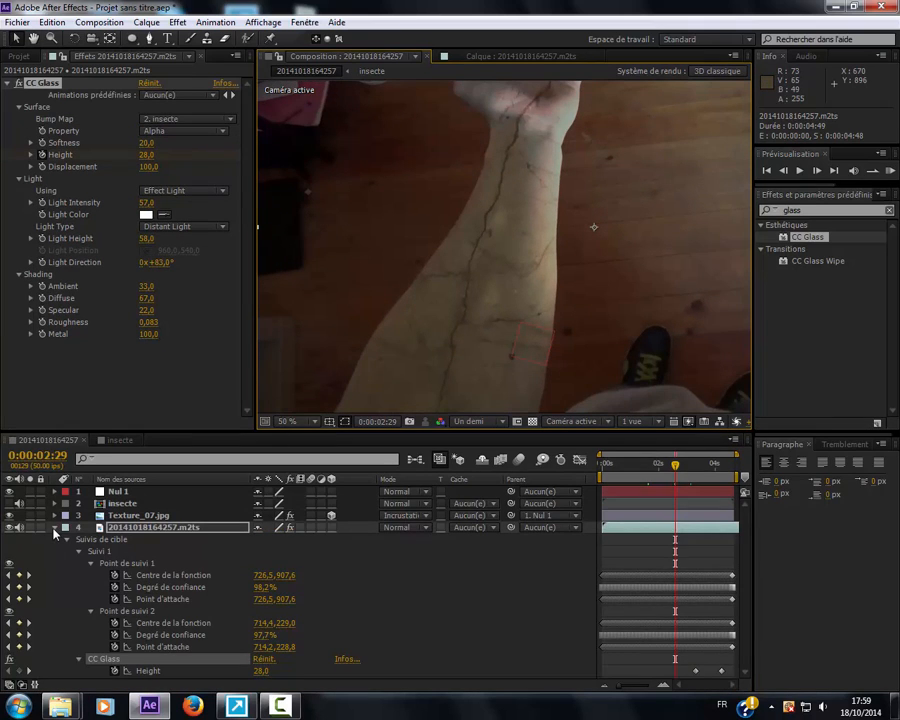
{"action": "left_click", "coordinate": [55, 528]}
{"action": "left_click_drag", "start_coordinate": [452, 319], "coordinate": [458, 346]}
{"action": "scroll", "coordinate": [485, 356], "scroll_direction": "down", "scroll_amount": 2}
{"action": "key", "text": "period"}
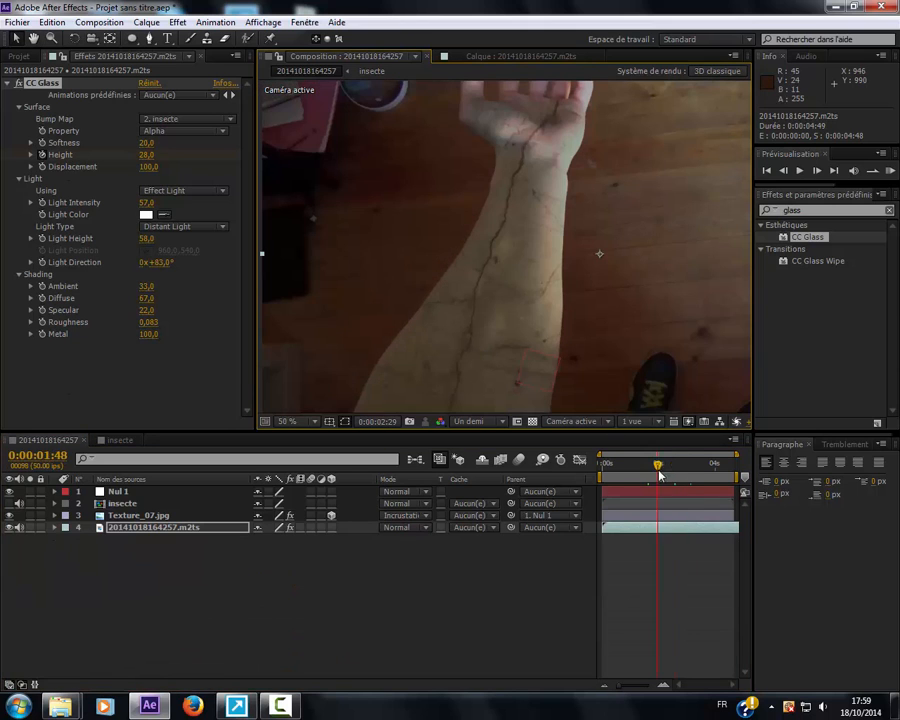
{"action": "left_click_drag", "start_coordinate": [659, 475], "coordinate": [696, 480]}
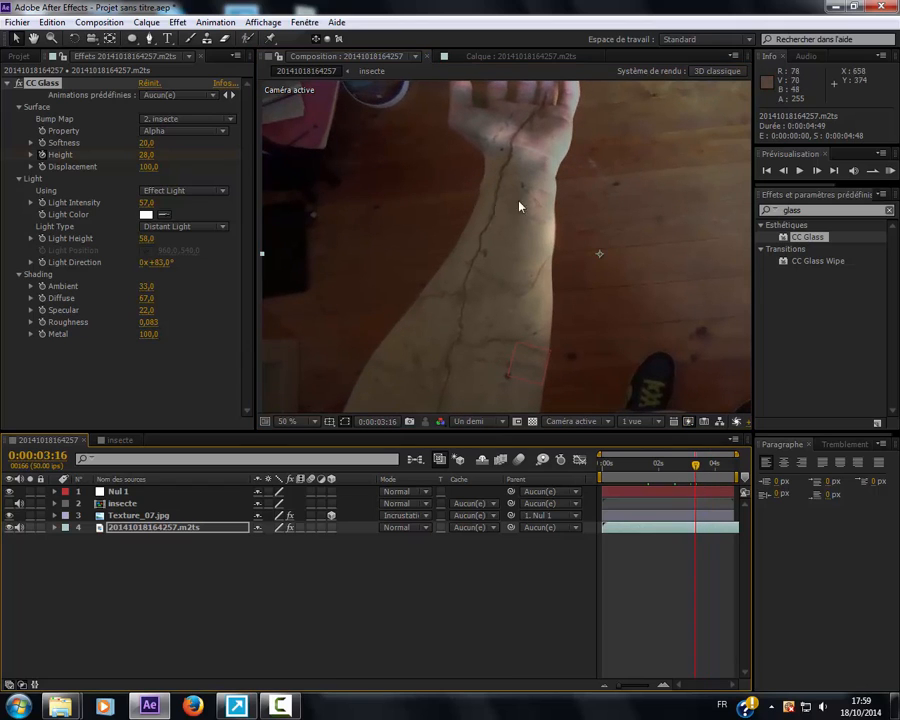
Collapse the CC Glass settings, expand the insecte layer and scrub the footage to review the effect around 0:00:02:18.
{"action": "left_click", "coordinate": [8, 83]}
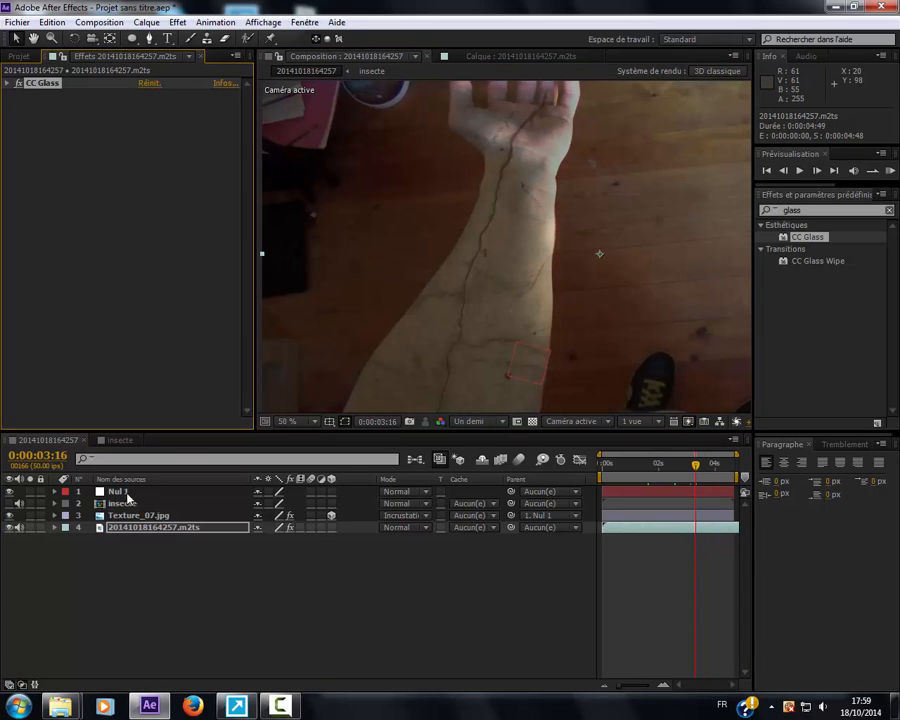
{"action": "left_click", "coordinate": [10, 504]}
{"action": "left_click", "coordinate": [10, 505]}
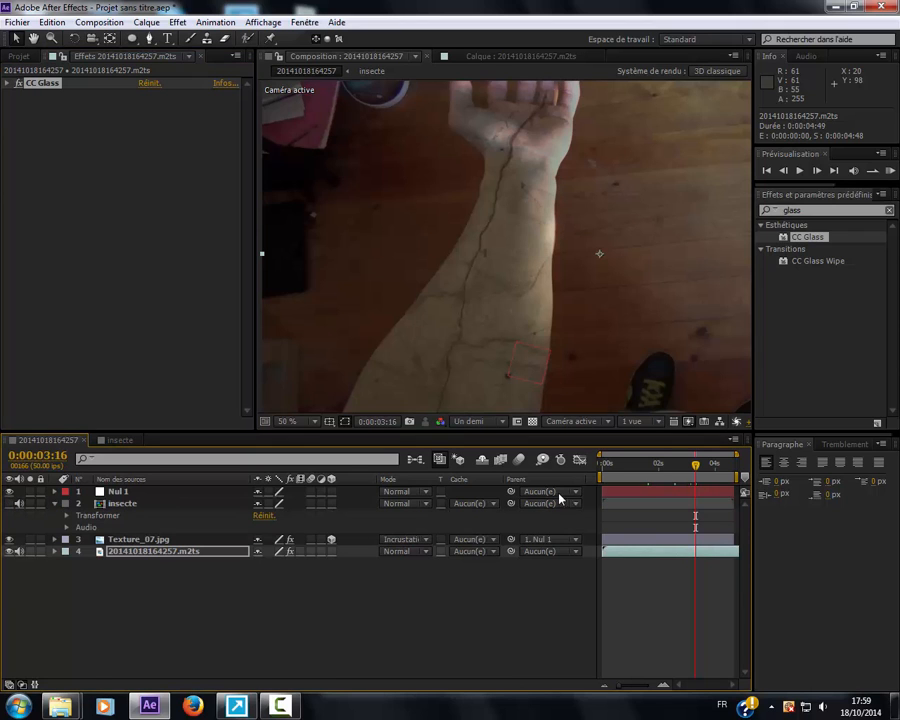
{"action": "left_click", "coordinate": [664, 472]}
{"action": "left_click", "coordinate": [637, 472]}
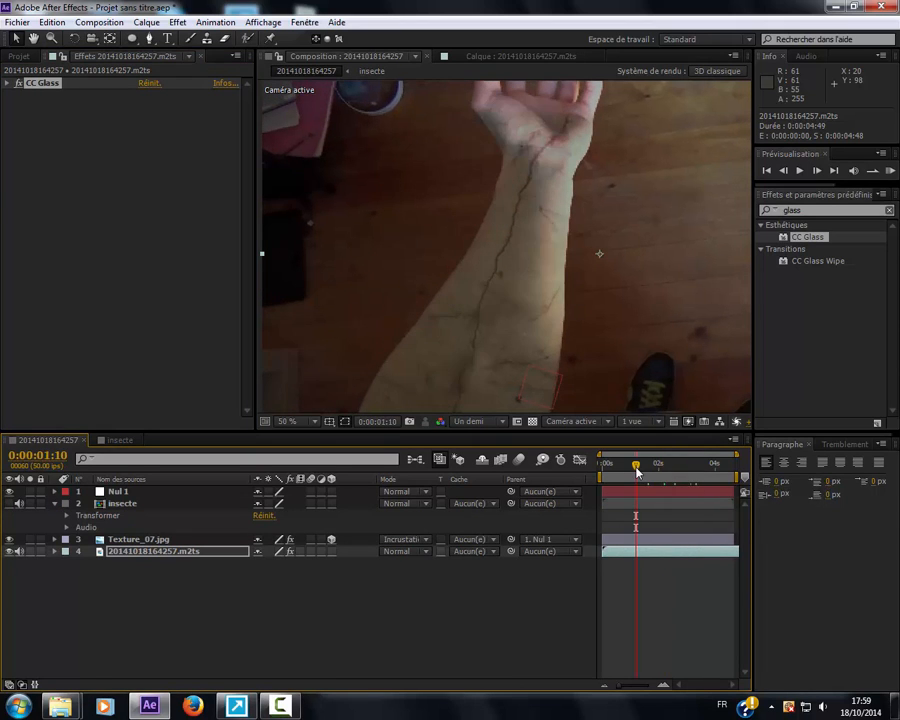
{"action": "left_click_drag", "start_coordinate": [636, 472], "coordinate": [670, 475]}
{"action": "left_click_drag", "start_coordinate": [473, 343], "coordinate": [451, 407]}
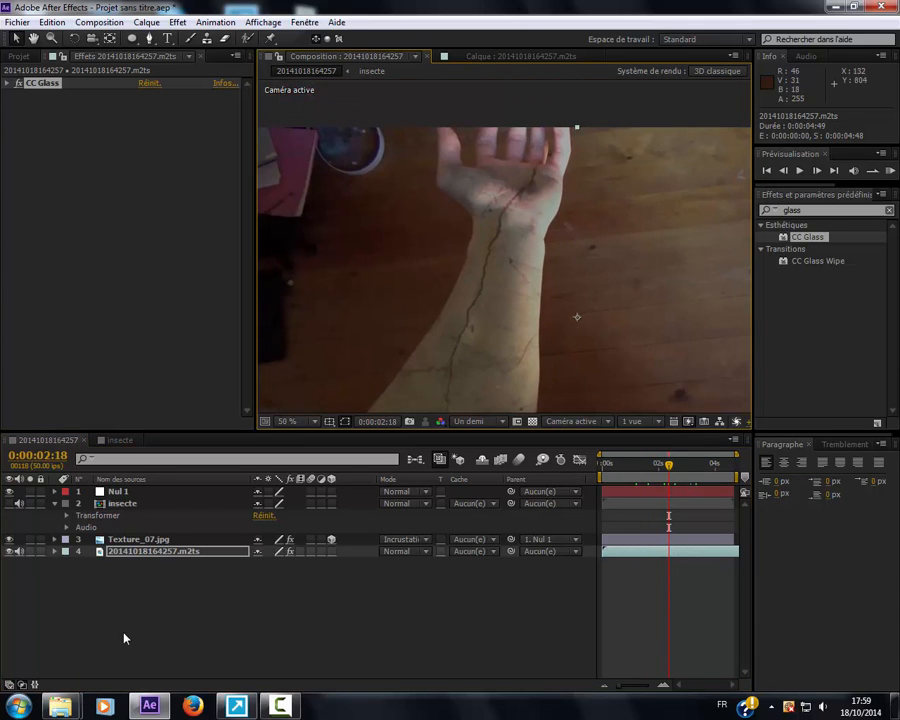
Create a black 1920 x 1080 px solid layer named fondu.
{"action": "right_click", "coordinate": [352, 604]}
{"action": "mouse_move", "coordinate": [570, 458]}
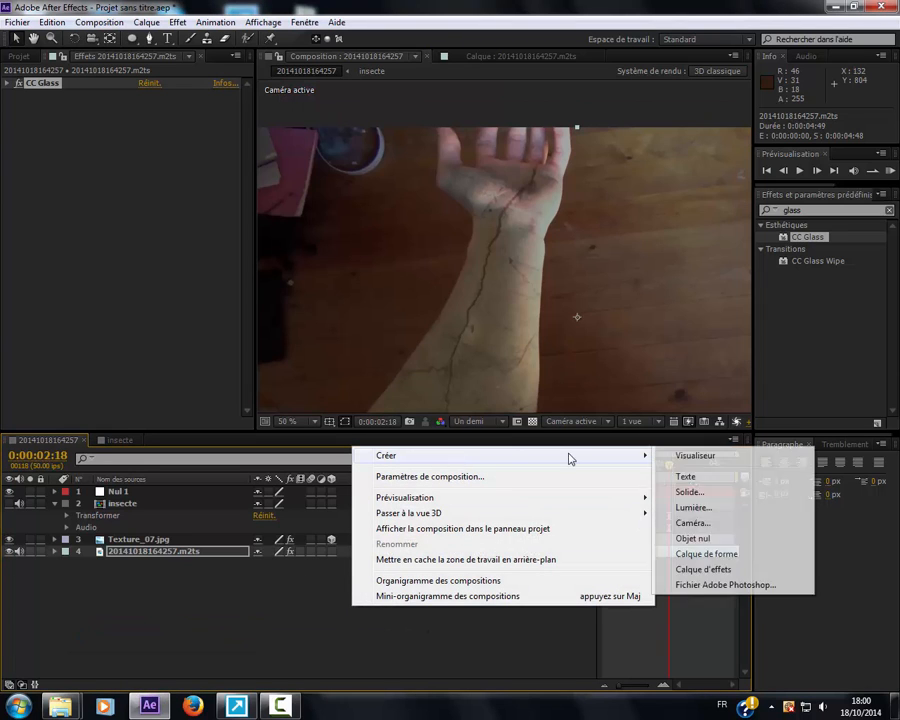
{"action": "left_click", "coordinate": [692, 494]}
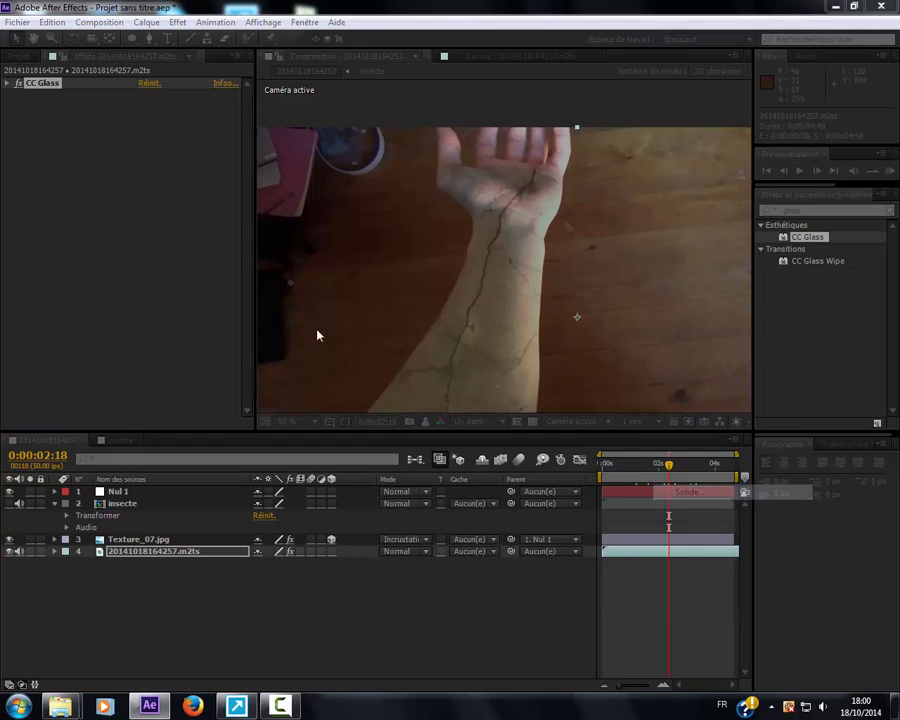
{"action": "left_click", "coordinate": [228, 509]}
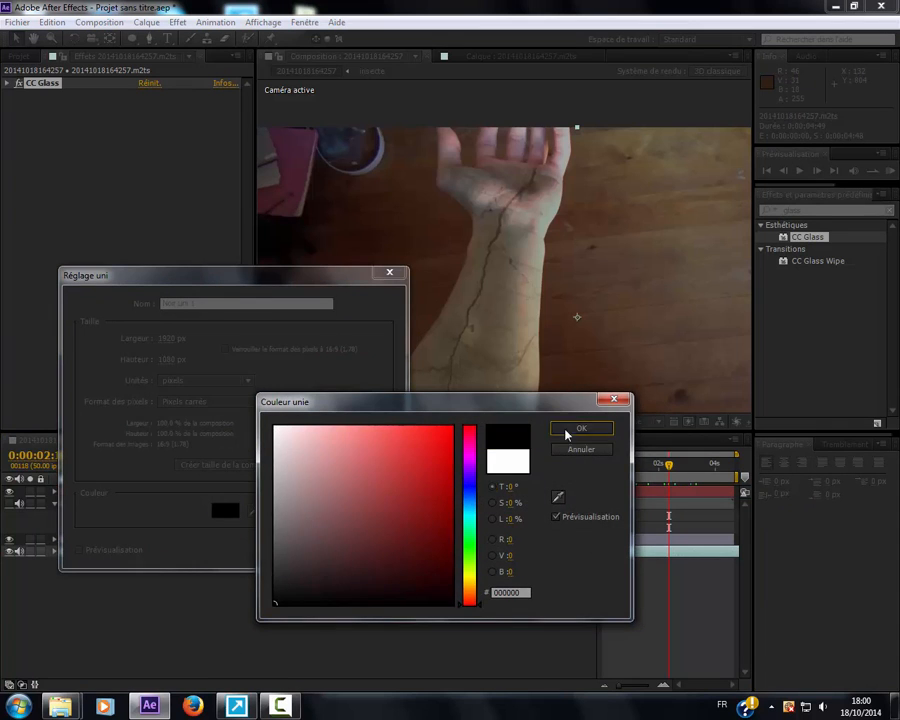
{"action": "left_click", "coordinate": [580, 428]}
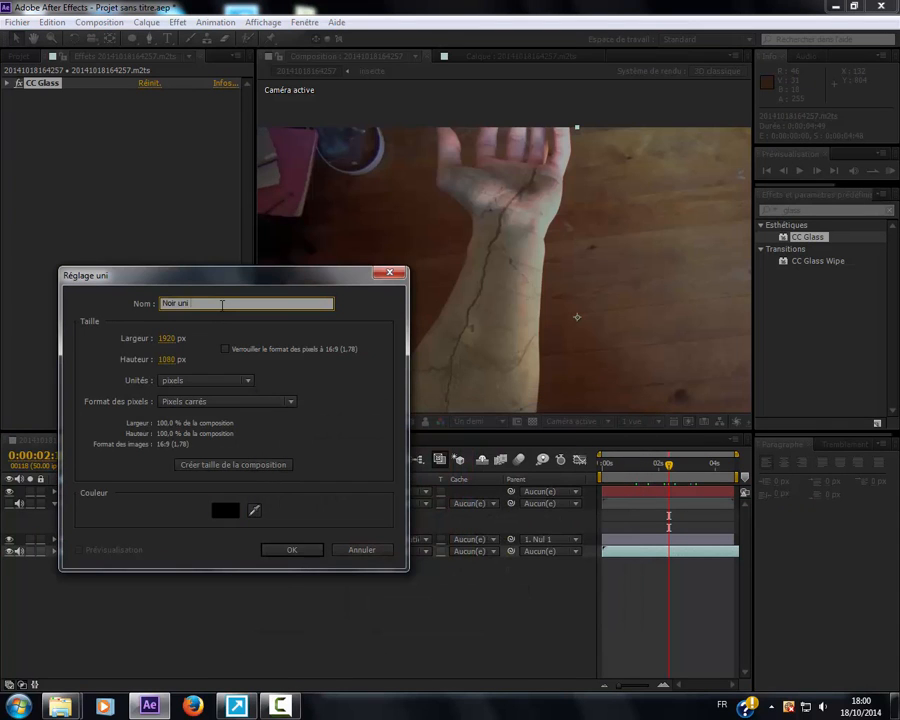
{"action": "type", "text": "fondu"}
{"action": "key", "text": "Return"}
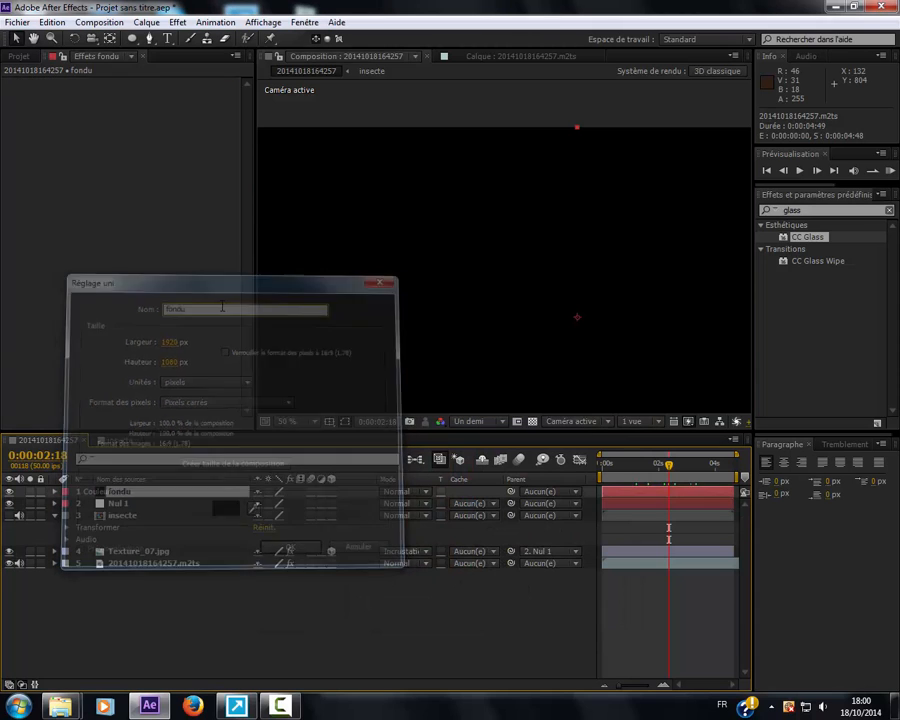
Add a full-frame elliptical mask to the fondu solid and set its mode to Soustraction.
{"action": "double_click", "coordinate": [131, 37]}
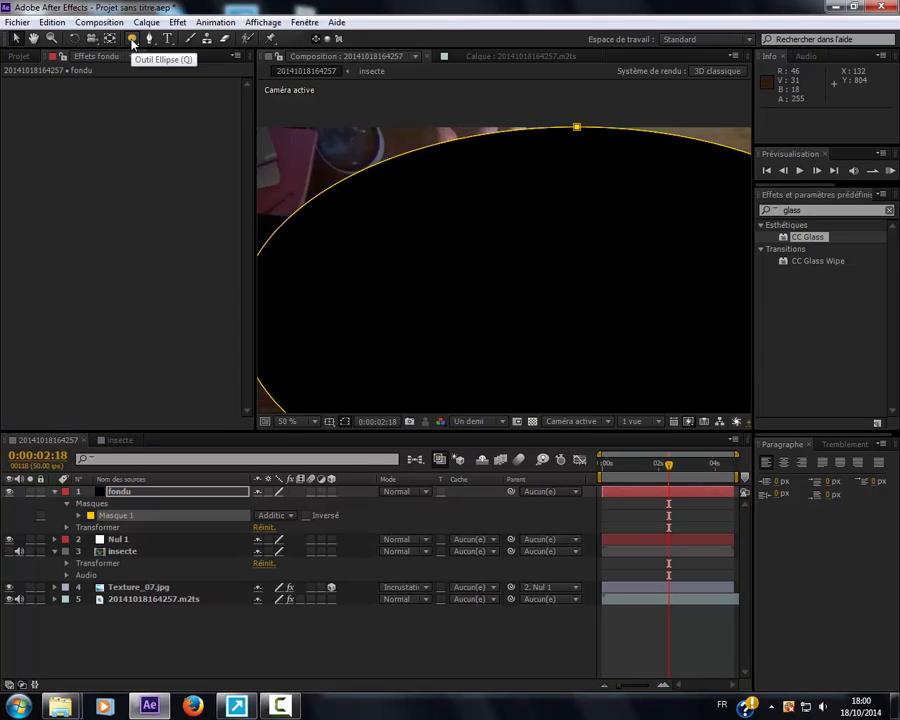
{"action": "scroll", "coordinate": [450, 222], "scroll_direction": "down", "scroll_amount": 1}
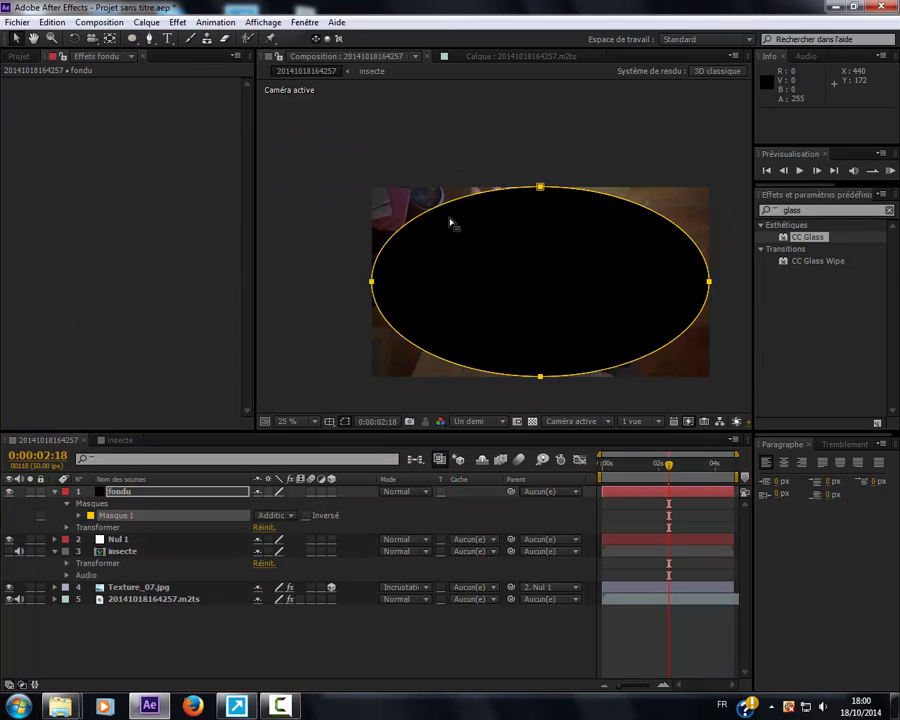
{"action": "left_click", "coordinate": [258, 518]}
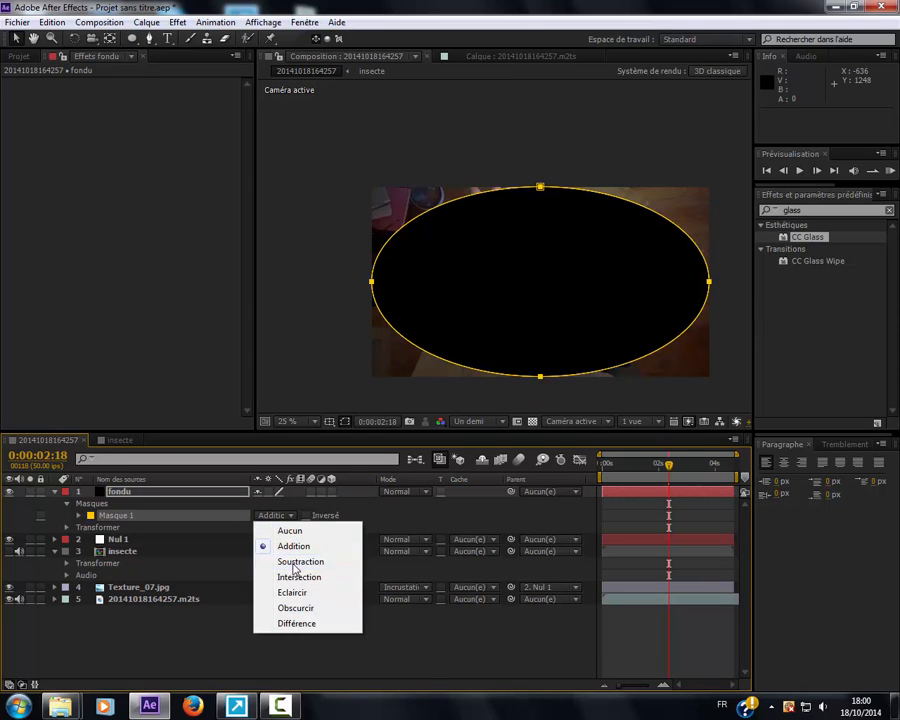
{"action": "left_click", "coordinate": [287, 560]}
{"action": "left_click", "coordinate": [339, 654]}
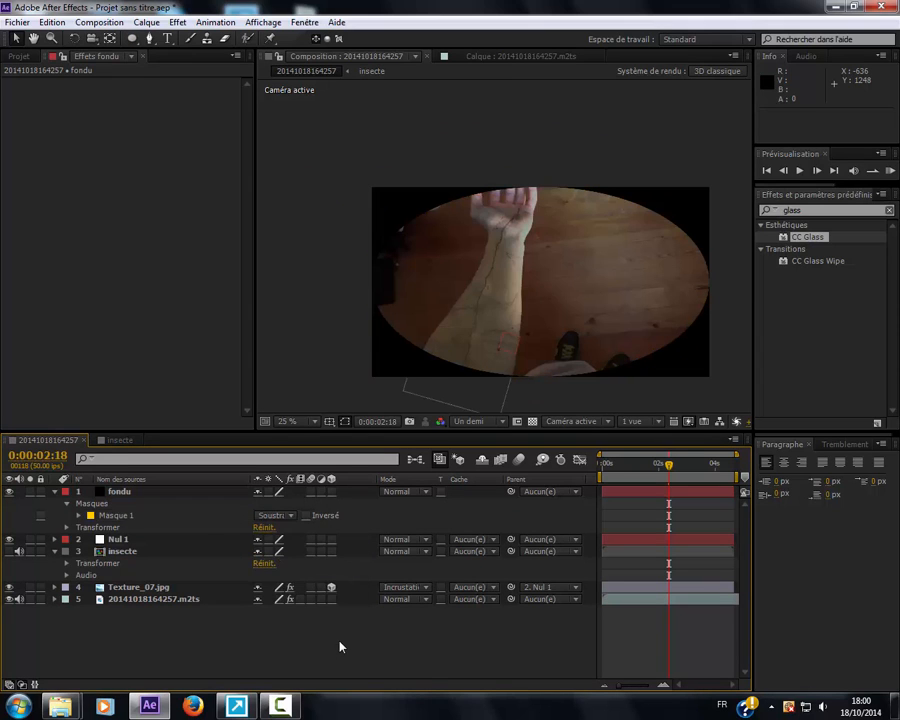
Reveal the mask properties of fondu and set the feather to 185 pixels and the expansion to -109 pixels.
{"action": "left_click", "coordinate": [138, 494]}
{"action": "key", "text": "m"}
{"action": "key", "text": "m"}
{"action": "key", "text": "m"}
{"action": "key", "text": "m"}
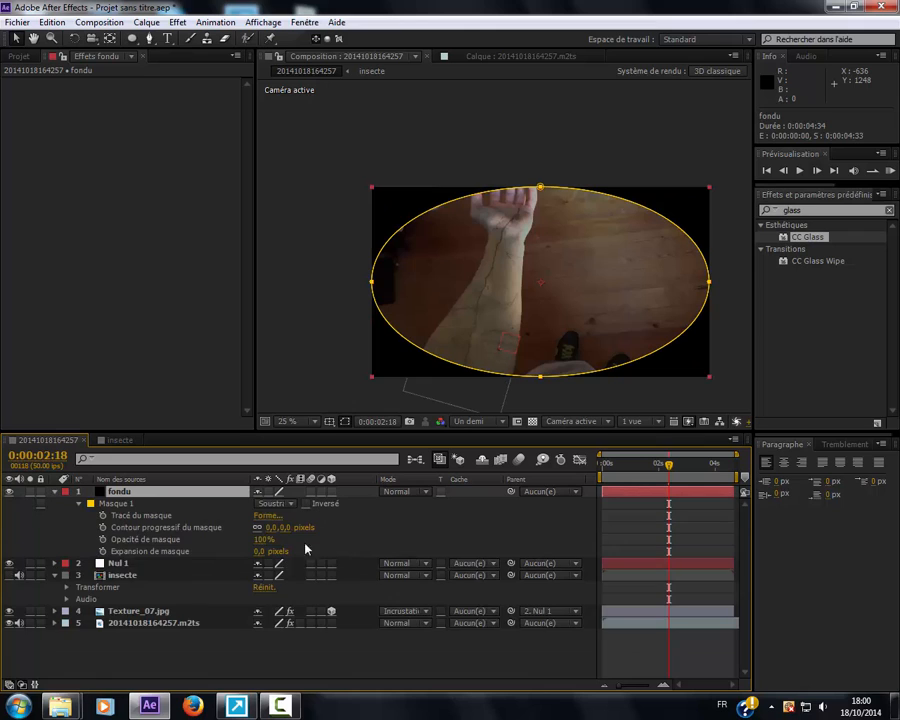
{"action": "left_click_drag", "start_coordinate": [278, 527], "coordinate": [421, 534]}
{"action": "left_click", "coordinate": [446, 547]}
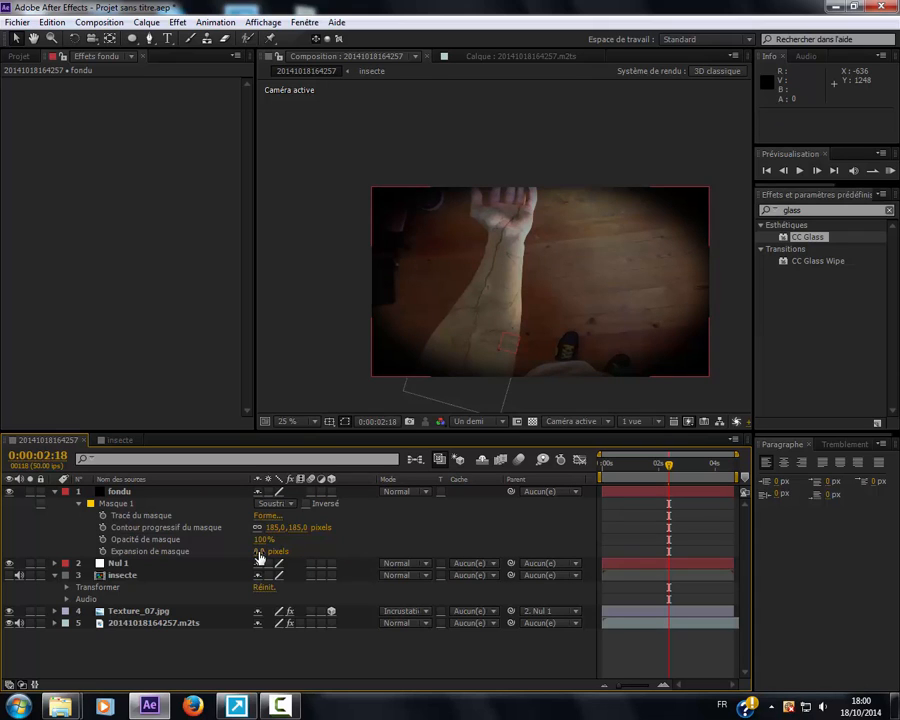
{"action": "left_click_drag", "start_coordinate": [259, 557], "coordinate": [206, 551]}
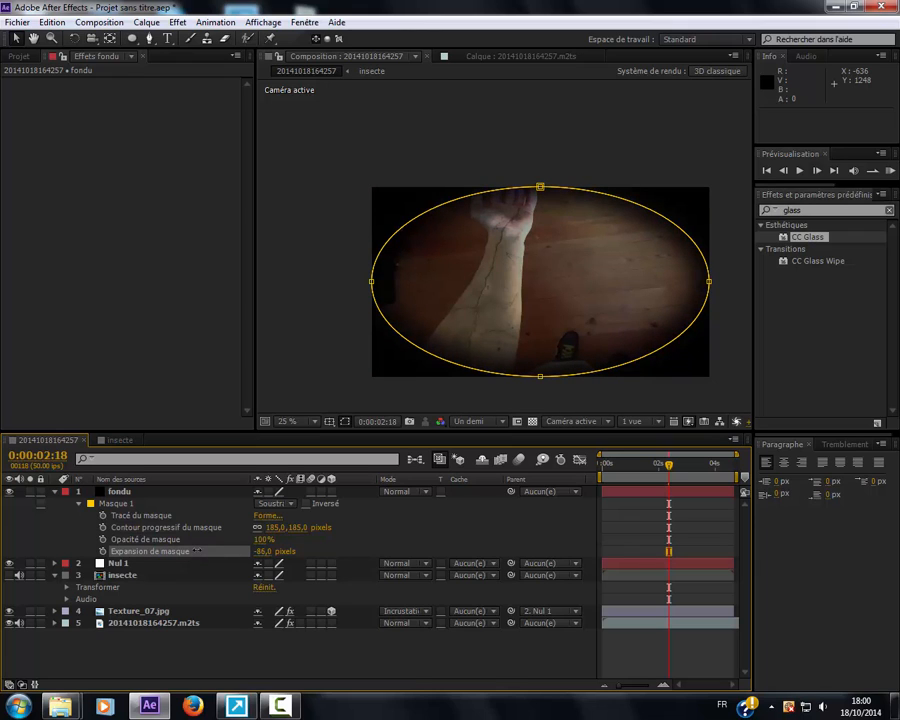
{"action": "left_click", "coordinate": [372, 639]}
Reshape the fondu mask by moving its top vertex slightly down and its bottom vertex below the frame.
{"action": "left_click", "coordinate": [115, 493]}
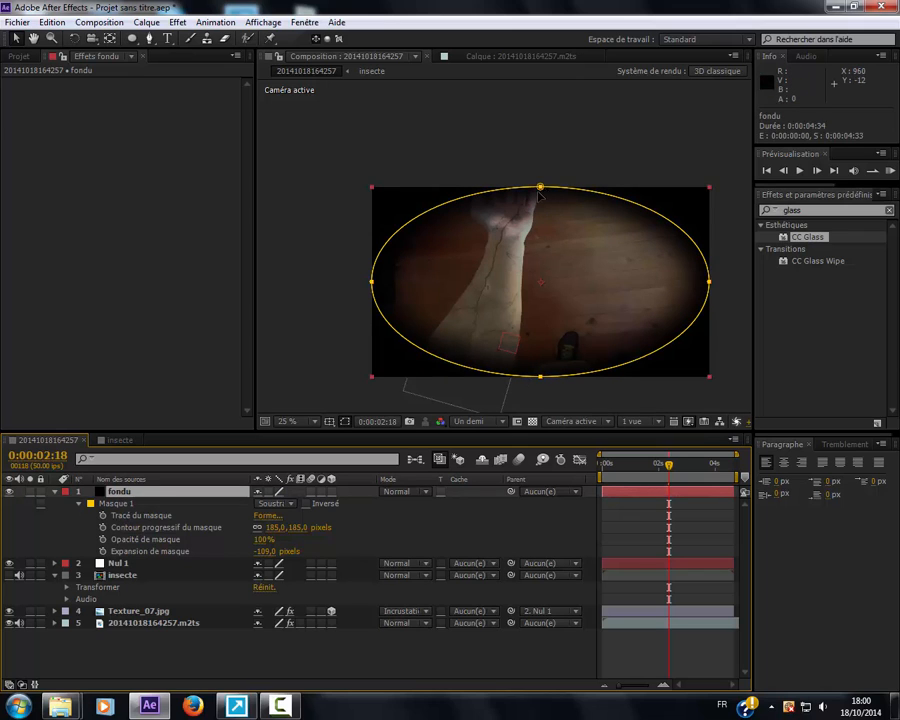
{"action": "left_click_drag", "start_coordinate": [539, 190], "coordinate": [535, 197]}
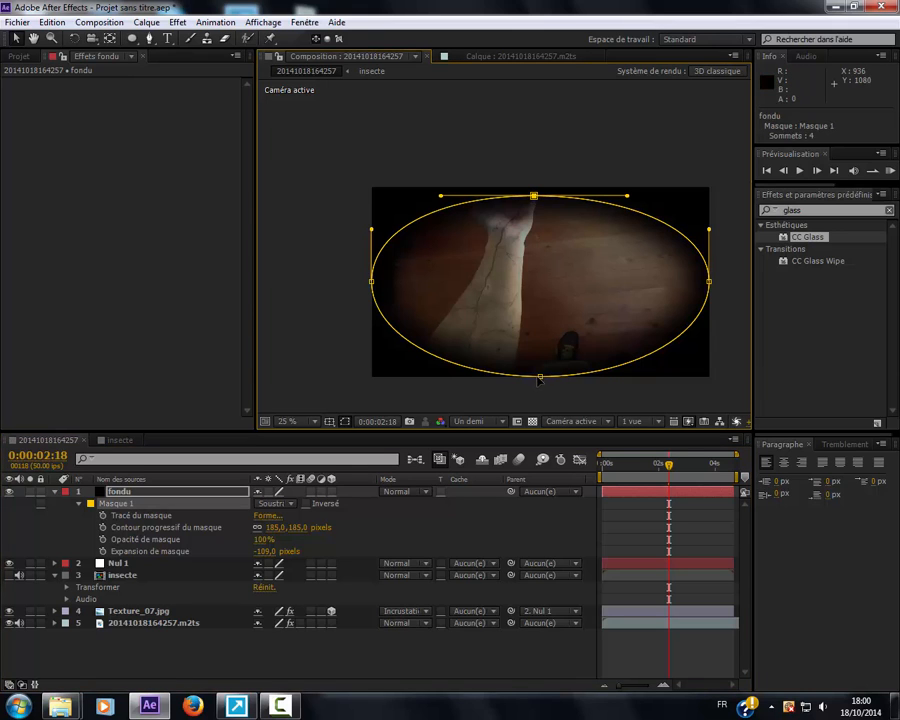
{"action": "left_click_drag", "start_coordinate": [539, 378], "coordinate": [537, 397]}
{"action": "left_click", "coordinate": [473, 669]}
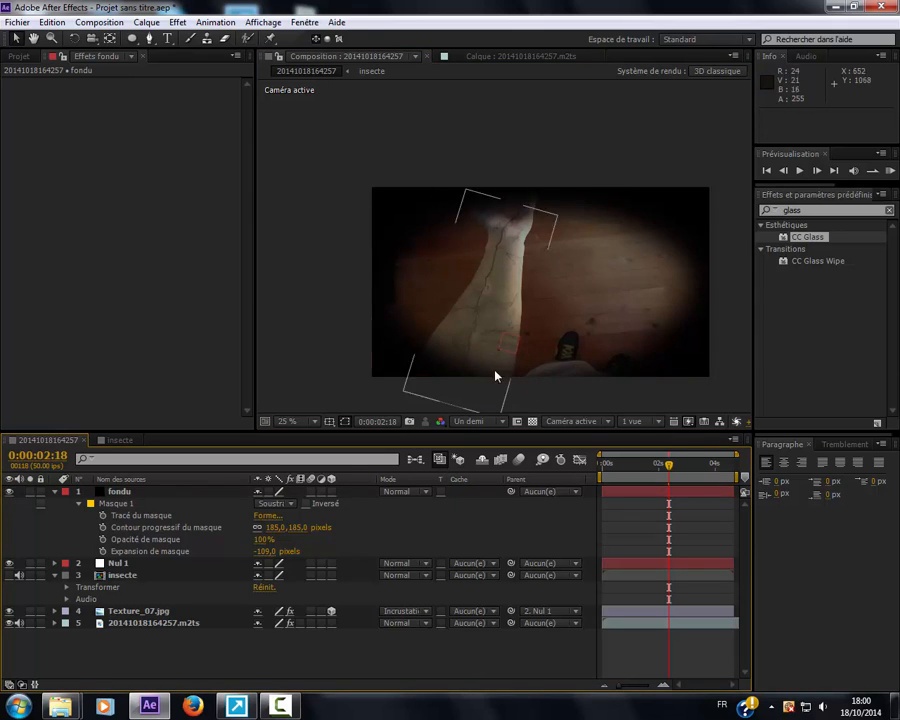
{"action": "scroll", "coordinate": [504, 368], "scroll_direction": "up", "scroll_amount": 2}
{"action": "scroll", "coordinate": [505, 368], "scroll_direction": "down", "scroll_amount": 2}
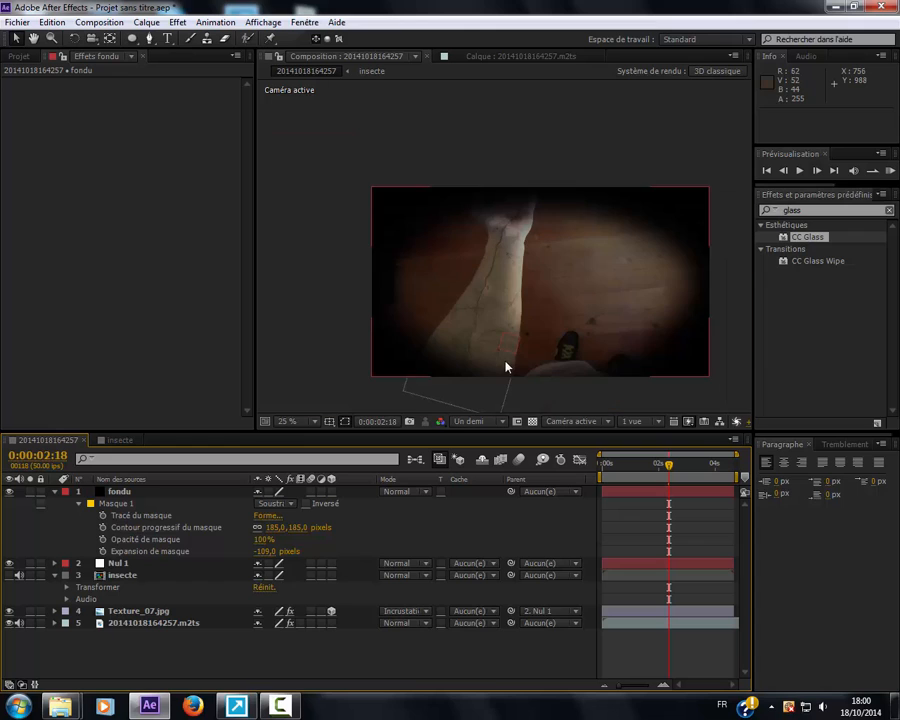
Set the feather of Masque 1 on the fondu layer to 248 pixels and collapse the layer.
{"action": "left_click", "coordinate": [55, 492]}
{"action": "left_click", "coordinate": [151, 483]}
{"action": "left_click", "coordinate": [146, 495]}
{"action": "key", "text": "f"}
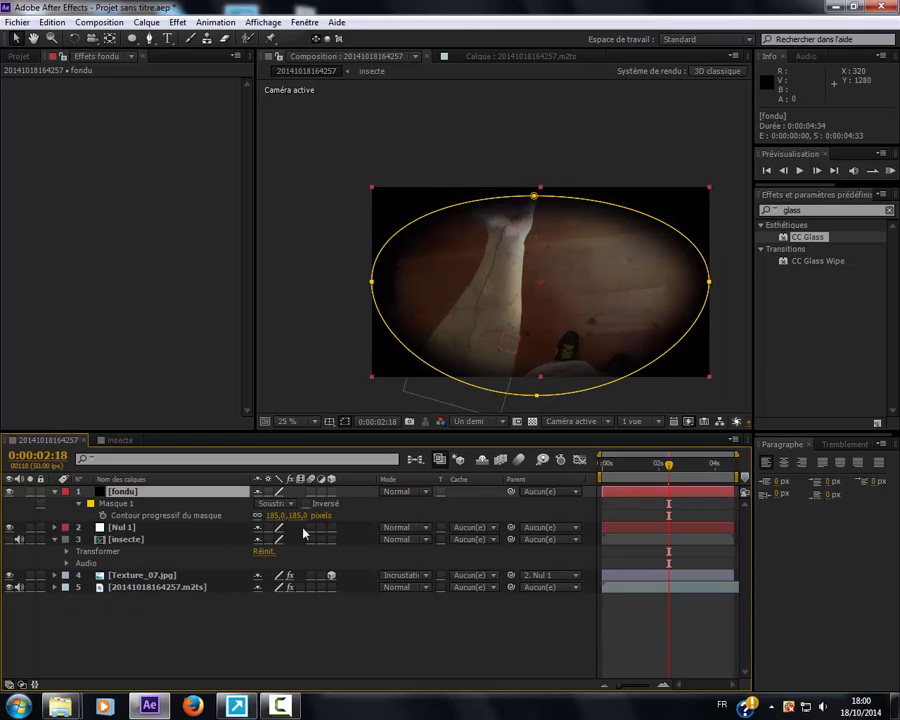
{"action": "left_click_drag", "start_coordinate": [300, 516], "coordinate": [322, 516]}
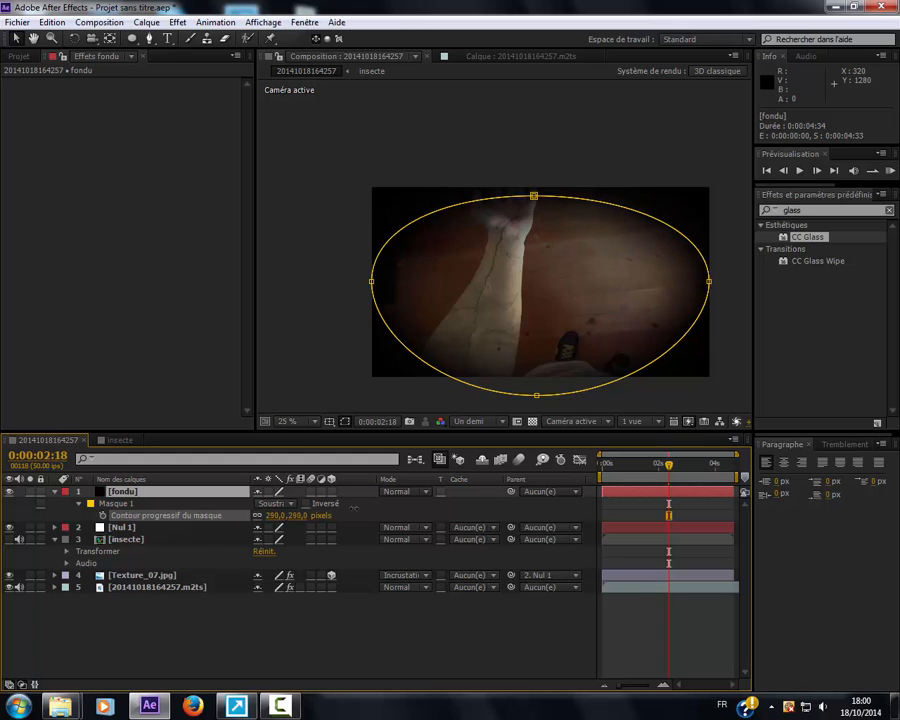
{"action": "left_click", "coordinate": [336, 649]}
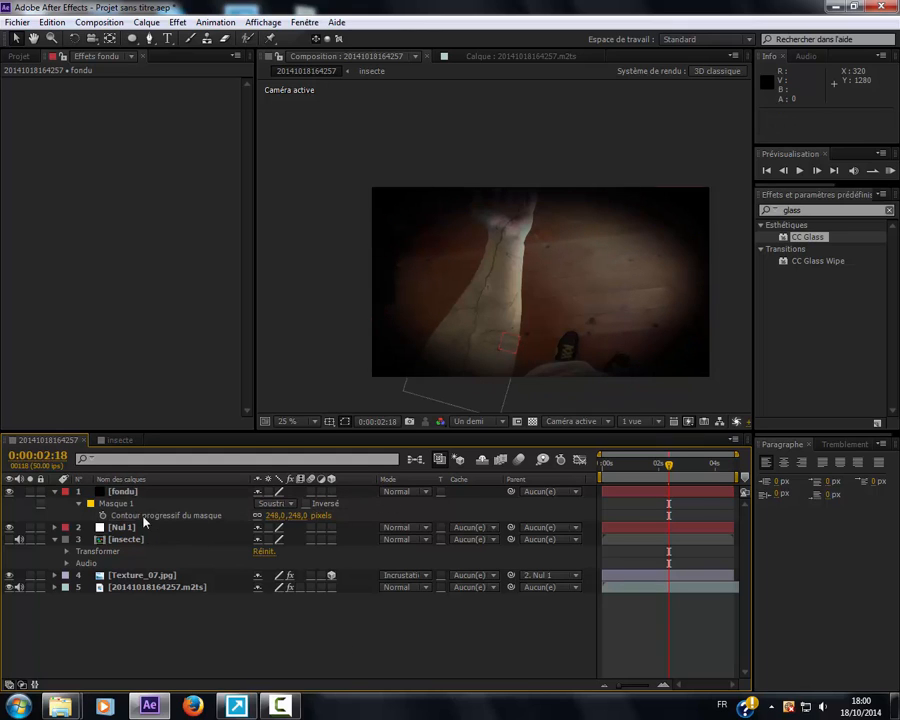
{"action": "left_click", "coordinate": [73, 500]}
{"action": "left_click", "coordinate": [55, 492]}
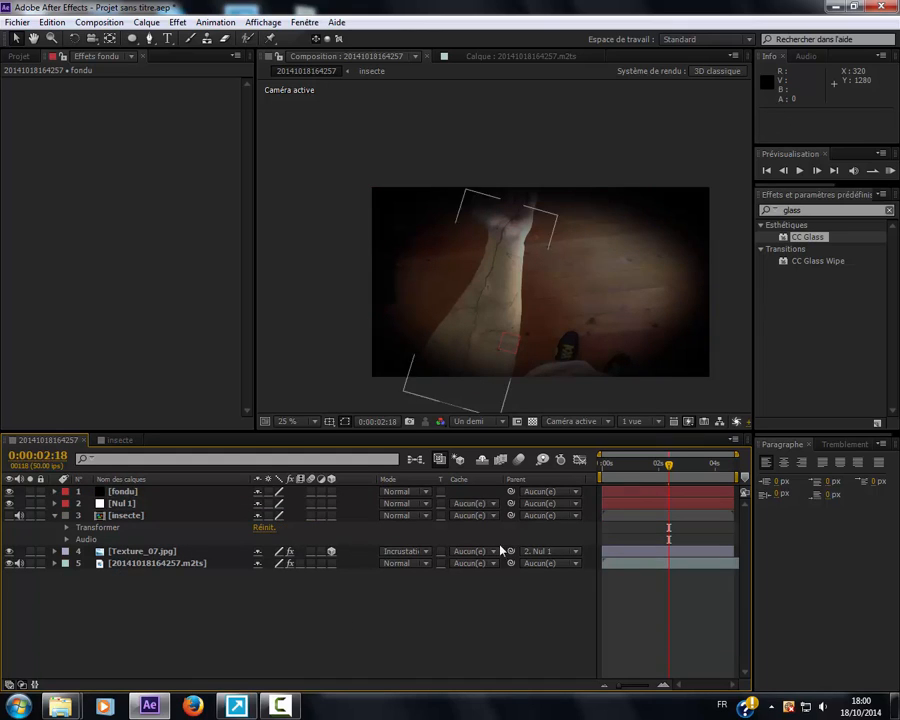
Shift the bottom vertex of the fondu mask slightly left and a little farther below the frame, and collapse the insecte layer.
{"action": "left_click_drag", "start_coordinate": [635, 472], "coordinate": [666, 466]}
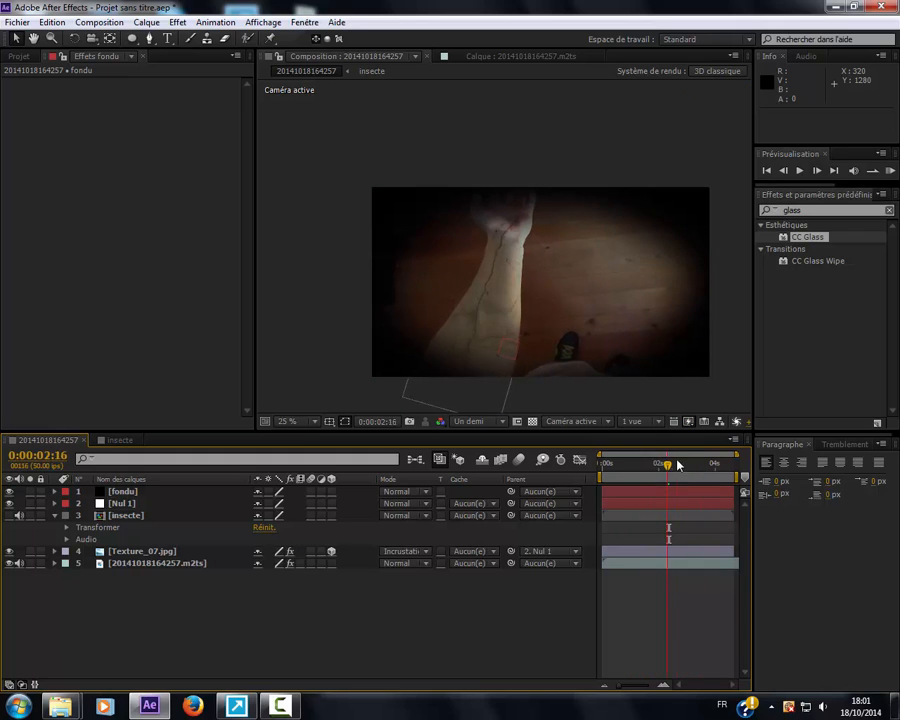
{"action": "left_click", "coordinate": [146, 491]}
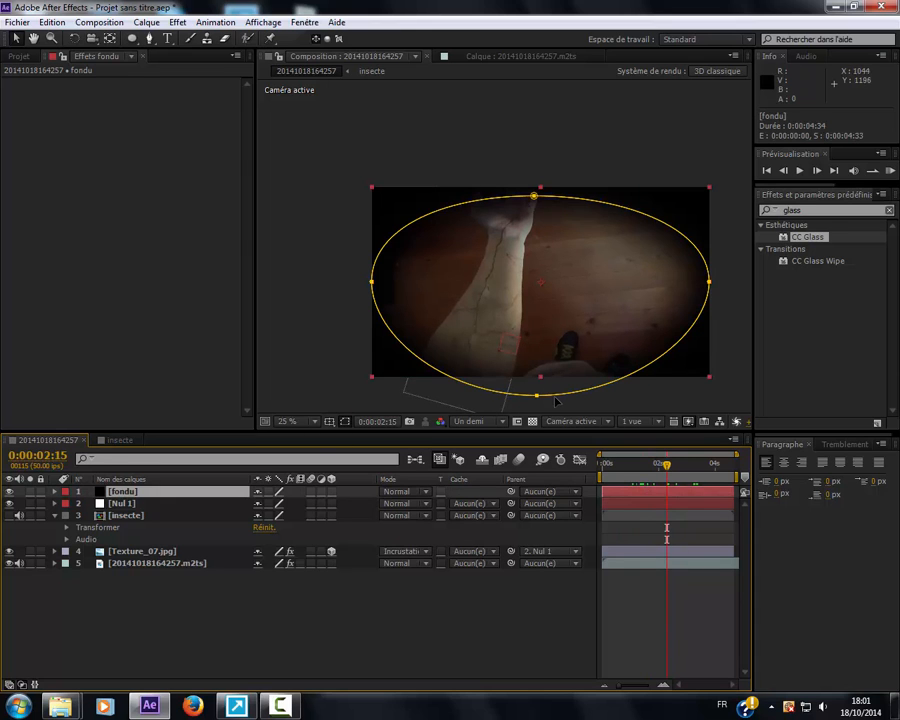
{"action": "left_click_drag", "start_coordinate": [537, 398], "coordinate": [515, 387]}
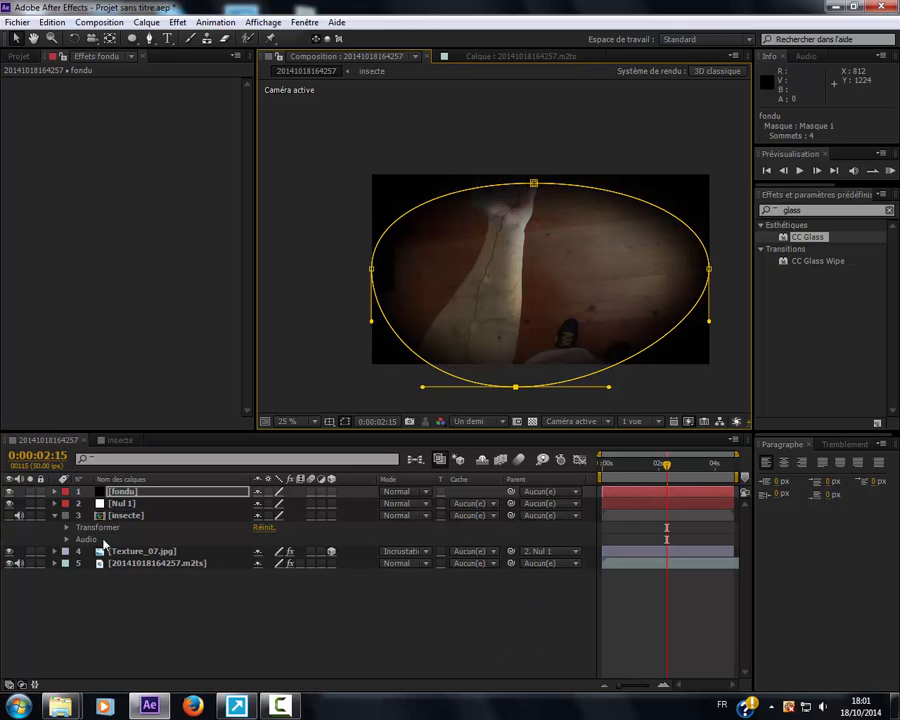
{"action": "left_click", "coordinate": [54, 515]}
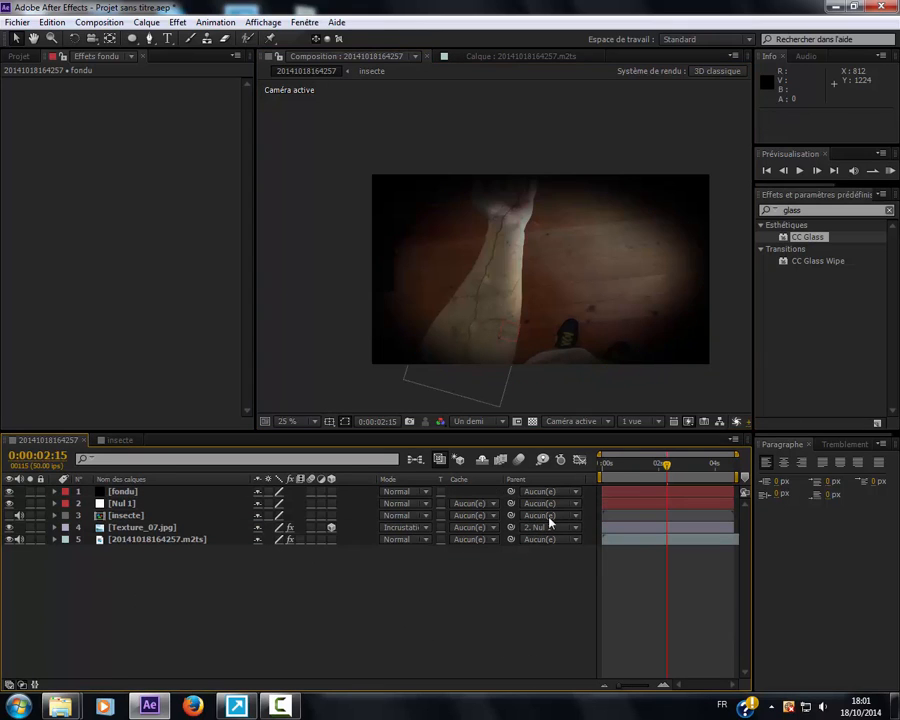
Go to about 0:00:01:42 and add an adjustment layer (Calque d'effets) above all other layers of the main composition.
{"action": "left_click_drag", "start_coordinate": [633, 473], "coordinate": [655, 471]}
{"action": "right_click", "coordinate": [311, 607]}
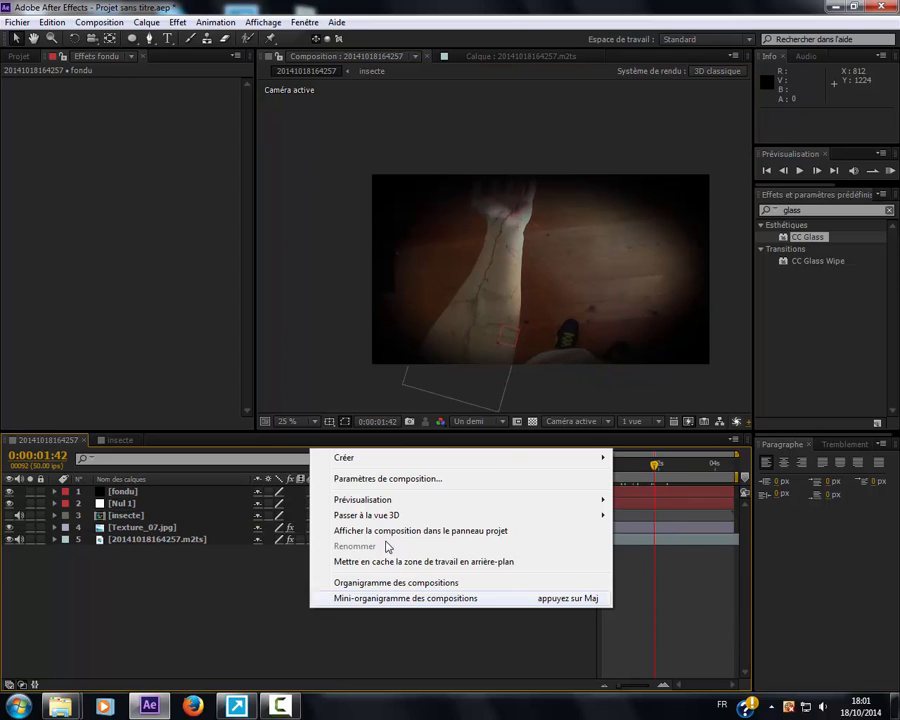
{"action": "mouse_move", "coordinate": [518, 464]}
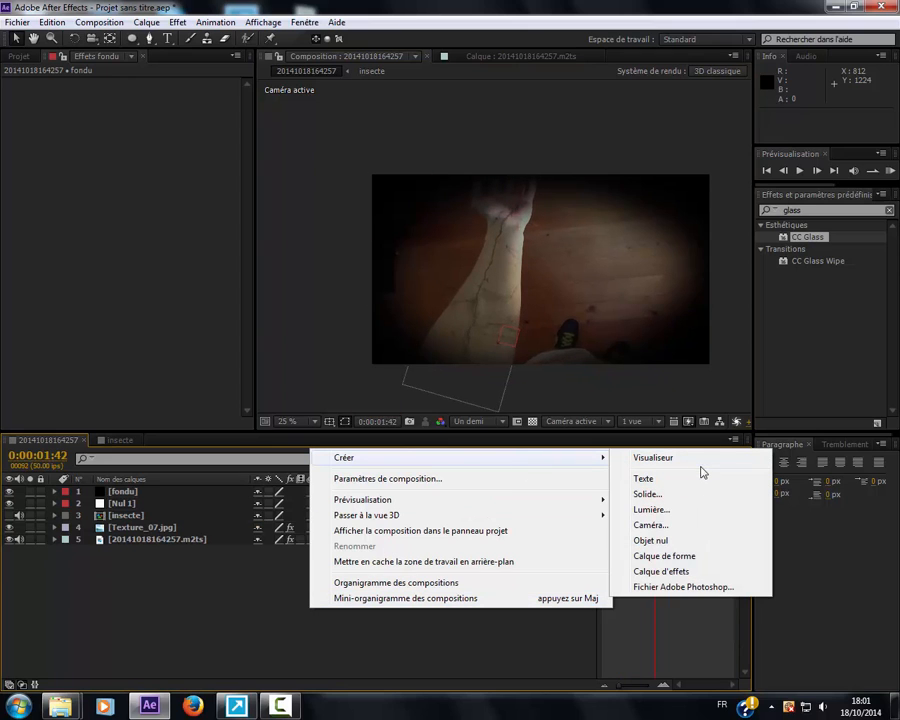
{"action": "left_click", "coordinate": [716, 573]}
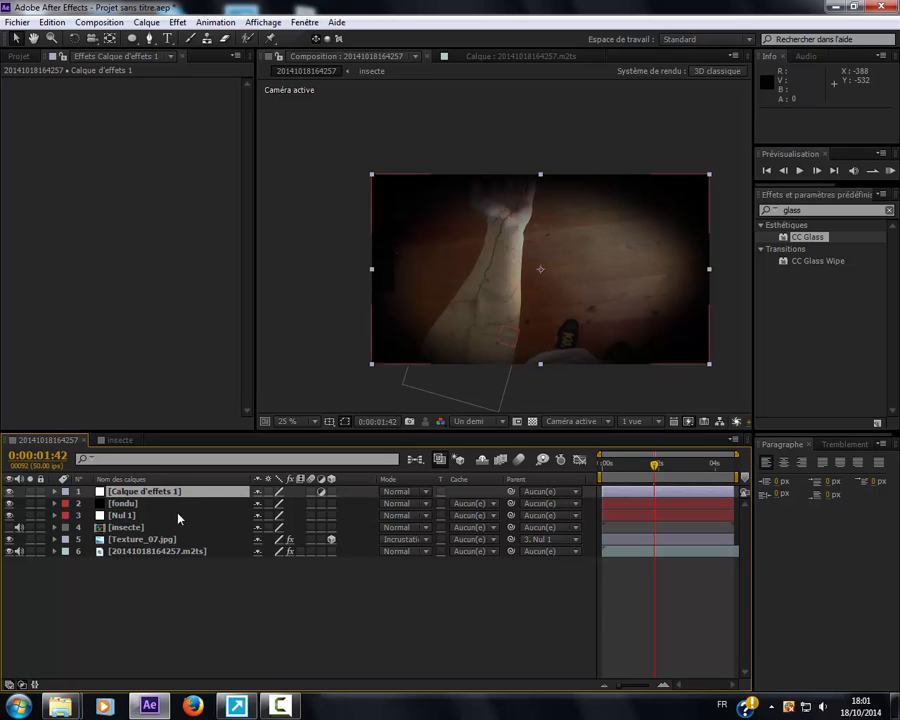
{"action": "mouse_move", "coordinate": [177, 579]}
{"action": "left_mouse_down"}
{"action": "mouse_move", "coordinate": [173, 491]}
{"action": "mouse_move", "coordinate": [179, 574]}
{"action": "left_mouse_up"}
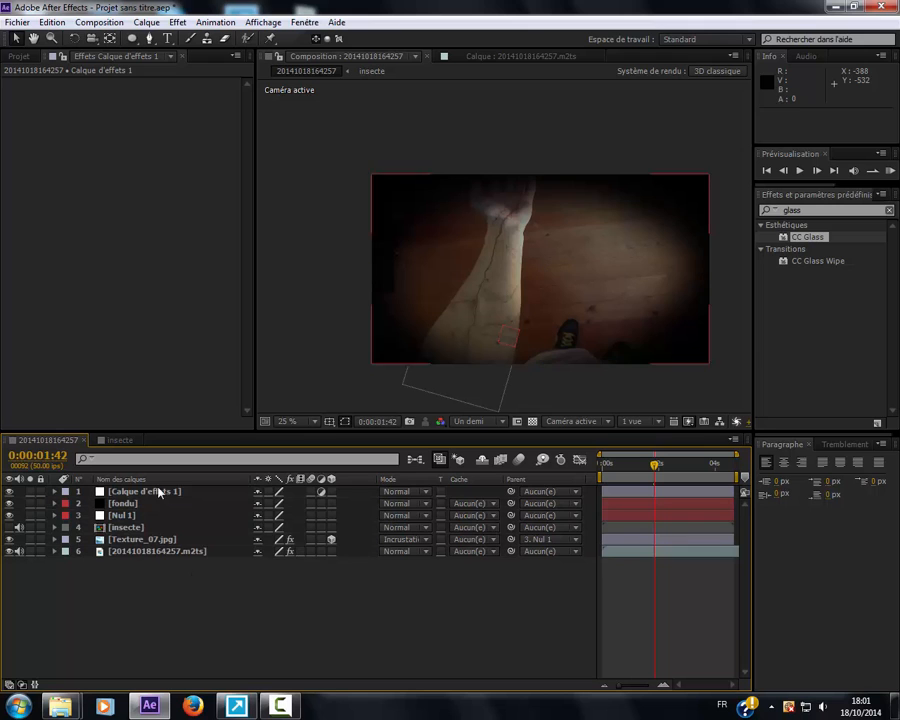
Apply the Courbes effect to Calque d'effets 1 and bend the lower part of the RVB curve gently downward to darken the image.
{"action": "left_click", "coordinate": [159, 491]}
{"action": "left_click", "coordinate": [177, 22]}
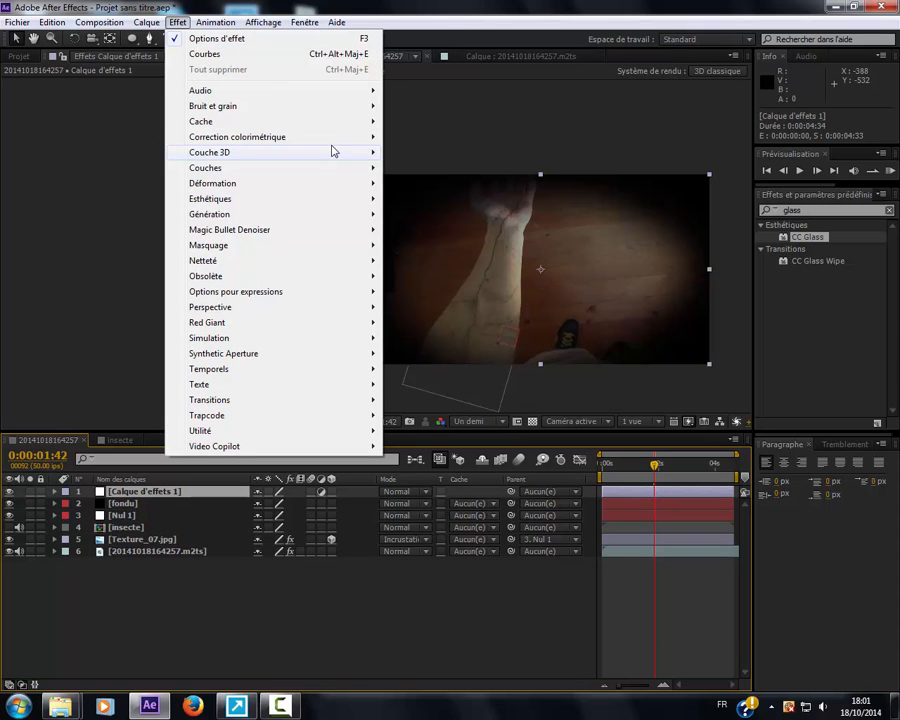
{"action": "mouse_move", "coordinate": [337, 141]}
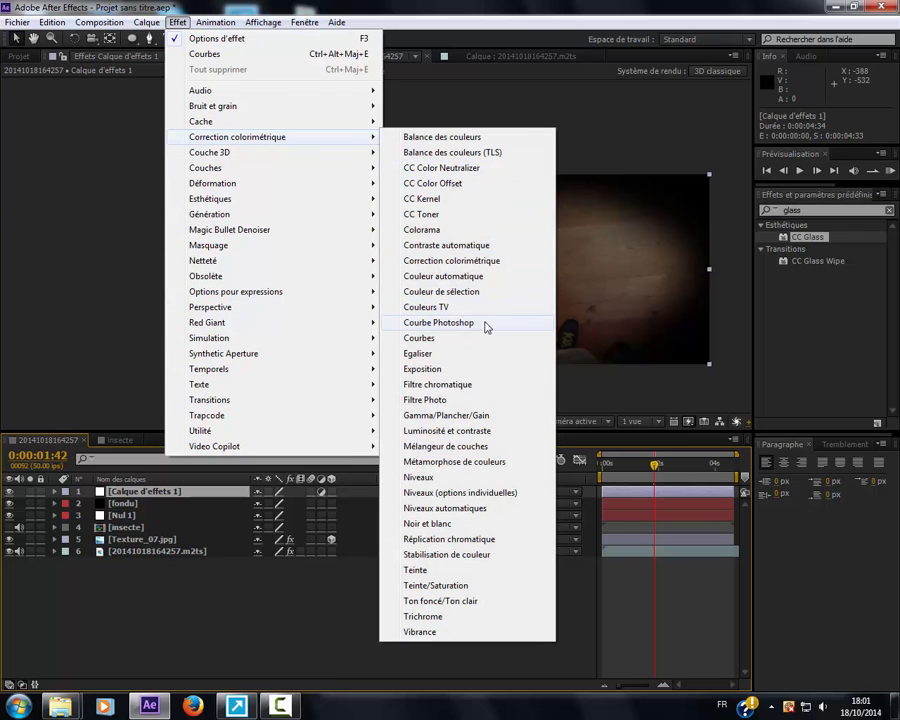
{"action": "left_click", "coordinate": [488, 338]}
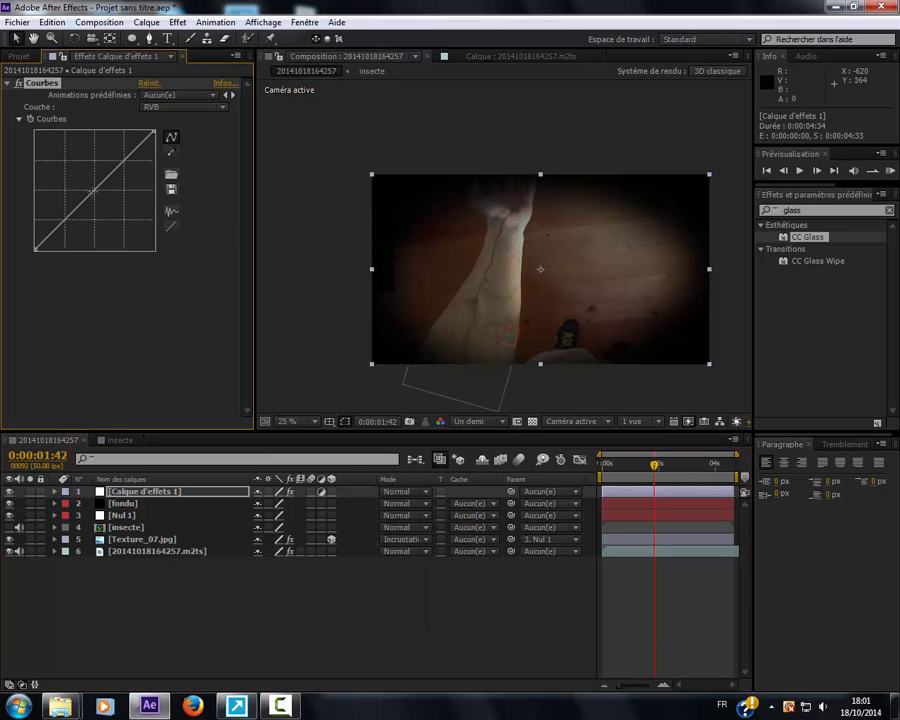
{"action": "left_click_drag", "start_coordinate": [92, 190], "coordinate": [72, 234]}
{"action": "left_click_drag", "start_coordinate": [124, 172], "coordinate": [128, 166]}
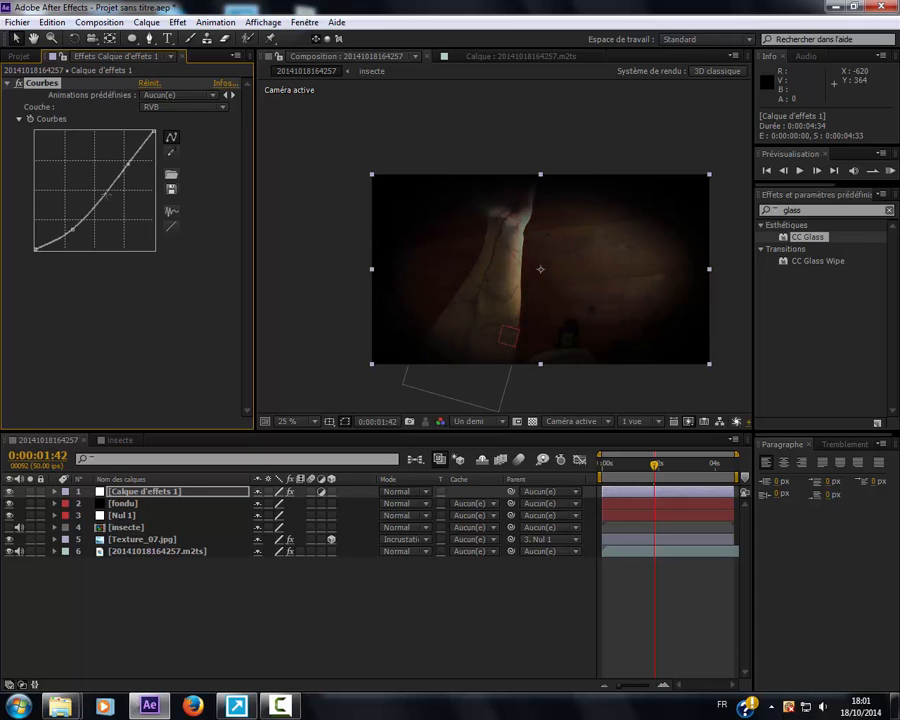
{"action": "left_click_drag", "start_coordinate": [72, 230], "coordinate": [74, 226]}
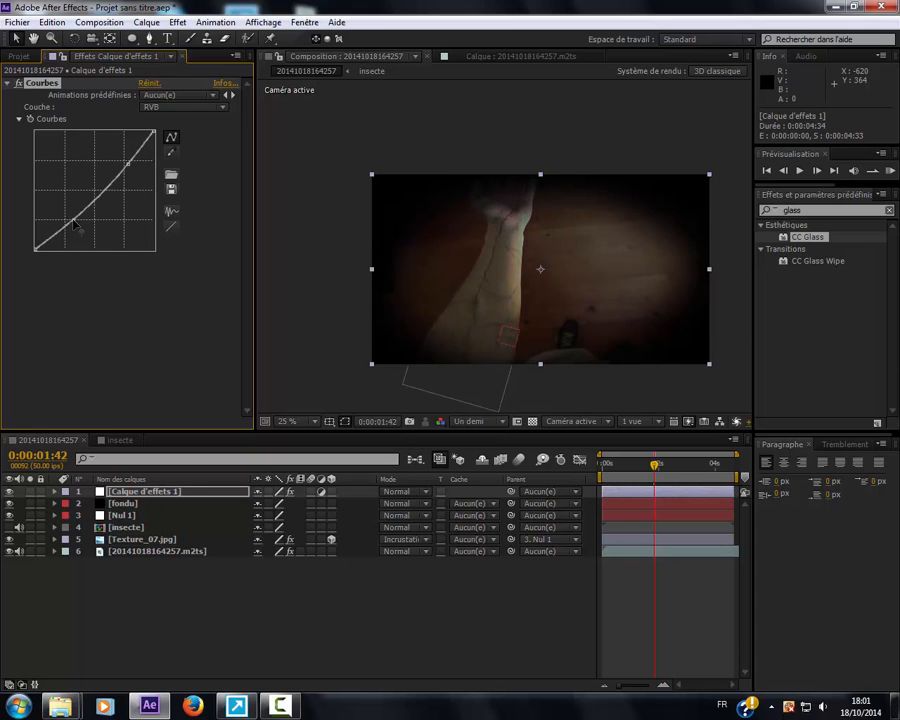
Lower the midpoints of the Rouge and Vert curves slightly, and collapse the Courbes effect.
{"action": "left_click", "coordinate": [148, 107]}
{"action": "left_click", "coordinate": [180, 138]}
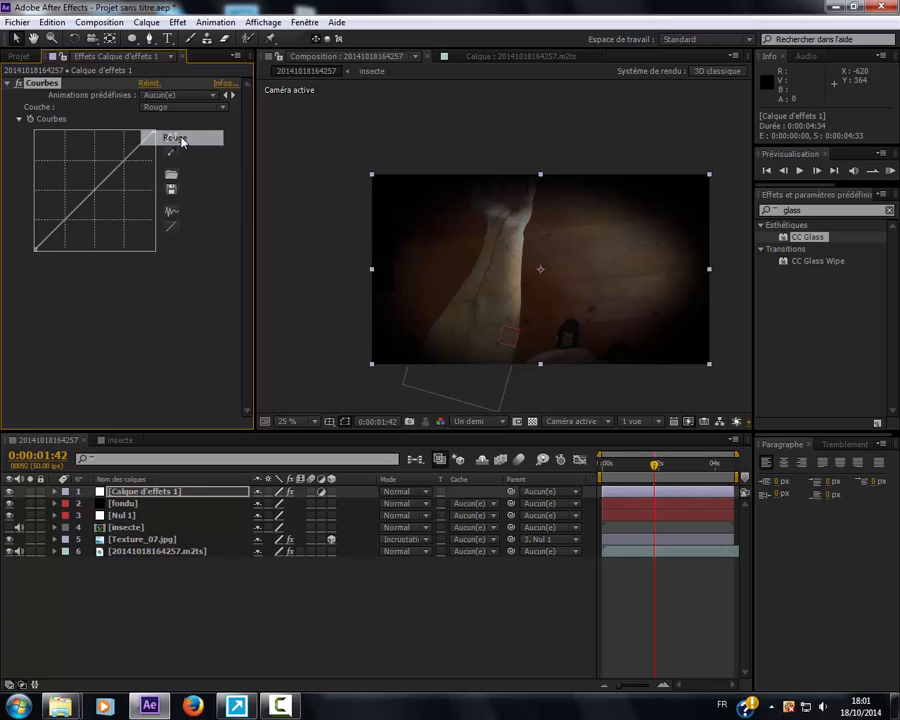
{"action": "left_click_drag", "start_coordinate": [97, 187], "coordinate": [99, 196]}
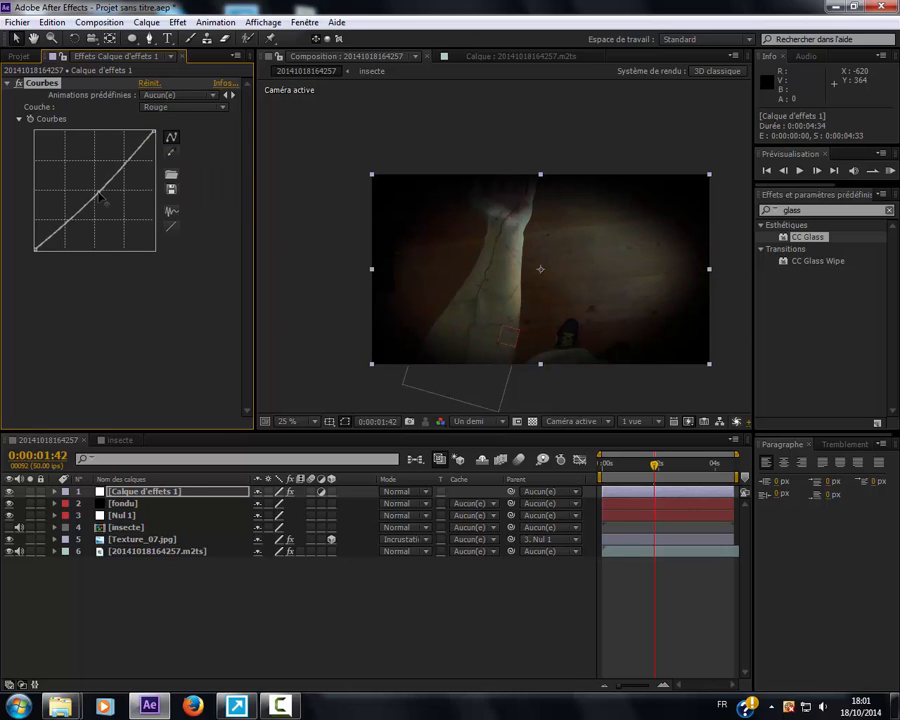
{"action": "left_click", "coordinate": [158, 108]}
{"action": "left_click", "coordinate": [173, 153]}
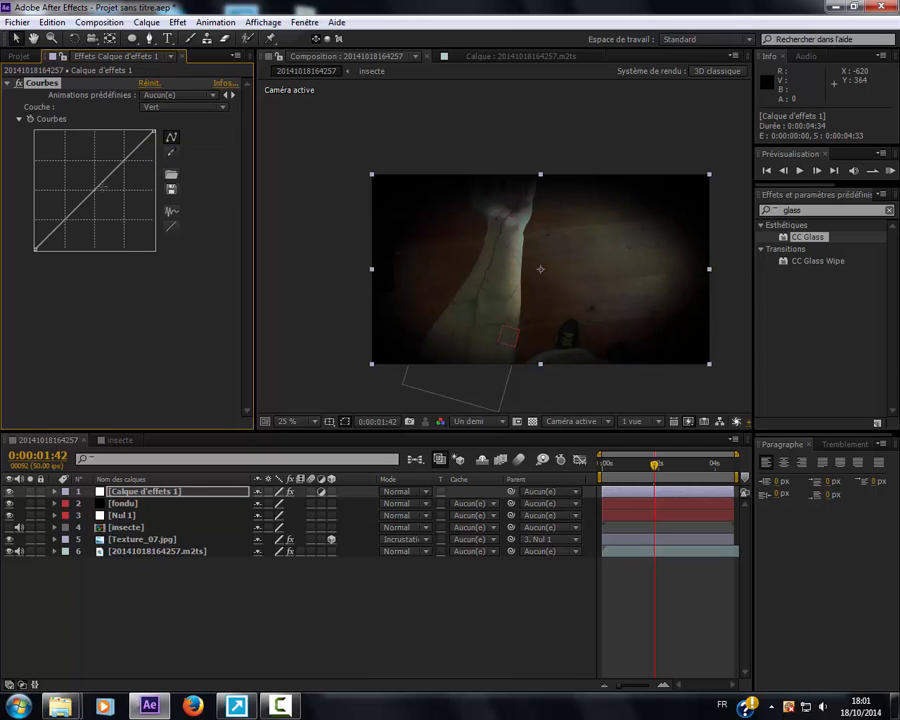
{"action": "left_click_drag", "start_coordinate": [96, 189], "coordinate": [101, 193]}
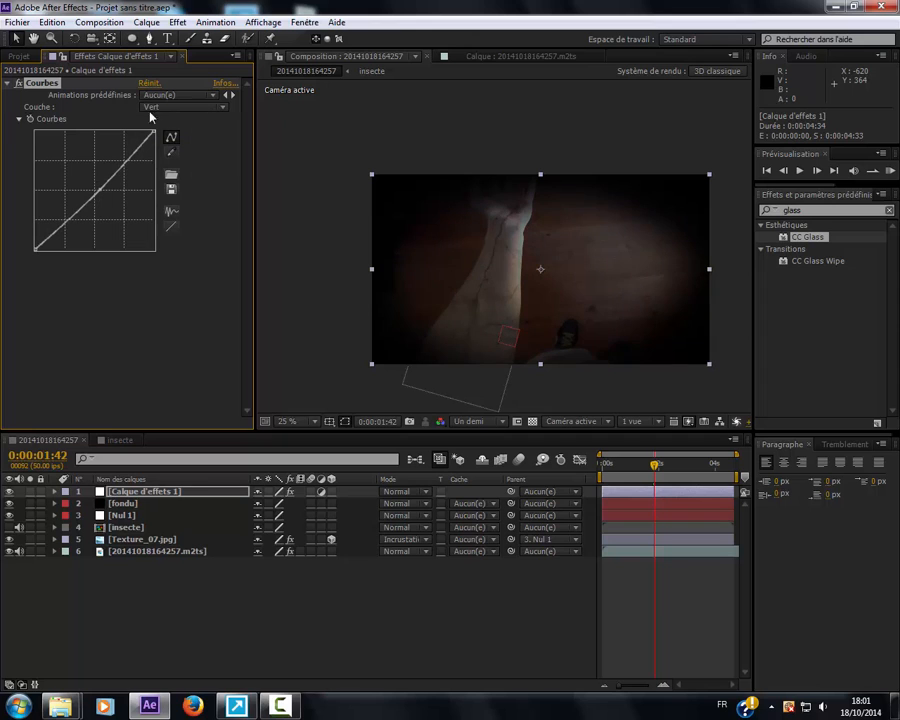
{"action": "left_click", "coordinate": [10, 84]}
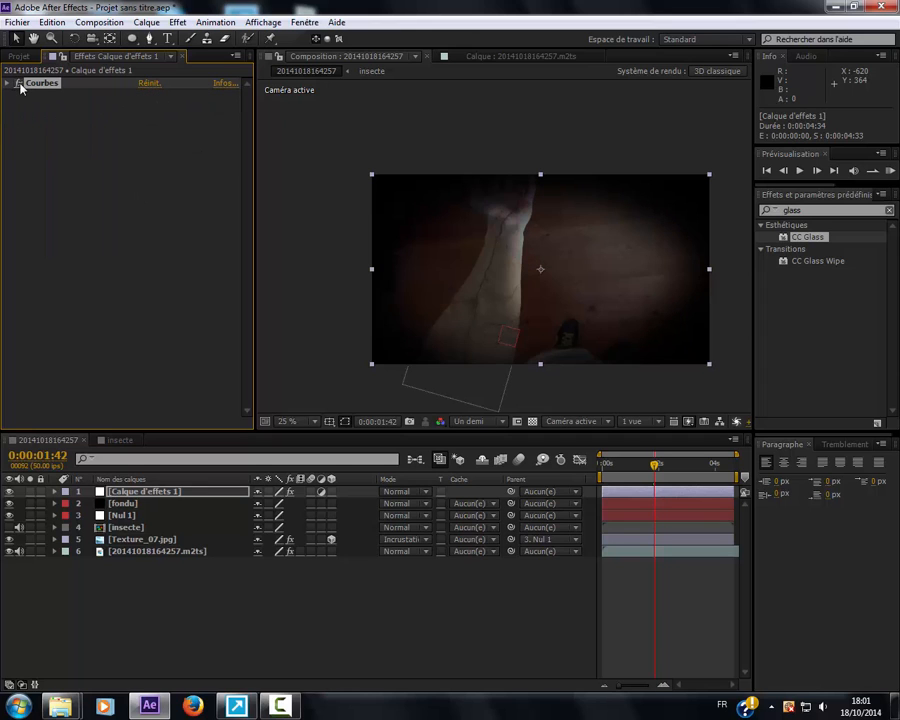
Add the Teinte color-correction effect to the adjustment layer and set its Facteur to 25 %.
{"action": "left_click", "coordinate": [178, 23]}
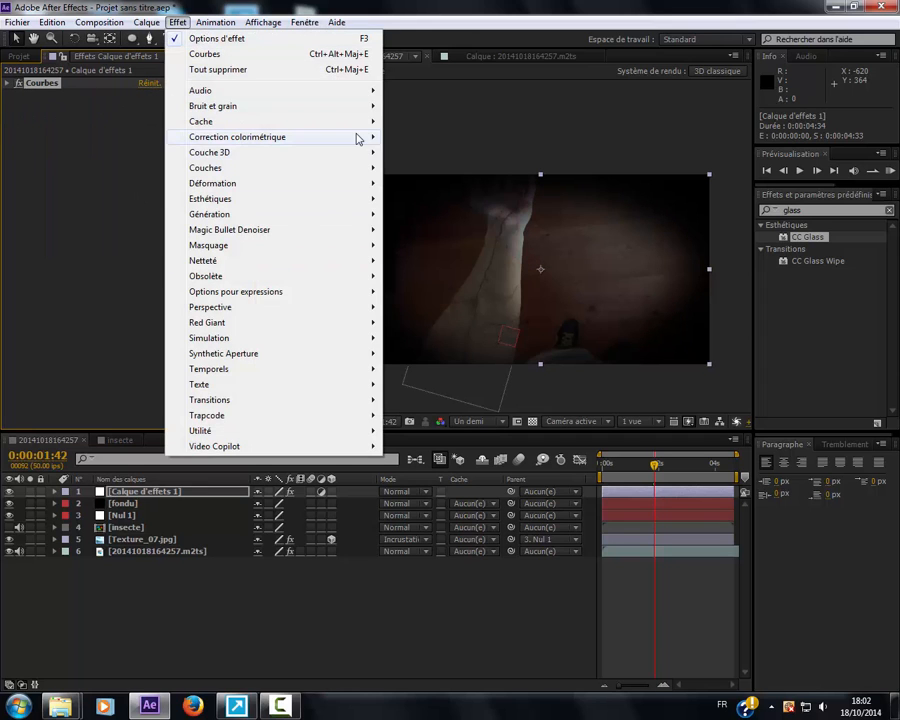
{"action": "mouse_move", "coordinate": [357, 137]}
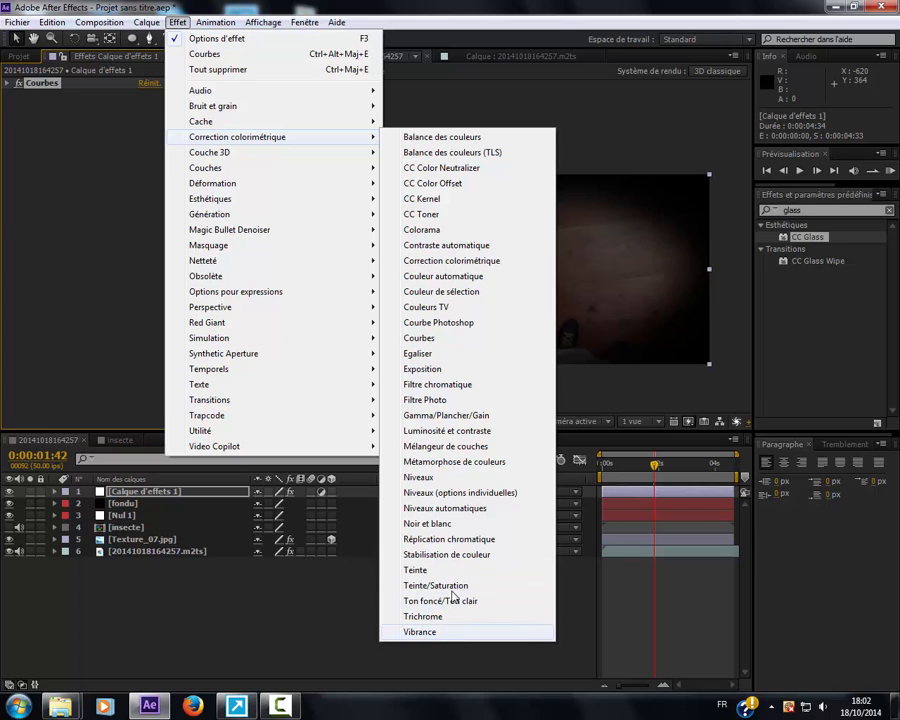
{"action": "left_click", "coordinate": [415, 570]}
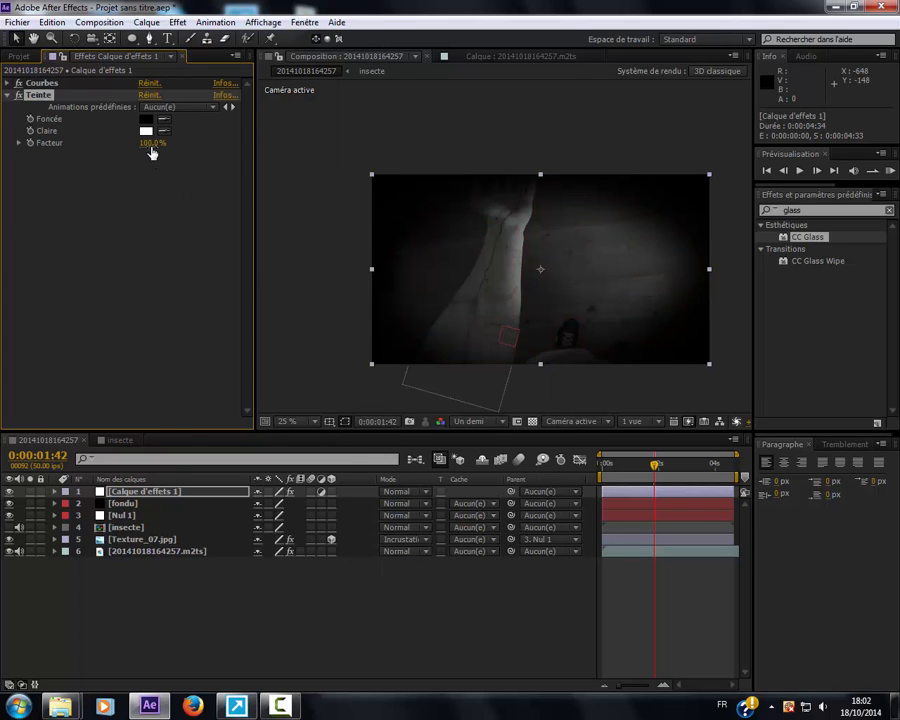
{"action": "left_click_drag", "start_coordinate": [153, 145], "coordinate": [88, 153]}
{"action": "left_click", "coordinate": [150, 143]}
{"action": "type", "text": "25"}
{"action": "key", "text": "Return"}
Inspect the color-graded arm up close at about 0:00:03:06, and collapse the Teinte effect.
{"action": "scroll", "coordinate": [436, 259], "scroll_direction": "up", "scroll_amount": 2}
{"action": "scroll", "coordinate": [441, 263], "scroll_direction": "down", "scroll_amount": 2}
{"action": "left_click_drag", "start_coordinate": [629, 476], "coordinate": [686, 489]}
{"action": "left_click", "coordinate": [273, 617]}
{"action": "scroll", "coordinate": [520, 350], "scroll_direction": "up", "scroll_amount": 2}
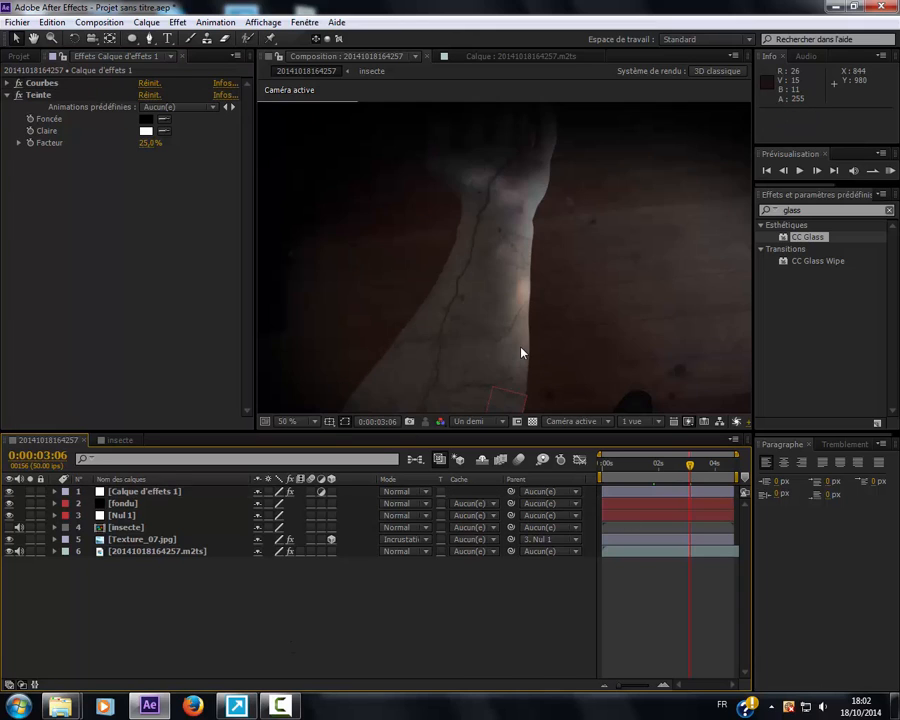
{"action": "scroll", "coordinate": [486, 346], "scroll_direction": "down", "scroll_amount": 2}
{"action": "left_click", "coordinate": [8, 94]}
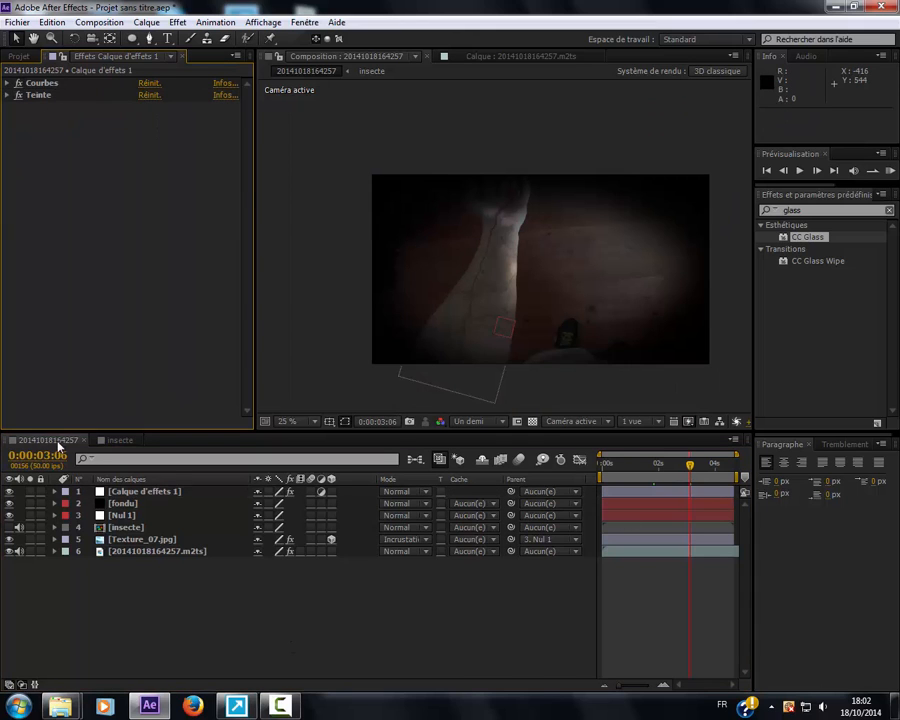
{"action": "left_click", "coordinate": [281, 706]}
{"action": "left_click", "coordinate": [829, 659]}
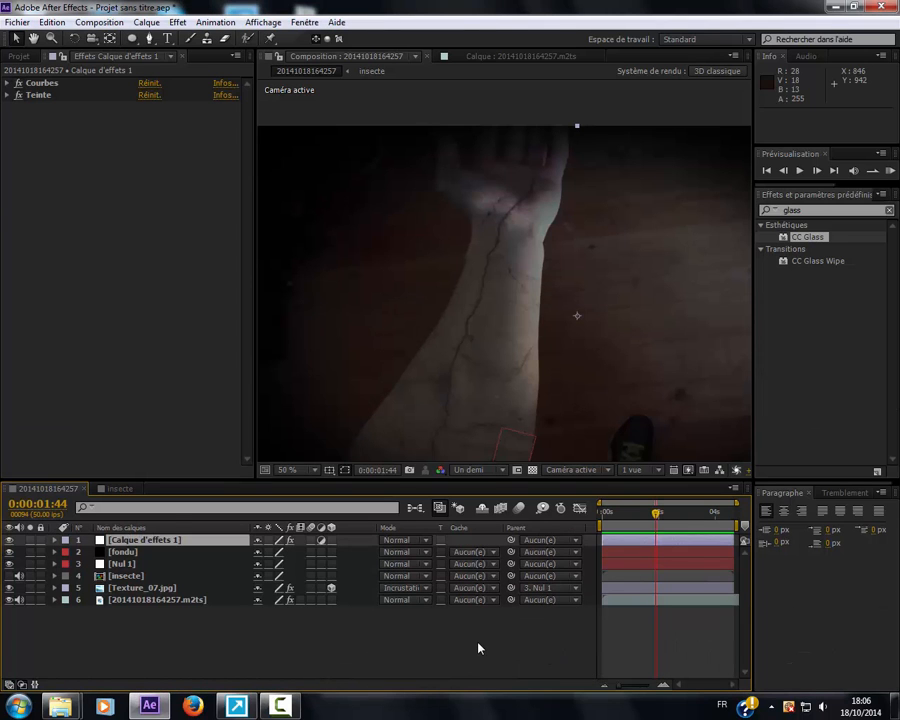
Play the RAM preview of the finished composition, and go to 0:00:02:48 to review the bumps under the skin.
{"action": "left_click", "coordinate": [478, 648]}
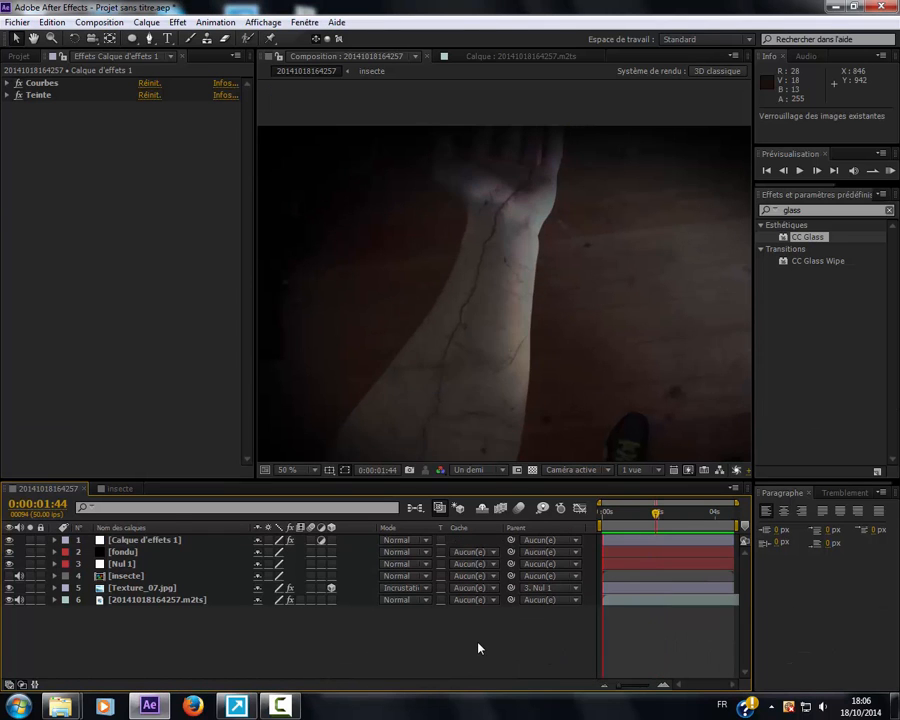
{"action": "key", "text": "space"}
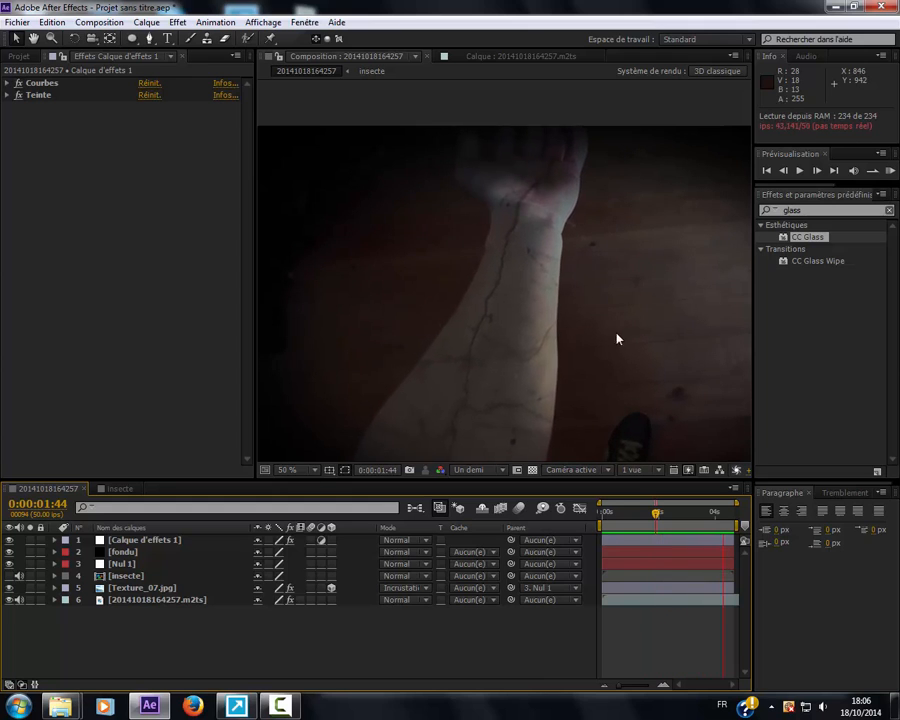
{"action": "left_click_drag", "start_coordinate": [655, 513], "coordinate": [685, 516]}
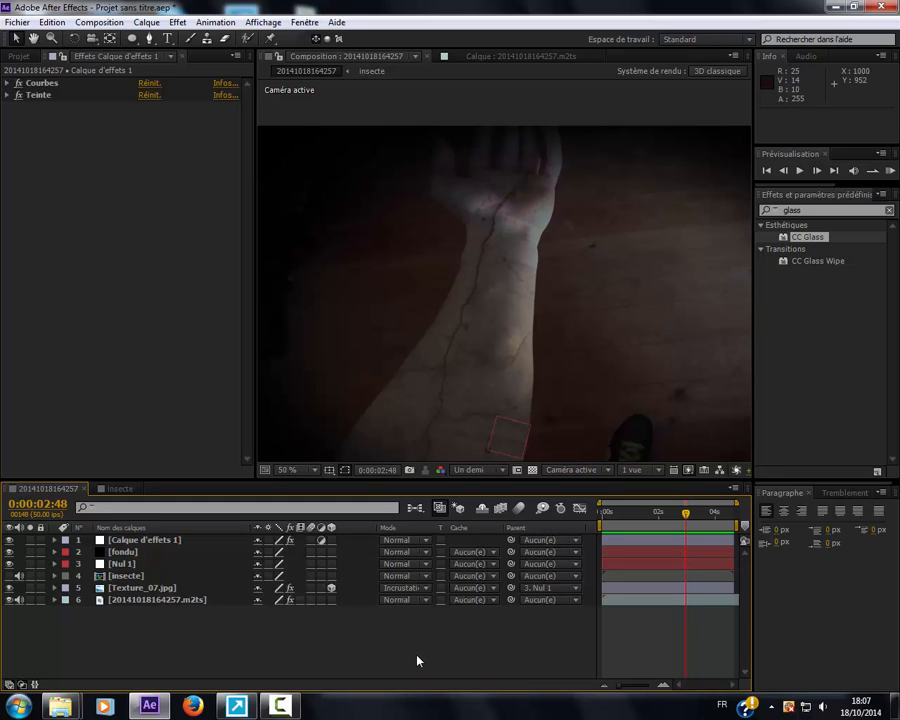
{"action": "left_click", "coordinate": [280, 706]}
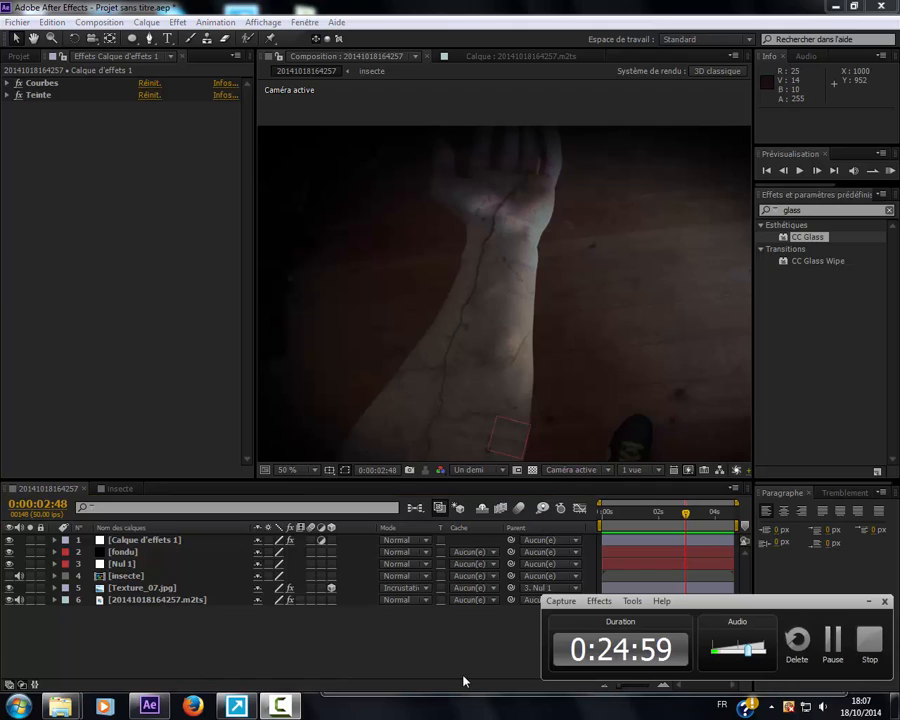